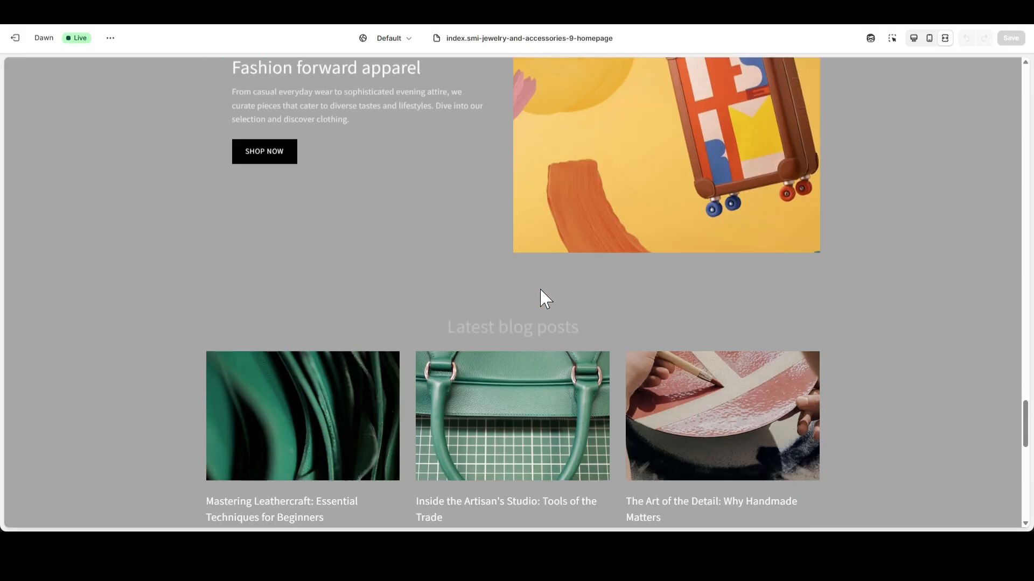
# - Look over the homepage preview and switch it to the desktop view
pyautogui.scroll(20, 545, 299)
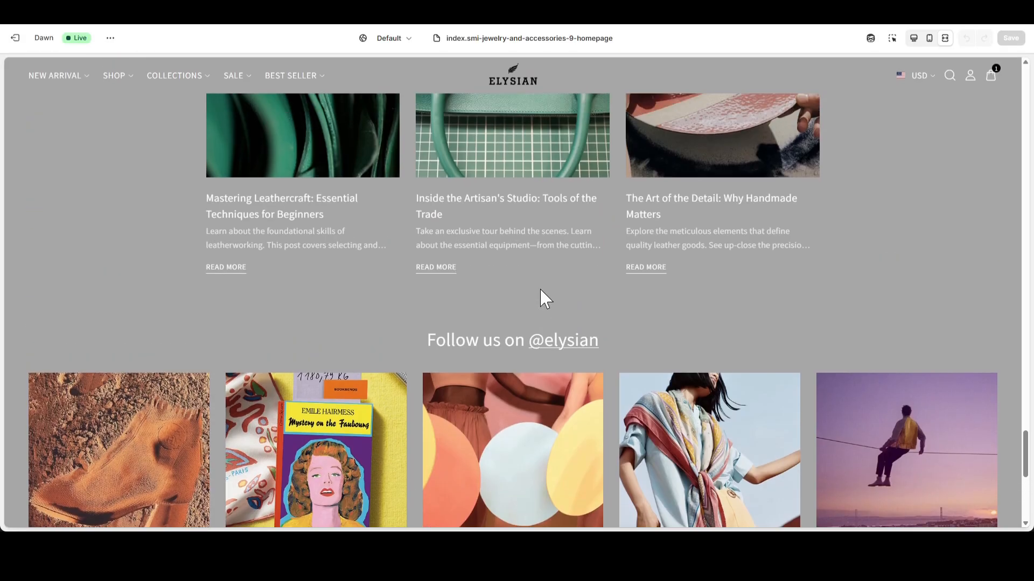
pyautogui.scroll(10, 542, 298)
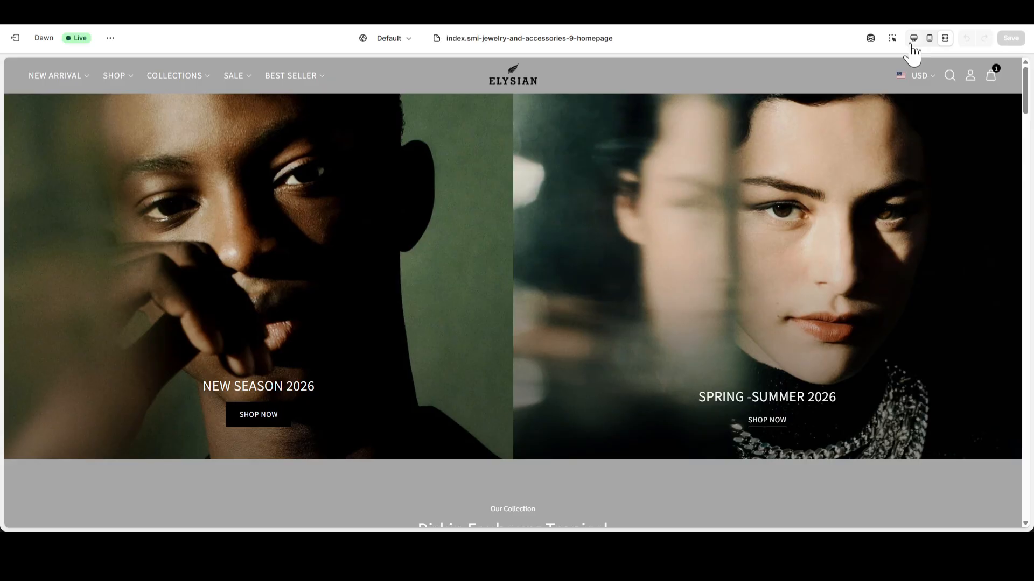
pyautogui.click(912, 43)
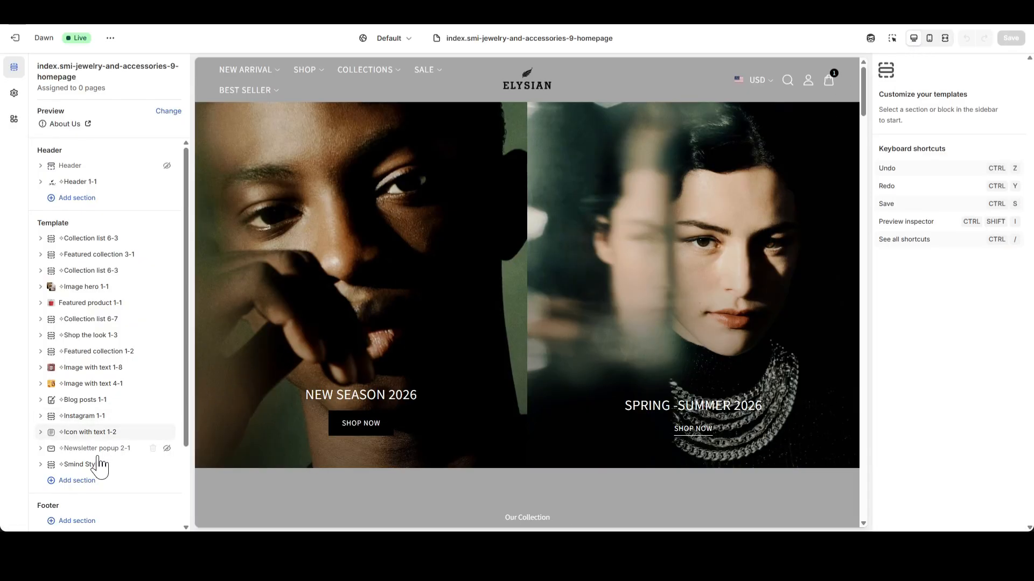
# - Expand the Smind Styles section in the template, examine its list of style blocks, and collapse it again
pyautogui.click(84, 467)
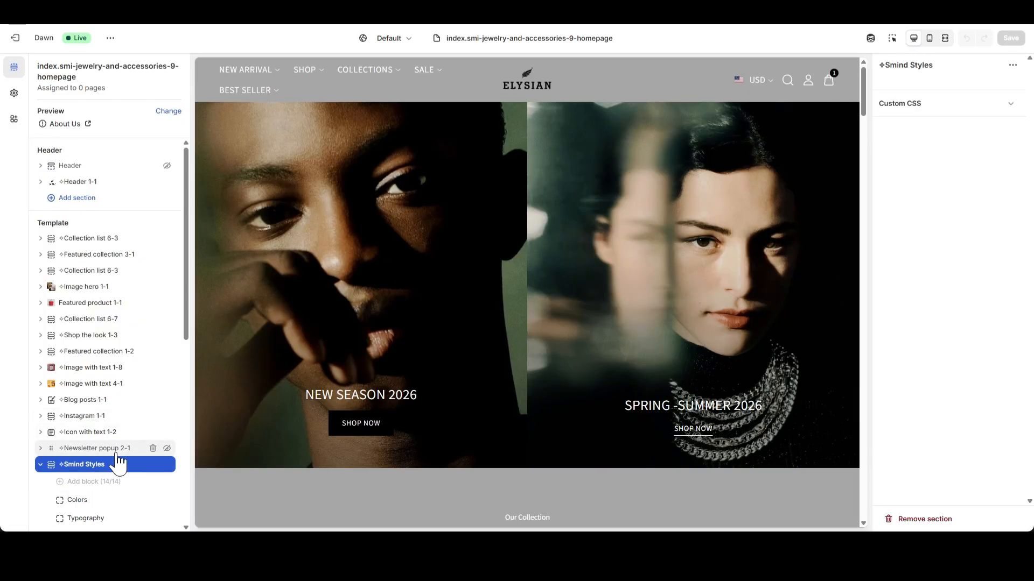
pyautogui.scroll(-2, 130, 449)
pyautogui.scroll(-3, 137, 434)
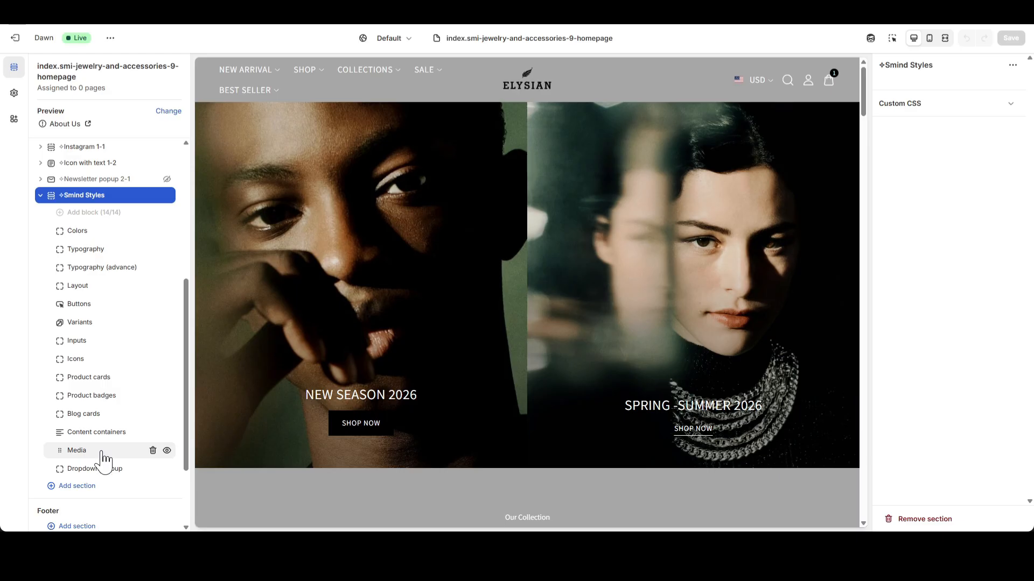
pyautogui.click(40, 197)
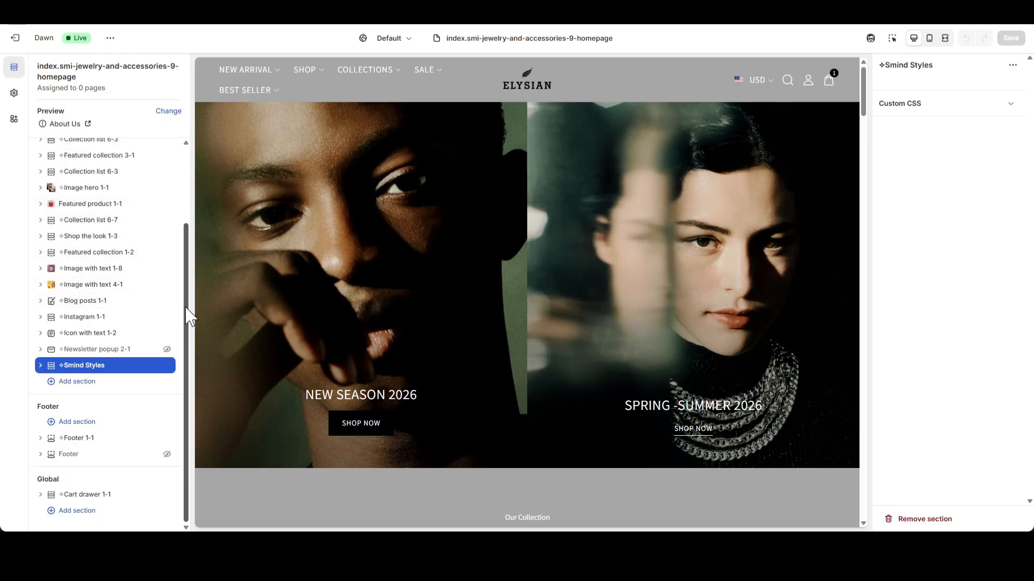
pyautogui.moveTo(186, 312); pyautogui.dragTo(183, 239)
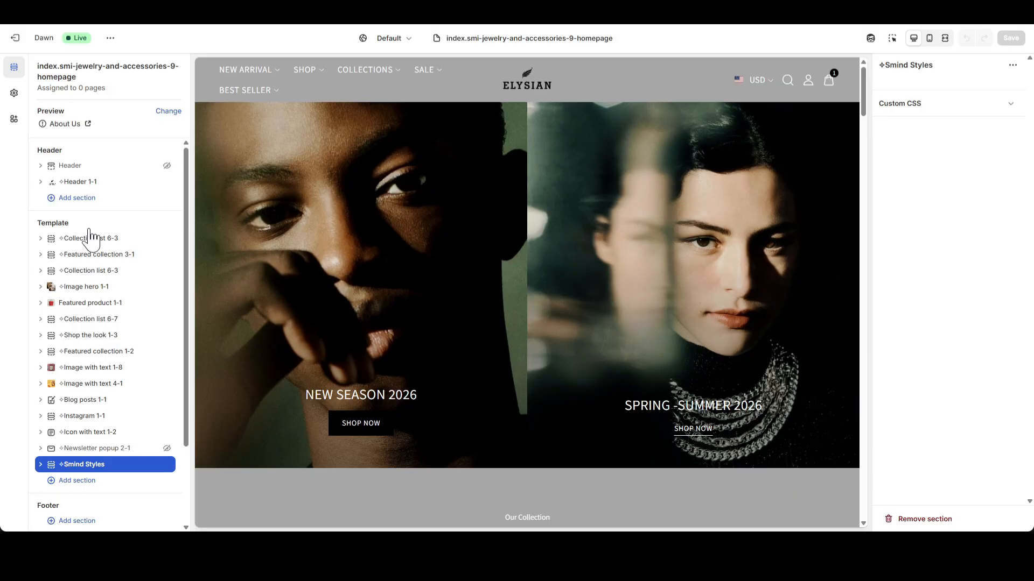
# - Add a Smind Styles section to the Global group and collapse its blocks
pyautogui.scroll(-2, 166, 273)
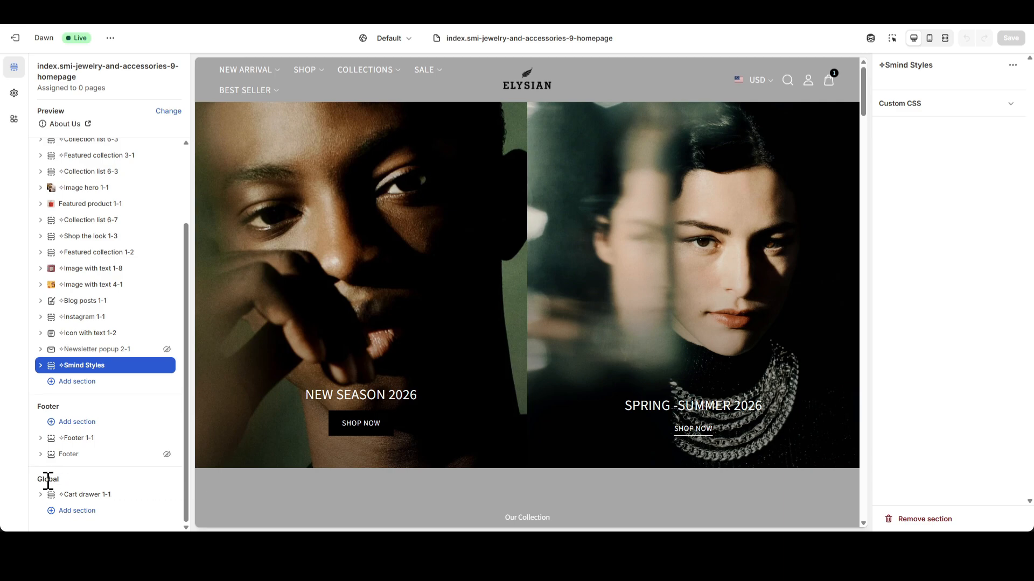
pyautogui.click(73, 514)
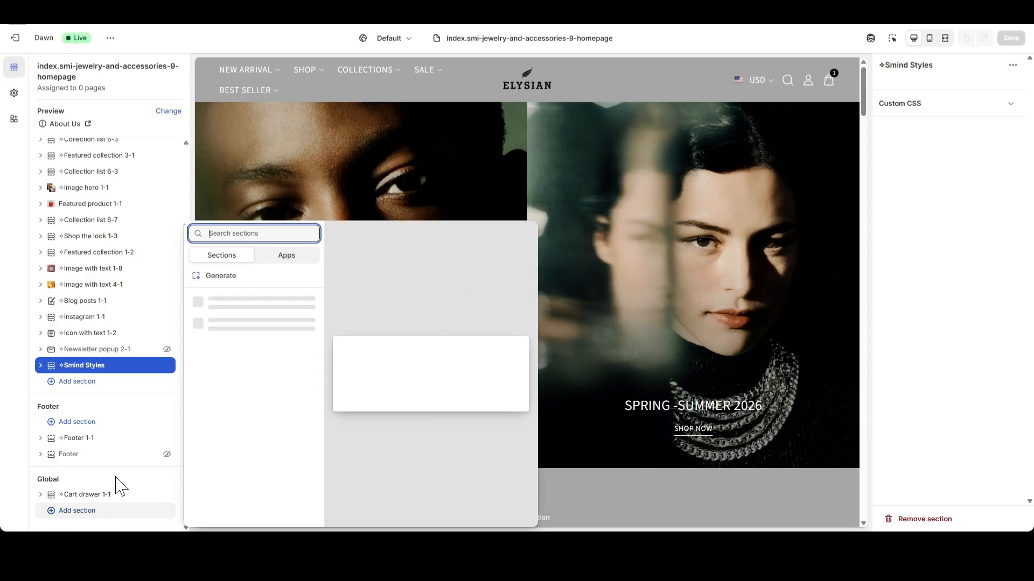
pyautogui.write('Smind')
pyautogui.click(230, 305)
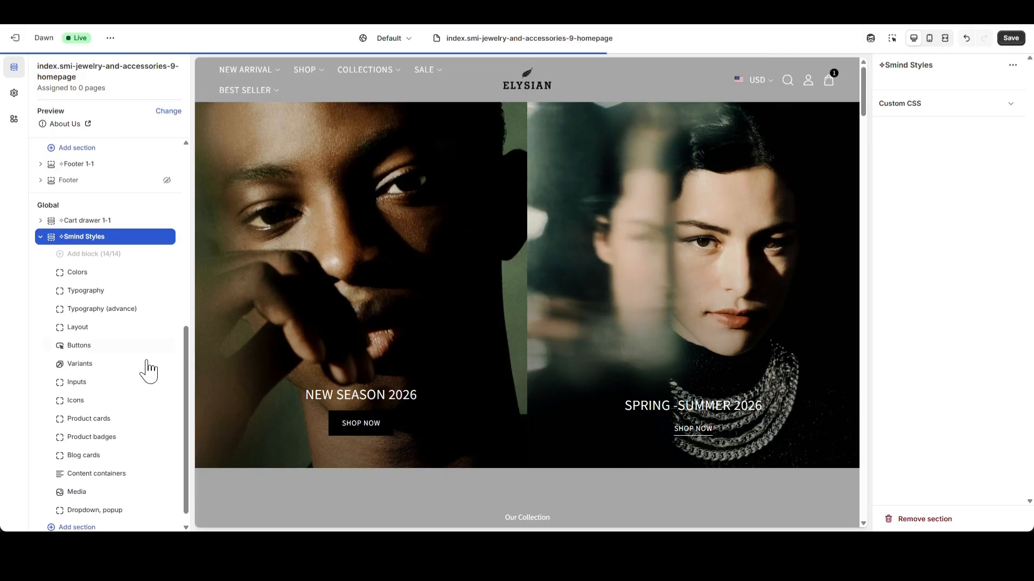
pyautogui.click(40, 328)
# - Remove the Smind Styles section from the Global group
pyautogui.scroll(2, 107, 377)
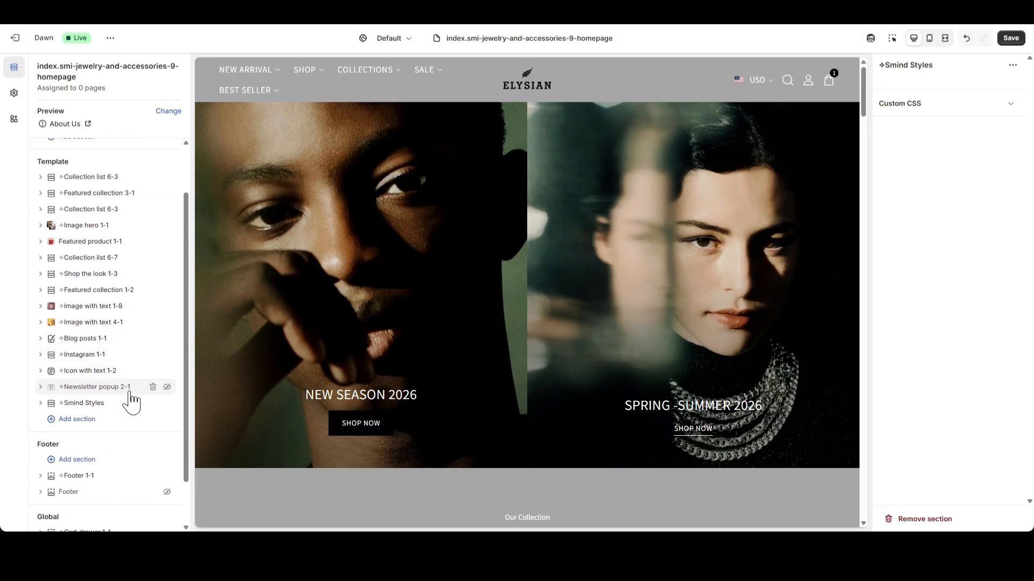
pyautogui.scroll(-2, 162, 414)
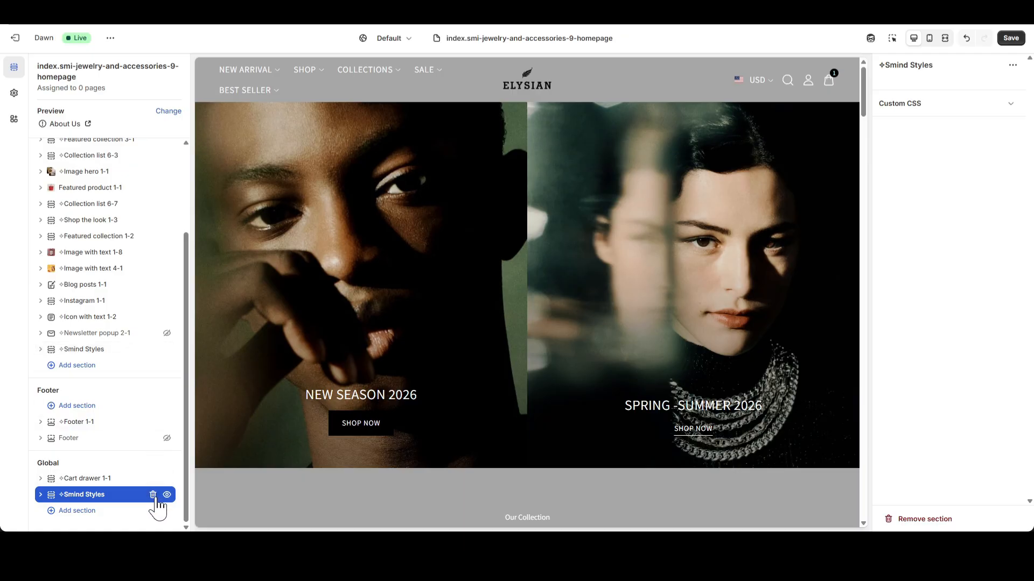
pyautogui.click(153, 495)
pyautogui.scroll(2, 130, 363)
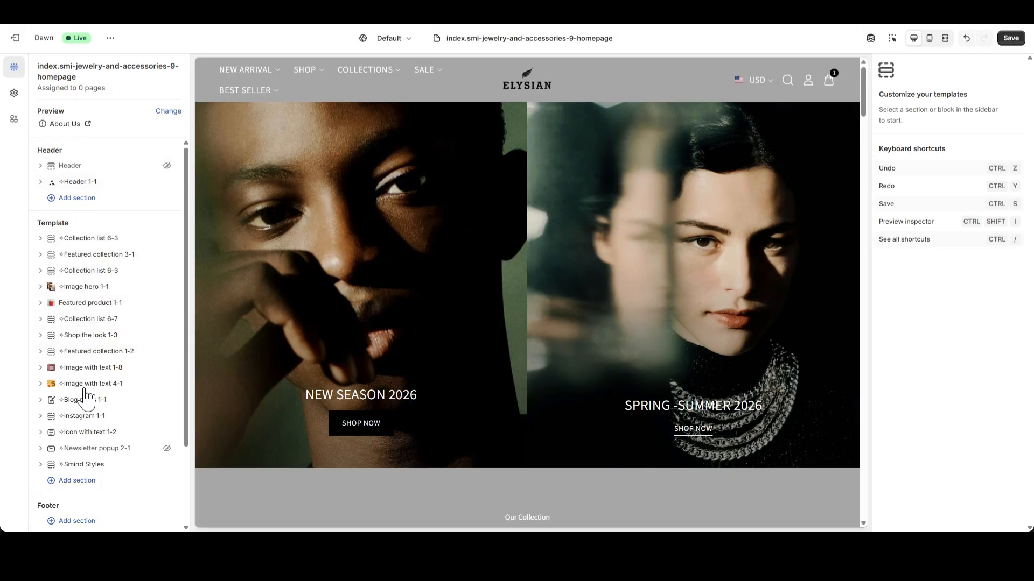
pyautogui.scroll(-3, 82, 452)
pyautogui.scroll(3, 86, 441)
# - Open the Colors block of the template's Smind Styles section to examine its color scheme settings
pyautogui.click(97, 465)
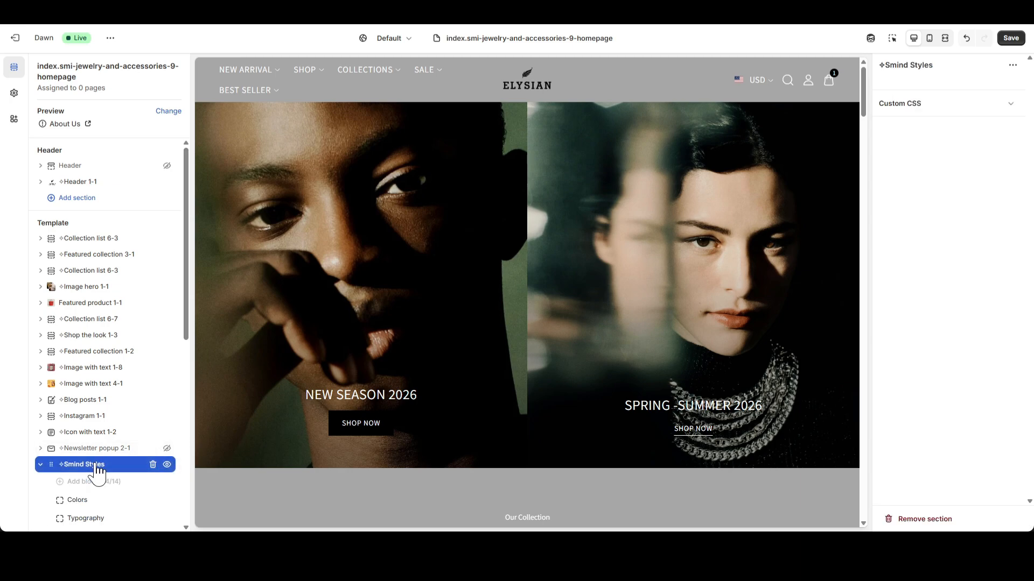
pyautogui.click(104, 500)
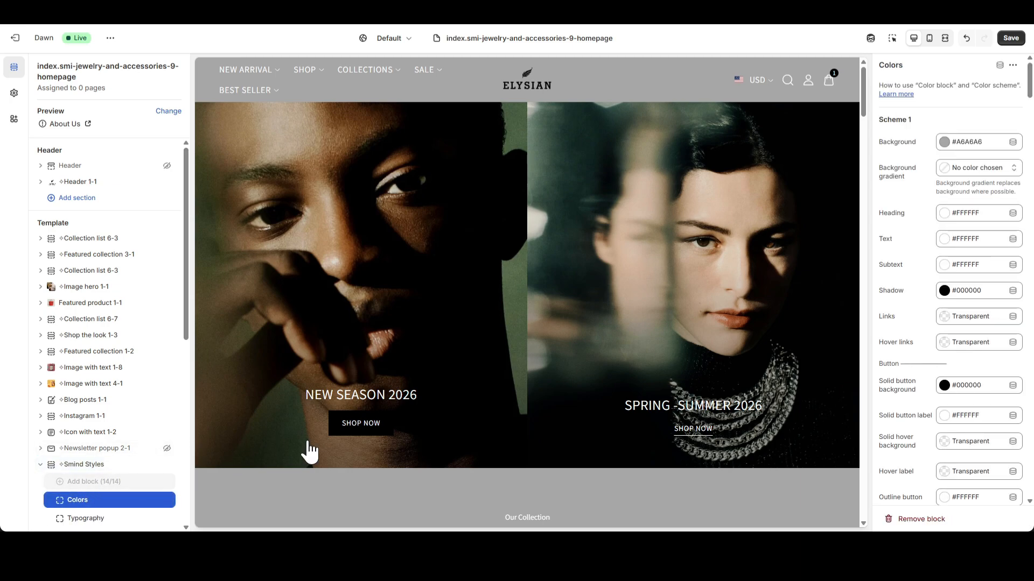
pyautogui.moveTo(1027, 97)
pyautogui.mouseDown()
pyautogui.moveTo(1022, 457)
pyautogui.moveTo(1024, 97)
pyautogui.mouseUp()
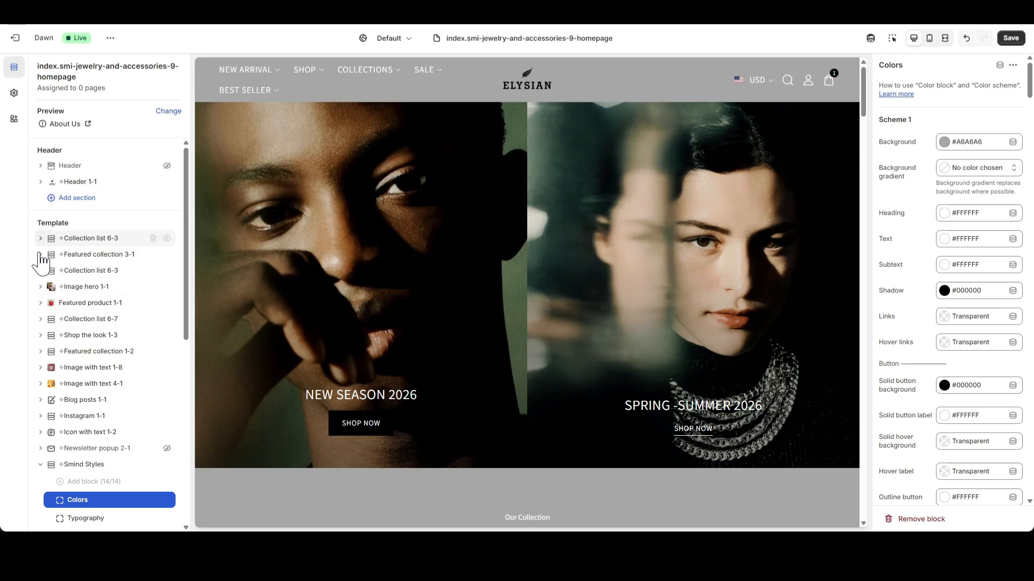
# - Examine which section and content color schemes the first Collection list 6-3 section uses
pyautogui.click(88, 239)
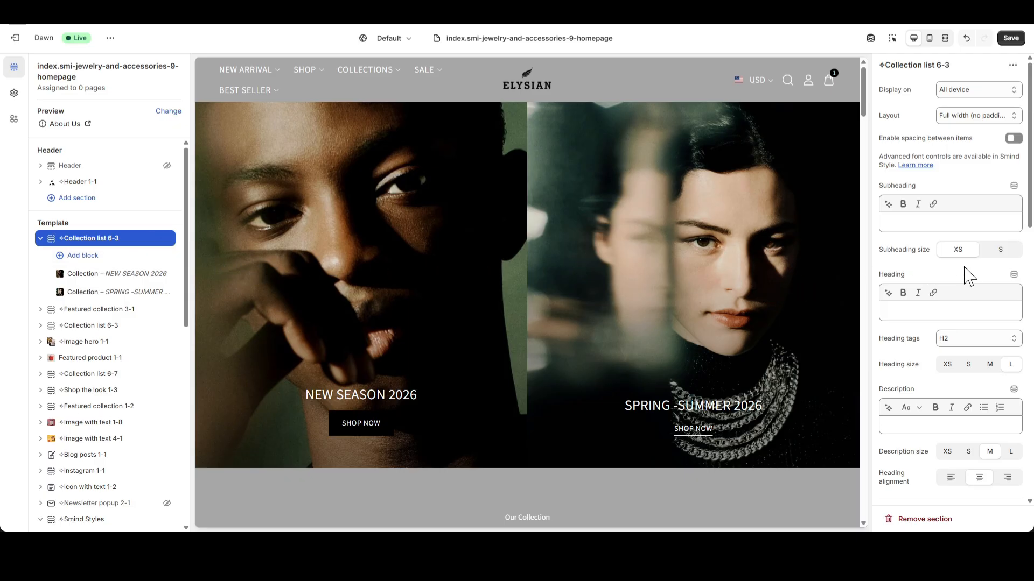
pyautogui.scroll(-10, 969, 277)
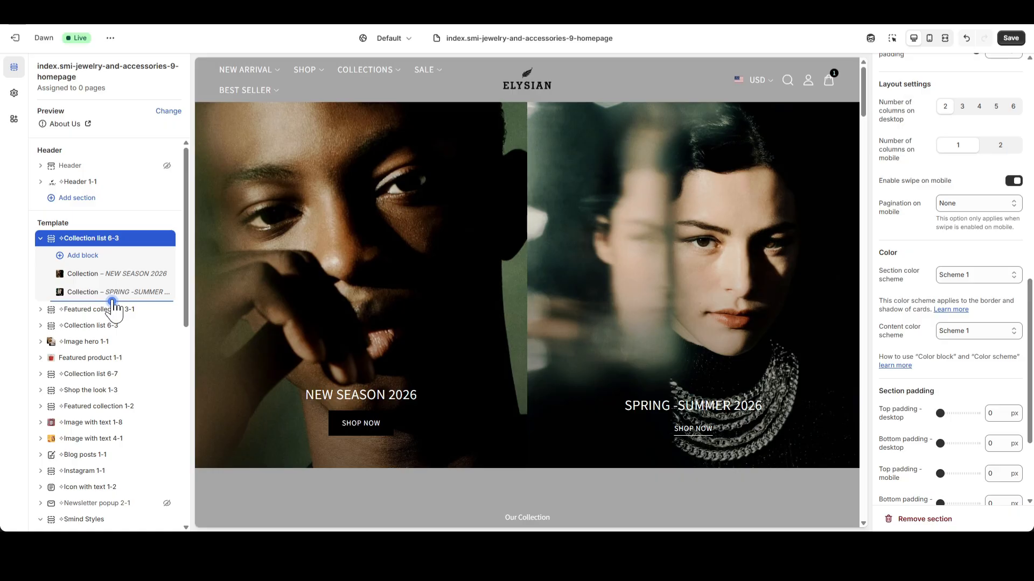
pyautogui.click(40, 239)
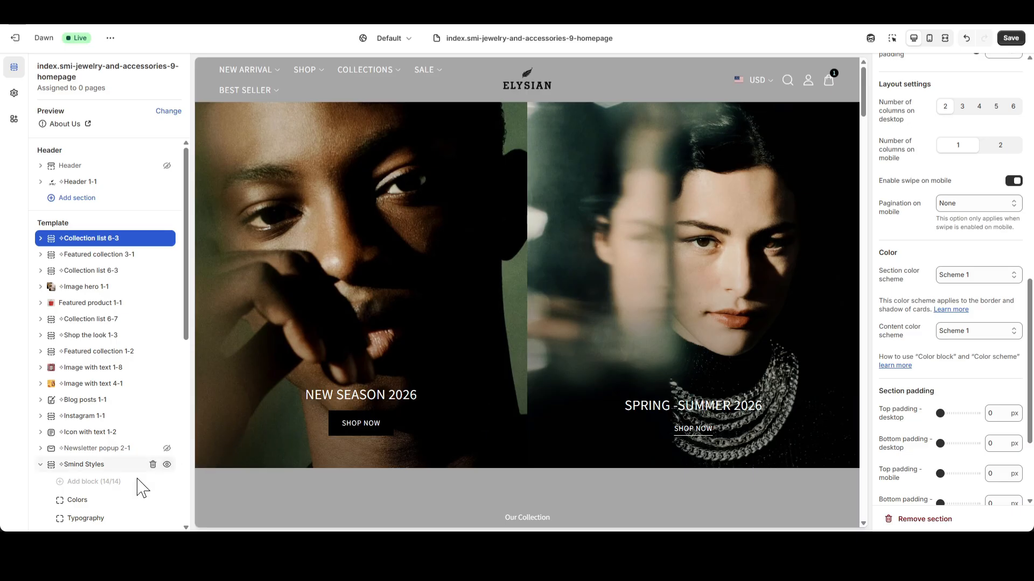
# - Set the Scheme 1 background color to dark grey #5C5C5C in the Smind Styles Colors block and check the preview
pyautogui.click(82, 500)
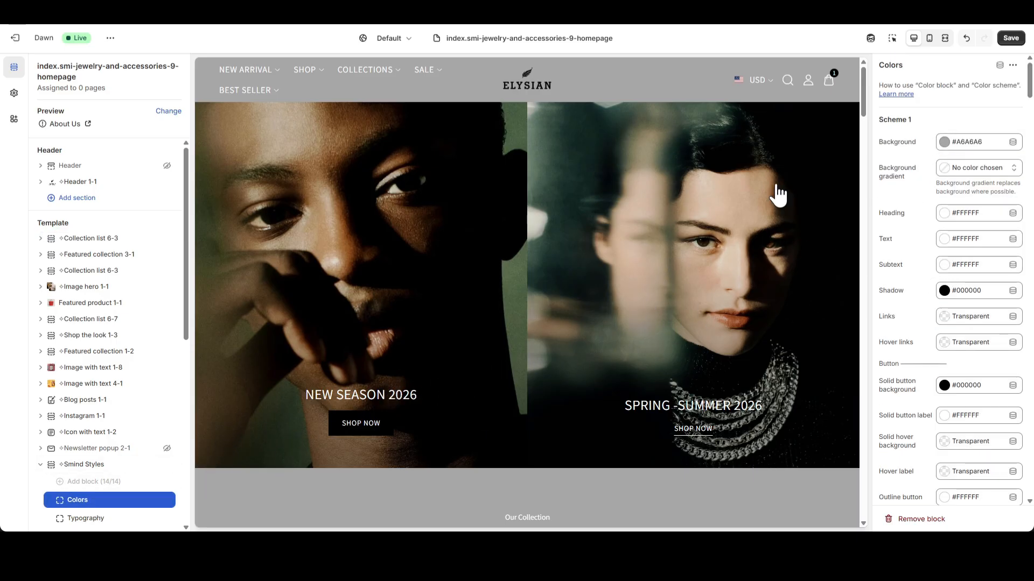
pyautogui.click(945, 143)
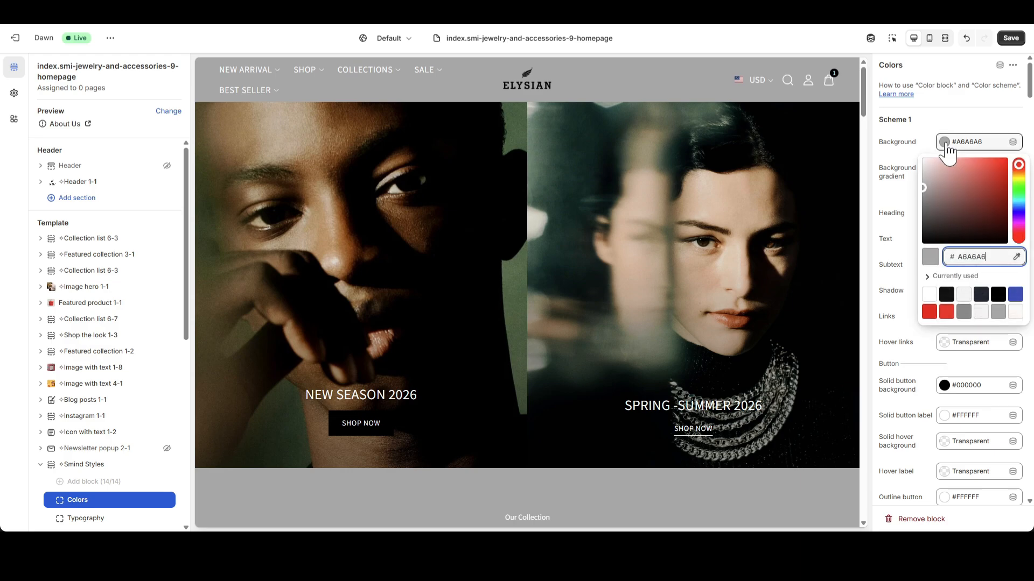
pyautogui.moveTo(926, 189); pyautogui.dragTo(922, 213)
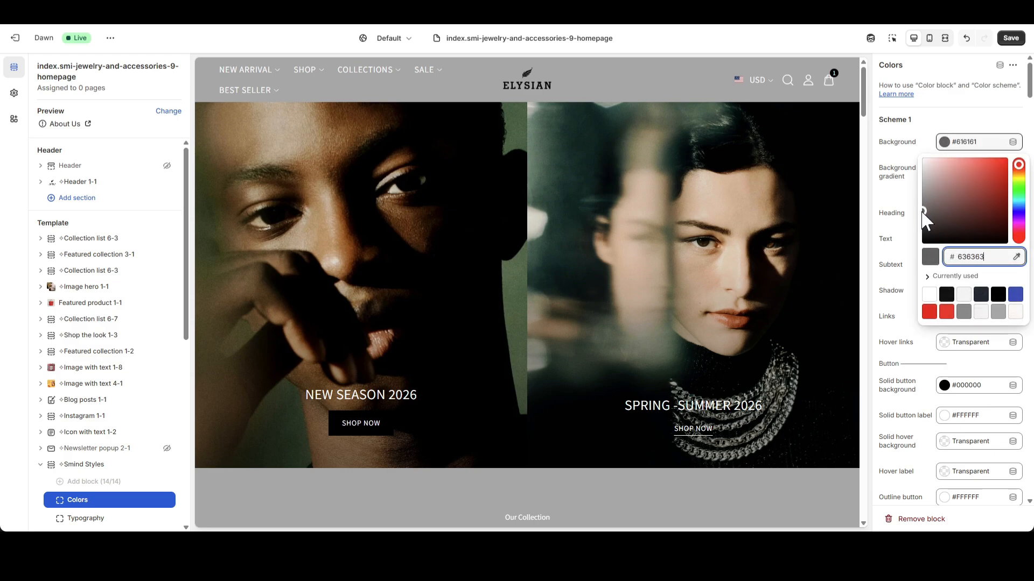
pyautogui.click(937, 123)
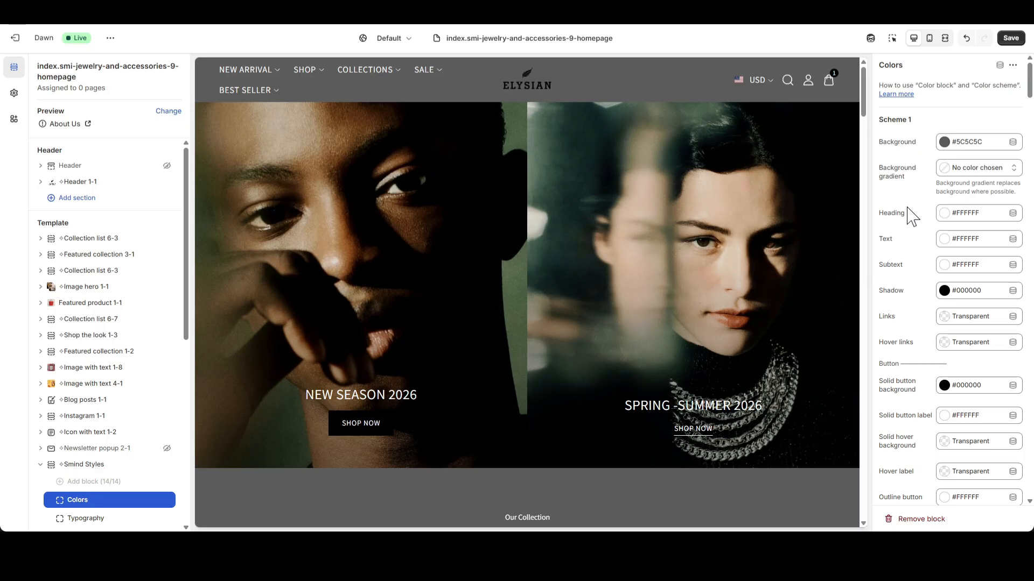
pyautogui.scroll(-6, 821, 253)
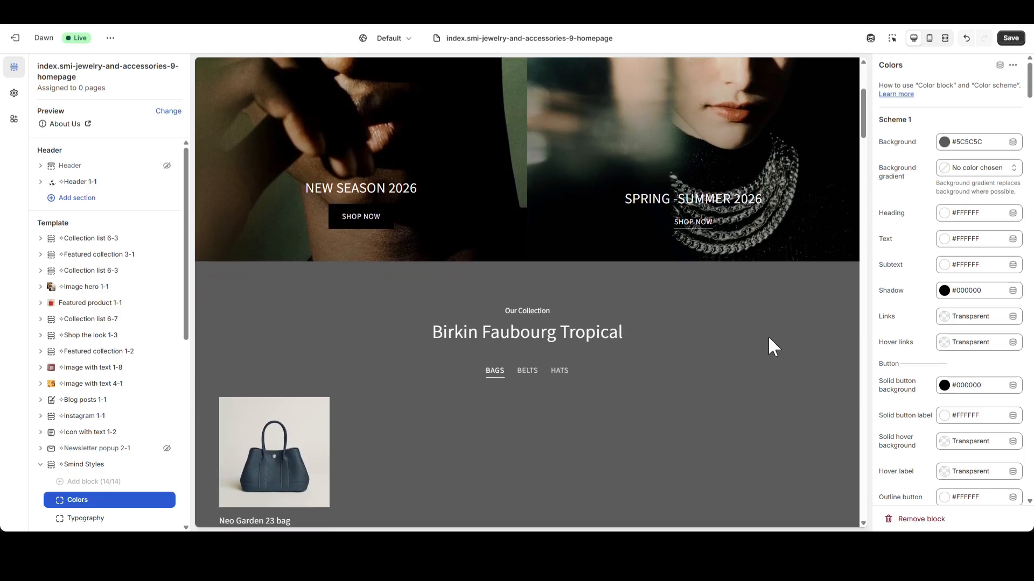
# - Apply the yellow-to-red linear gradient preset as the Scheme 1 background gradient and check it across the homepage preview
pyautogui.click(946, 169)
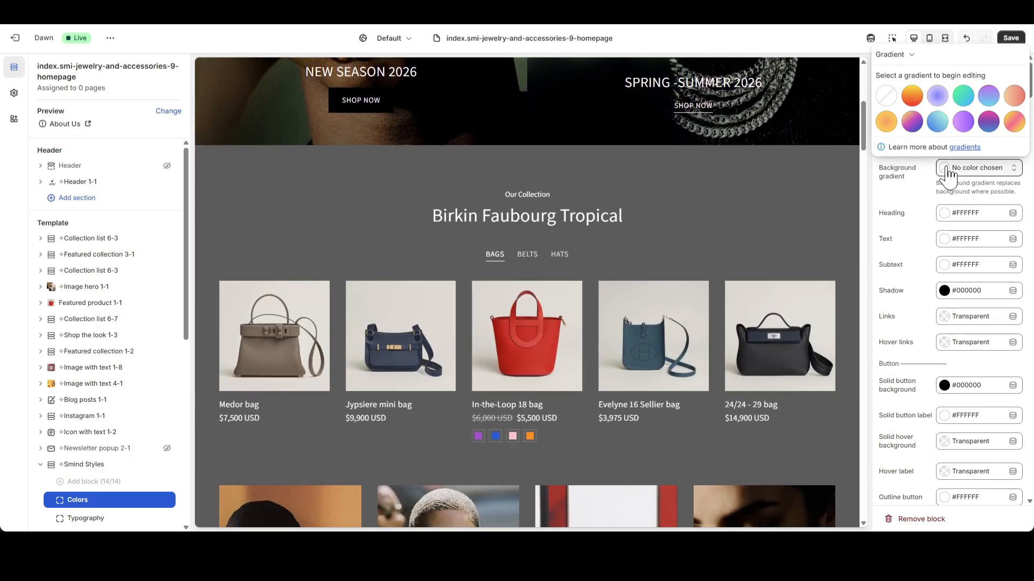
pyautogui.click(910, 100)
pyautogui.click(780, 192)
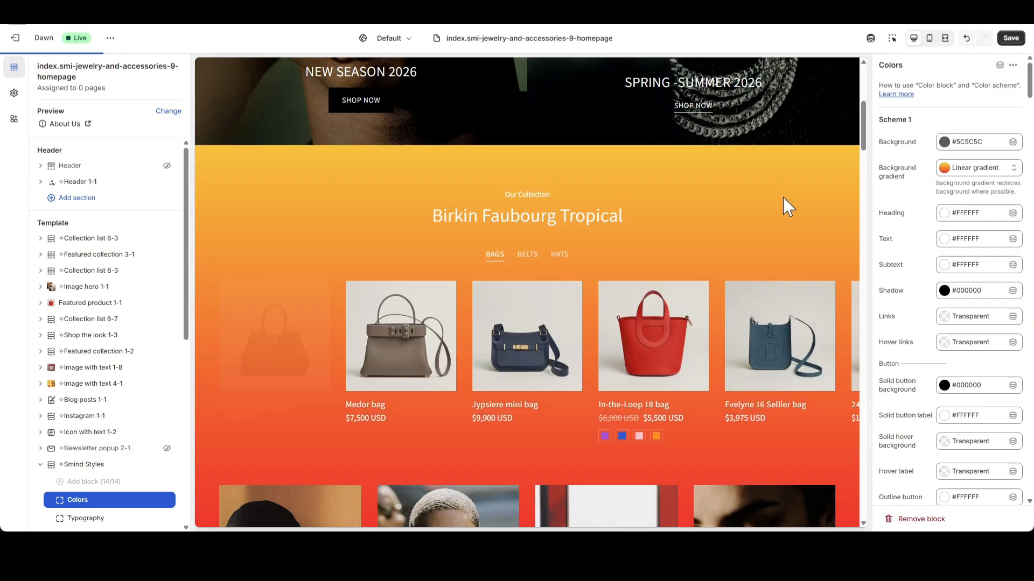
pyautogui.scroll(-4, 748, 226)
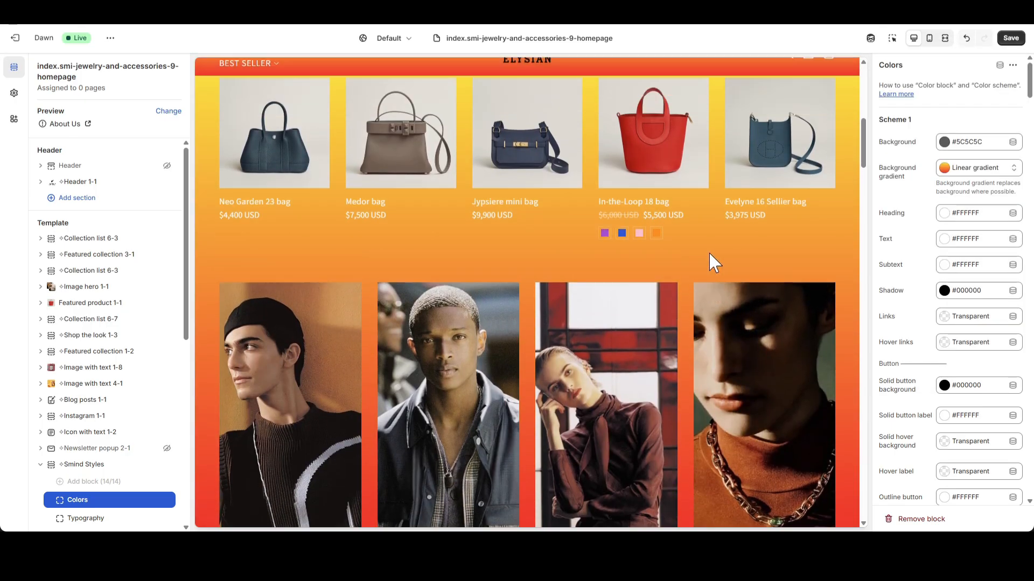
pyautogui.scroll(7, 708, 251)
pyautogui.scroll(3, 705, 253)
pyautogui.scroll(-4, 692, 215)
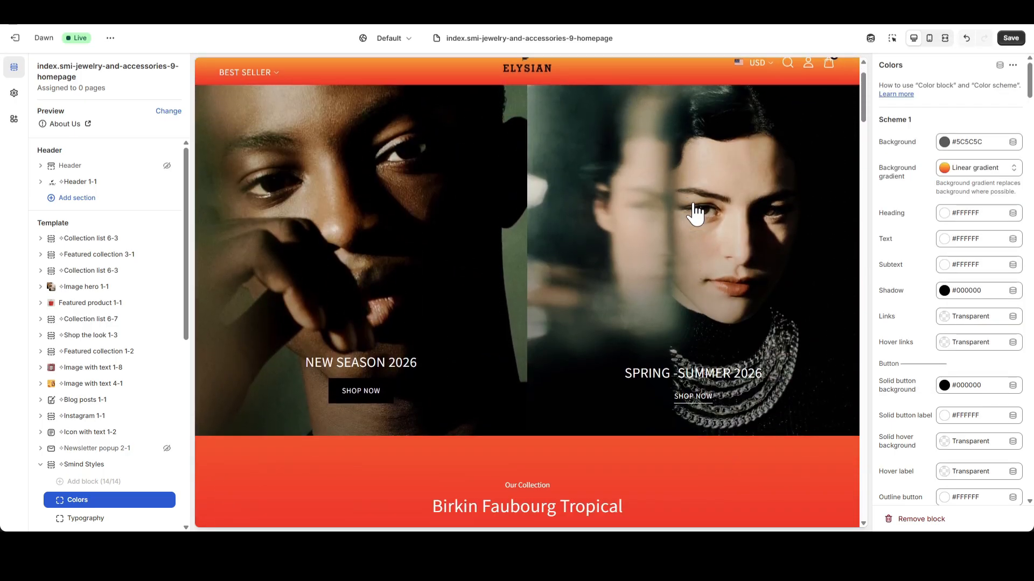
# - Clear the Scheme 1 background gradient and check the homepage preview
pyautogui.click(948, 169)
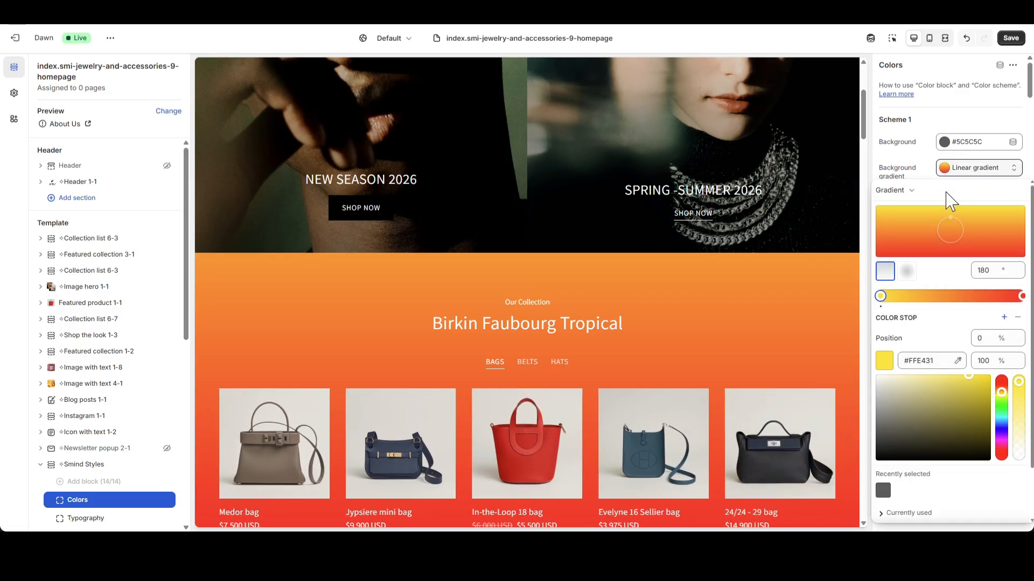
pyautogui.scroll(-2, 940, 431)
pyautogui.click(929, 514)
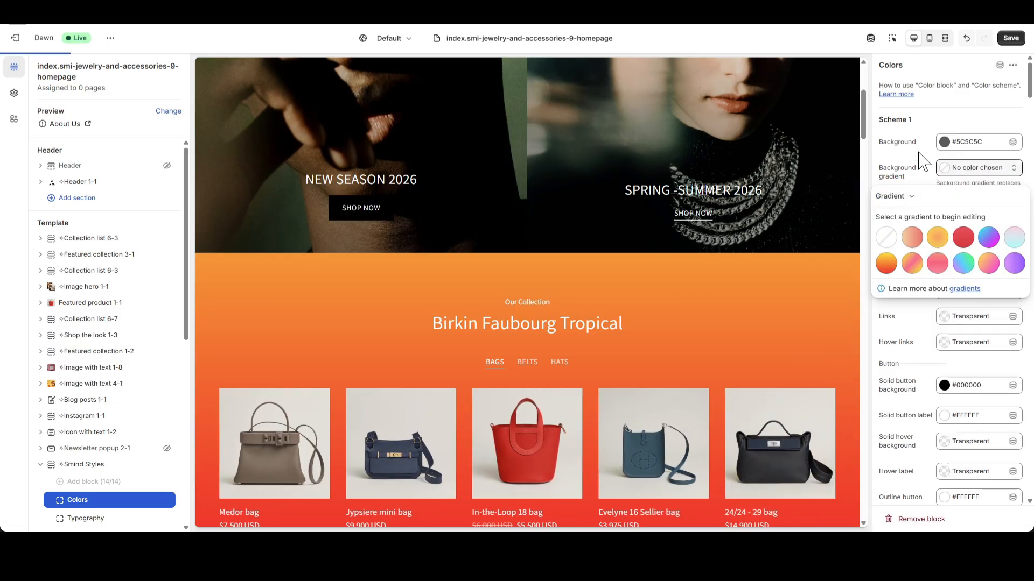
pyautogui.click(955, 110)
pyautogui.scroll(2, 781, 269)
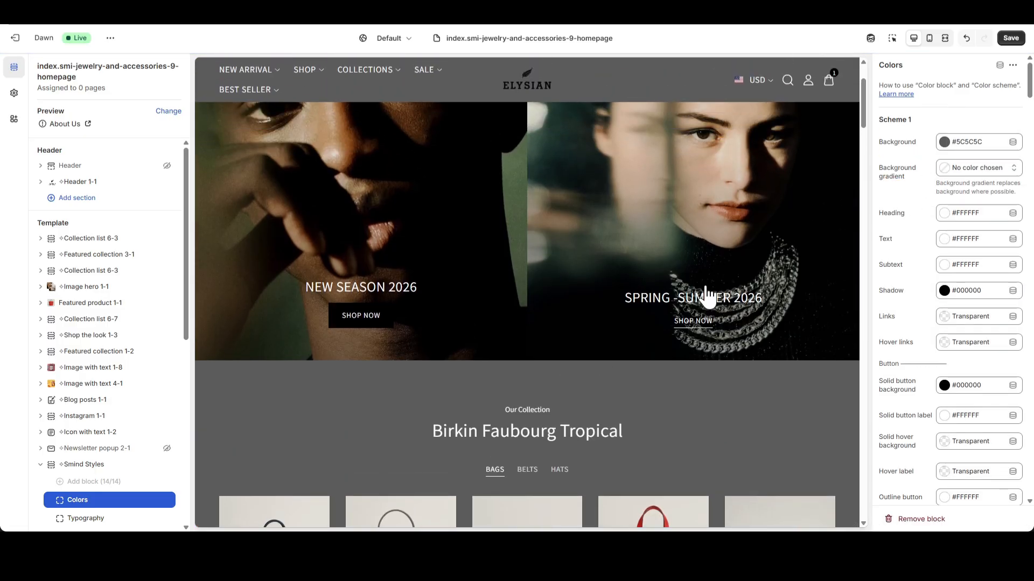
pyautogui.scroll(1, 654, 311)
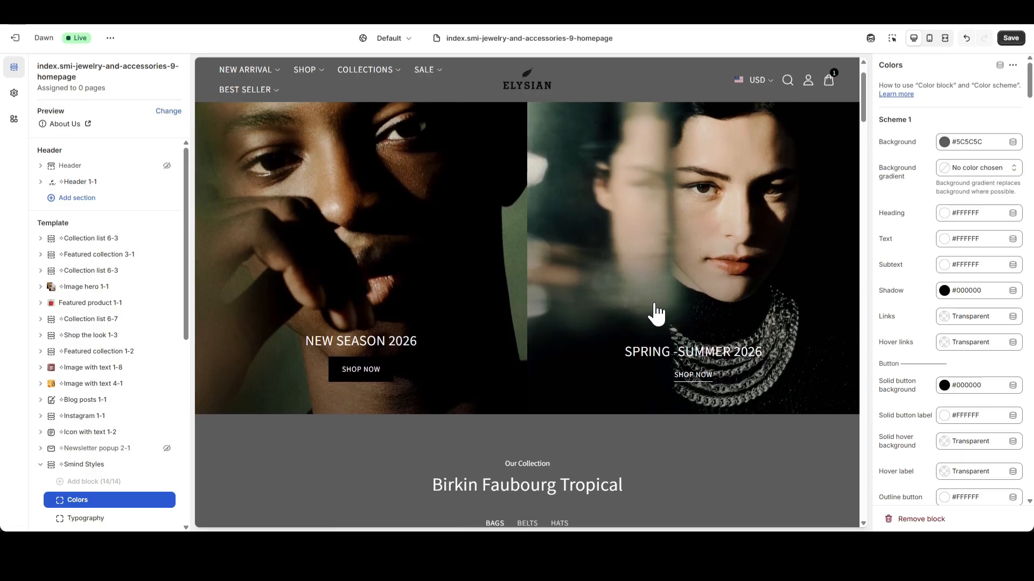
# - Set the Scheme 1 heading color to bright green #57FF00
pyautogui.click(945, 214)
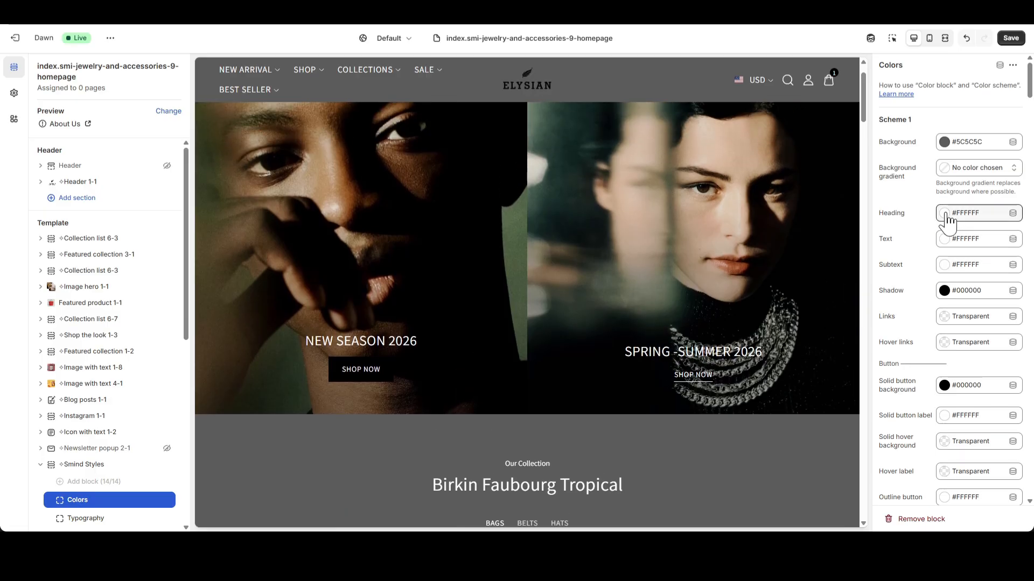
pyautogui.moveTo(1016, 250); pyautogui.dragTo(1007, 230)
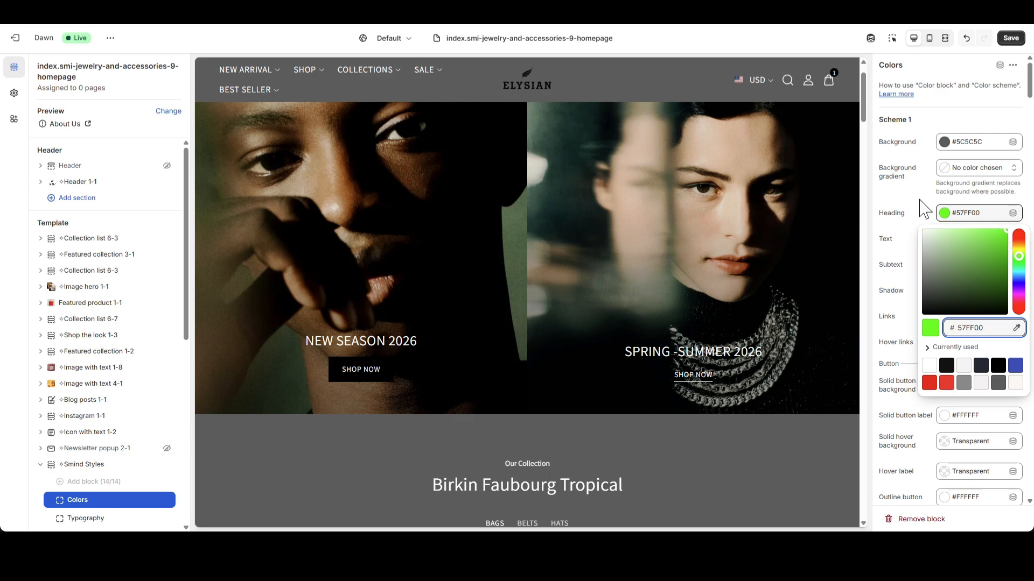
pyautogui.click(905, 200)
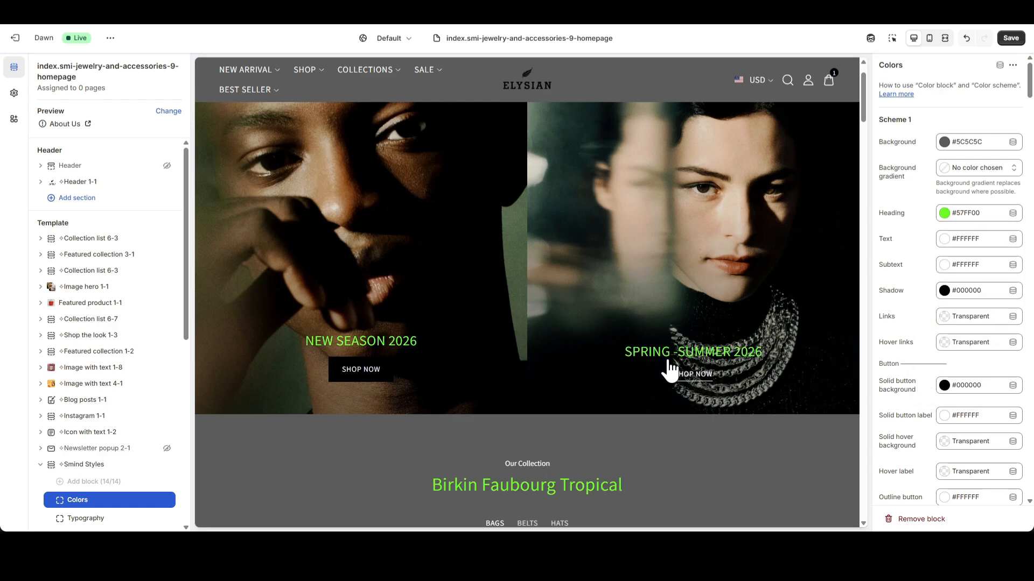
# - Set the Scheme 1 text color to blue #0282FF and check it in the homepage preview
pyautogui.scroll(-1, 602, 397)
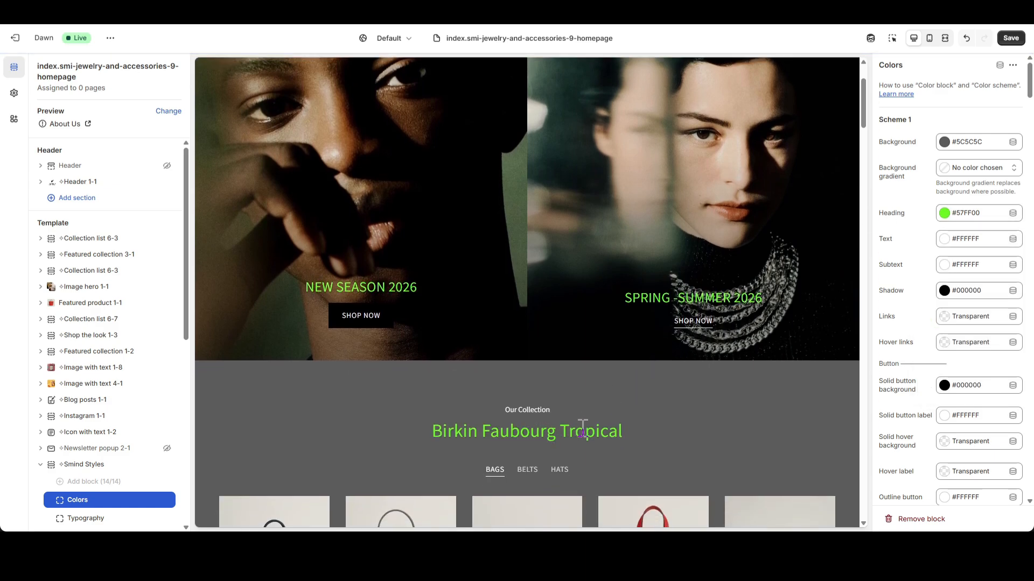
pyautogui.scroll(-10, 669, 412)
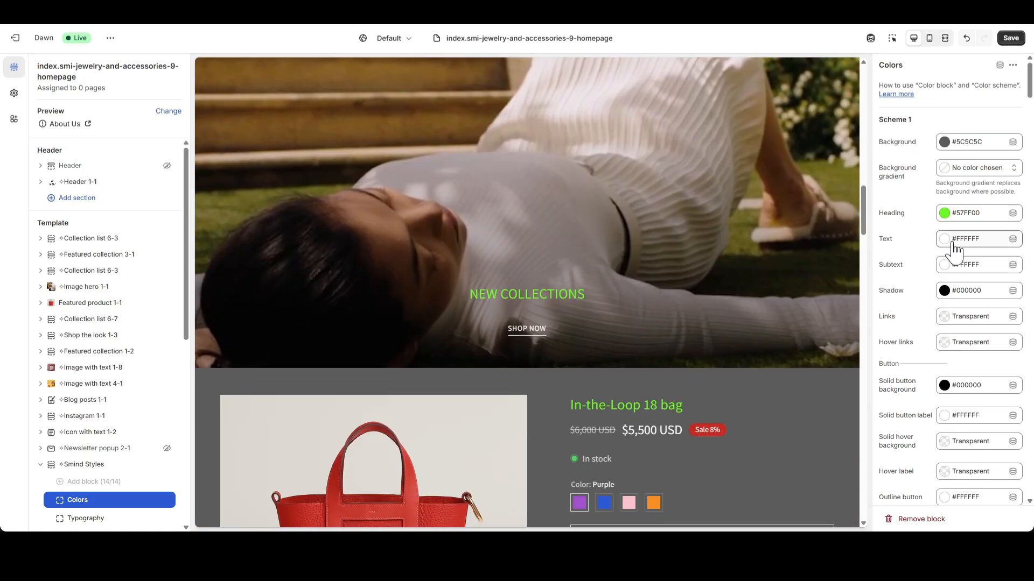
pyautogui.click(952, 247)
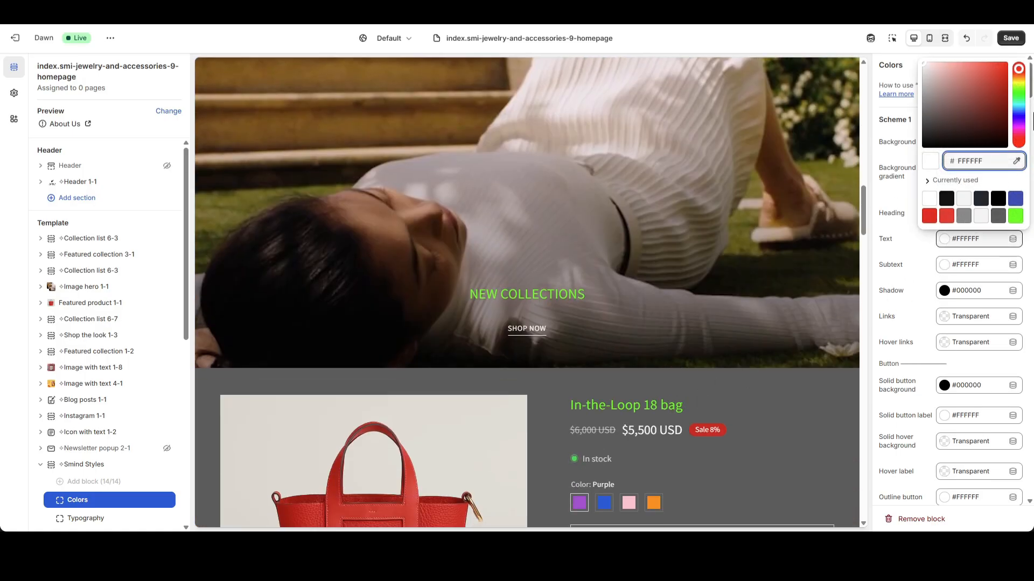
pyautogui.click(1019, 112)
pyautogui.moveTo(995, 81); pyautogui.dragTo(1006, 64)
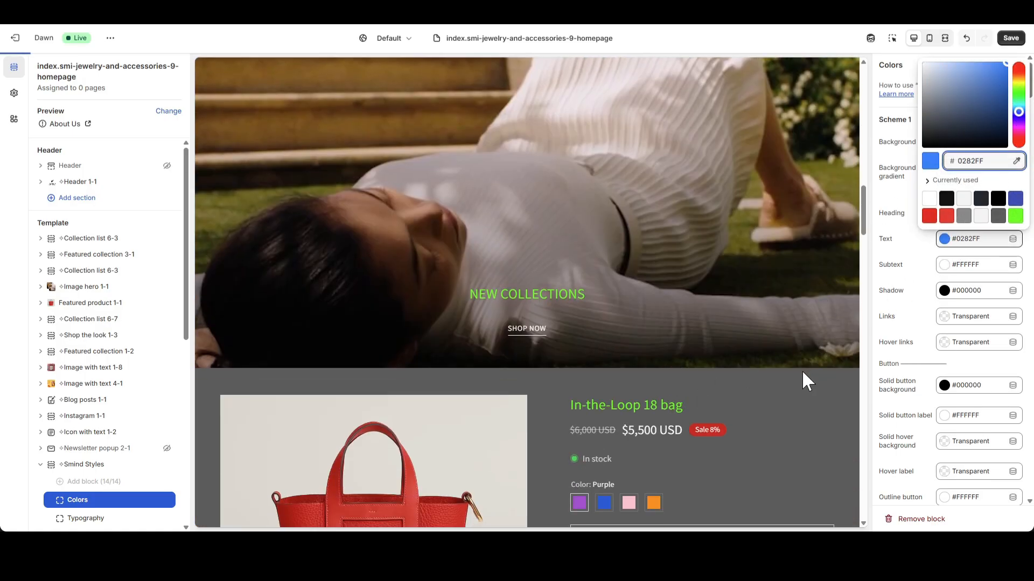
pyautogui.click(781, 389)
pyautogui.scroll(-6, 780, 388)
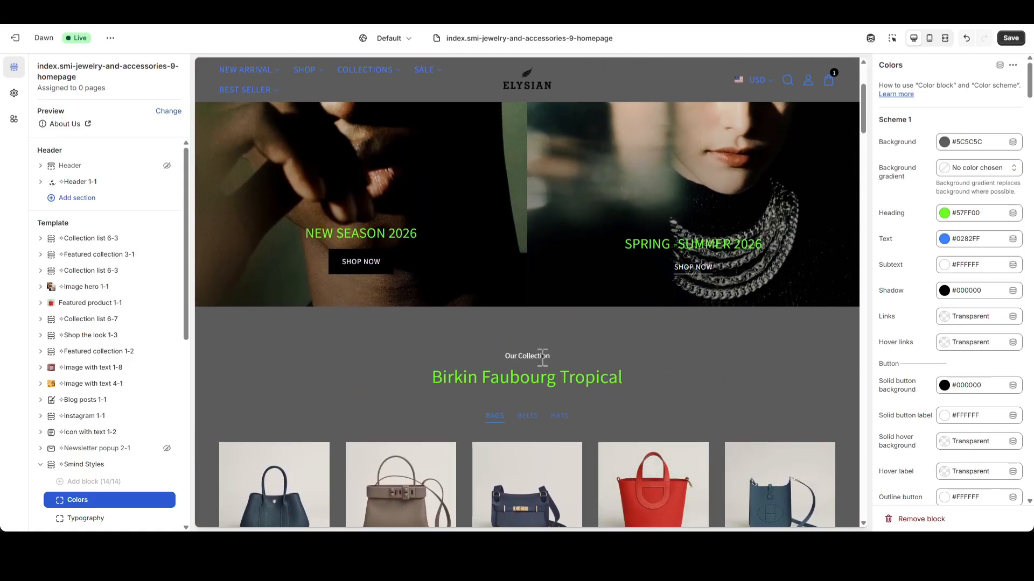
# - Set the Scheme 1 subtext color to cyan #00FFFF and check the Our Collection subheading in the preview
pyautogui.click(967, 264)
pyautogui.click(1020, 131)
pyautogui.moveTo(992, 112); pyautogui.dragTo(1011, 81)
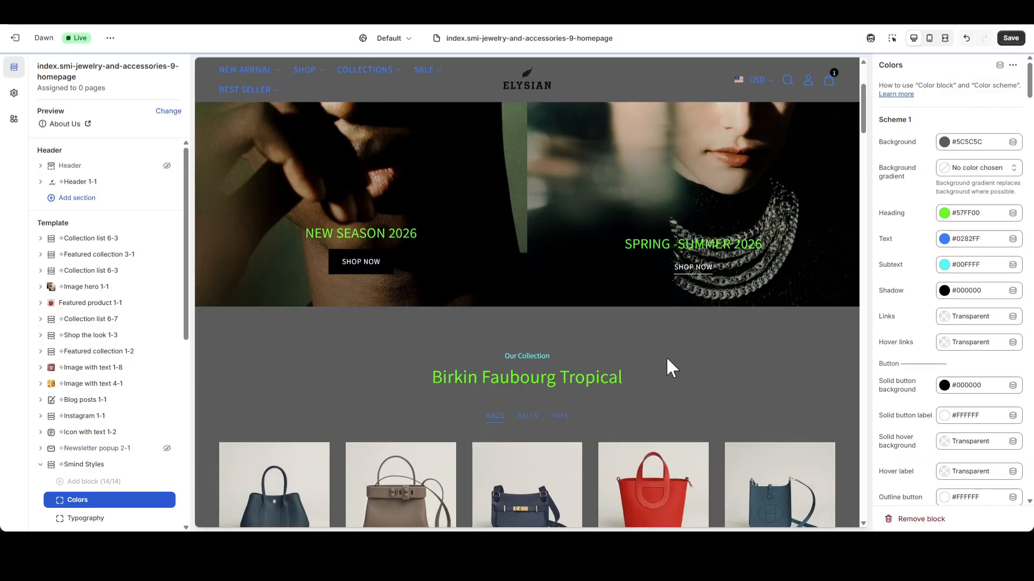
pyautogui.scroll(-1, 613, 333)
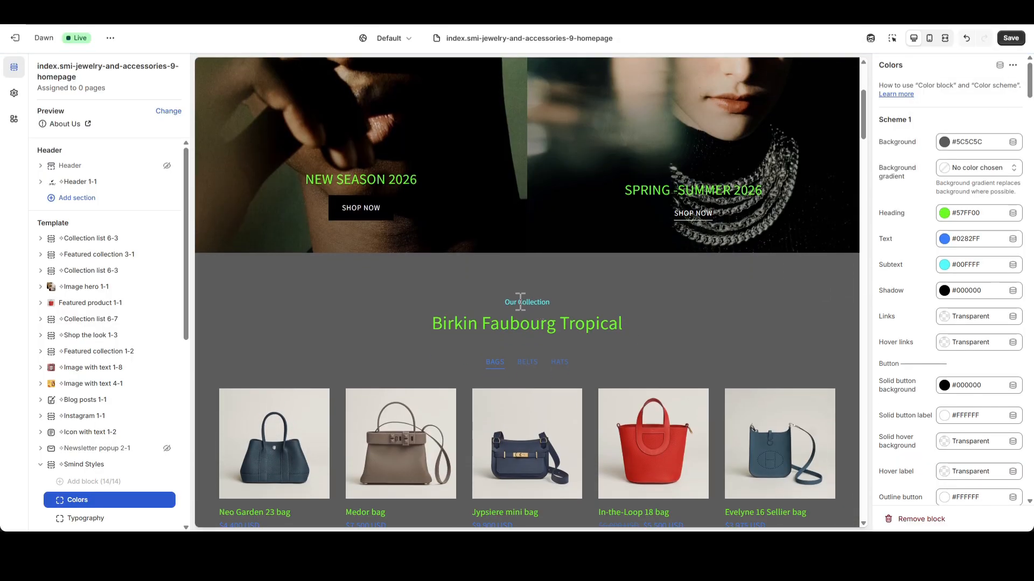
# - Set the Scheme 1 shadow color to white #FFFFFF and check it across the homepage preview
pyautogui.click(944, 290)
pyautogui.click(929, 249)
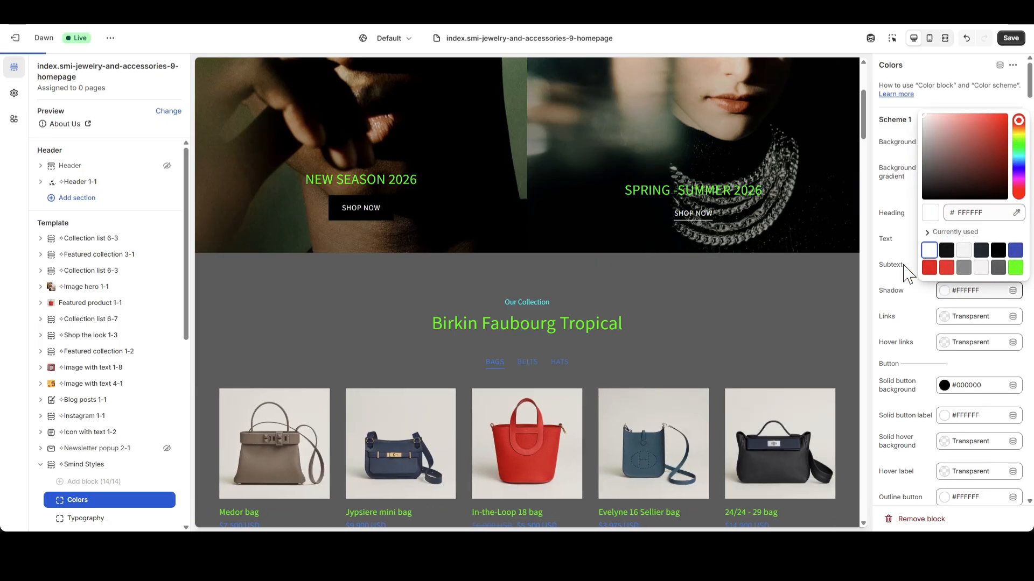
pyautogui.click(828, 301)
pyautogui.scroll(-15, 712, 332)
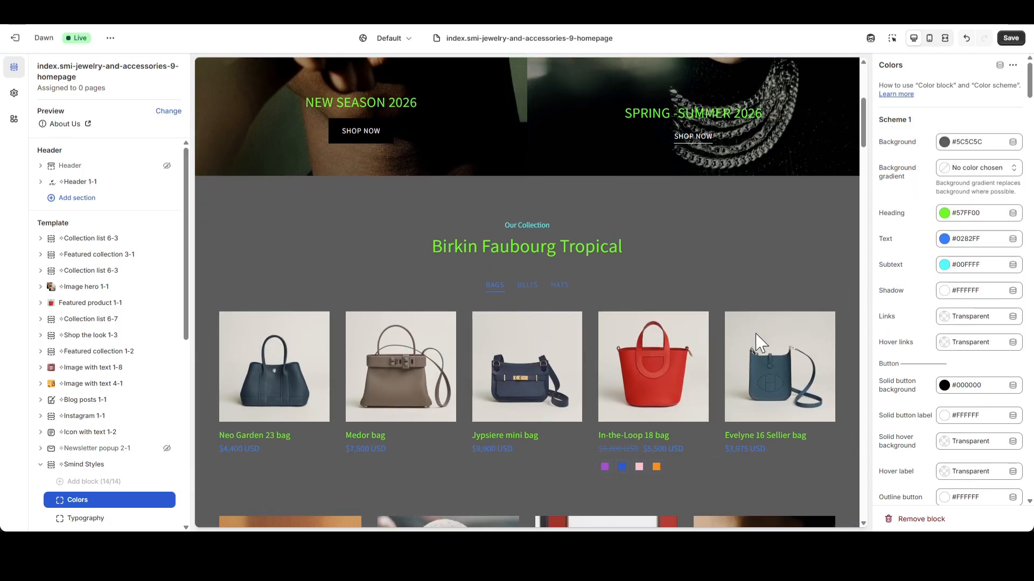
pyautogui.scroll(-12, 712, 332)
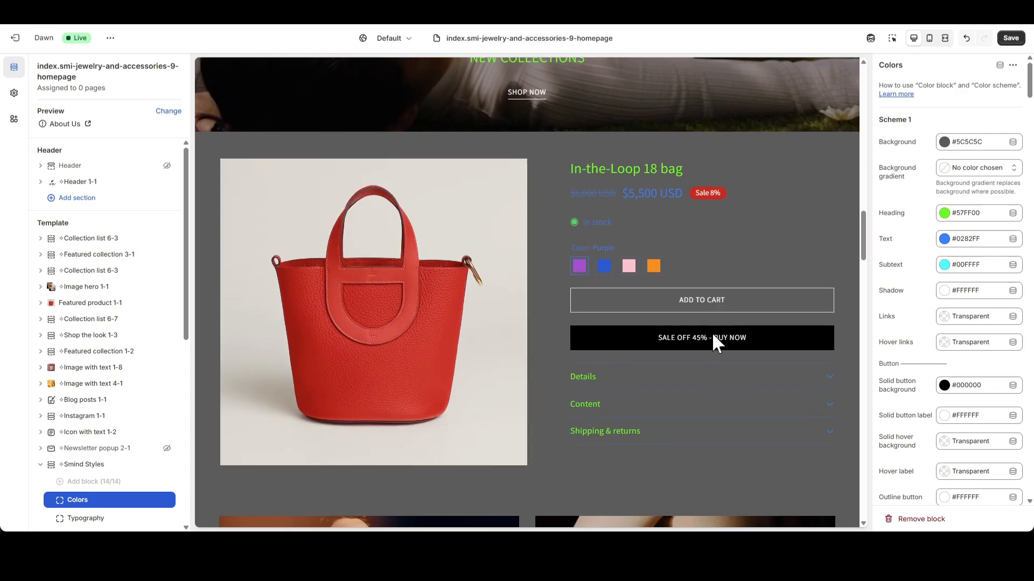
pyautogui.scroll(7, 712, 331)
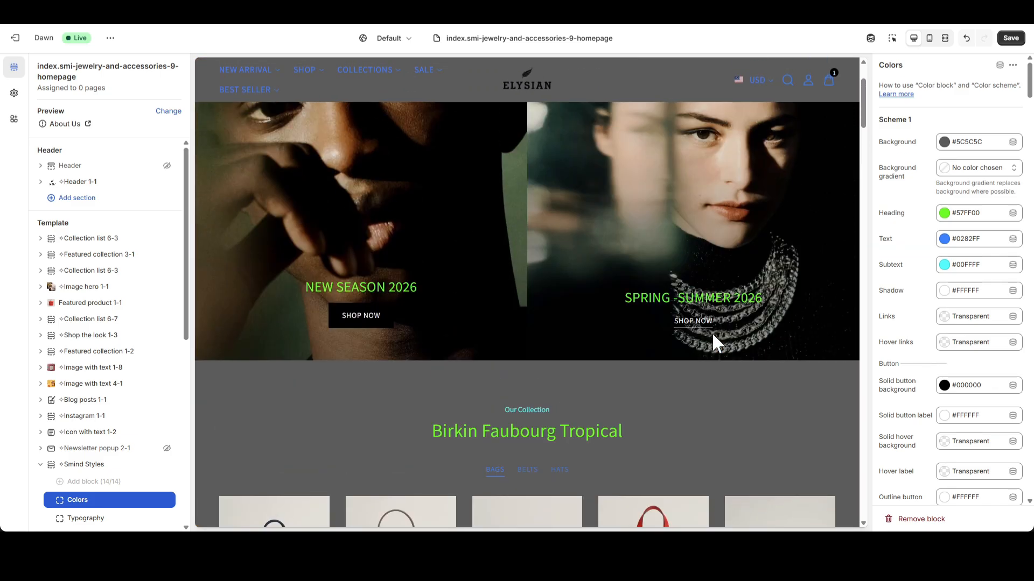
# - Set the Scheme 1 links color to red #F20C0C, with the Instagram section's account link in view
pyautogui.scroll(-4, 715, 349)
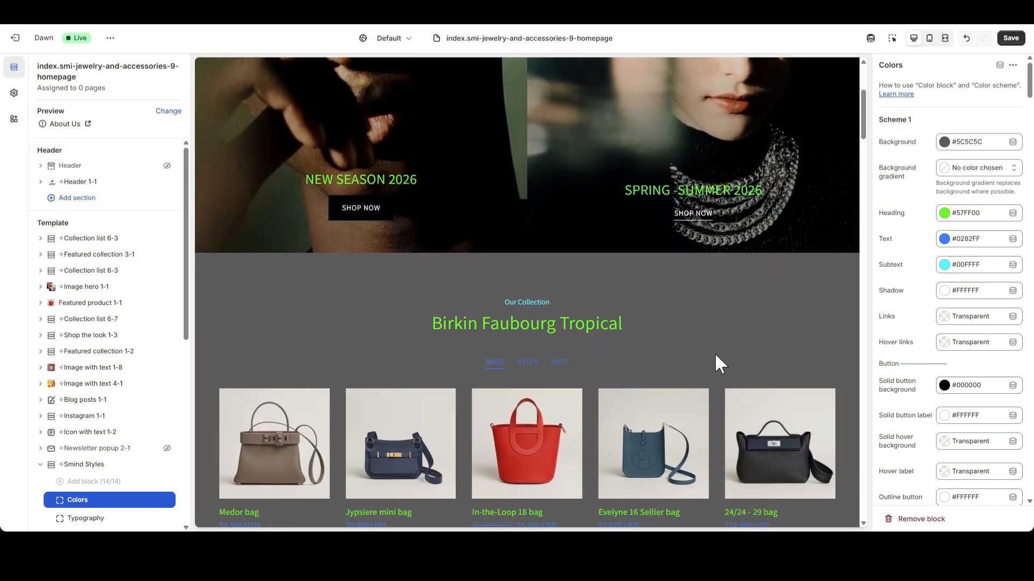
pyautogui.scroll(-20, 715, 353)
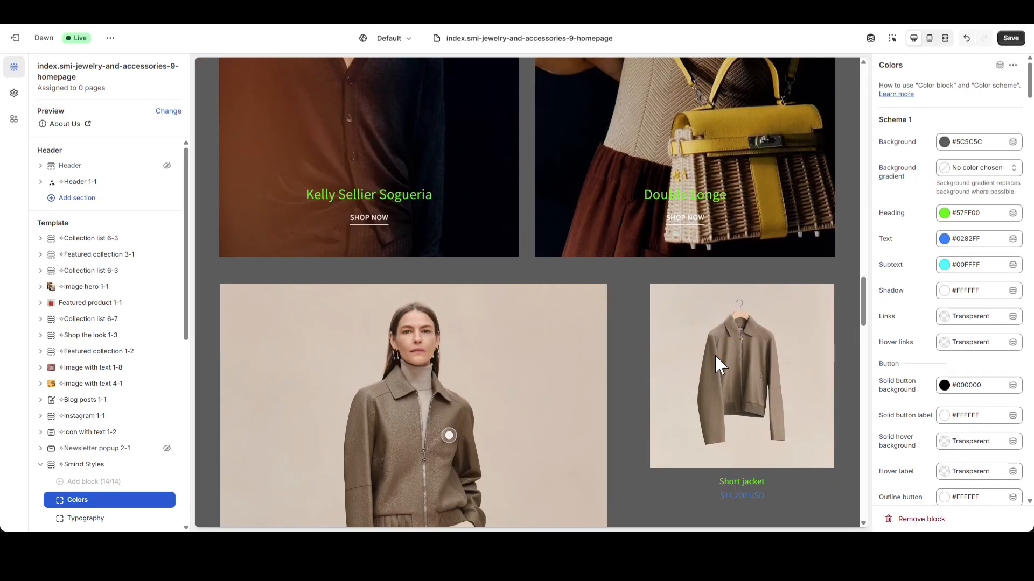
pyautogui.scroll(-15, 715, 357)
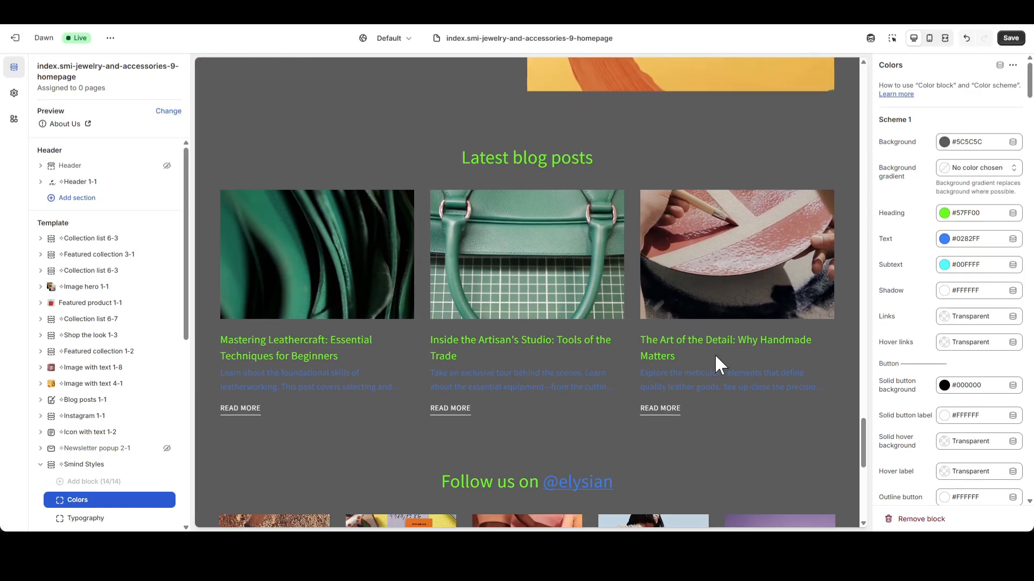
pyautogui.scroll(-2, 715, 354)
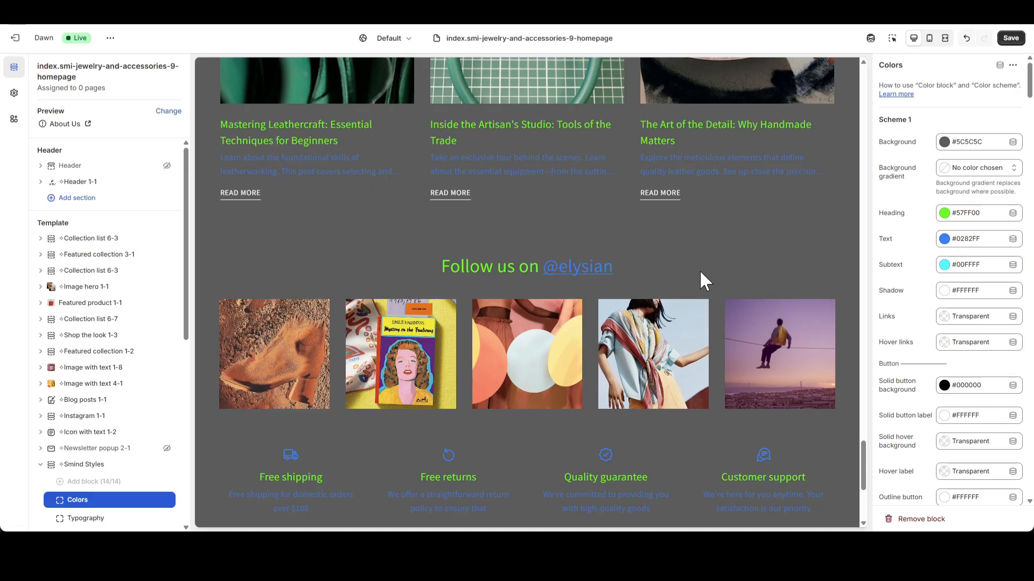
pyautogui.click(946, 316)
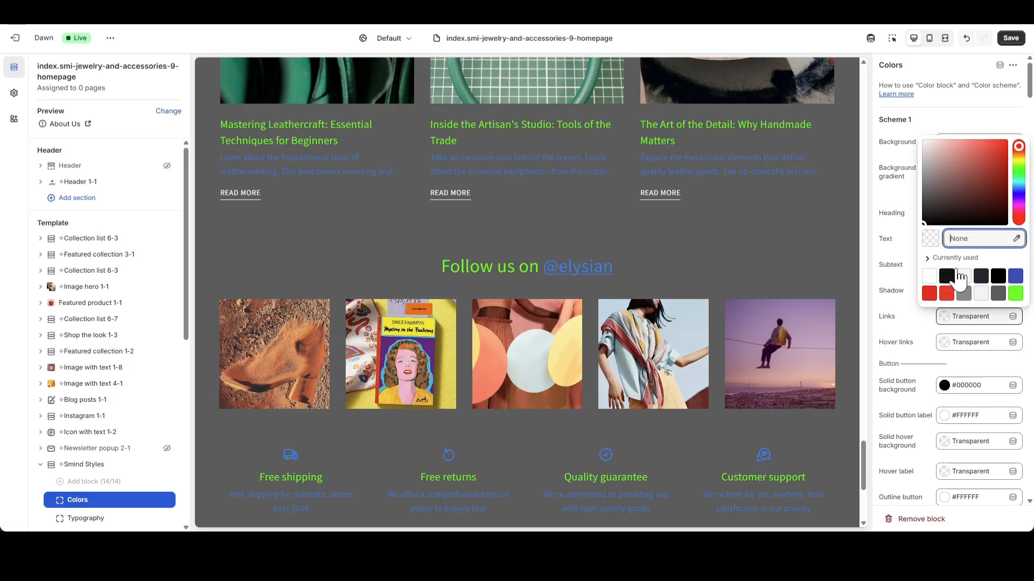
pyautogui.click(1004, 144)
pyautogui.click(719, 241)
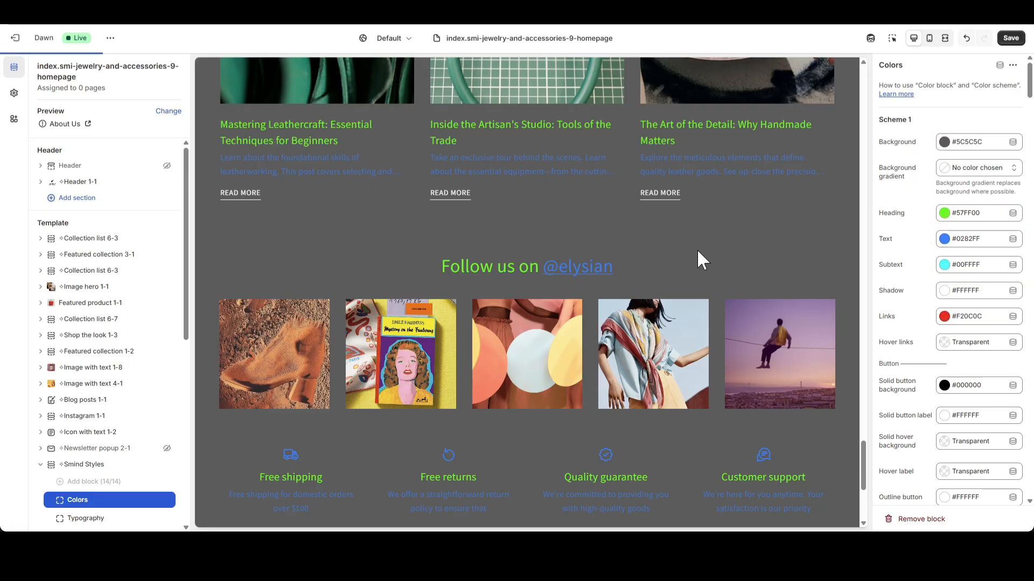
# - Set the Scheme 1 hover links color to white #FFFFFF
pyautogui.click(945, 342)
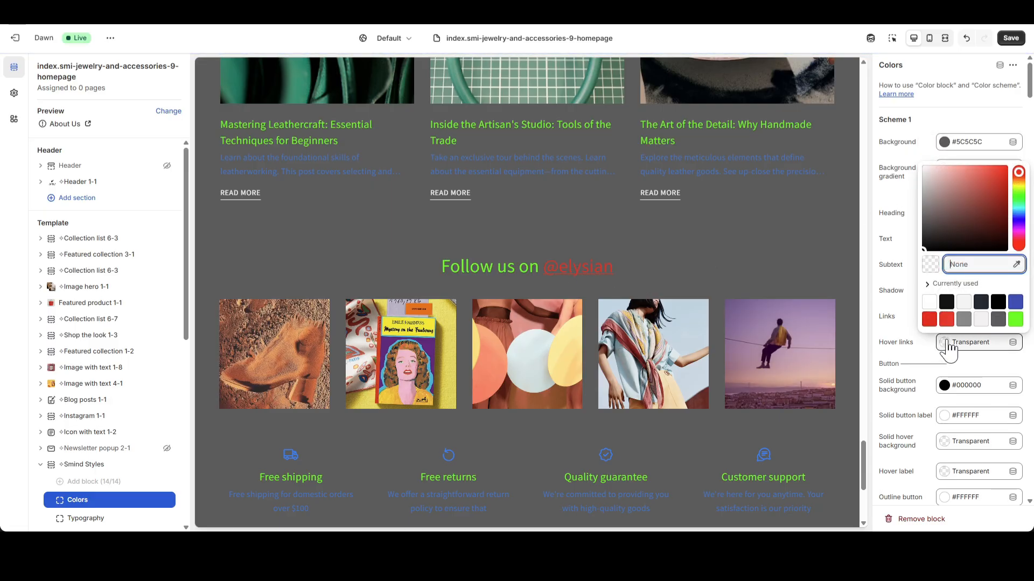
pyautogui.click(927, 186)
pyautogui.click(823, 215)
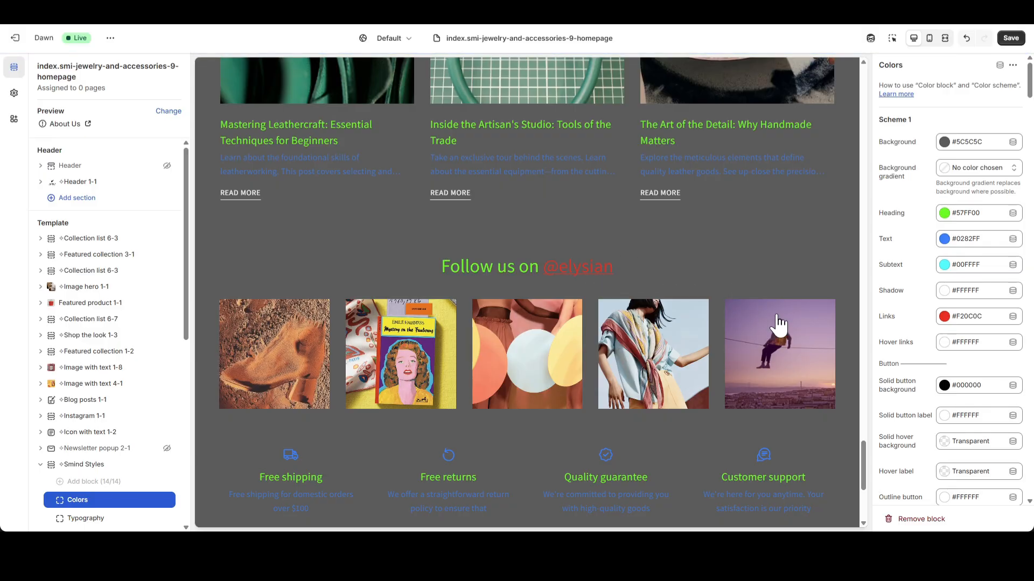
# - Set the Scheme 1 solid button background to near-black #030303, with the homepage's Shop Now buttons in view
pyautogui.moveTo(864, 452); pyautogui.dragTo(882, 70)
pyautogui.scroll(-1, 572, 358)
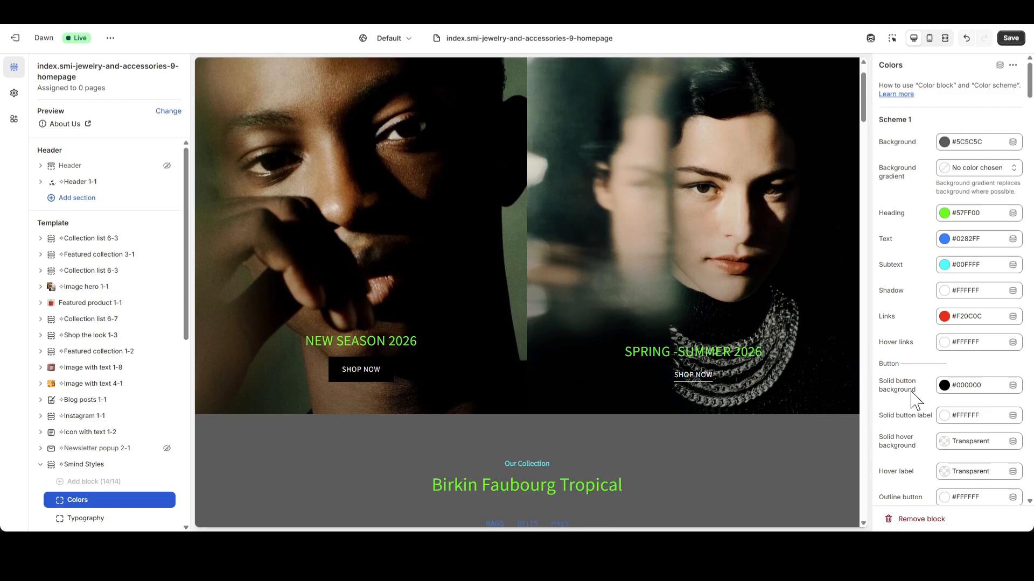
pyautogui.scroll(-2, 916, 398)
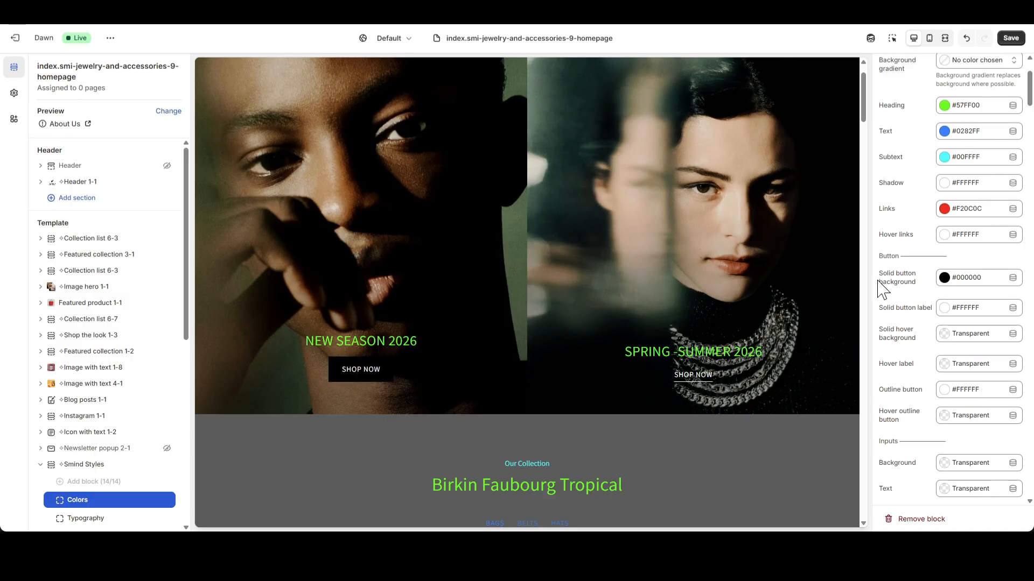
pyautogui.click(944, 277)
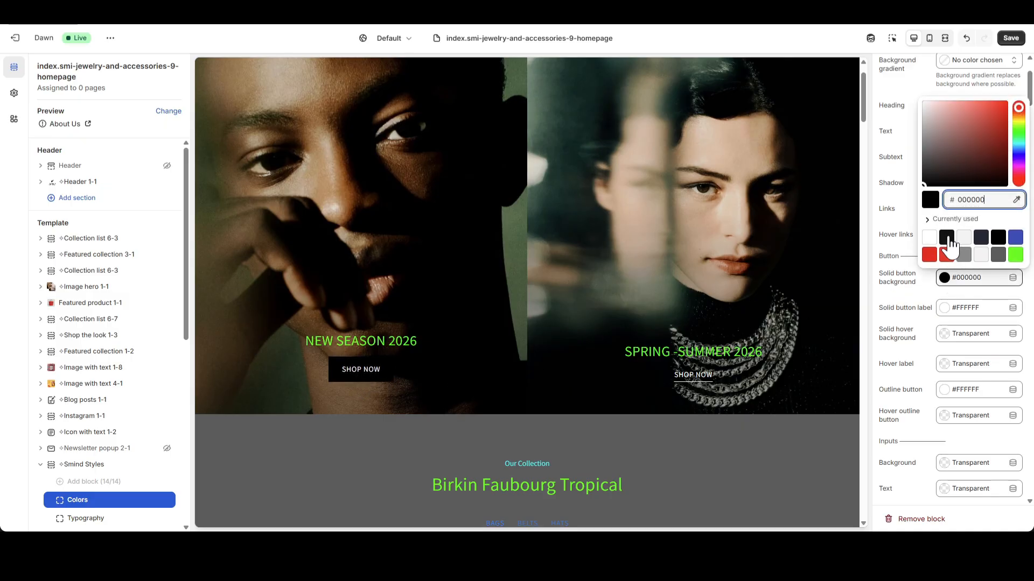
pyautogui.click(938, 160)
pyautogui.moveTo(937, 160); pyautogui.dragTo(920, 189)
pyautogui.click(907, 308)
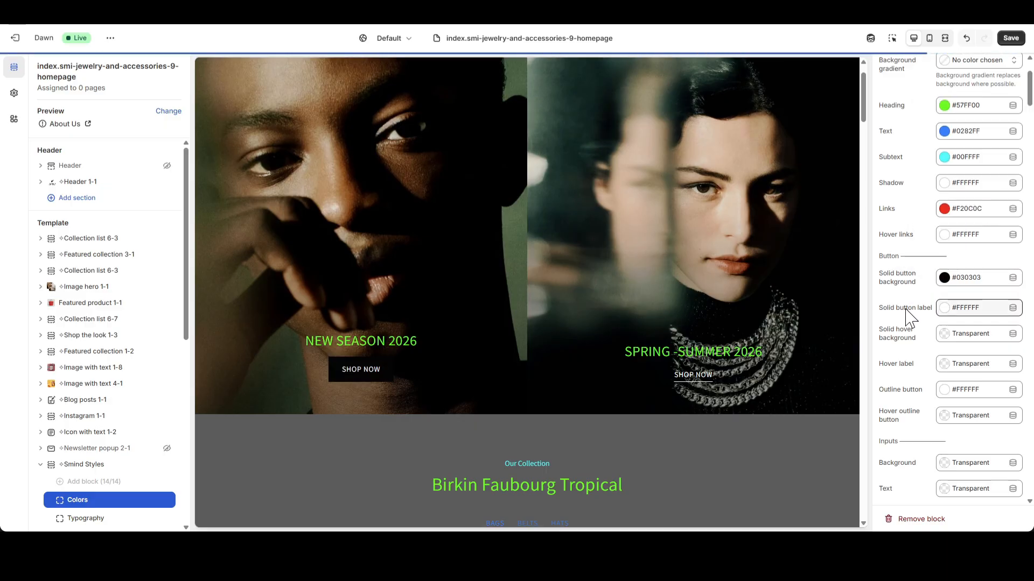
# - Try reddish shades for the Scheme 1 solid button label and settle on near-white #FCFCFC
pyautogui.click(907, 308)
pyautogui.click(935, 143)
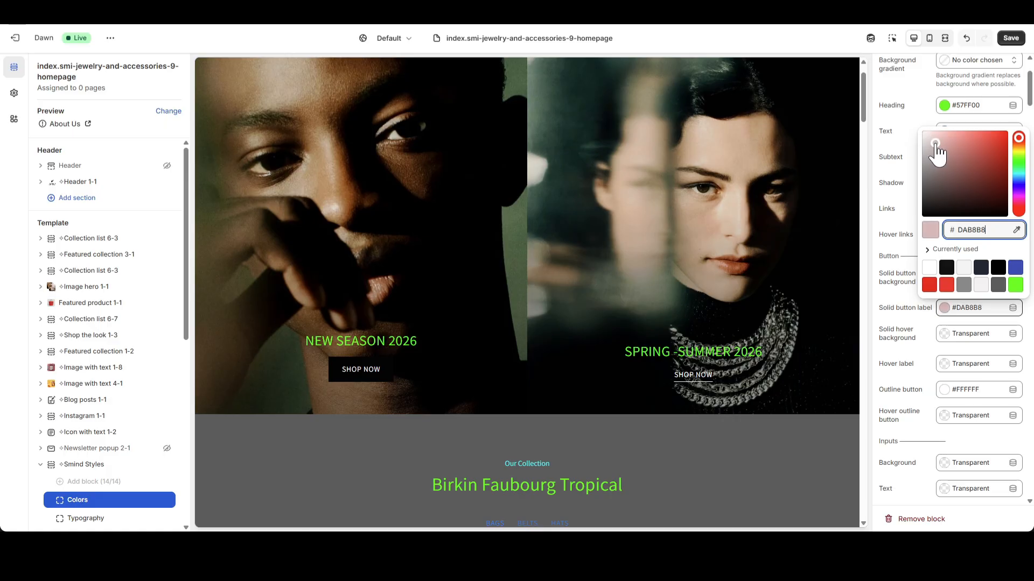
pyautogui.click(975, 140)
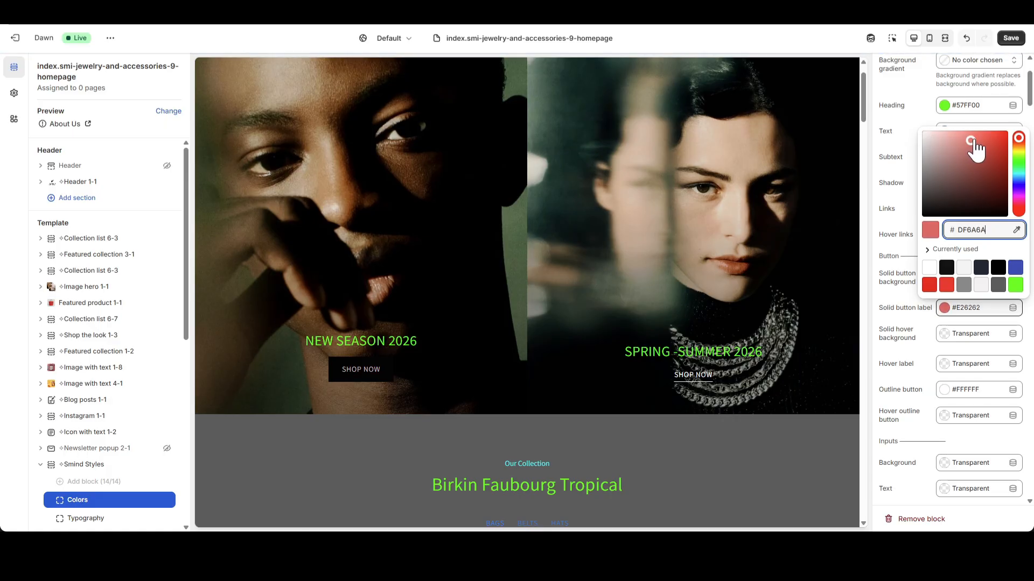
pyautogui.click(924, 135)
pyautogui.click(913, 150)
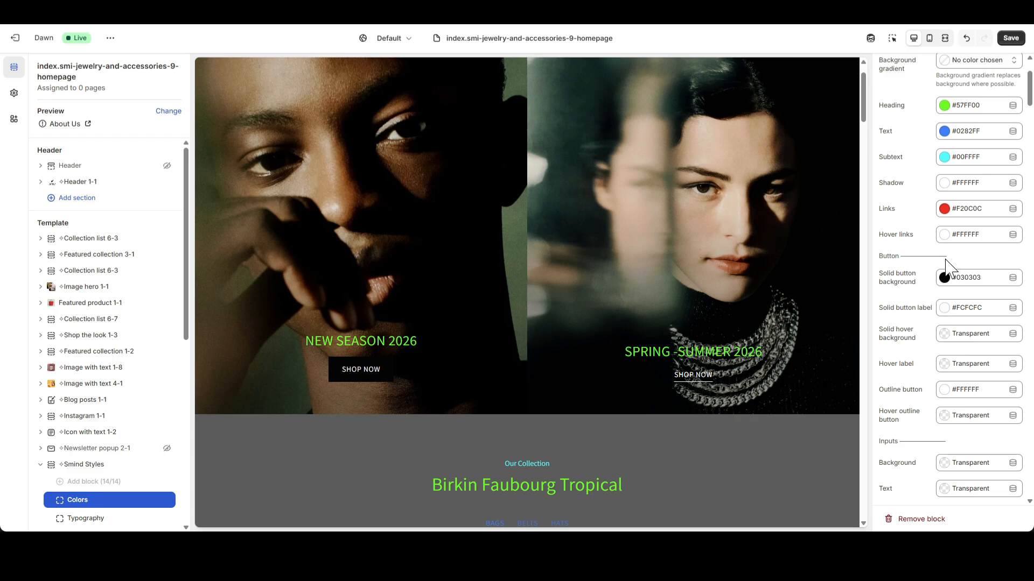
# - Set the Scheme 1 solid hover background to white #FFFFFF and the hover label to black #000000
pyautogui.click(947, 338)
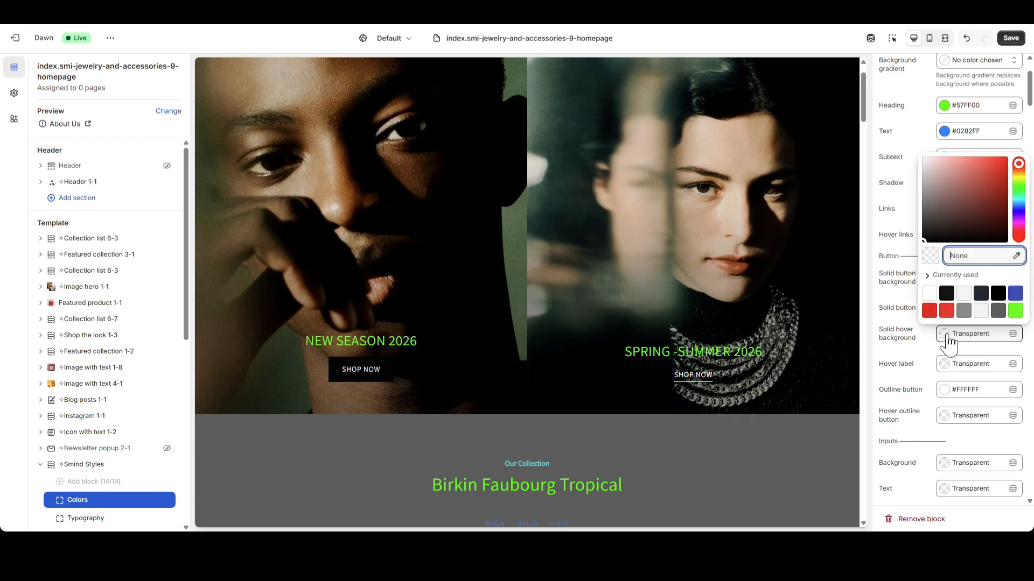
pyautogui.moveTo(944, 179); pyautogui.dragTo(915, 148)
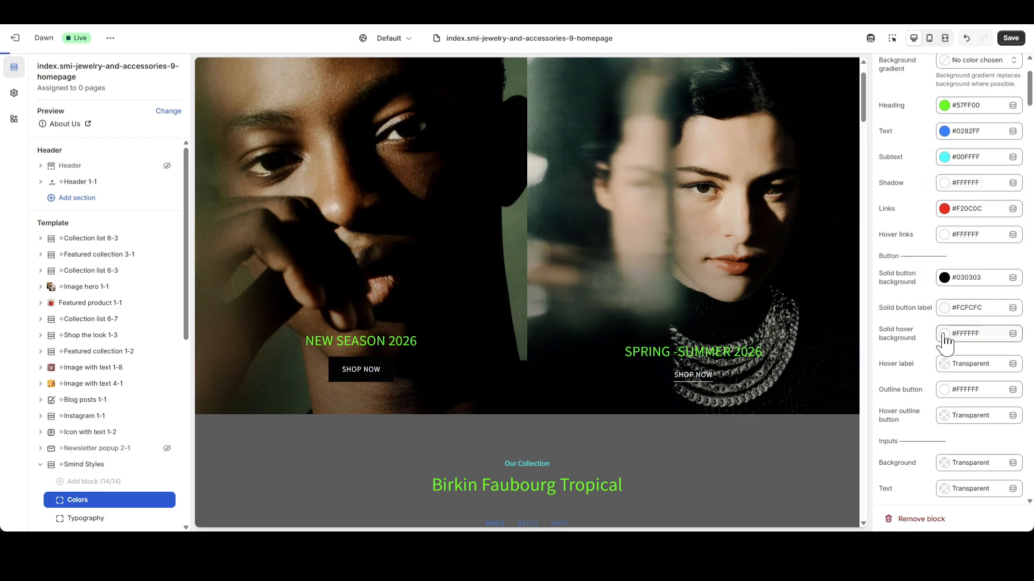
pyautogui.click(951, 365)
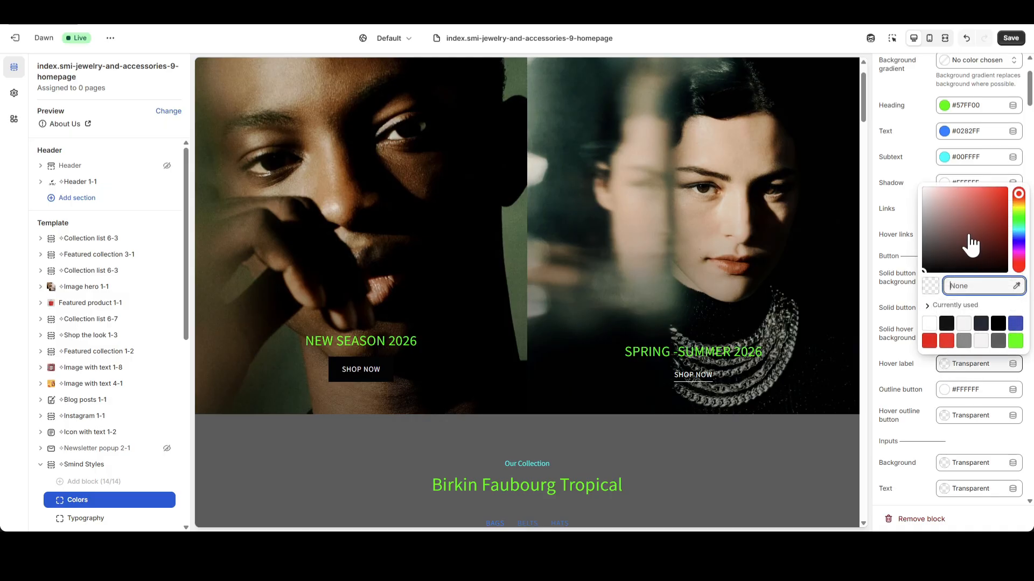
pyautogui.moveTo(969, 242); pyautogui.dragTo(999, 284)
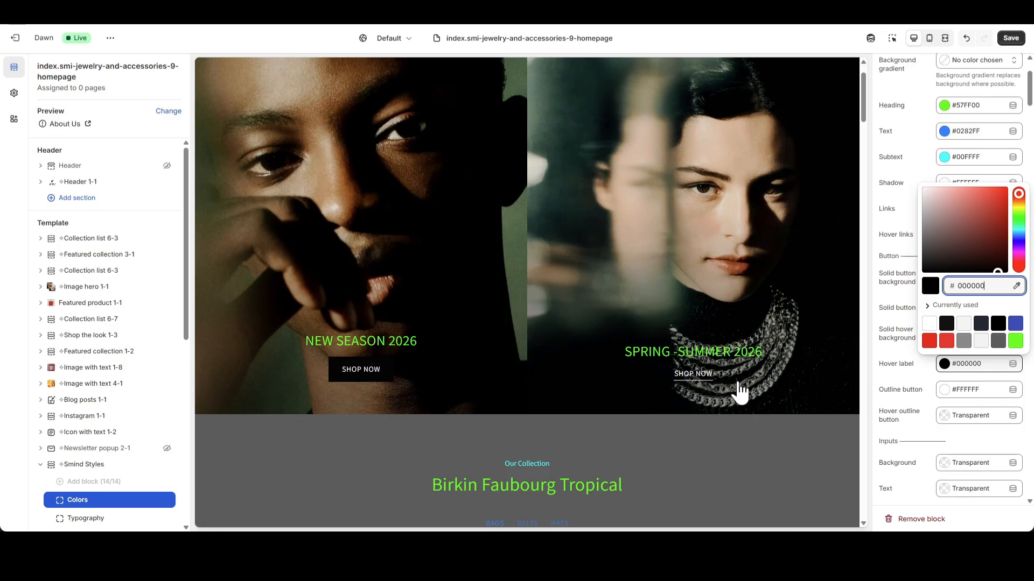
# - Try red #C74646 as the Scheme 1 outline button color and return it to white #FFFFFF
pyautogui.click(943, 393)
pyautogui.click(944, 393)
pyautogui.click(944, 393)
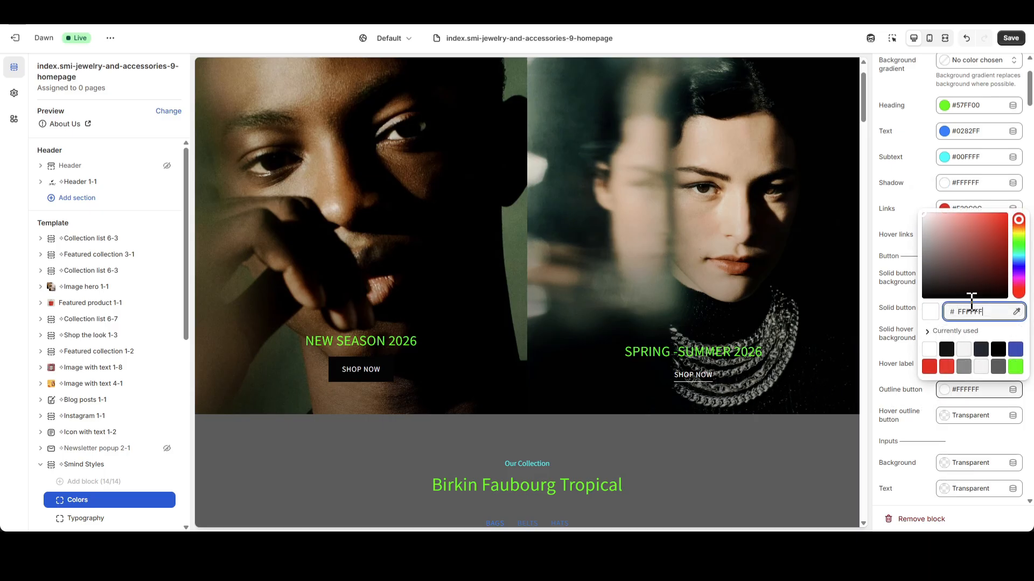
pyautogui.click(978, 232)
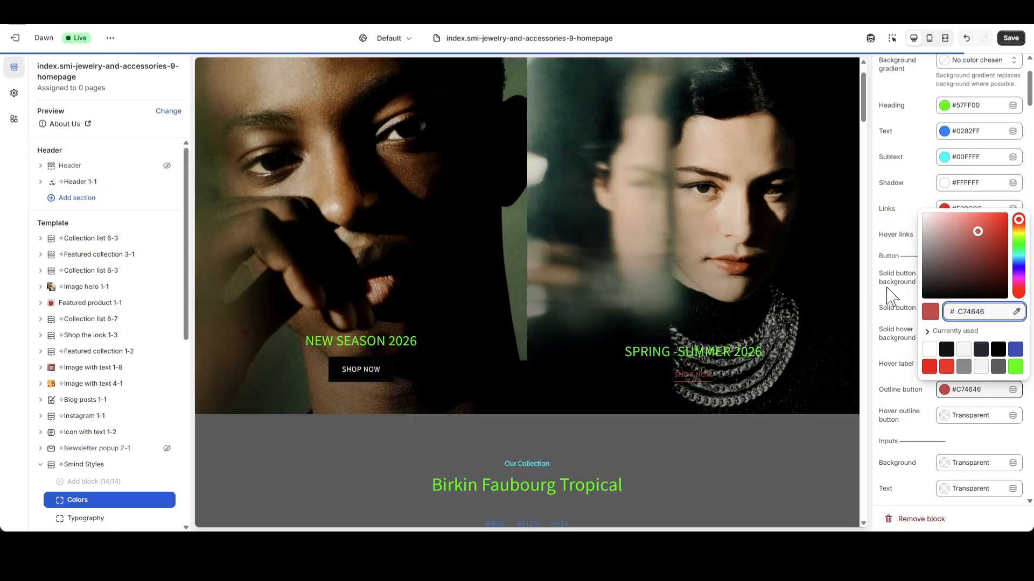
pyautogui.moveTo(978, 236); pyautogui.dragTo(921, 218)
pyautogui.click(896, 226)
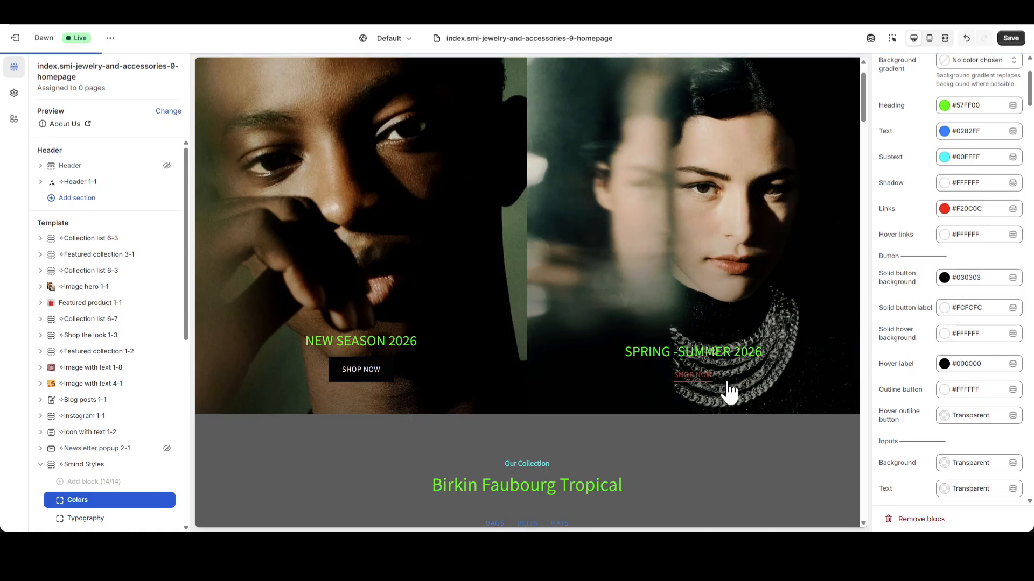
# - Set the Scheme 1 hover outline button color to bright green #17F511
pyautogui.click(943, 416)
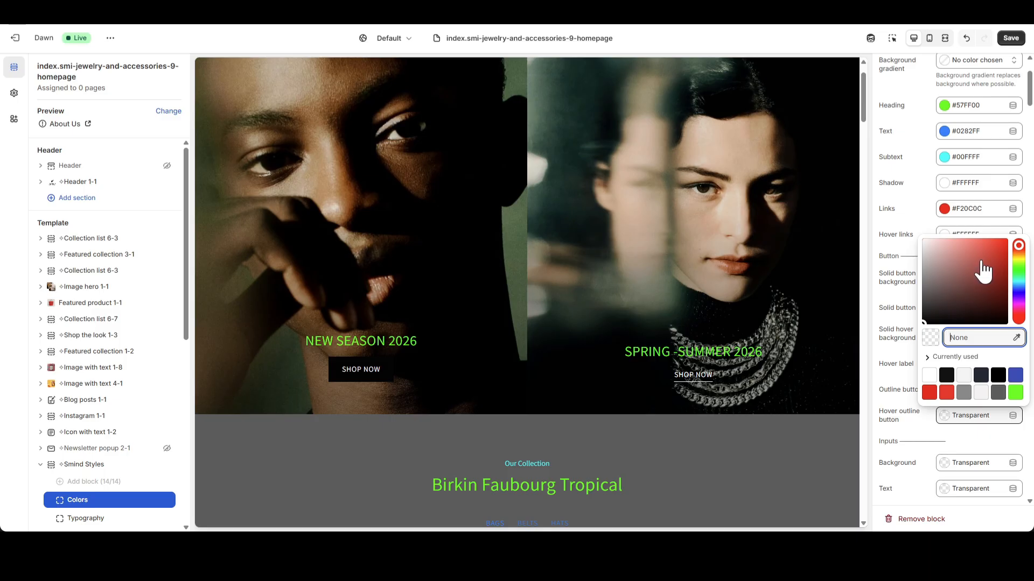
pyautogui.click(1021, 270)
pyautogui.moveTo(990, 263); pyautogui.dragTo(1002, 242)
pyautogui.click(895, 255)
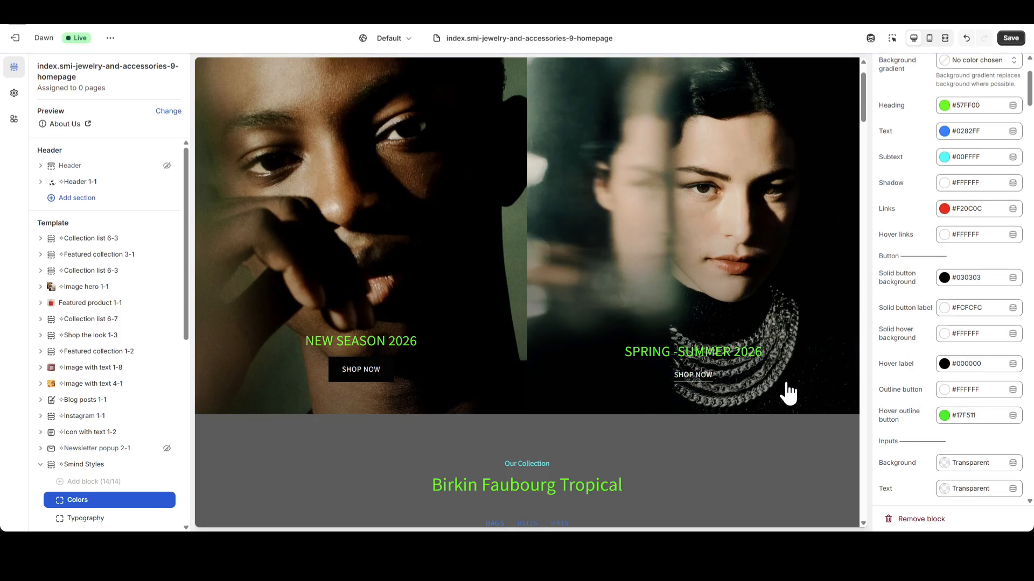
# - Set the Scheme 1 input background color to light pink #FFD2D2
pyautogui.moveTo(863, 110); pyautogui.dragTo(840, 508)
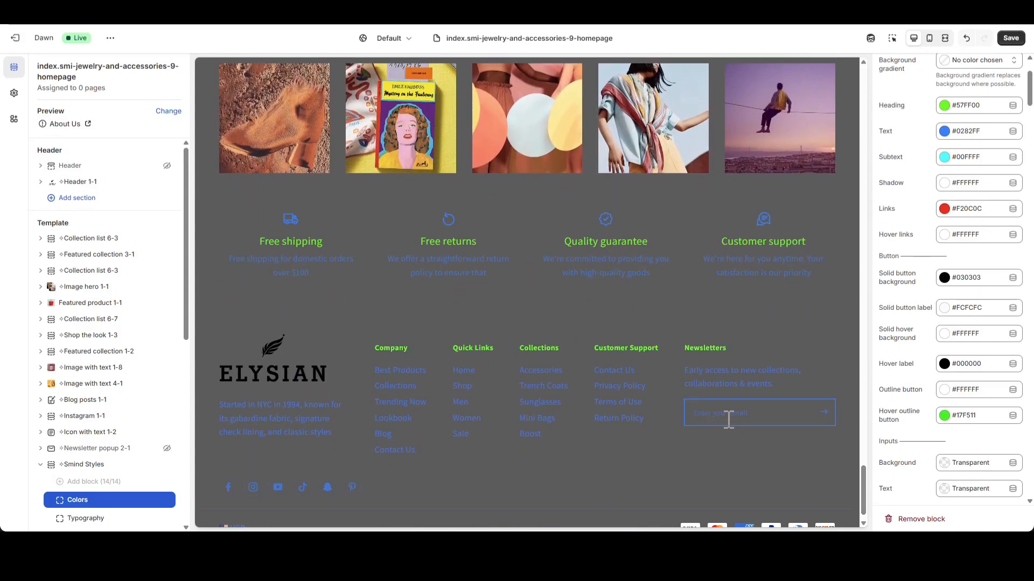
pyautogui.scroll(-5, 930, 457)
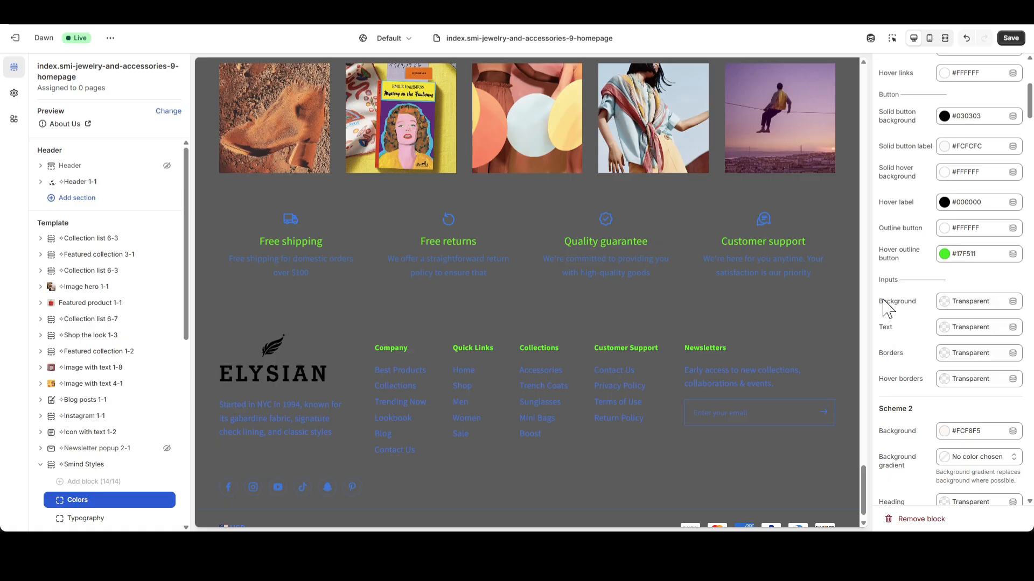
pyautogui.click(947, 302)
pyautogui.moveTo(941, 152); pyautogui.dragTo(937, 121)
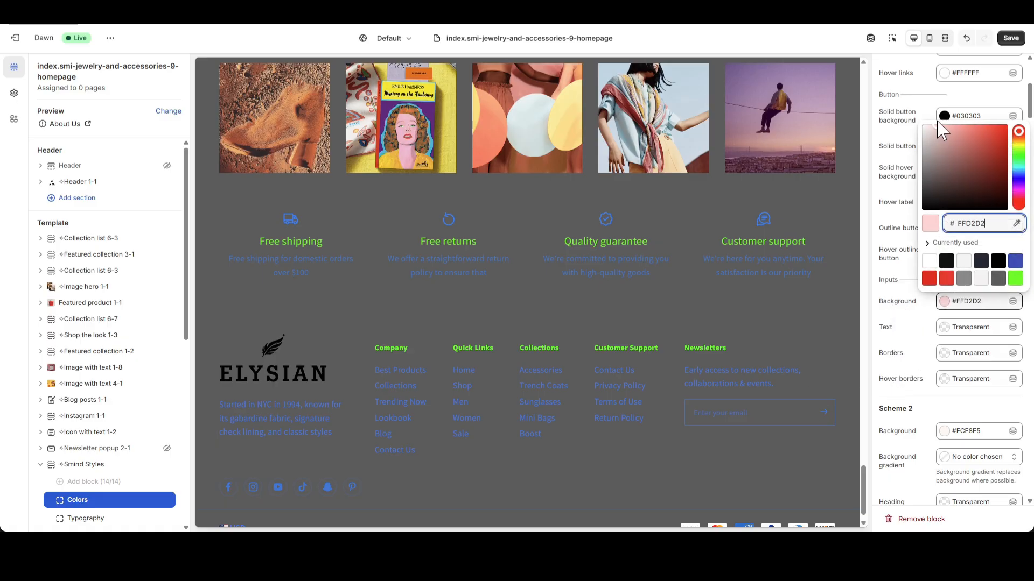
pyautogui.click(895, 281)
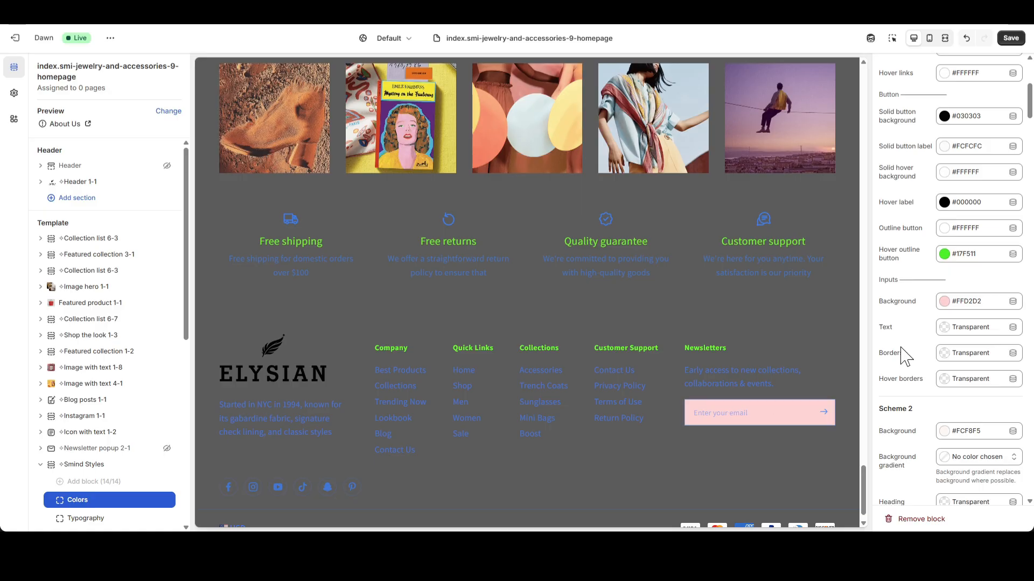
# - Set the Scheme 1 input text color to red #FF0000 and test it by entering "sadasd" in the footer newsletter field
pyautogui.click(946, 328)
pyautogui.moveTo(998, 165); pyautogui.dragTo(1010, 149)
pyautogui.click(745, 413)
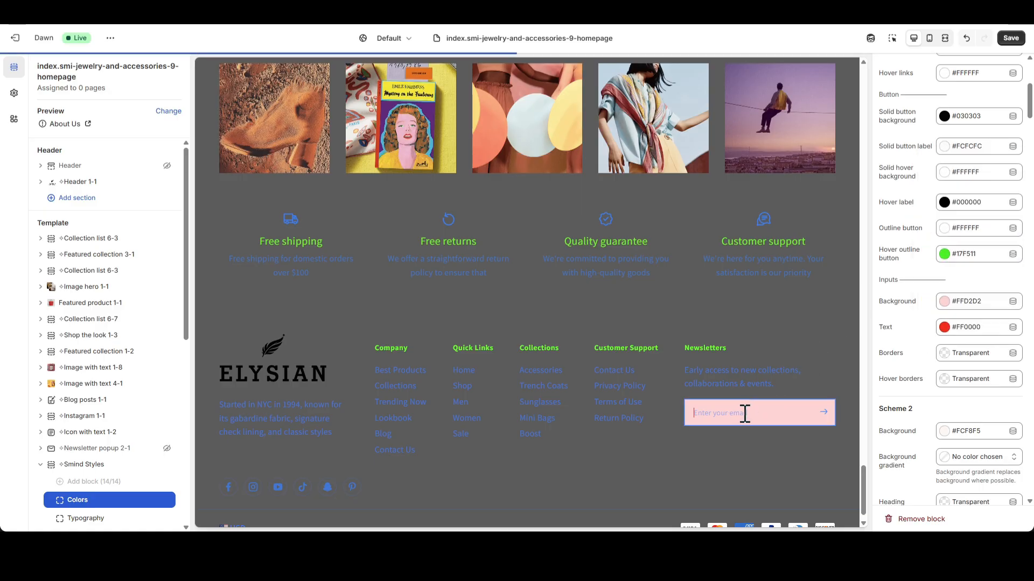
pyautogui.write('sadasd')
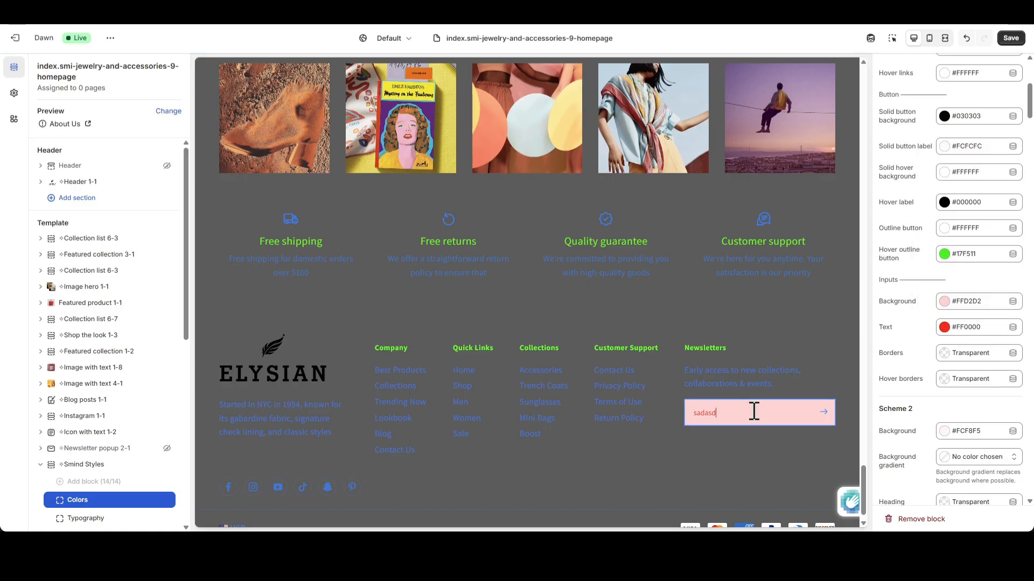
# - Set the Scheme 1 input border color to the currently used bright green #57FF00
pyautogui.click(952, 354)
pyautogui.click(1016, 330)
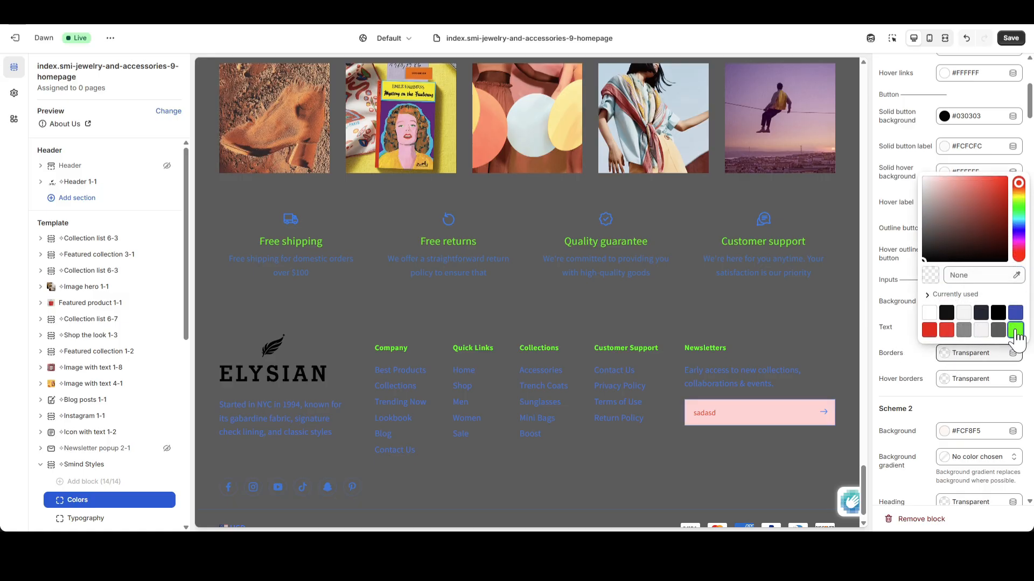
pyautogui.click(899, 353)
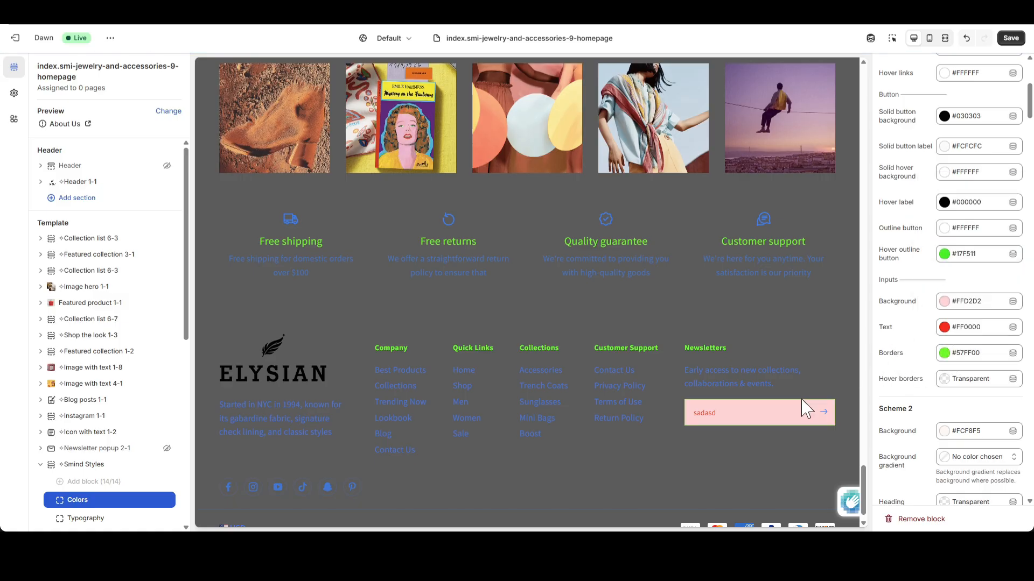
# - Set the Scheme 1 input hover border color to green #0EFD51
pyautogui.click(945, 378)
pyautogui.click(1002, 225)
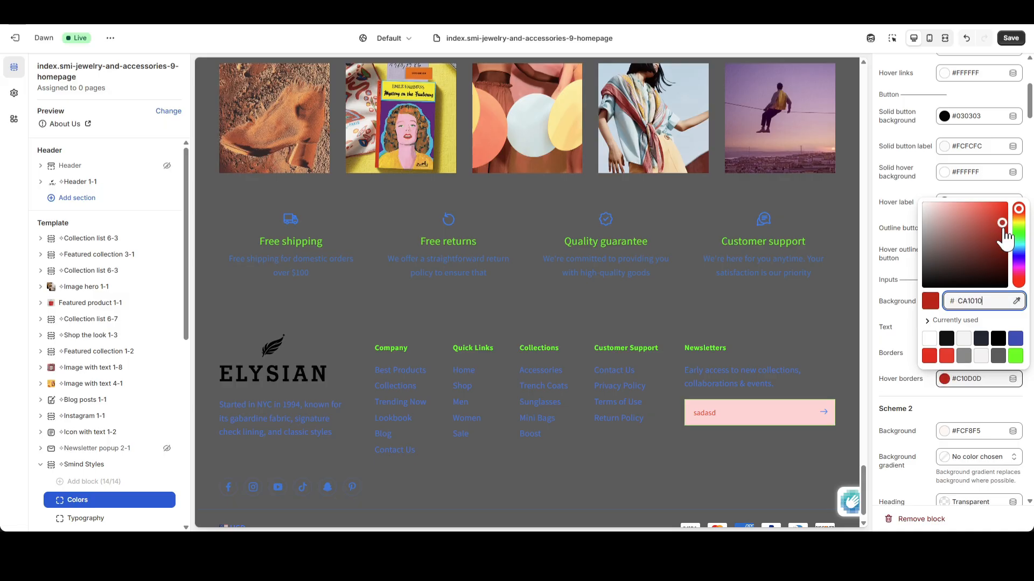
pyautogui.click(1019, 237)
pyautogui.click(1003, 204)
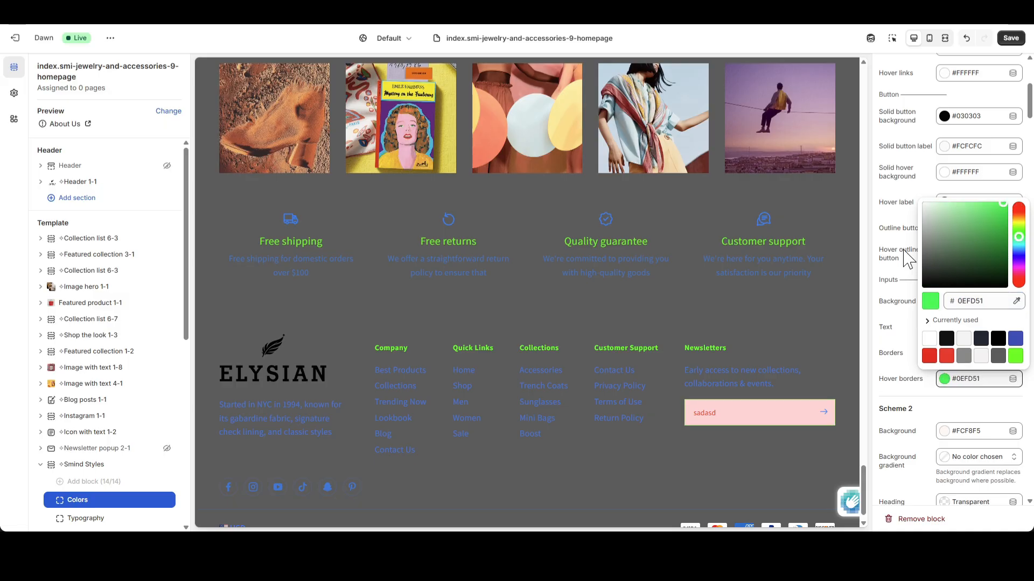
pyautogui.click(910, 398)
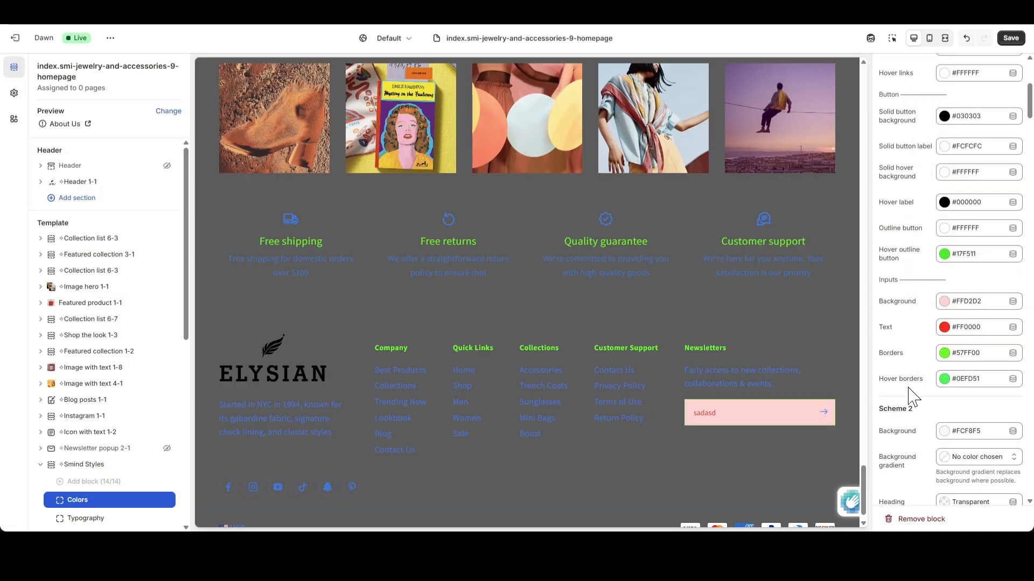
# - Open the Typography block of Smind Styles and enable overriding the theme's fonts, with the "The Power of Nature" section in the preview
pyautogui.scroll(5, 935, 331)
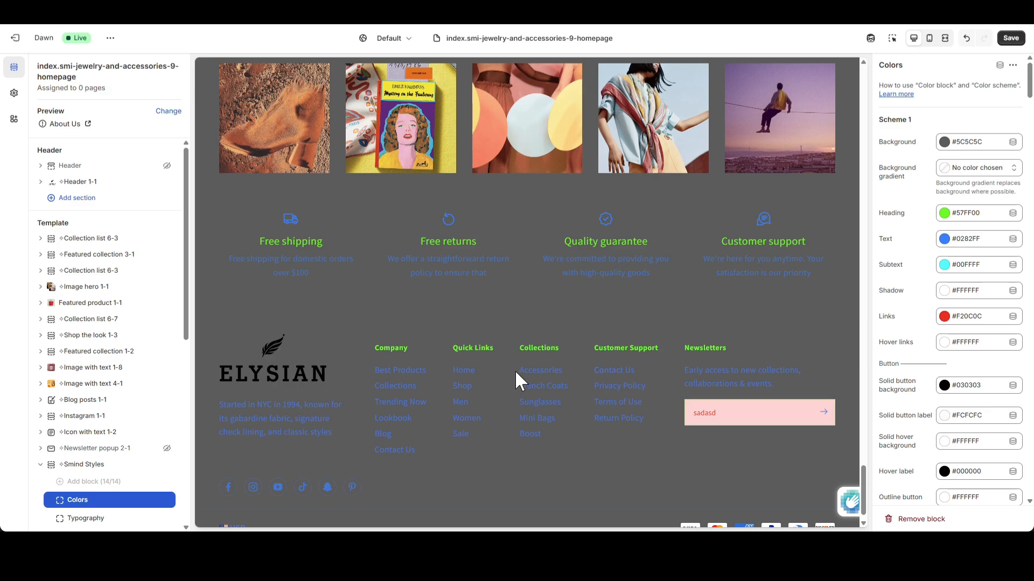
pyautogui.click(93, 519)
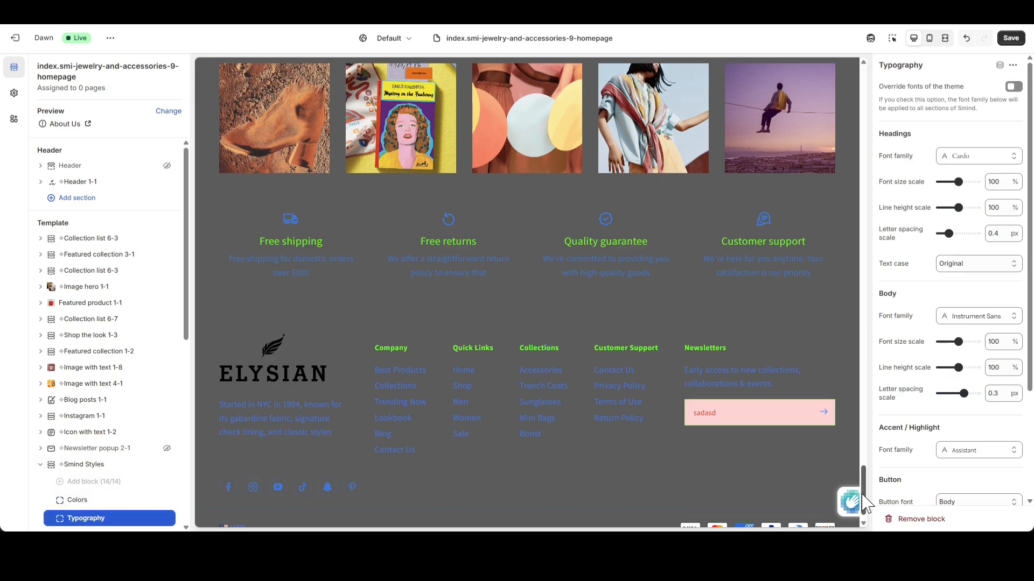
pyautogui.moveTo(863, 493); pyautogui.dragTo(835, 84)
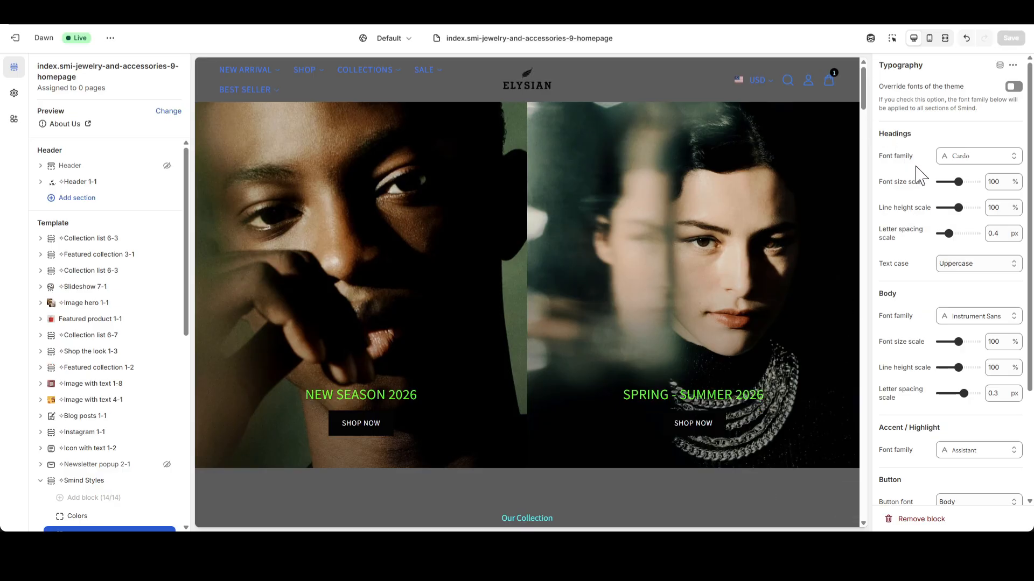
pyautogui.moveTo(863, 94); pyautogui.dragTo(857, 198)
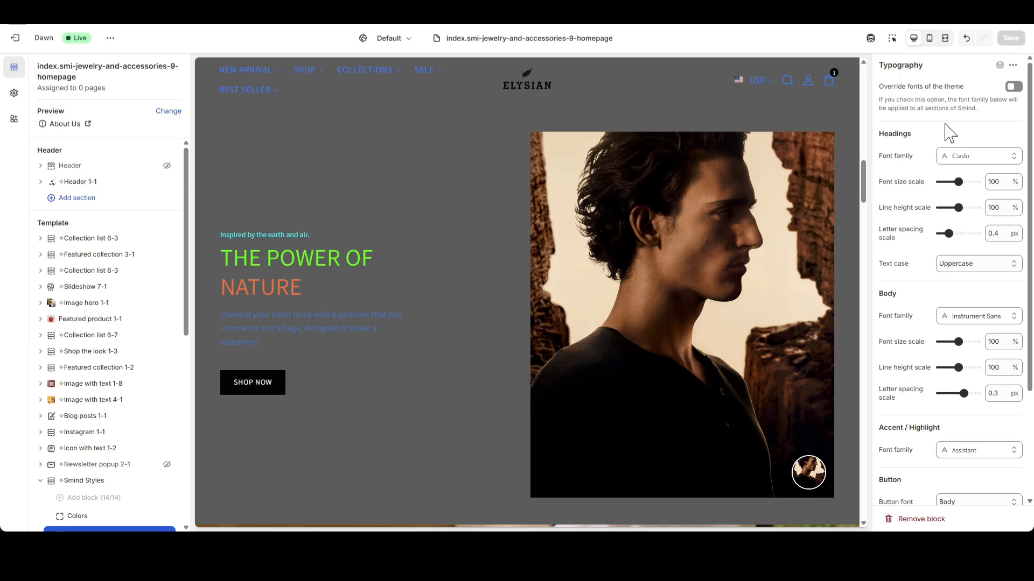
pyautogui.click(1015, 88)
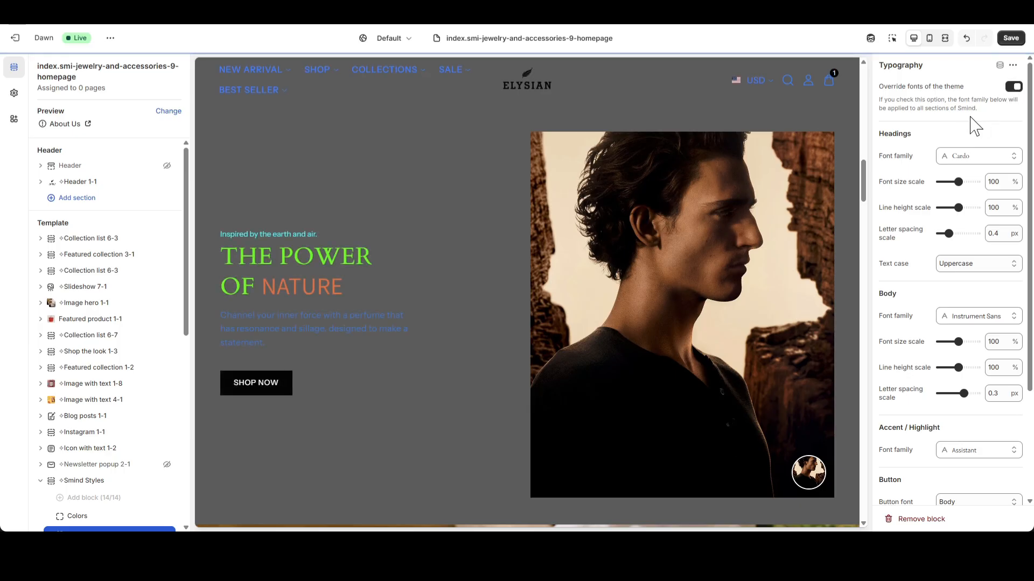
# - Find the Manrope font and apply it as the headings font family
pyautogui.click(976, 160)
pyautogui.moveTo(1029, 110)
pyautogui.mouseDown()
pyautogui.moveTo(1030, 242)
pyautogui.moveTo(1016, 97)
pyautogui.mouseUp()
pyautogui.click(961, 94)
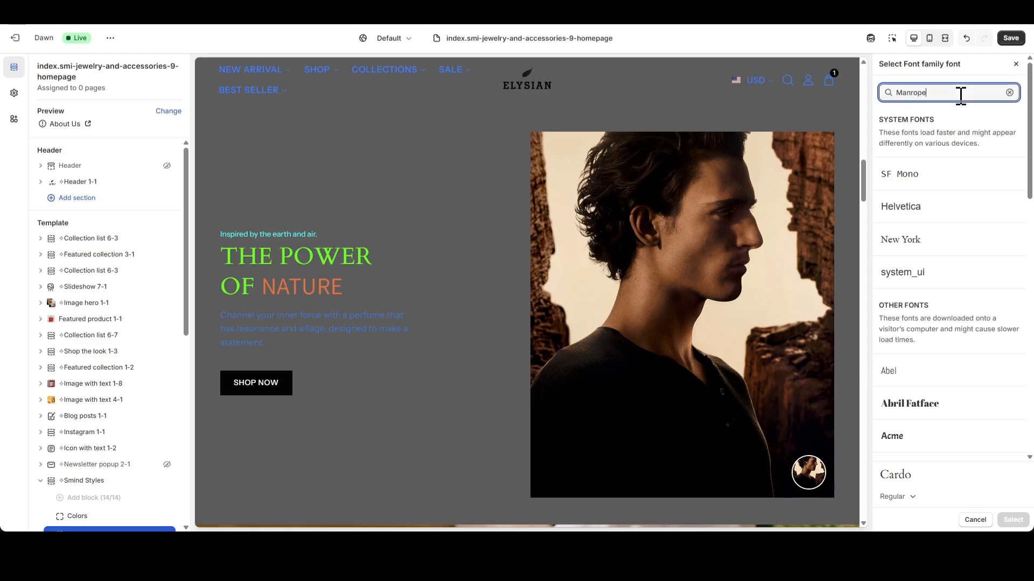
pyautogui.click(918, 197)
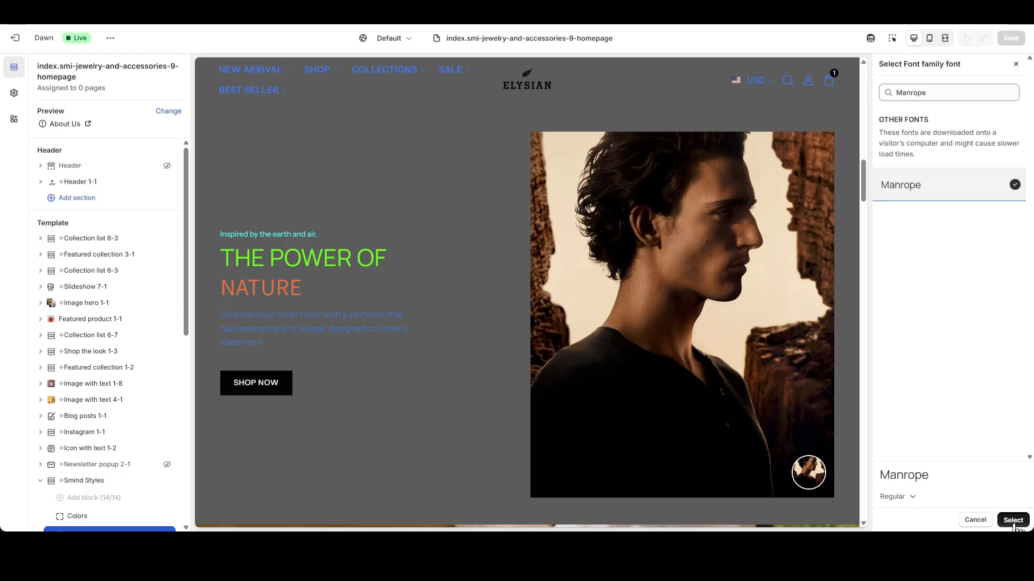
pyautogui.click(1013, 520)
# - Try headings font size scales of 80% and 120%, and return the scale to 100%
pyautogui.doubleClick(993, 181)
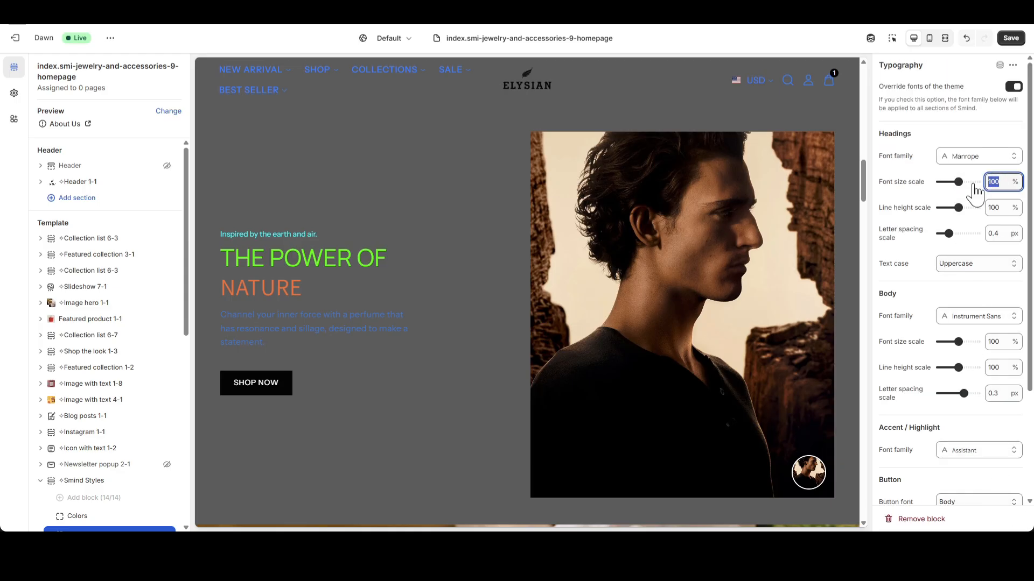
pyautogui.click(909, 193)
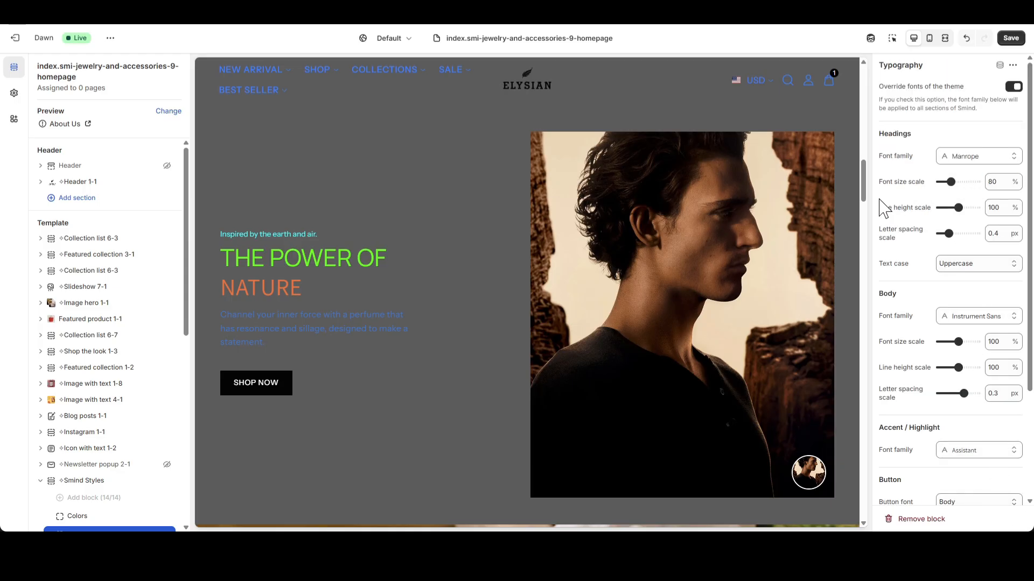
pyautogui.doubleClick(1007, 181)
pyautogui.click(910, 198)
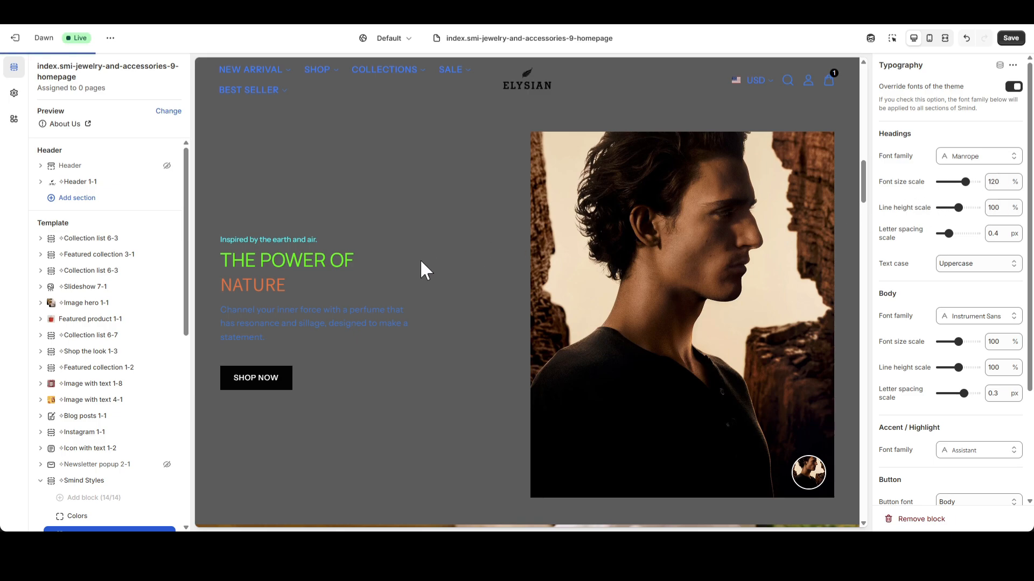
pyautogui.doubleClick(1007, 182)
pyautogui.write('10')
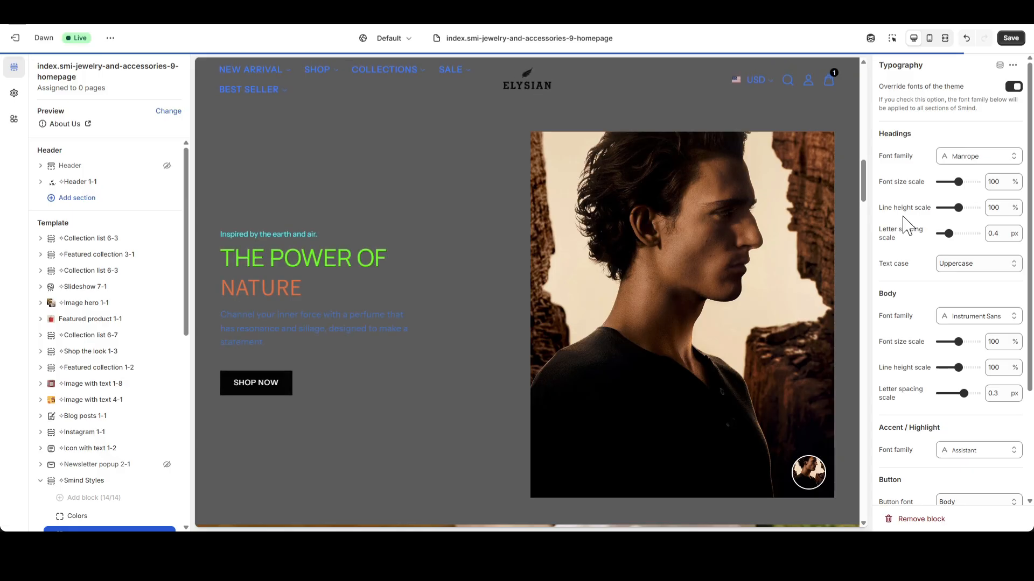
# - Try a headings line height scale of 80% and return it to 100%
pyautogui.doubleClick(999, 208)
pyautogui.click(898, 197)
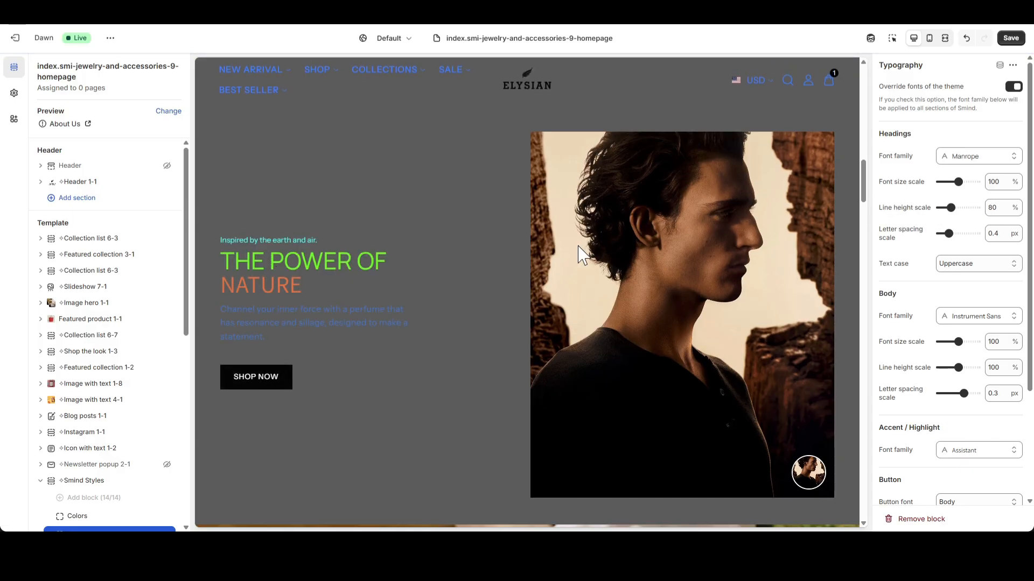
pyautogui.doubleClick(999, 208)
pyautogui.write('100')
pyautogui.click(905, 196)
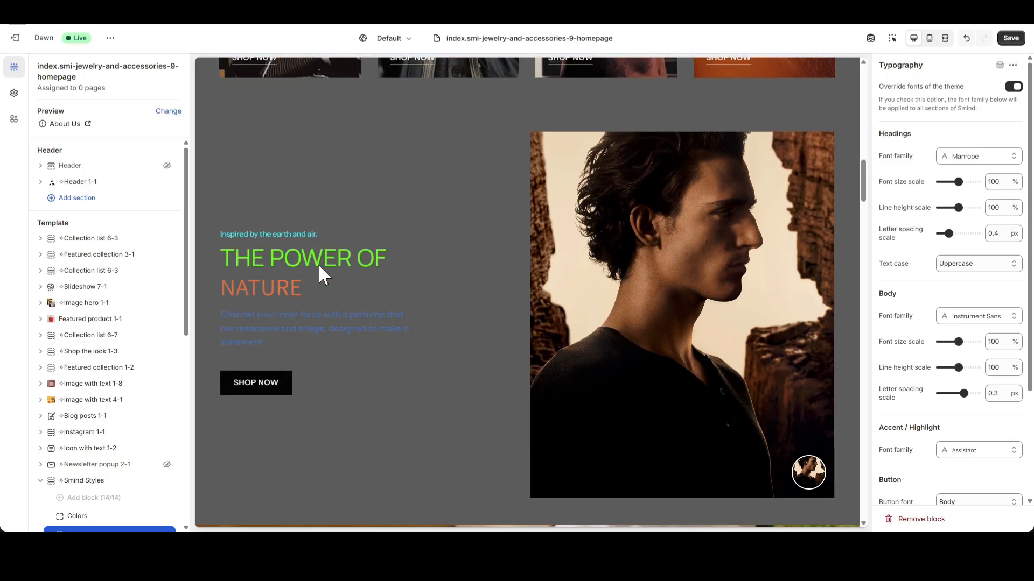
# - Try headings letter spacing scales of 1 px and 4 px, and settle on 0 px
pyautogui.doubleClick(996, 233)
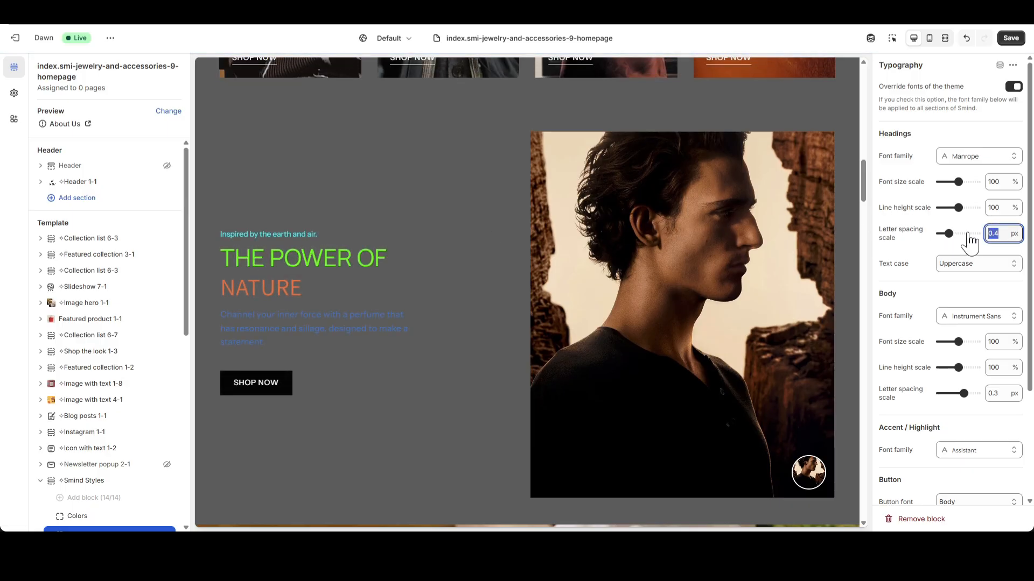
pyautogui.write('1')
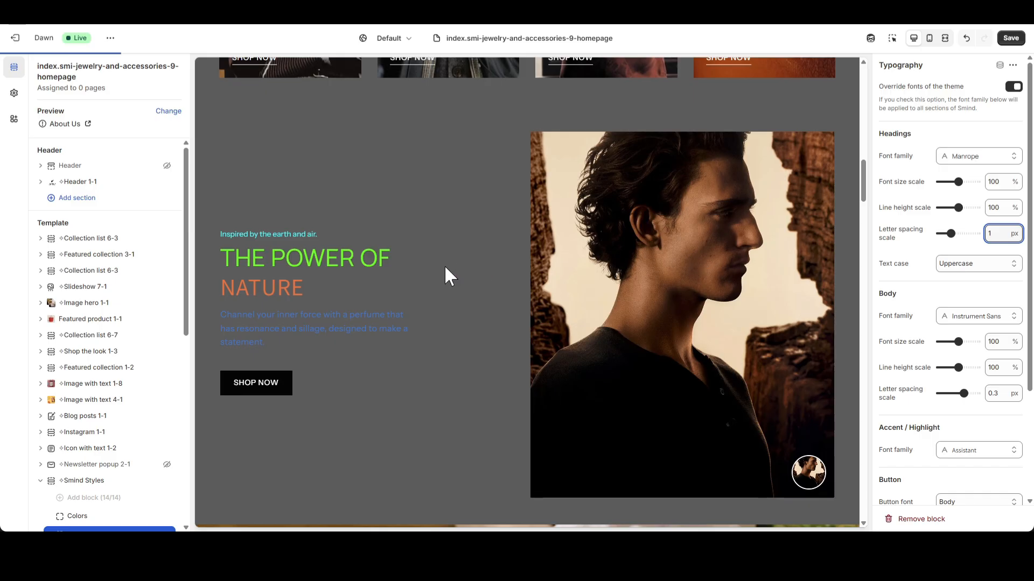
pyautogui.click(911, 218)
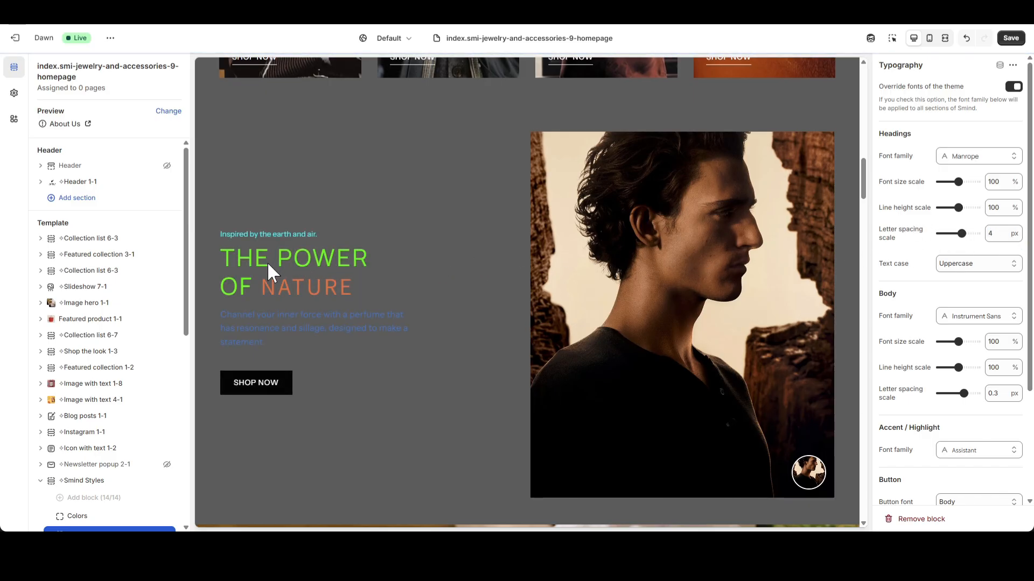
pyautogui.click(993, 234)
pyautogui.write('0')
pyautogui.press('Return')
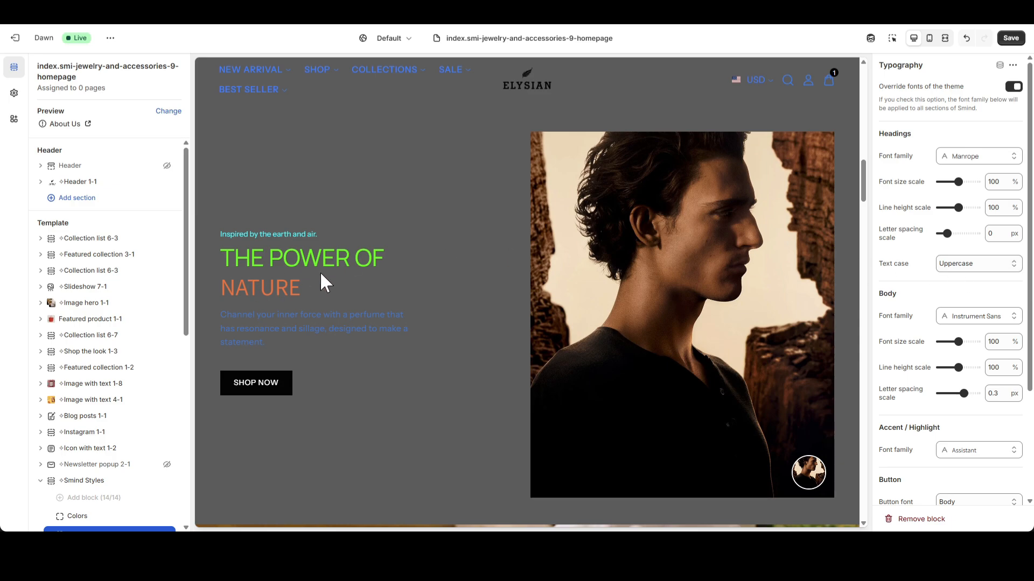
# - Try the Capitalize text case for headings and switch it back to Uppercase
pyautogui.click(973, 268)
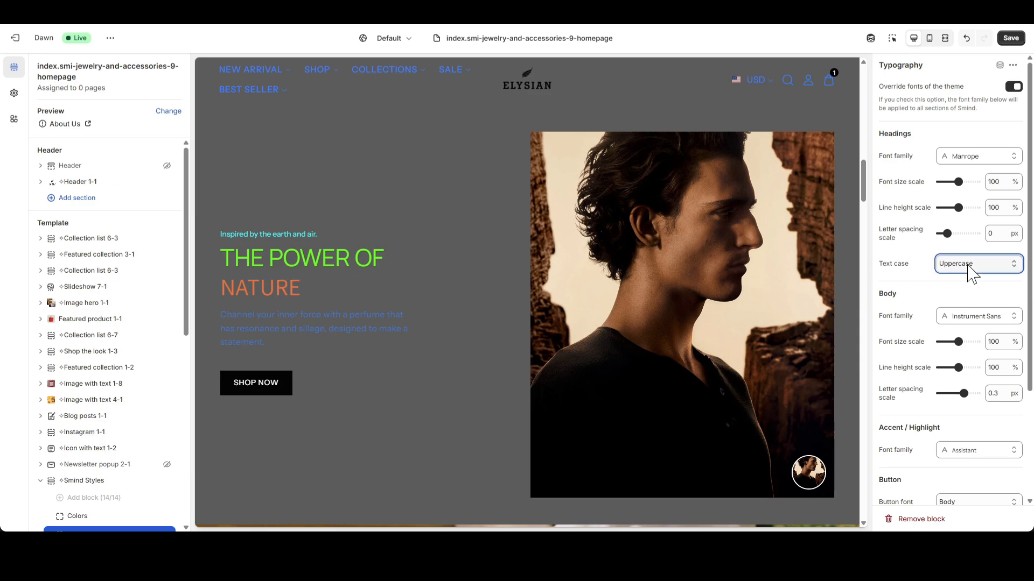
pyautogui.click(968, 309)
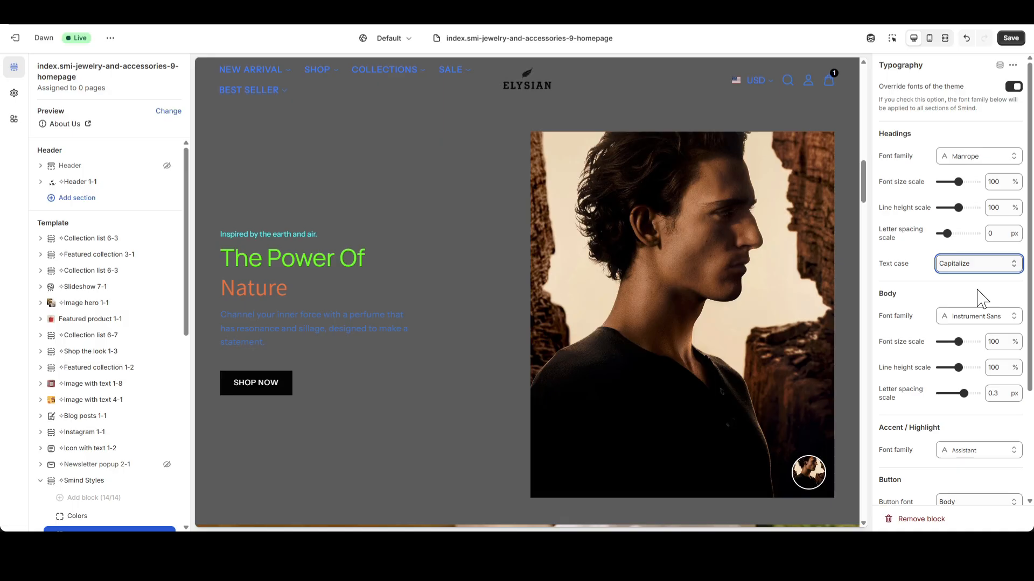
pyautogui.click(950, 292)
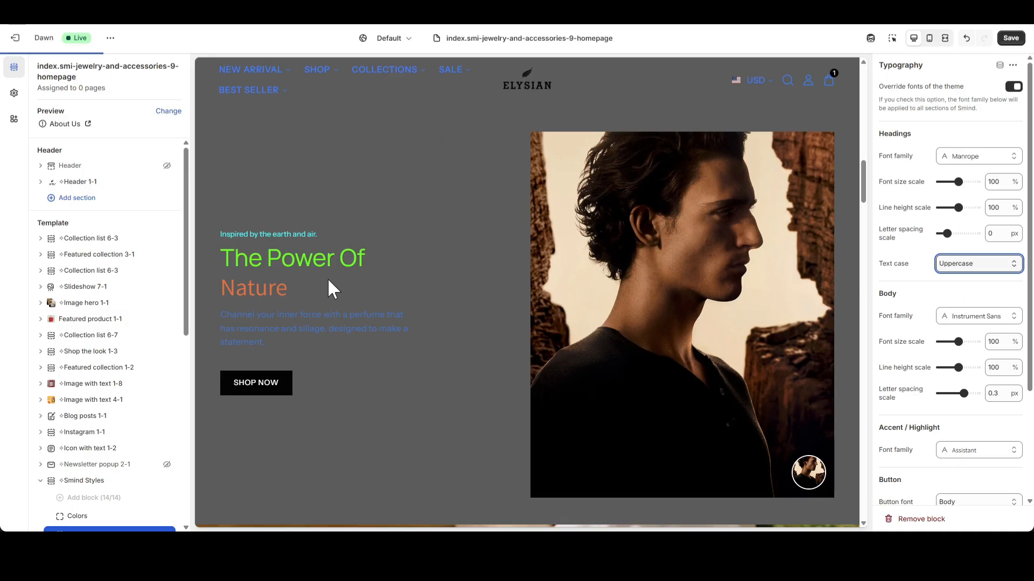
pyautogui.click(930, 289)
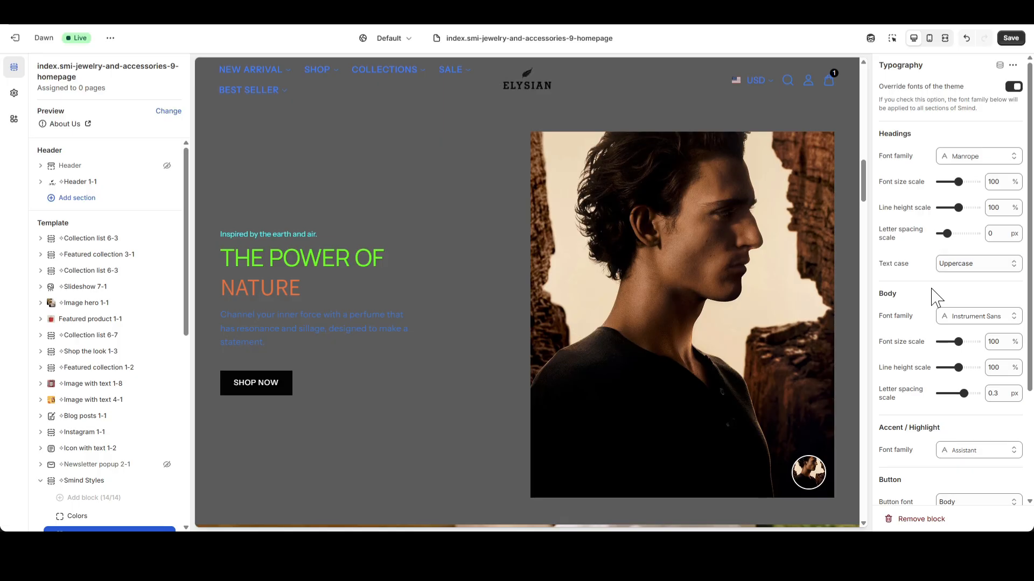
# - Search the fonts for Roboto and apply Roboto Condensed as the body font family
pyautogui.click(967, 326)
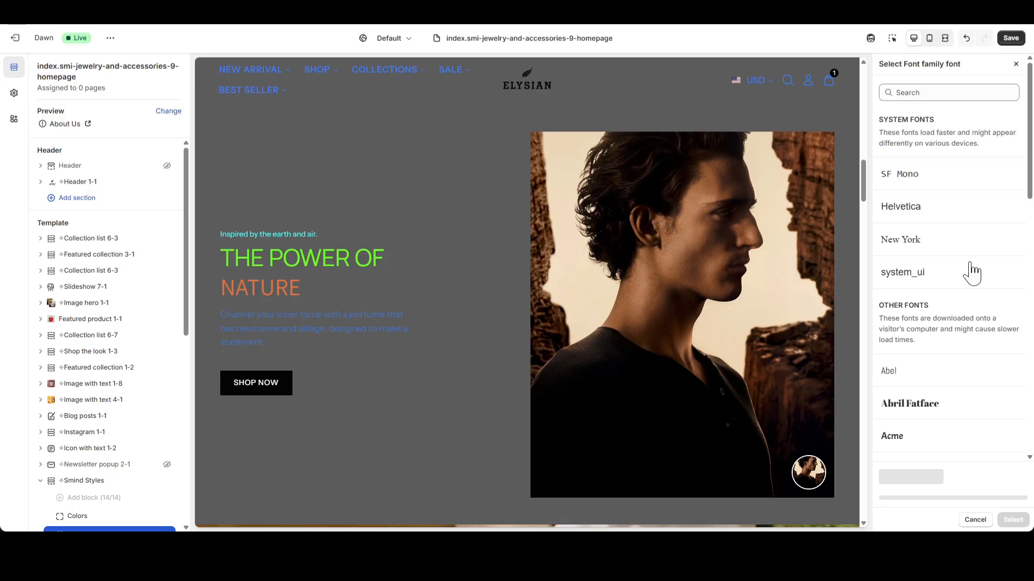
pyautogui.click(921, 93)
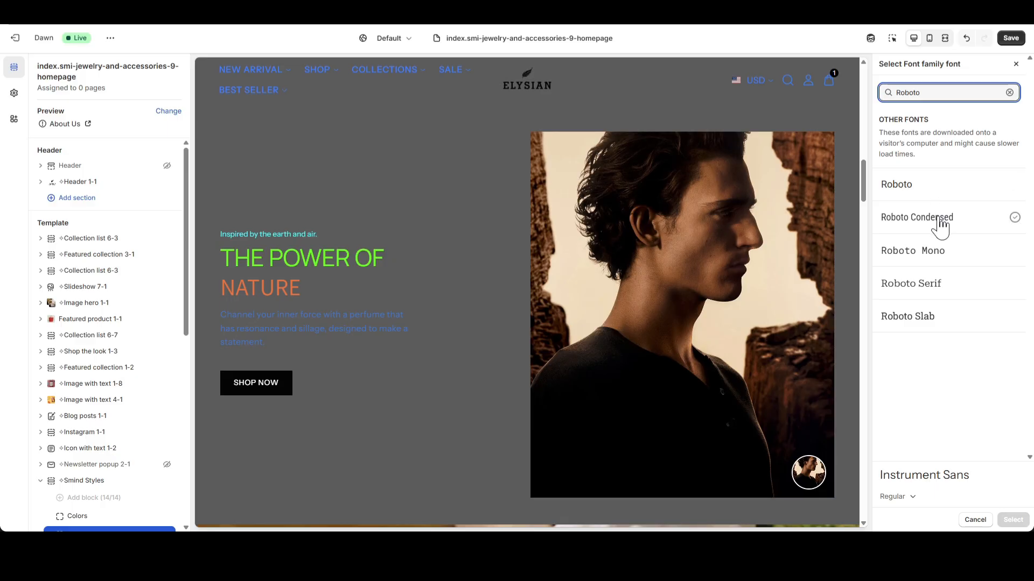
pyautogui.click(940, 225)
pyautogui.click(1013, 519)
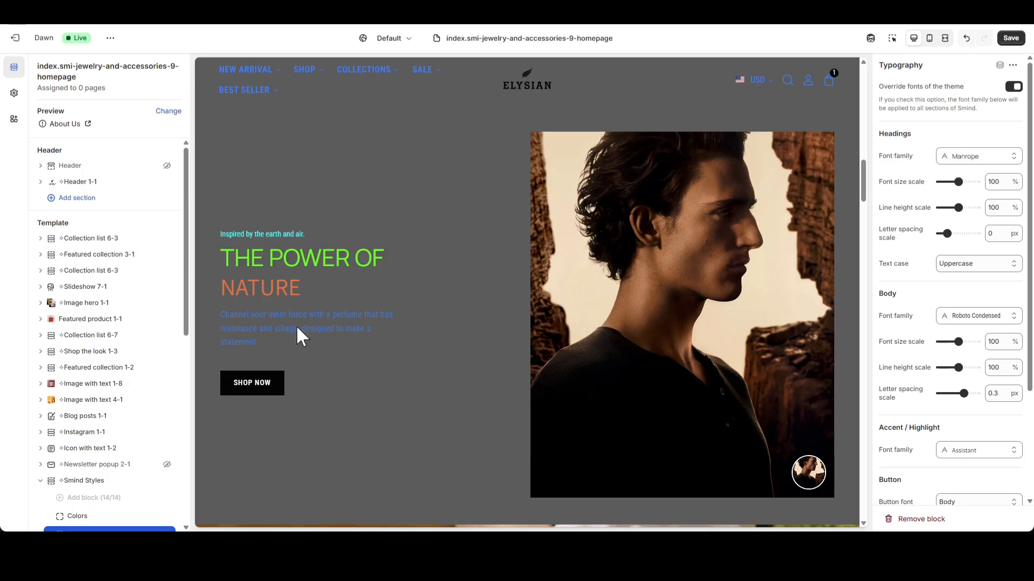
# - Set the body font size scale to 120%
pyautogui.doubleClick(1003, 342)
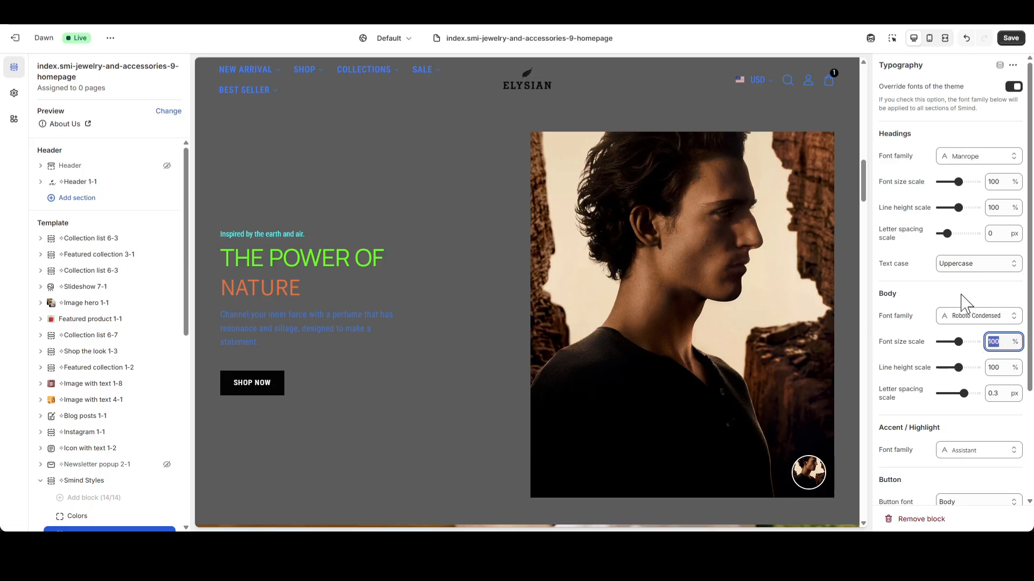
pyautogui.press('Return')
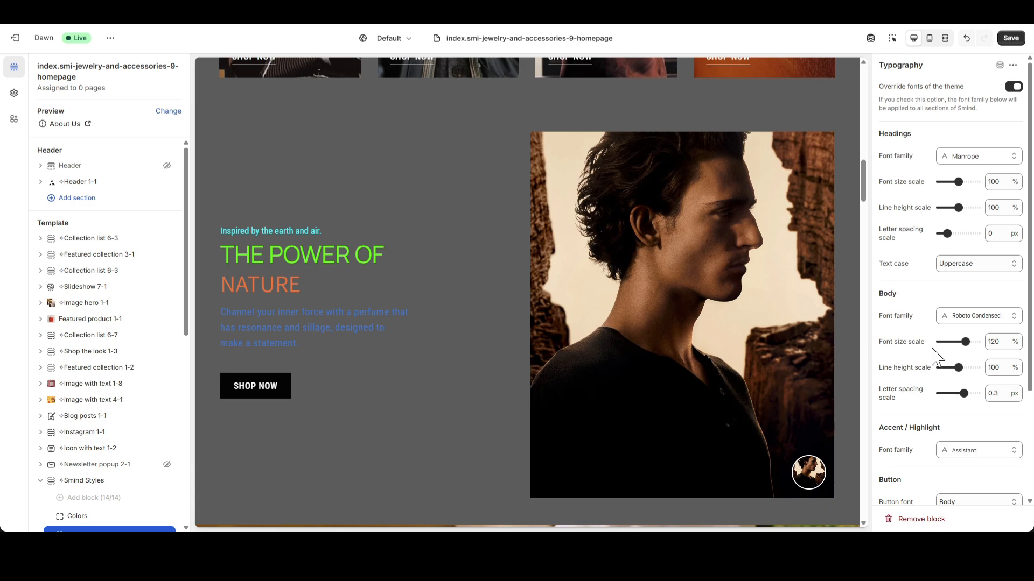
# - Try a body line height scale of 120% and return it to 100%
pyautogui.doubleClick(1005, 372)
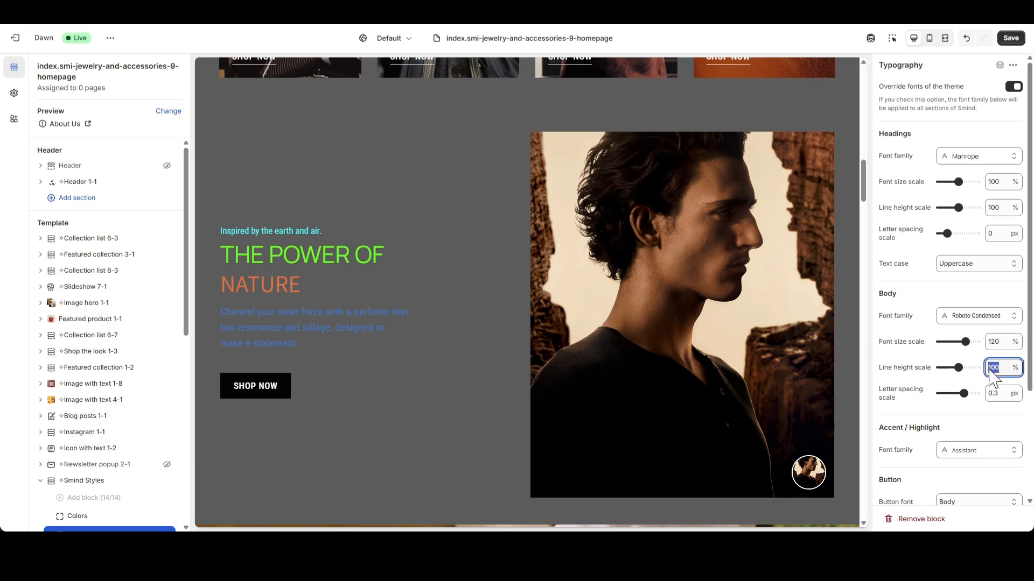
pyautogui.write('120')
pyautogui.click(928, 301)
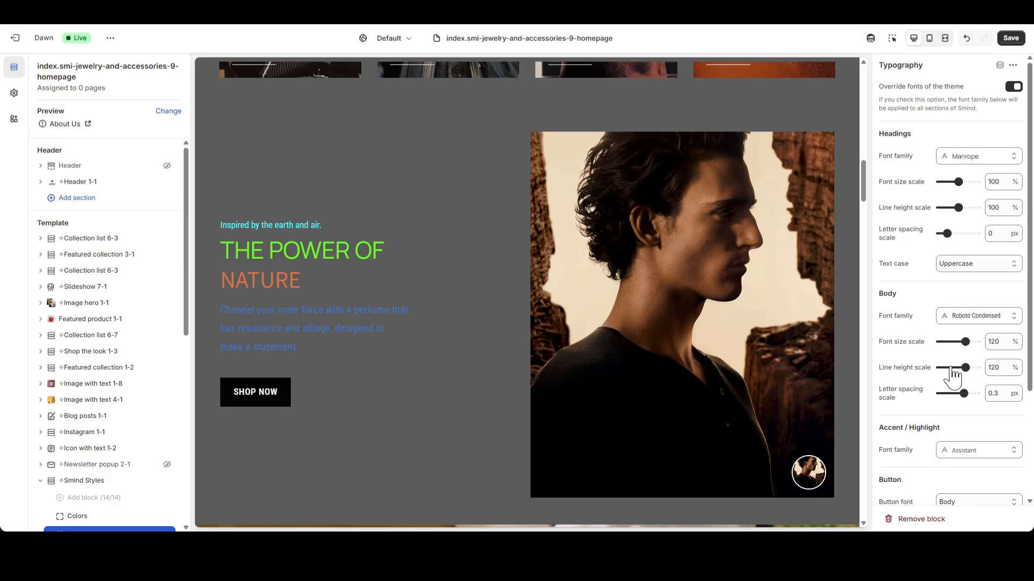
pyautogui.doubleClick(999, 368)
pyautogui.write('100')
pyautogui.click(934, 296)
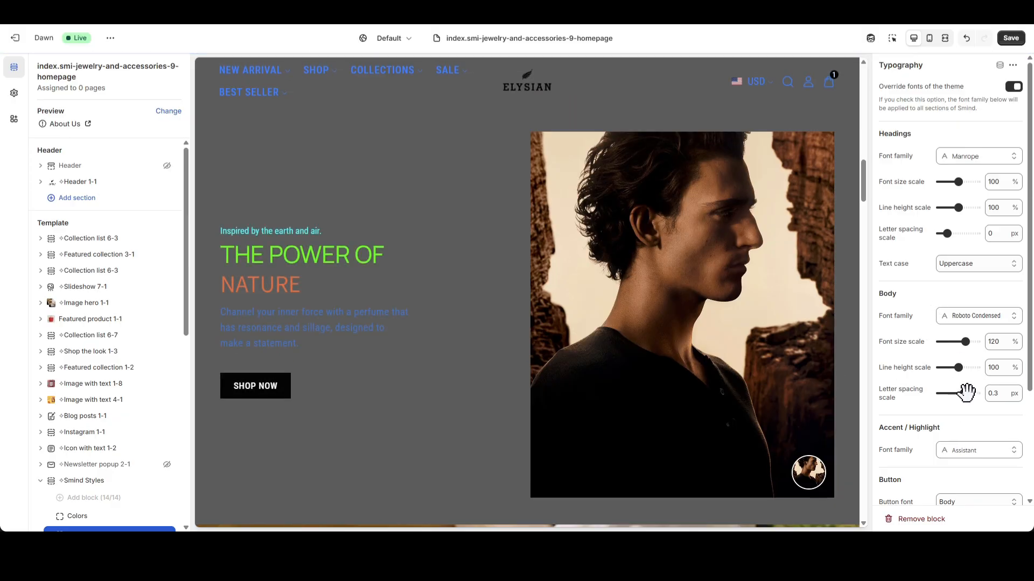
# - Try a body letter spacing scale of -1 px, and settle on 0.6 px
pyautogui.moveTo(965, 393); pyautogui.dragTo(715, 401)
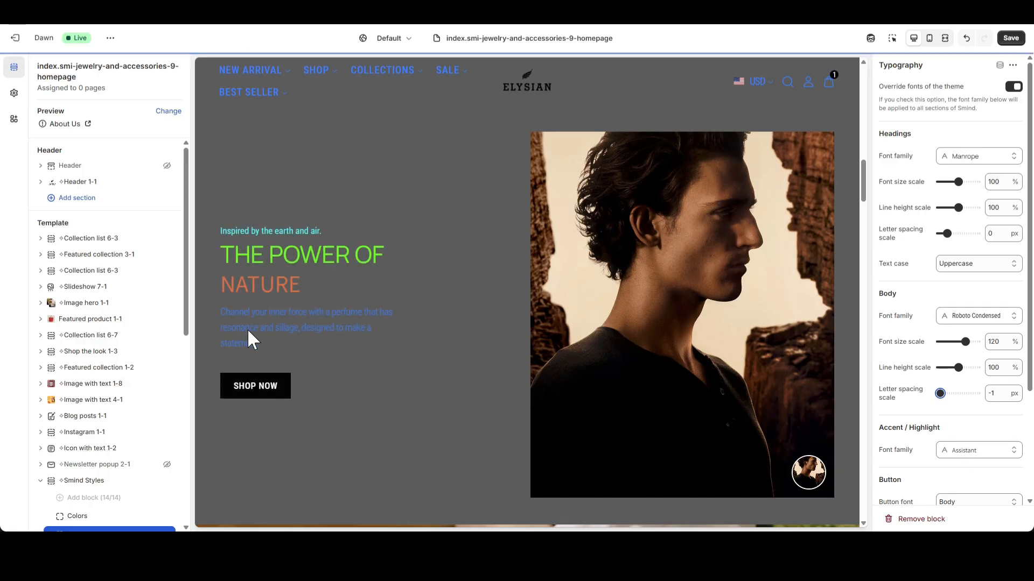
pyautogui.click(986, 392)
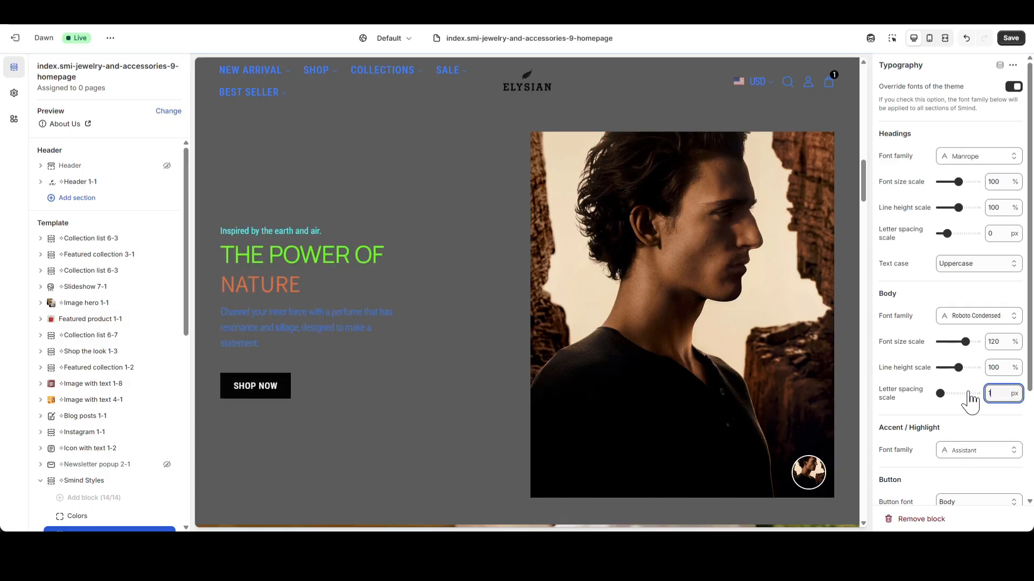
pyautogui.press('BackSpace')
pyautogui.press('BackSpace')
pyautogui.write('0.')
pyautogui.click(949, 394)
pyautogui.moveTo(951, 394); pyautogui.dragTo(969, 394)
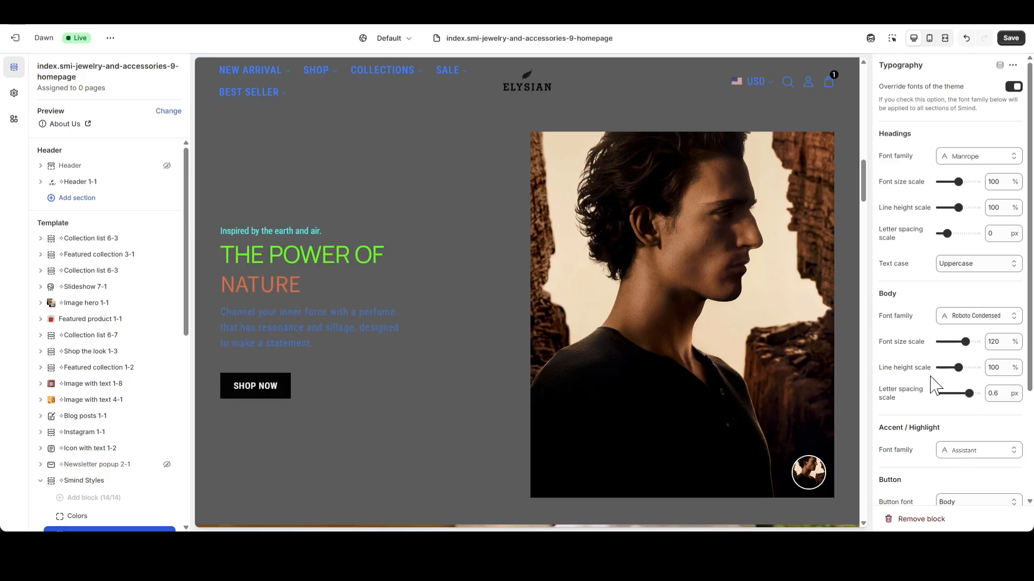
# - Choose Anton as the Accent / Highlight font family and apply it
pyautogui.scroll(-2, 936, 383)
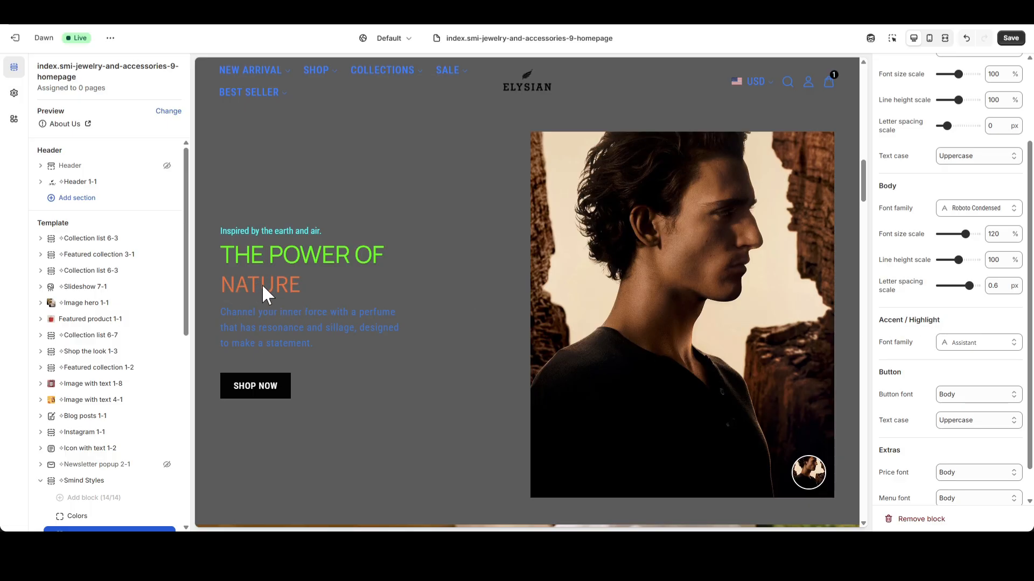
pyautogui.click(969, 346)
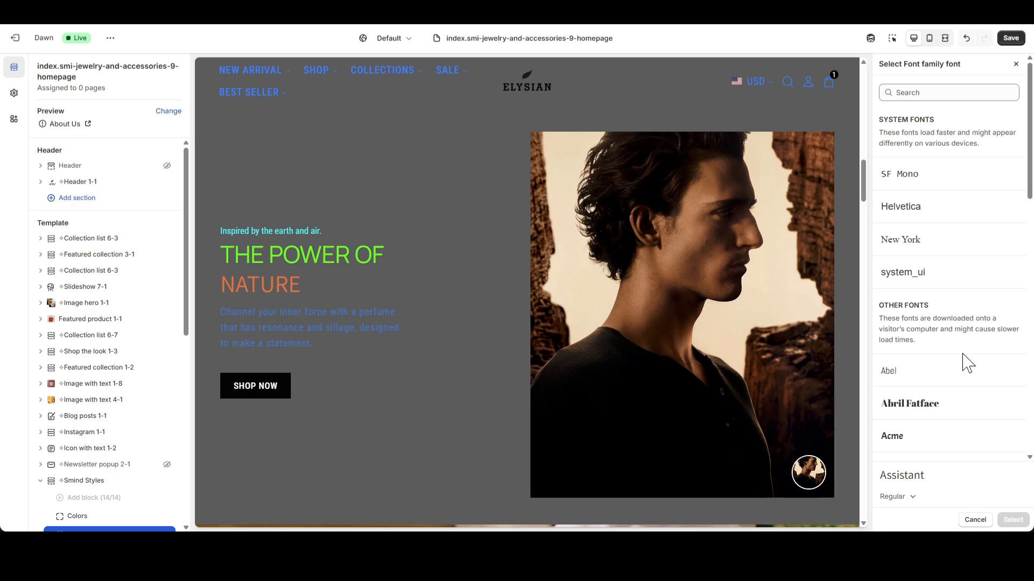
pyautogui.scroll(-1, 961, 371)
pyautogui.scroll(-7, 956, 381)
pyautogui.click(895, 250)
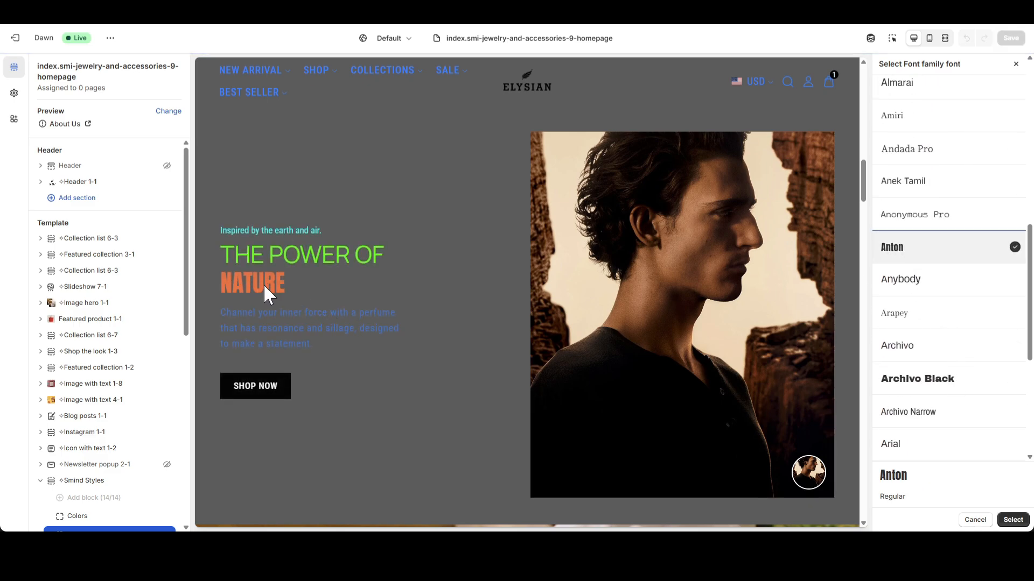
pyautogui.click(1013, 520)
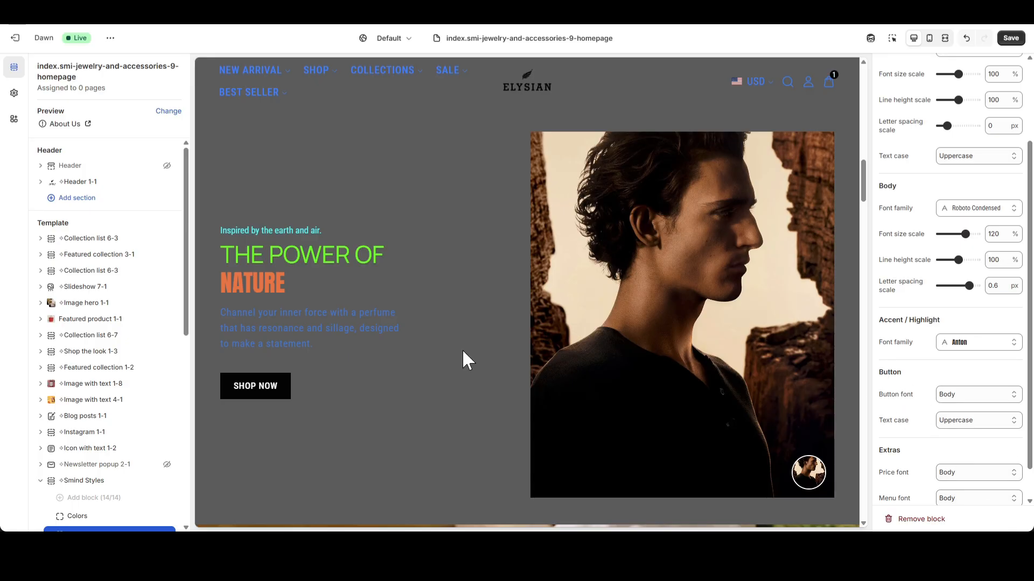
# - Try the Heading font for buttons and settle on Accent as the button font
pyautogui.click(983, 402)
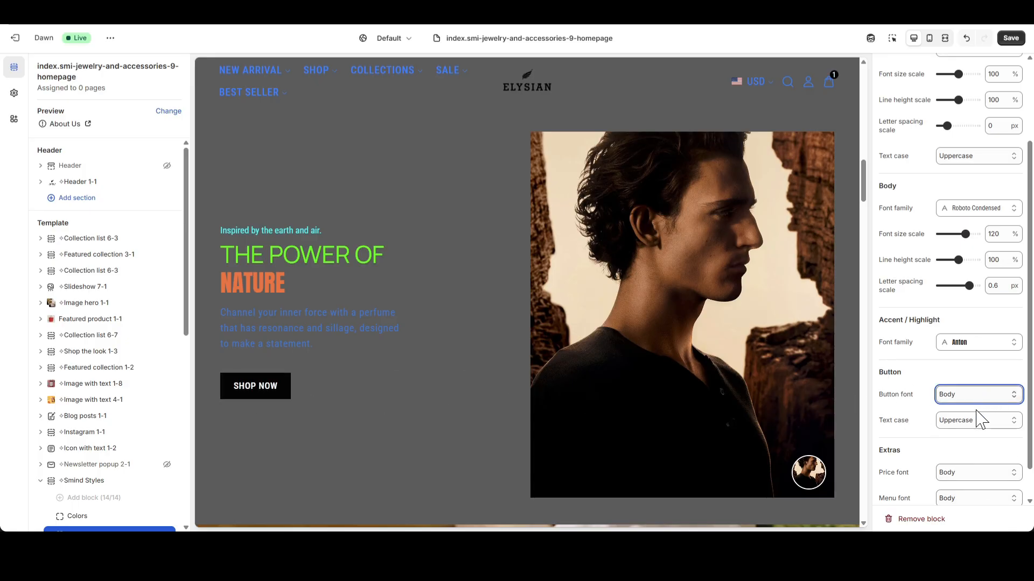
pyautogui.click(981, 417)
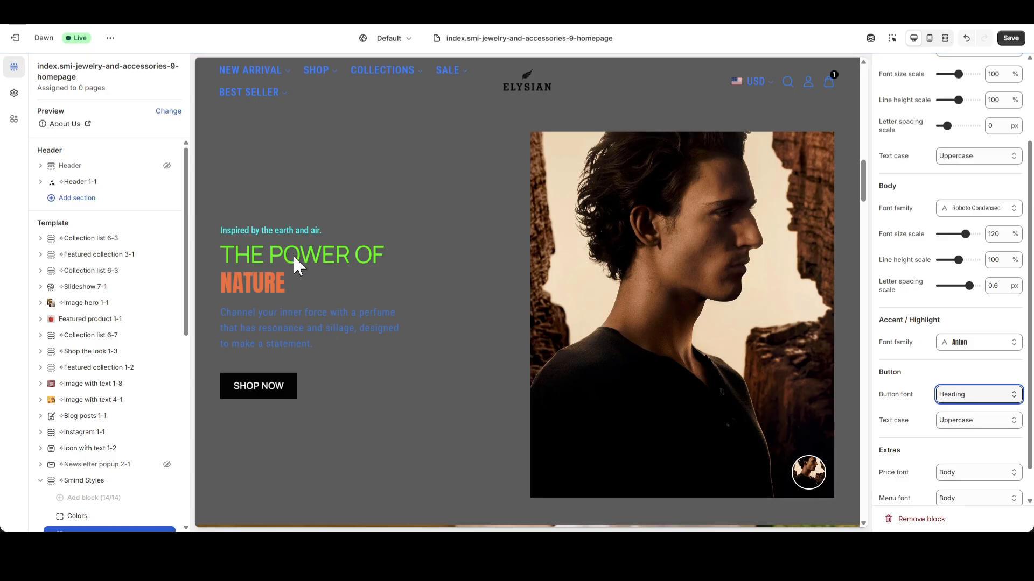
pyautogui.press('Down')
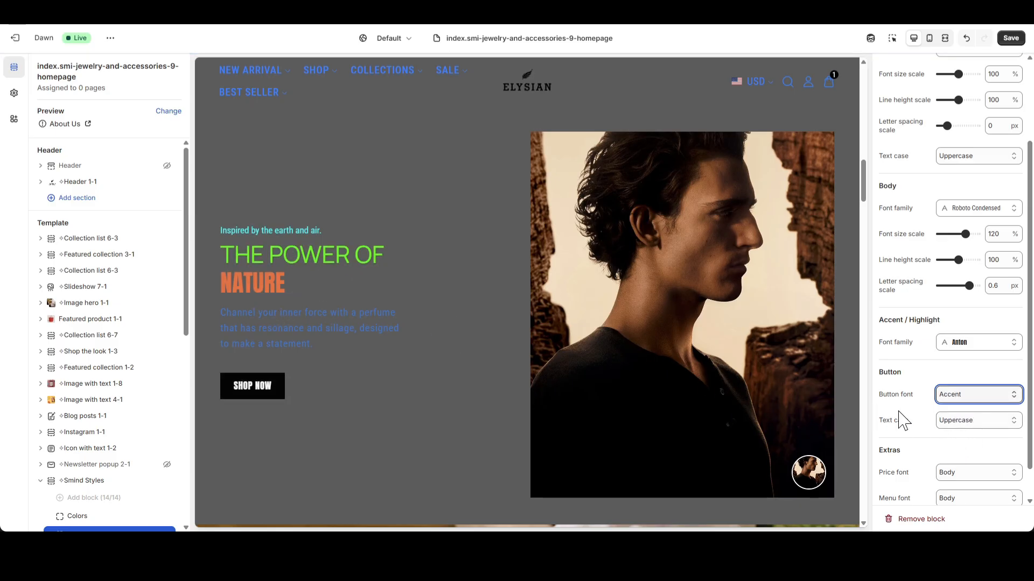
# - Try the Capitalize text case for buttons and switch it back to Uppercase
pyautogui.click(956, 431)
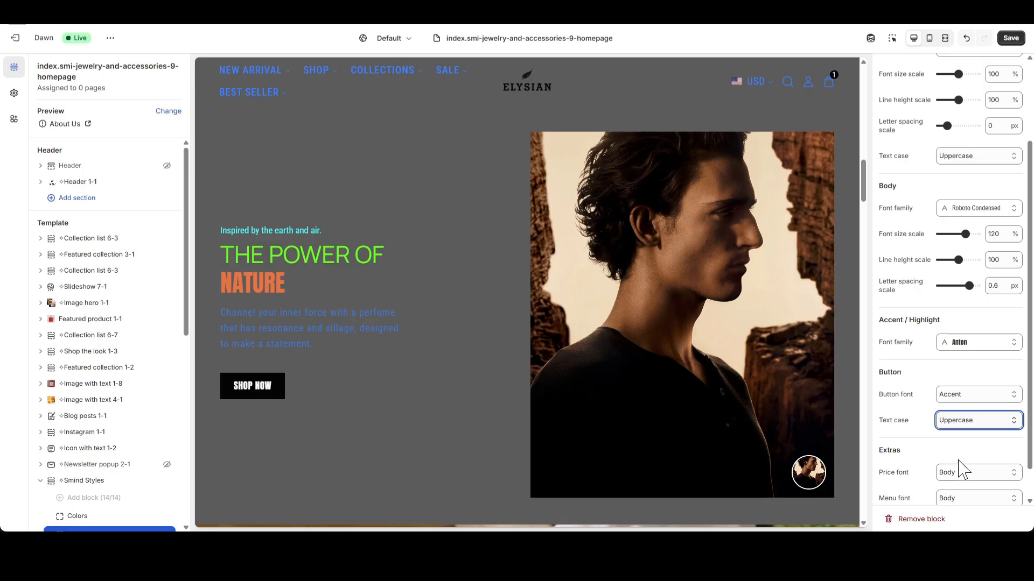
pyautogui.click(961, 468)
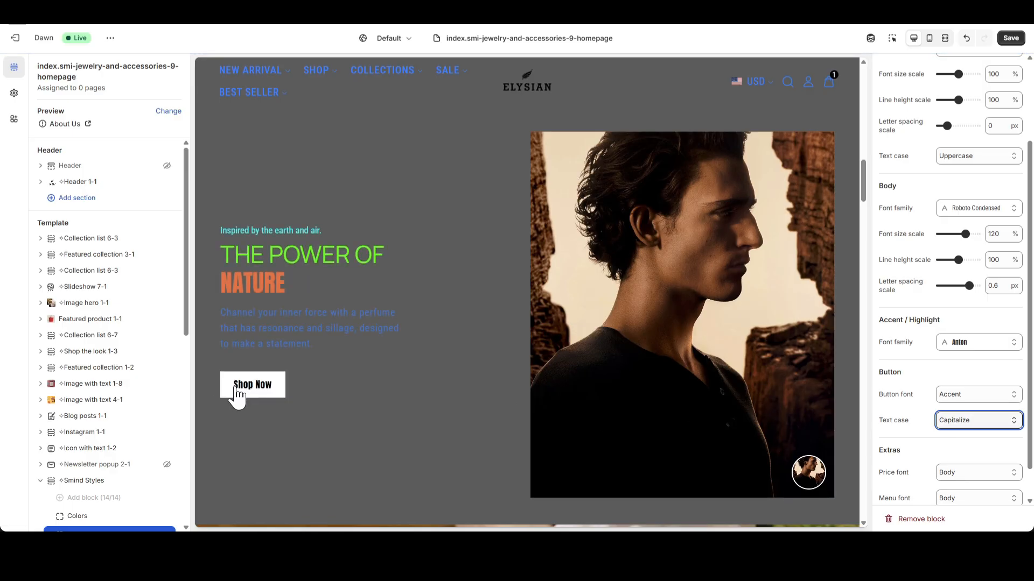
pyautogui.click(947, 420)
pyautogui.click(955, 446)
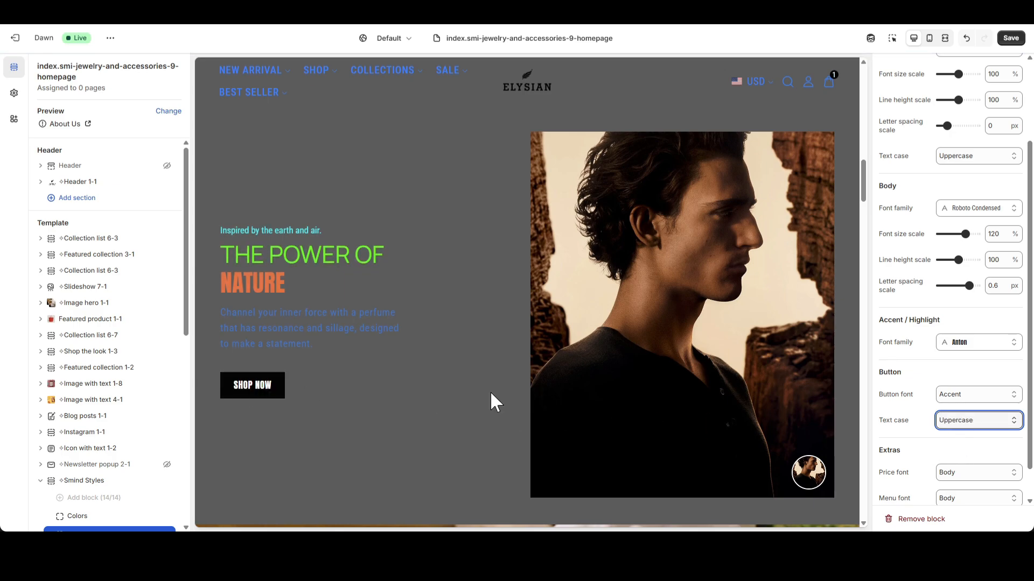
# - Preview the Heading, Accent and Body options as the price font on the product prices, ending on Heading
pyautogui.scroll(-1, 955, 438)
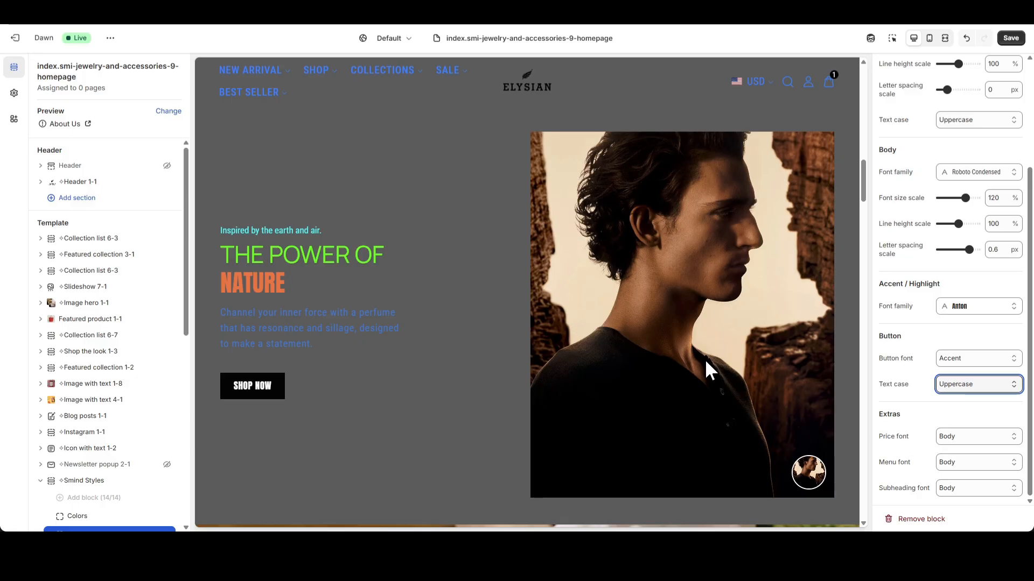
pyautogui.scroll(8, 700, 366)
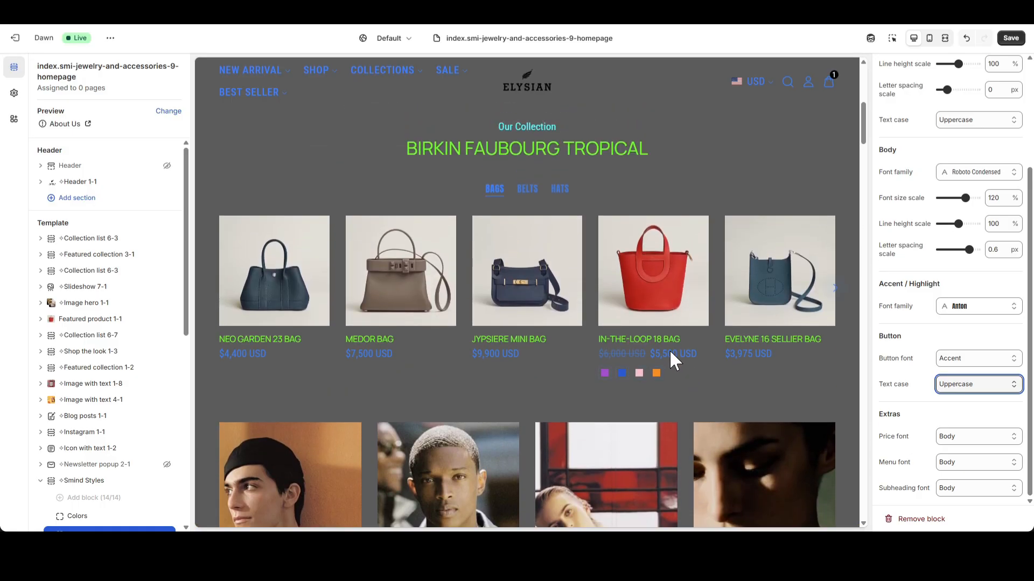
pyautogui.click(964, 437)
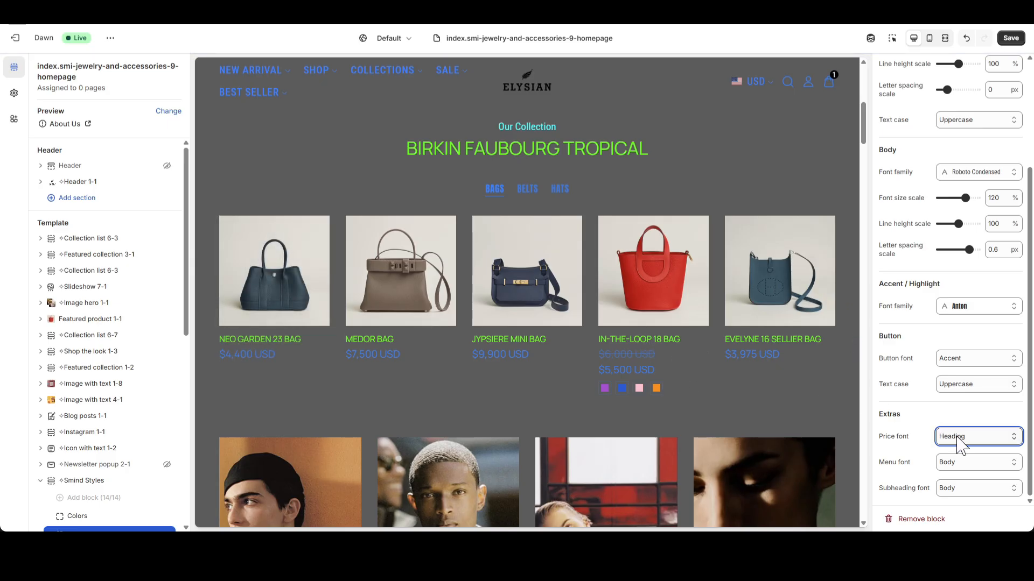
pyautogui.click(961, 474)
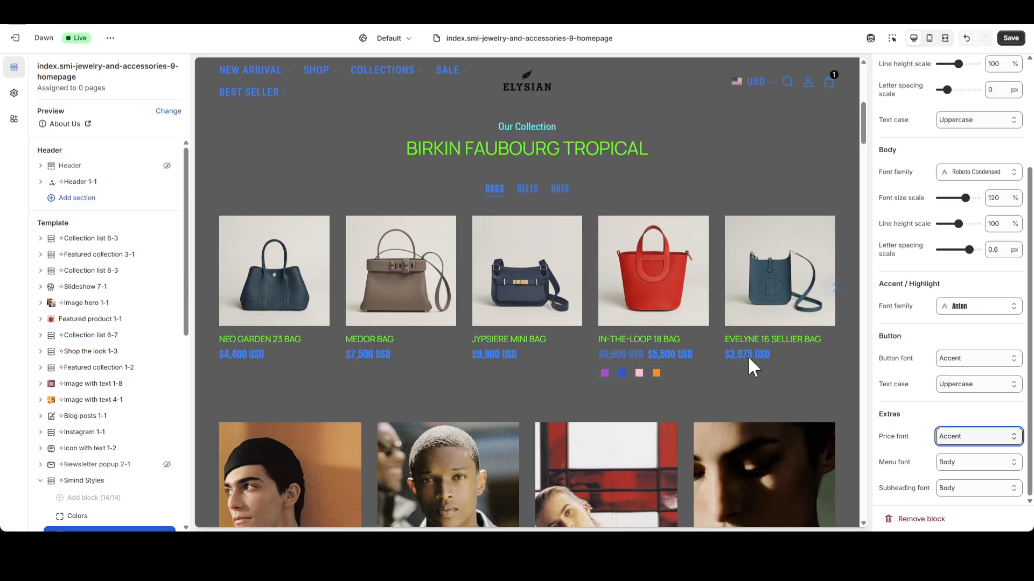
pyautogui.click(977, 464)
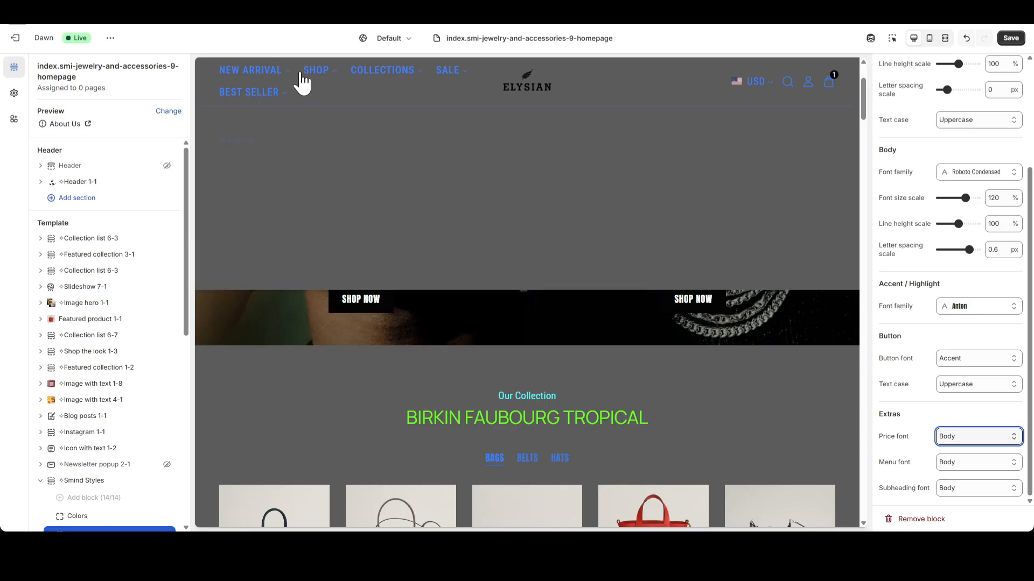
pyautogui.click(977, 437)
pyautogui.click(953, 455)
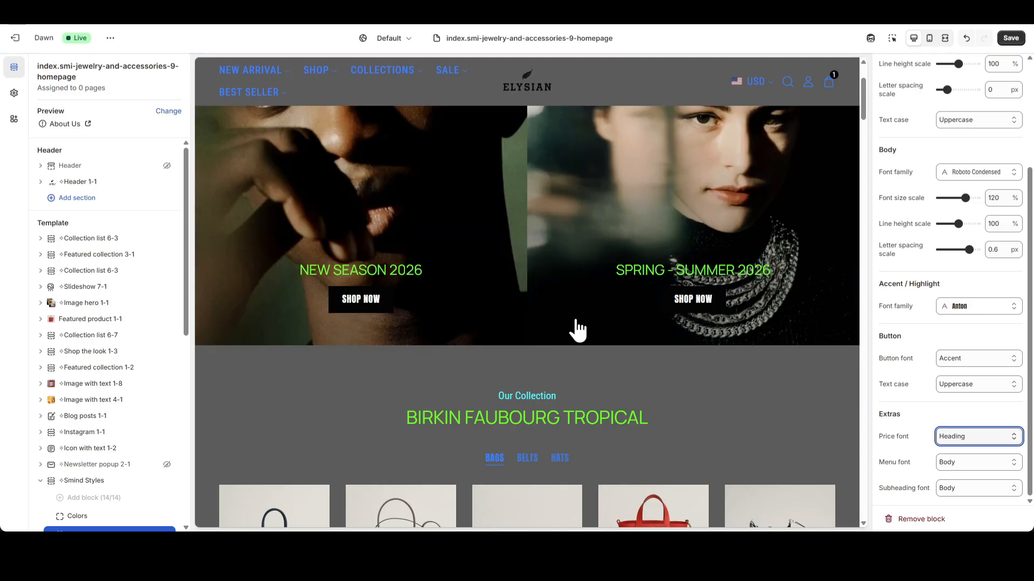
# - Preview the Heading, Body and Accent options as the menu font in the header navigation, ending on Accent
pyautogui.click(976, 463)
pyautogui.click(964, 479)
pyautogui.moveTo(349, 77)
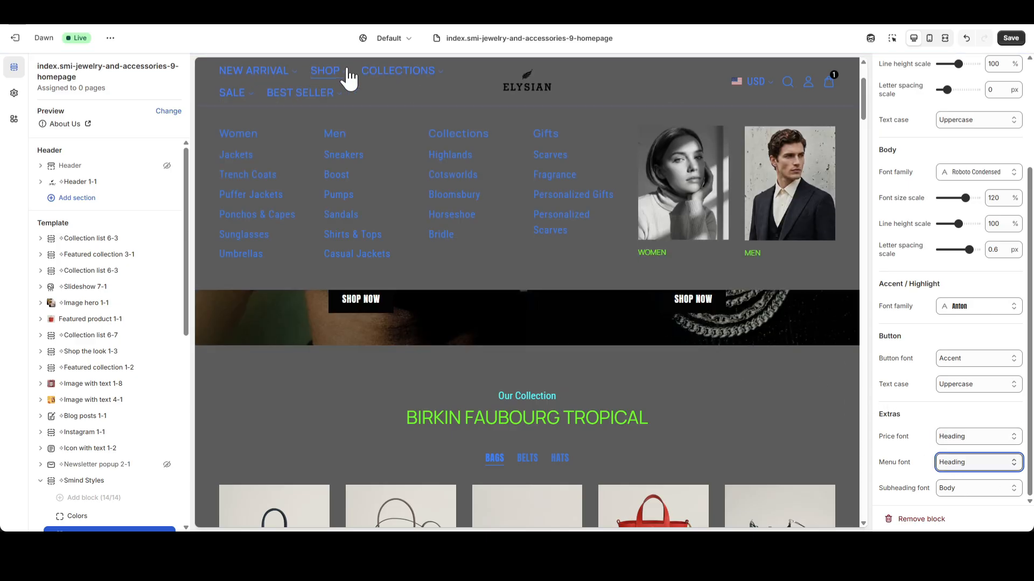
pyautogui.click(975, 464)
pyautogui.click(964, 492)
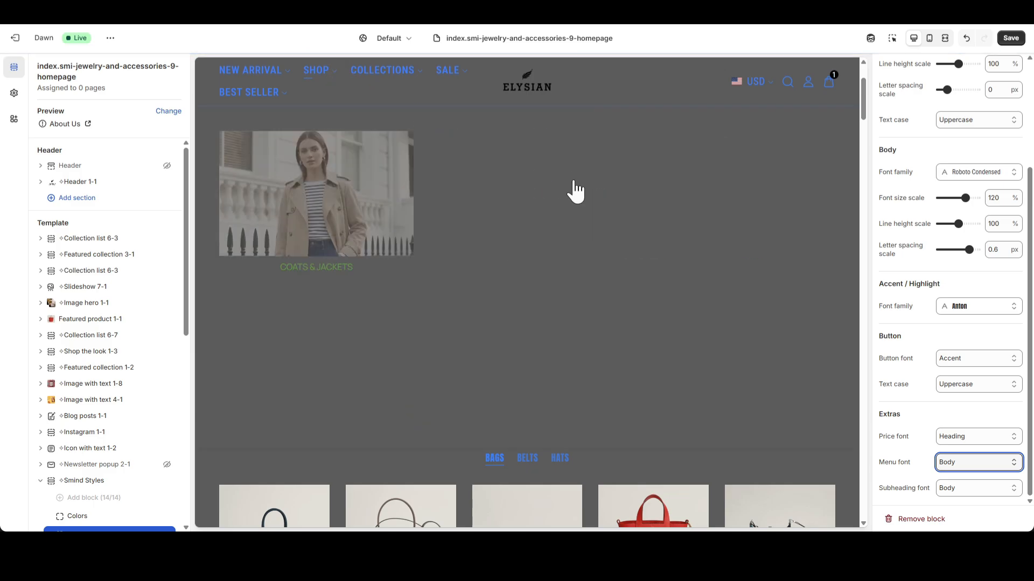
pyautogui.click(976, 462)
pyautogui.click(972, 502)
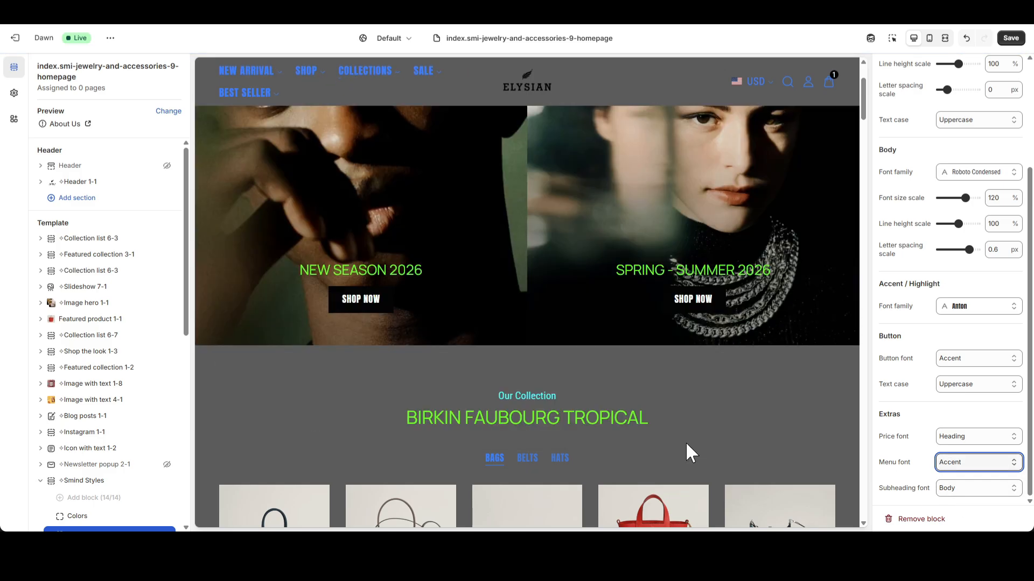
# - Return both the price font and the menu font to Body
pyautogui.scroll(-5, 689, 436)
pyautogui.click(960, 438)
pyautogui.click(959, 466)
pyautogui.click(960, 465)
pyautogui.click(961, 492)
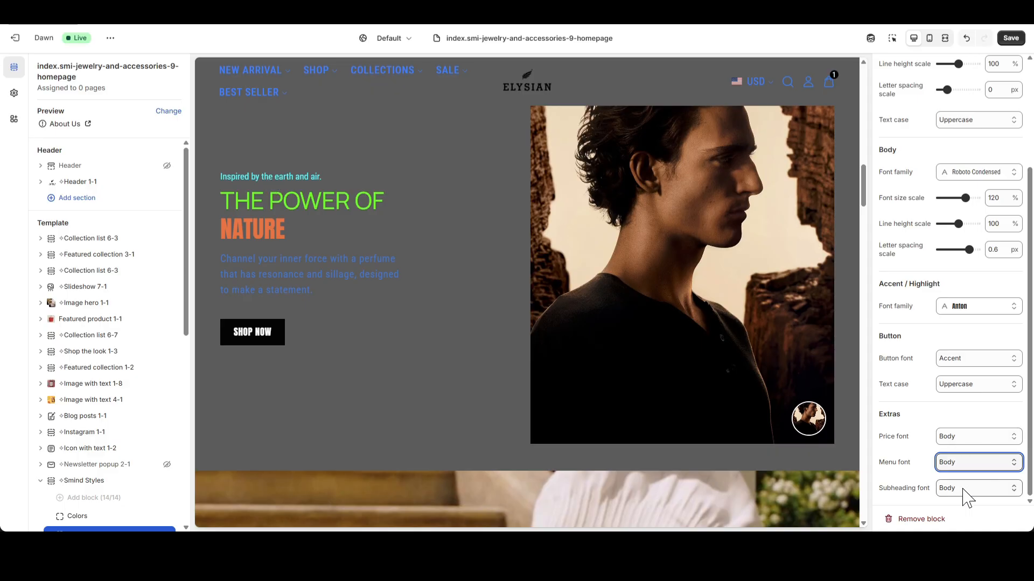
# - Try the Heading and Accent options as the subheading font and switch it back to Body
pyautogui.click(966, 498)
pyautogui.click(960, 460)
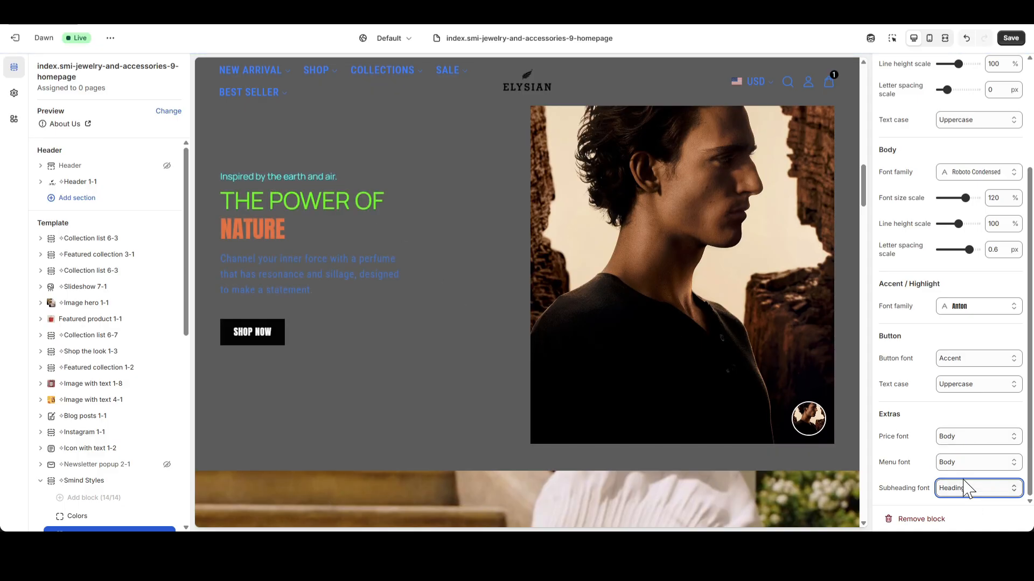
pyautogui.click(959, 488)
pyautogui.click(957, 469)
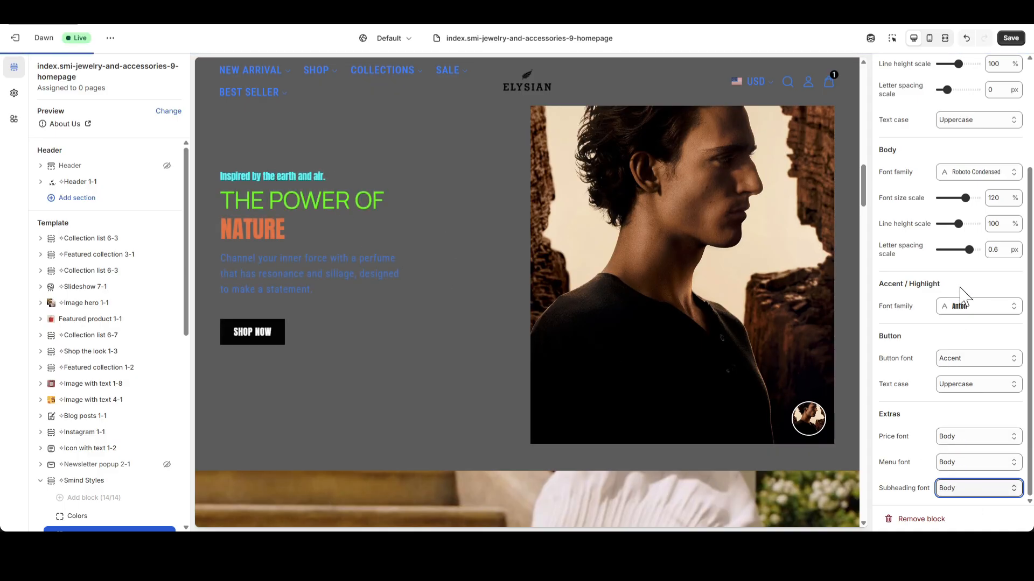
# - Open the Typography (advance) block of Smind Styles and undo the last change
pyautogui.scroll(-1, 115, 446)
pyautogui.click(103, 499)
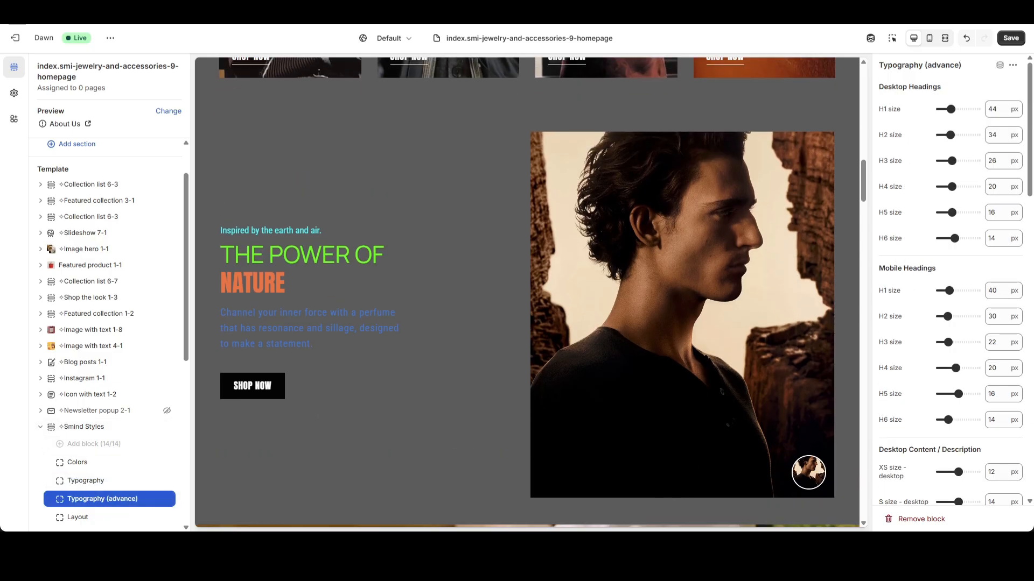
pyautogui.hotkey('ctrl', 'z')
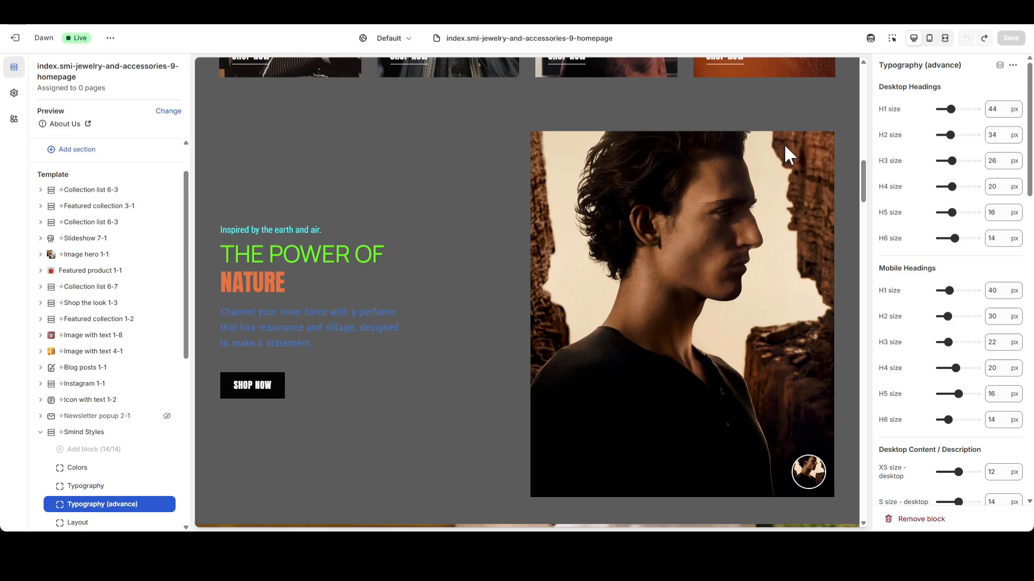
# - Try a desktop H1 size of 60 px and return it to 44 px
pyautogui.doubleClick(1003, 111)
pyautogui.write('60')
pyautogui.press('Return')
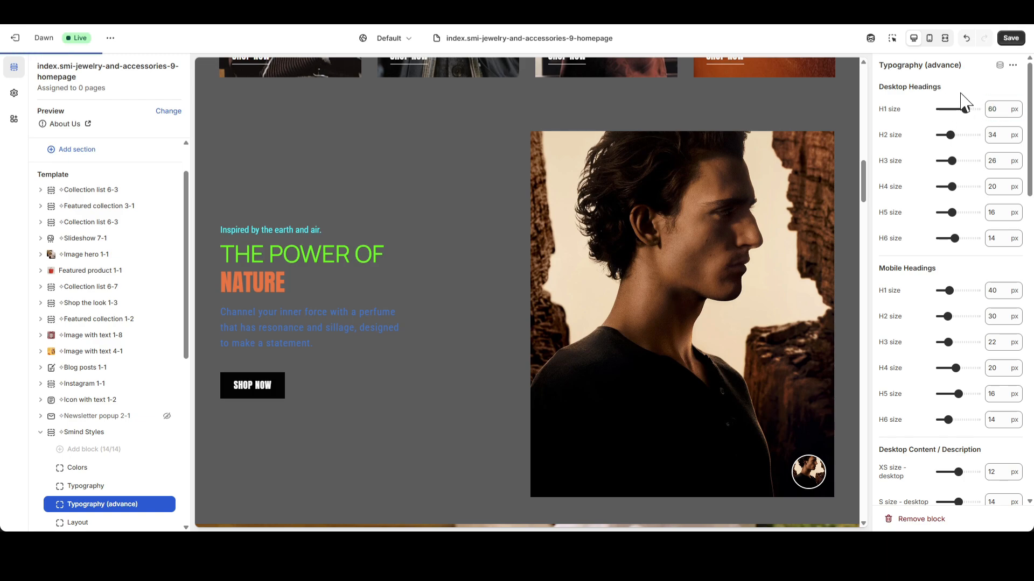
pyautogui.doubleClick(994, 109)
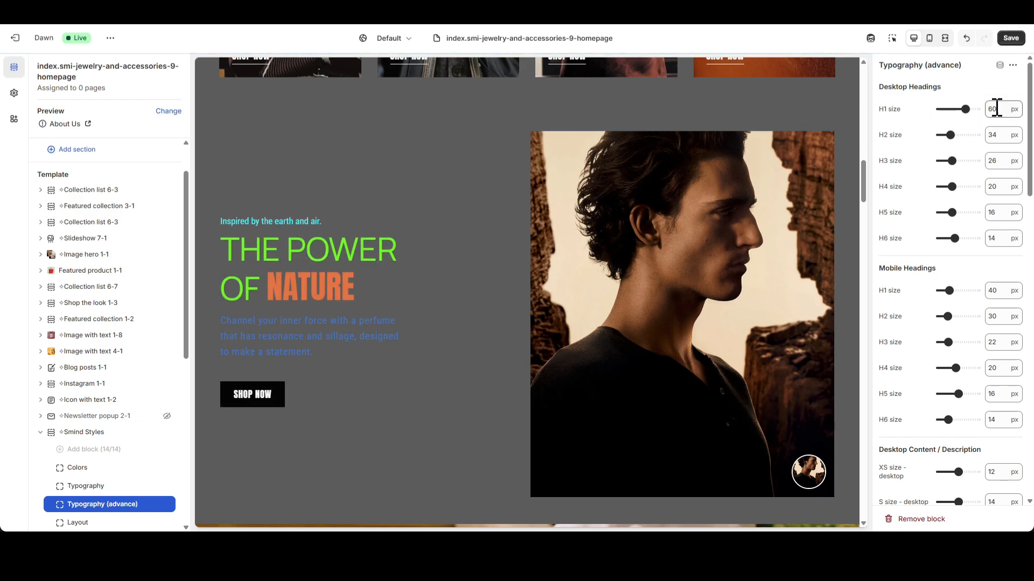
pyautogui.write('44')
pyautogui.press('Return')
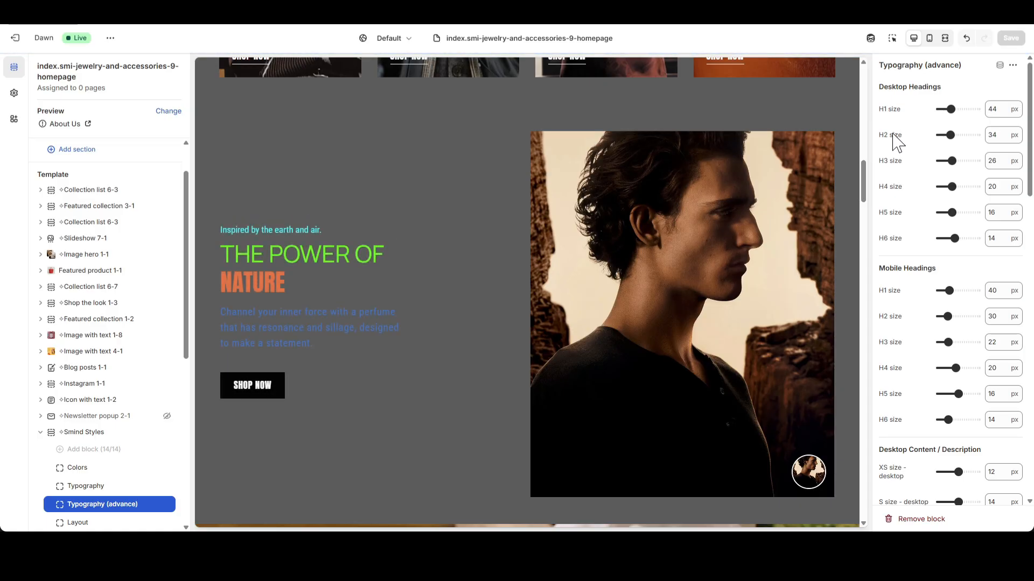
# - Try a desktop H2 size of 50 px and return it to 34 px
pyautogui.scroll(10, 637, 146)
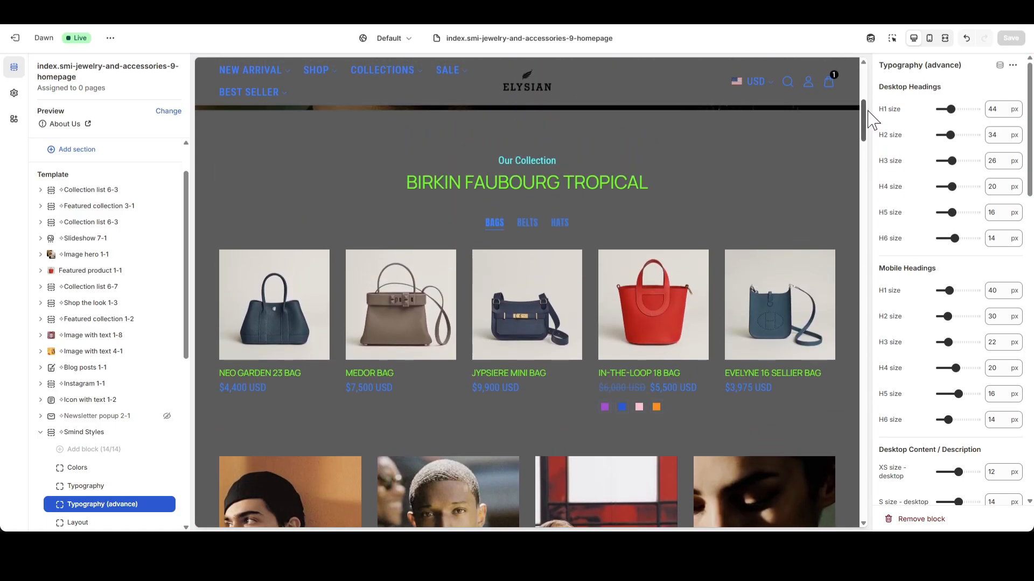
pyautogui.doubleClick(993, 135)
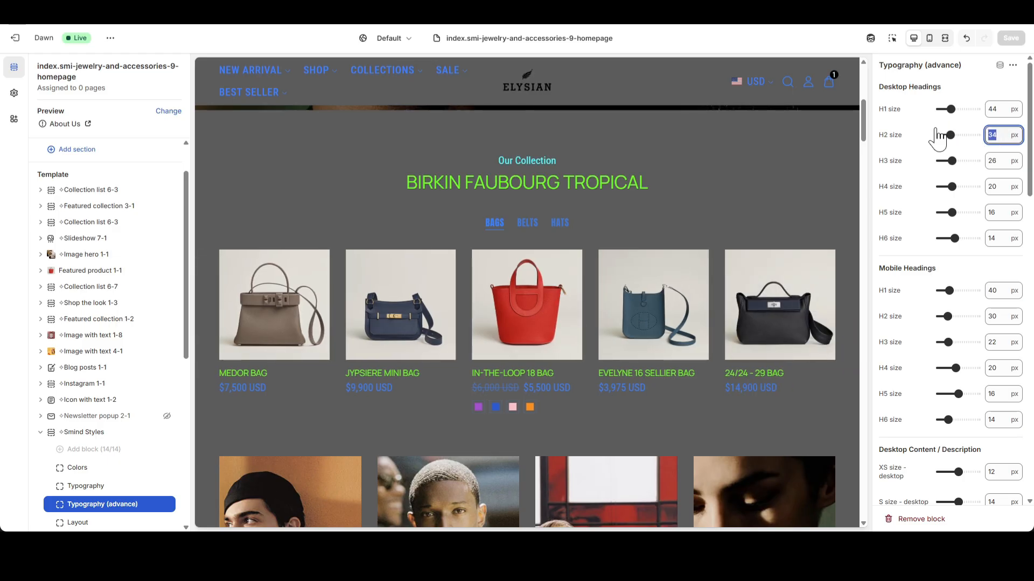
pyautogui.press('Return')
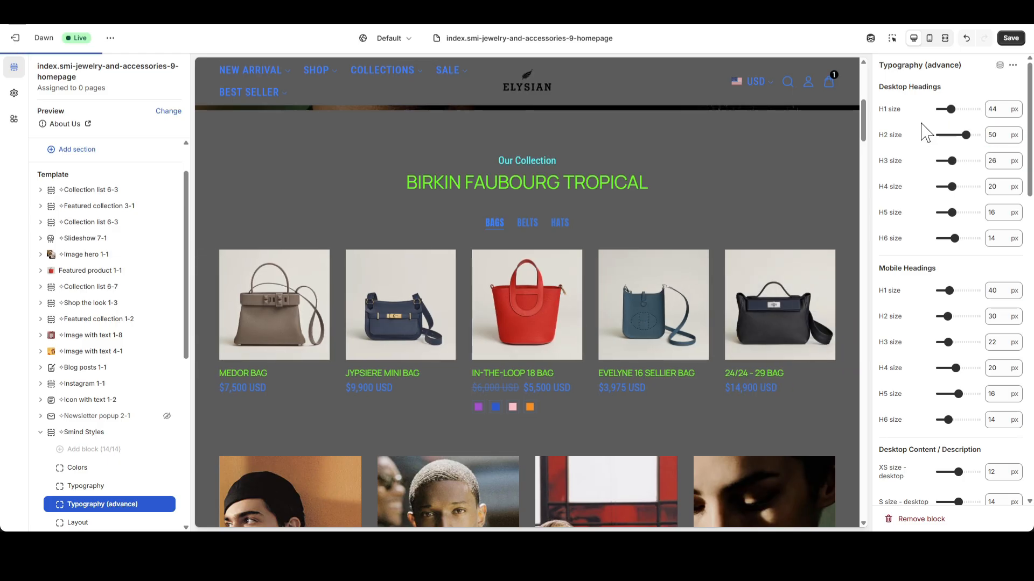
pyautogui.doubleClick(992, 134)
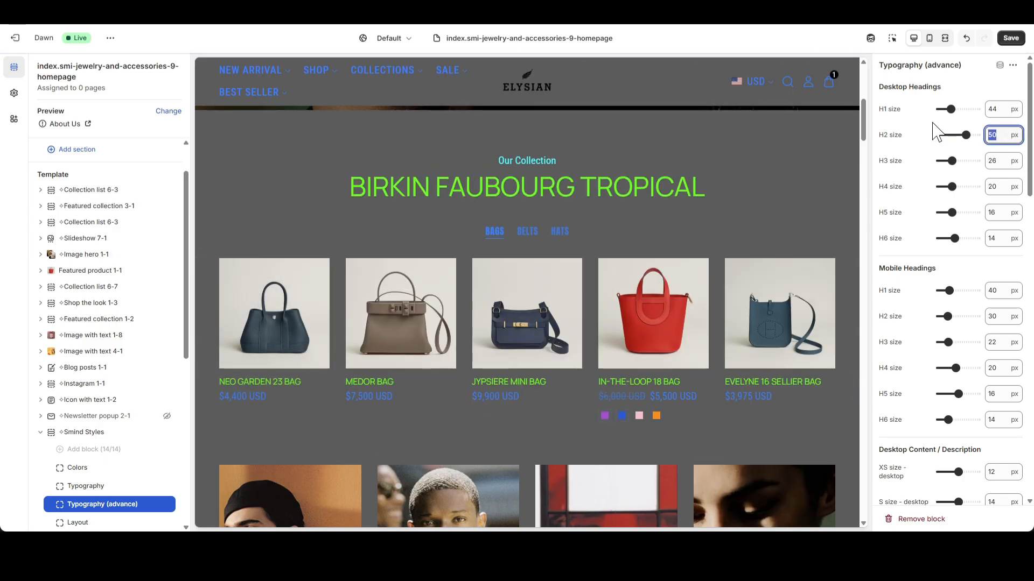
pyautogui.press('Return')
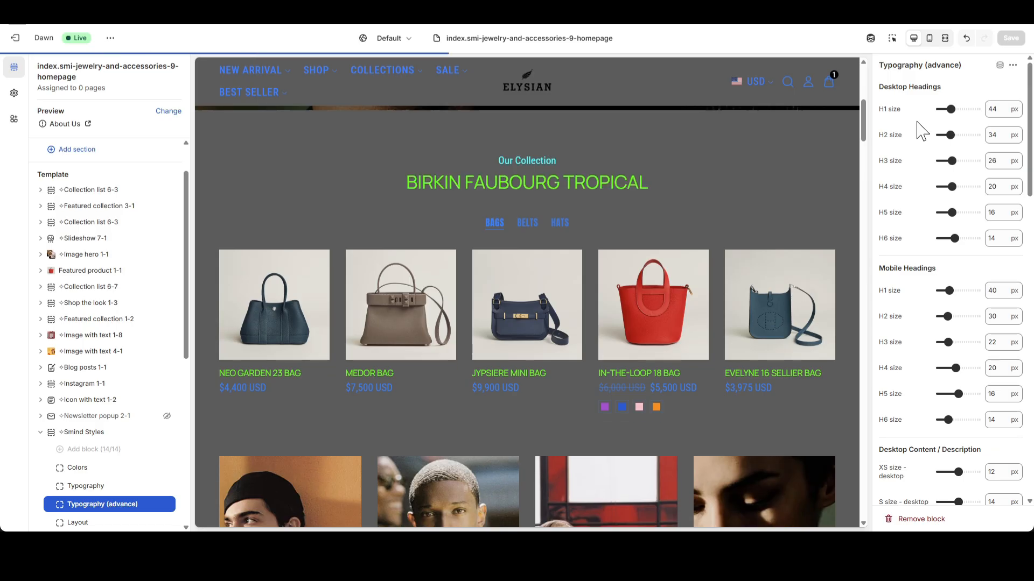
# - Try a desktop H3 size of 40 px and return it to 26 px
pyautogui.moveTo(864, 122); pyautogui.dragTo(863, 94)
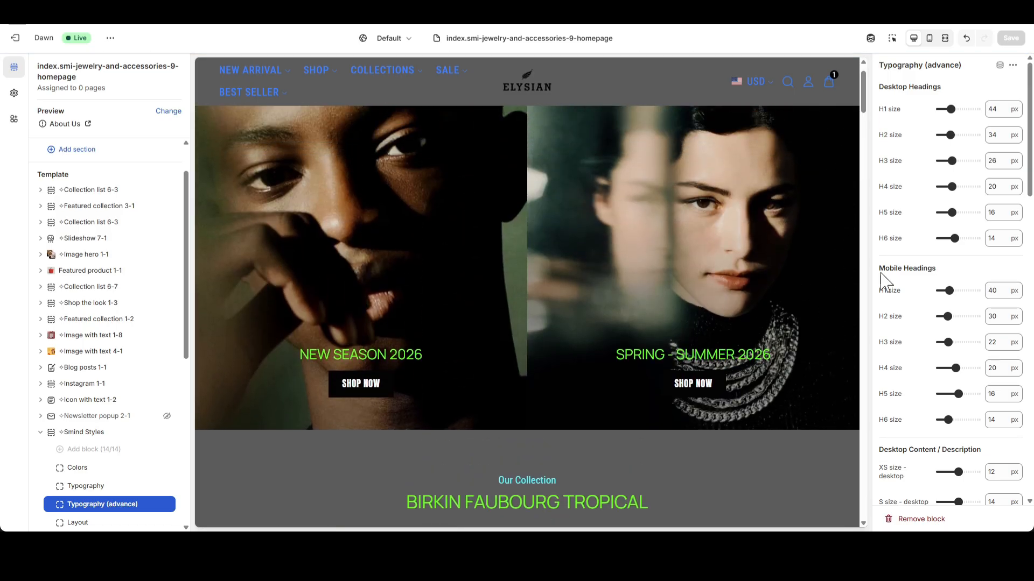
pyautogui.doubleClick(993, 160)
pyautogui.write('40')
pyautogui.moveTo(1003, 160); pyautogui.dragTo(984, 161)
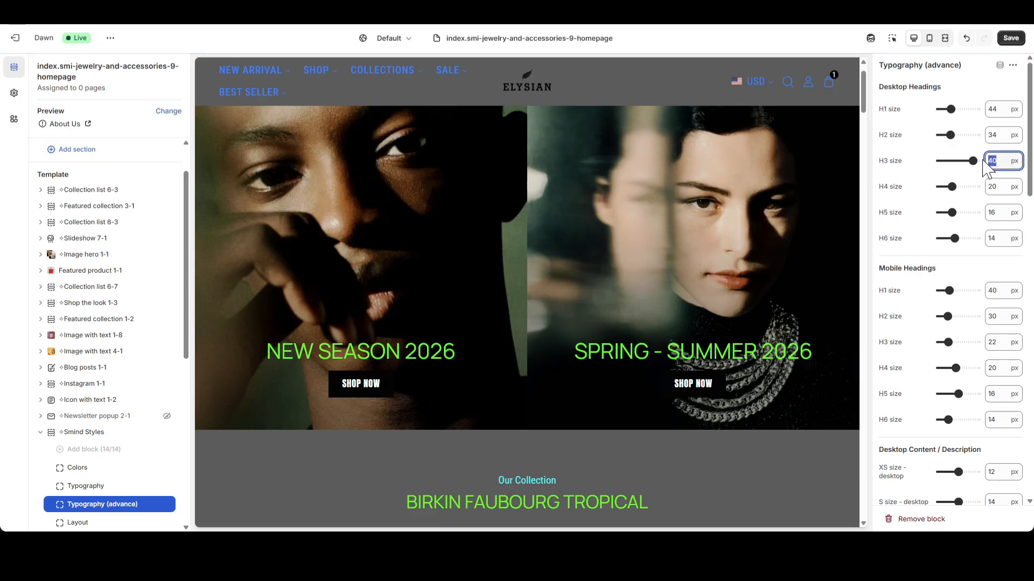
pyautogui.click(912, 148)
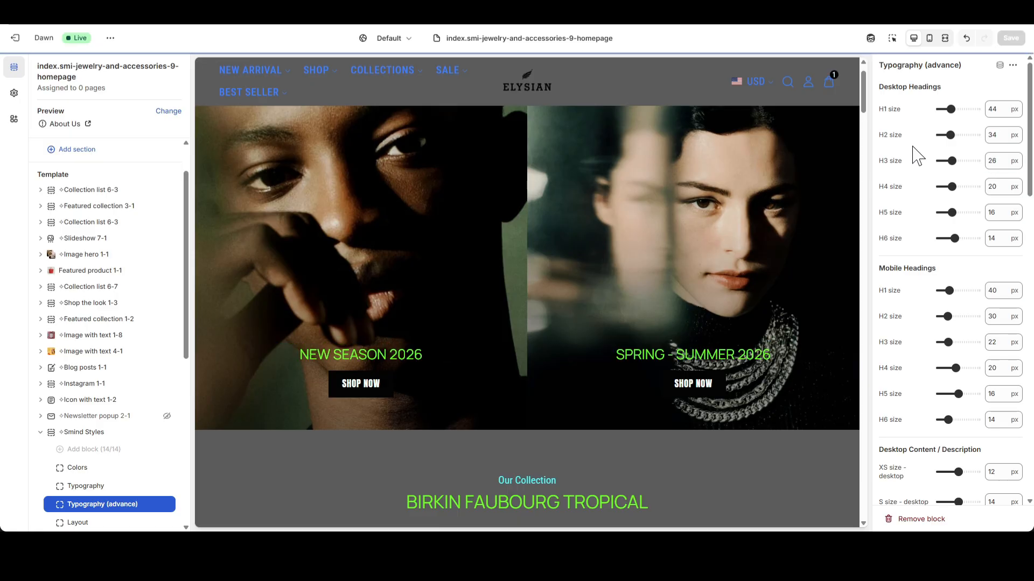
# - Try a desktop H4 size of 30 px and return it to 20 px
pyautogui.moveTo(863, 107); pyautogui.dragTo(849, 166)
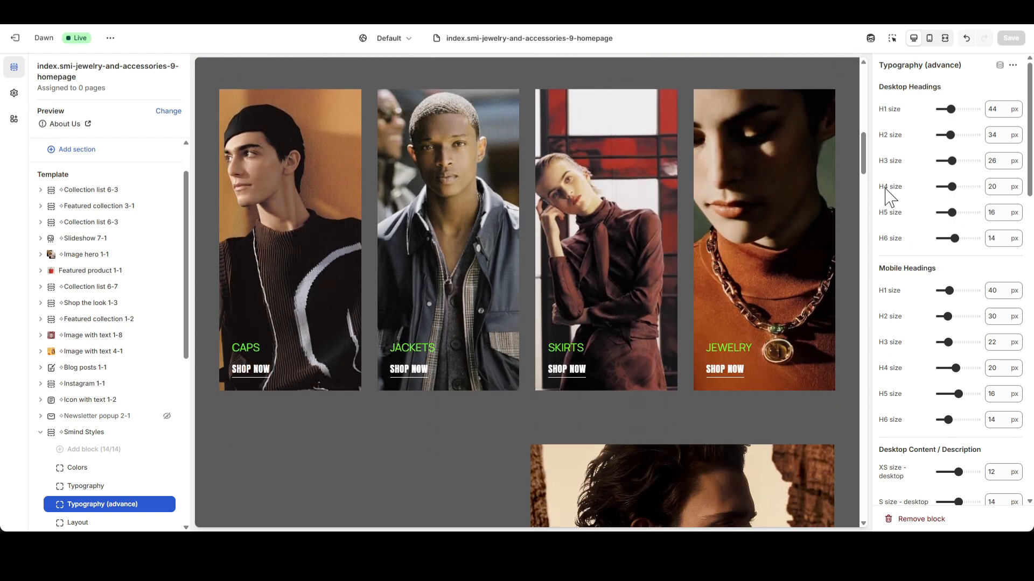
pyautogui.doubleClick(996, 187)
pyautogui.write('30')
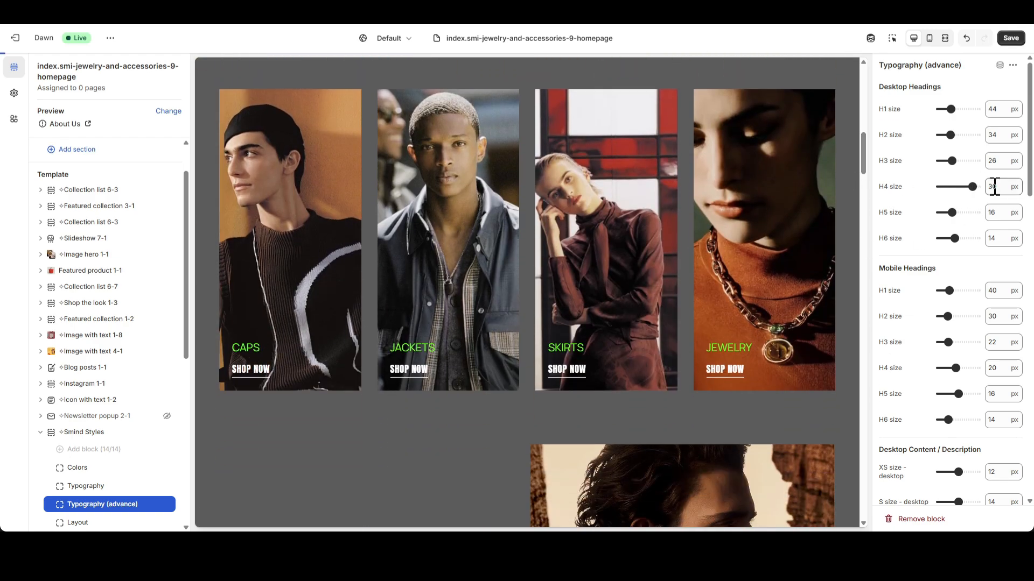
pyautogui.moveTo(1003, 187); pyautogui.dragTo(932, 180)
pyautogui.write('20')
pyautogui.press('Return')
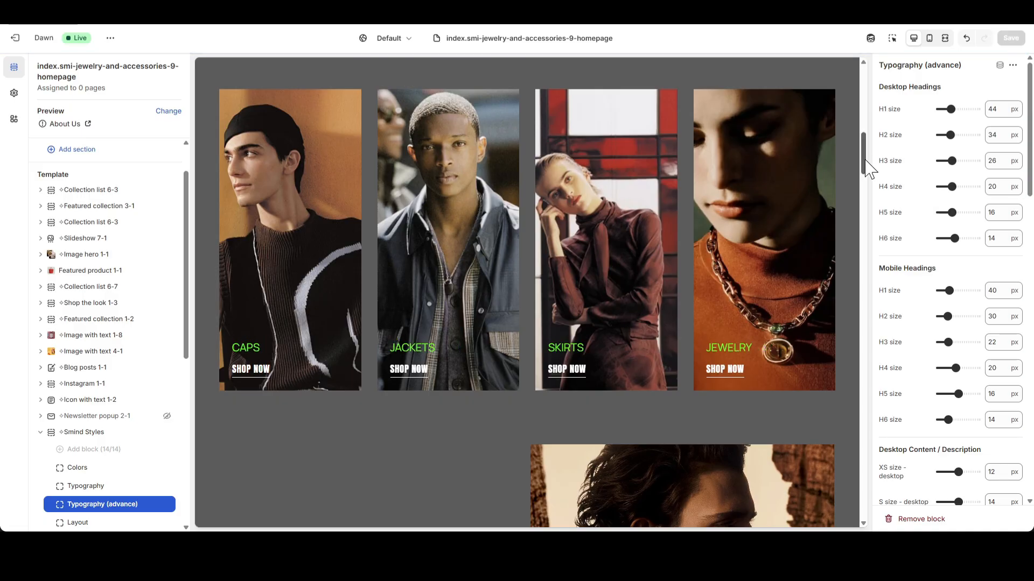
# - Try a desktop H5 size of 24 px on the product titles and return it to 16 px
pyautogui.scroll(4, 864, 150)
pyautogui.scroll(1, 871, 145)
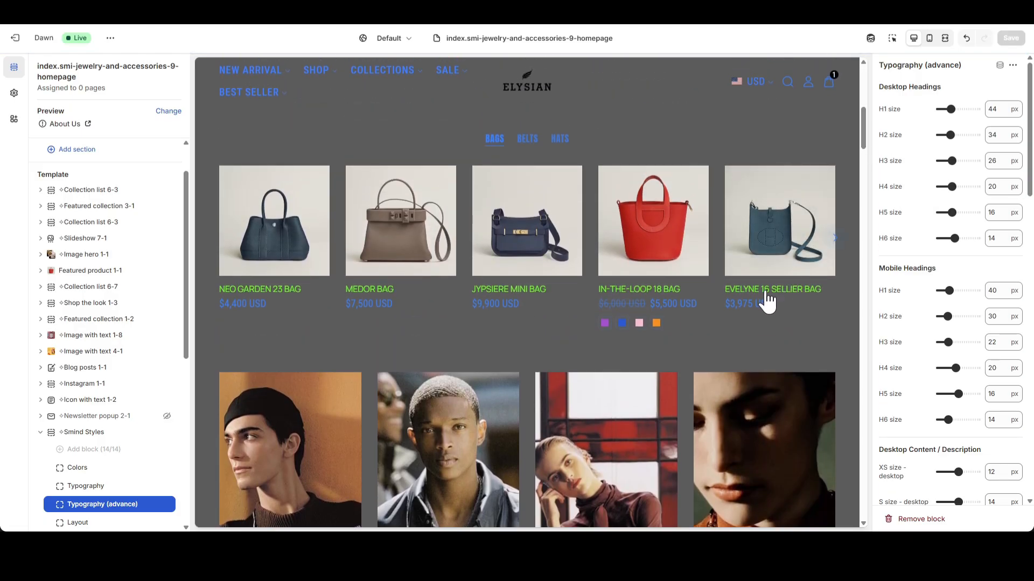
pyautogui.write('3')
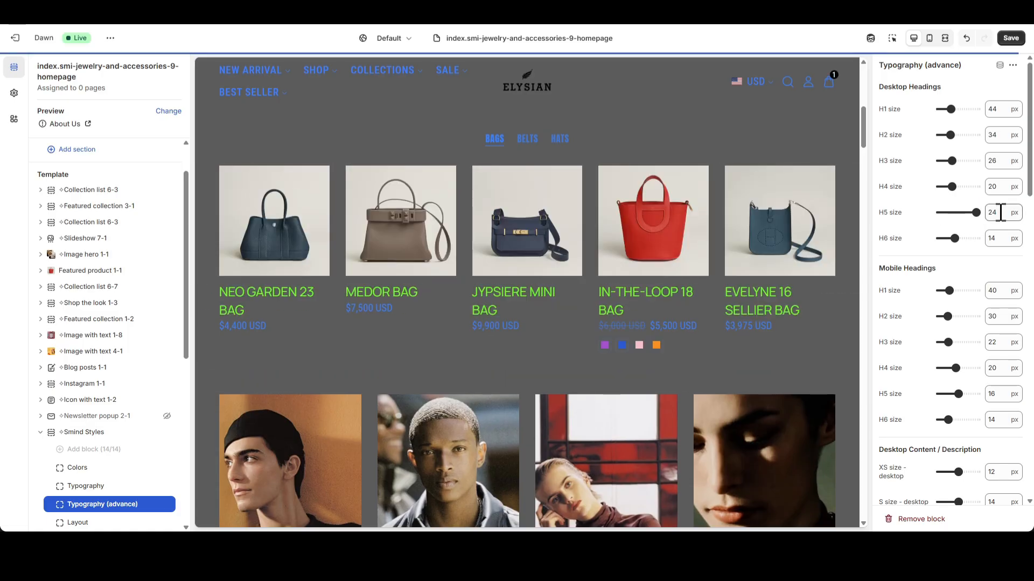
pyautogui.moveTo(999, 212); pyautogui.dragTo(938, 208)
pyautogui.write('16')
pyautogui.click(929, 210)
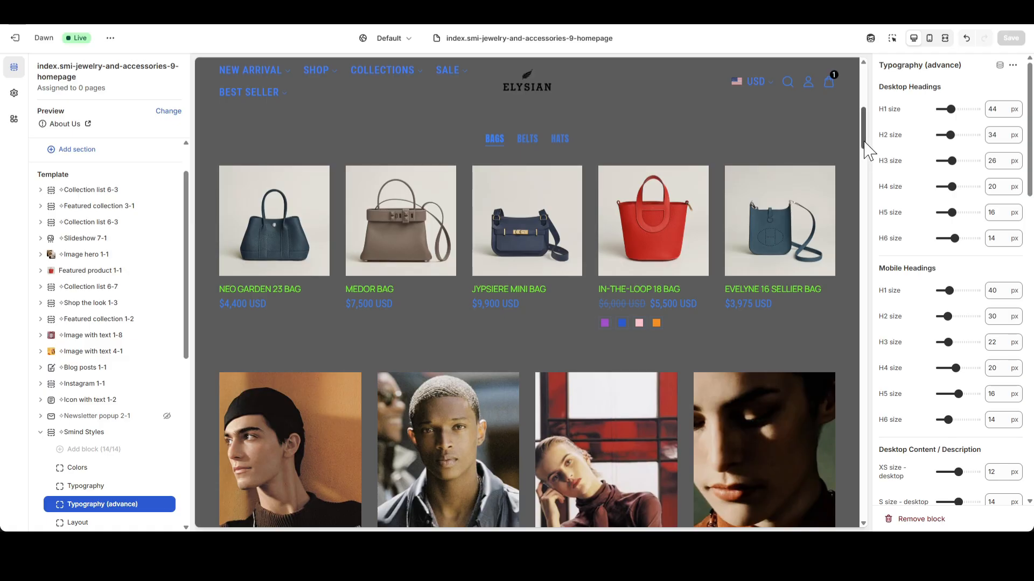
# - Switch the preview to mobile, try a mobile H1 size of 50 px and return it to 40 px
pyautogui.moveTo(868, 151); pyautogui.dragTo(857, 202)
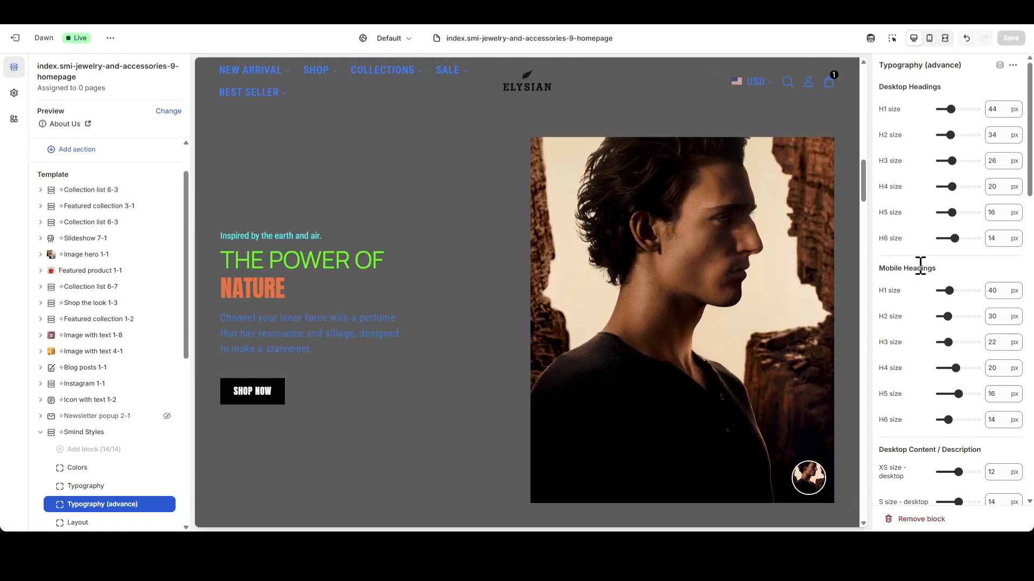
pyautogui.click(930, 38)
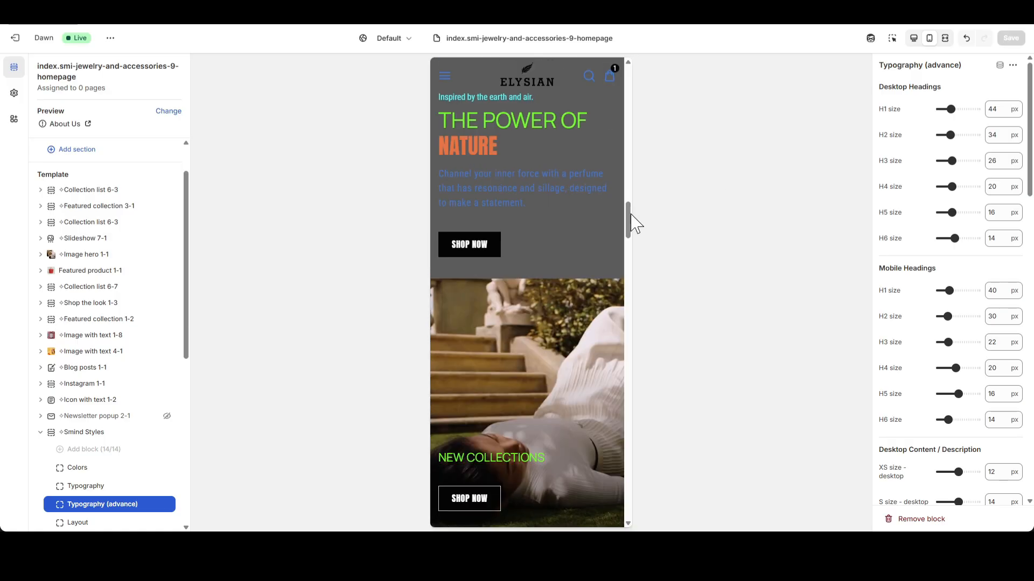
pyautogui.moveTo(632, 199); pyautogui.dragTo(634, 196)
pyautogui.write('50')
pyautogui.moveTo(998, 290)
pyautogui.mouseDown()
pyautogui.moveTo(962, 285)
pyautogui.moveTo(980, 293)
pyautogui.mouseUp()
pyautogui.press('Return')
pyautogui.write('40')
# - Try a mobile H2 size of 40 px on the collection heading and return it to 30 px
pyautogui.moveTo(629, 218); pyautogui.dragTo(624, 121)
pyautogui.moveTo(1000, 316); pyautogui.dragTo(963, 318)
pyautogui.write('4030')
pyautogui.click(963, 273)
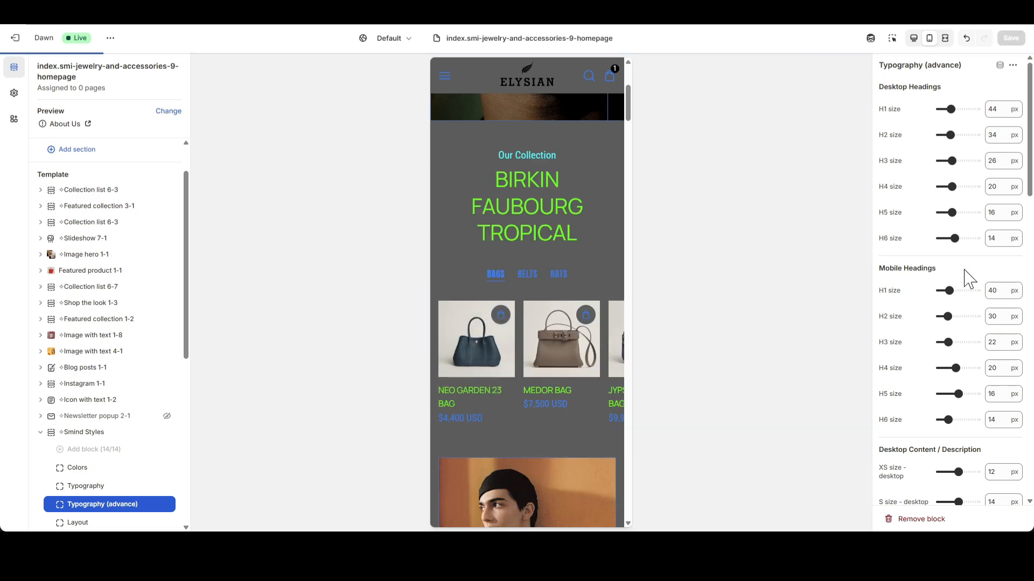
# - Try a mobile H3 size of 30 px and return it to 22 px
pyautogui.scroll(3, 582, 178)
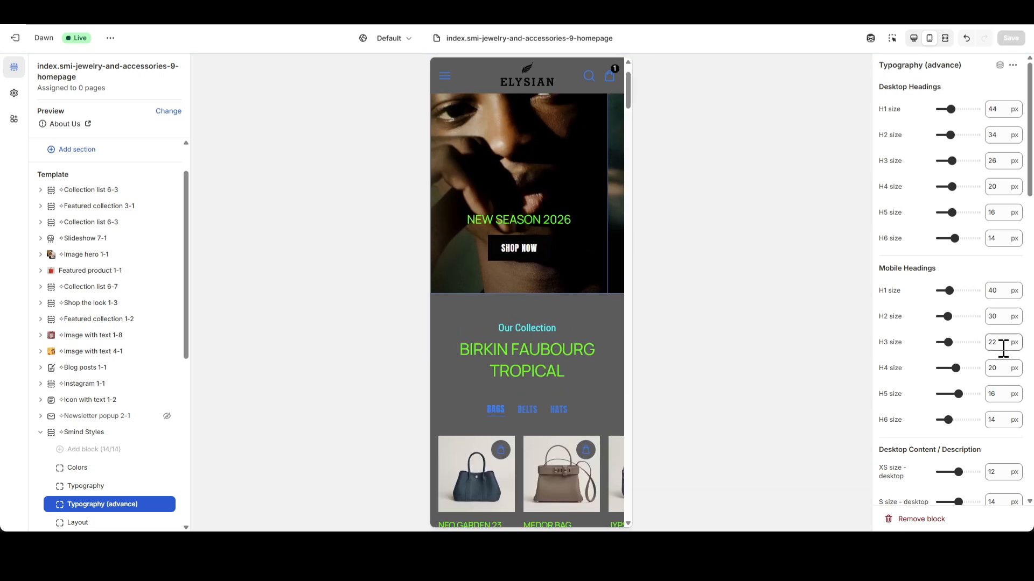
pyautogui.write('30')
pyautogui.moveTo(1003, 345); pyautogui.dragTo(982, 323)
pyautogui.click(969, 271)
pyautogui.write('22')
pyautogui.click(979, 266)
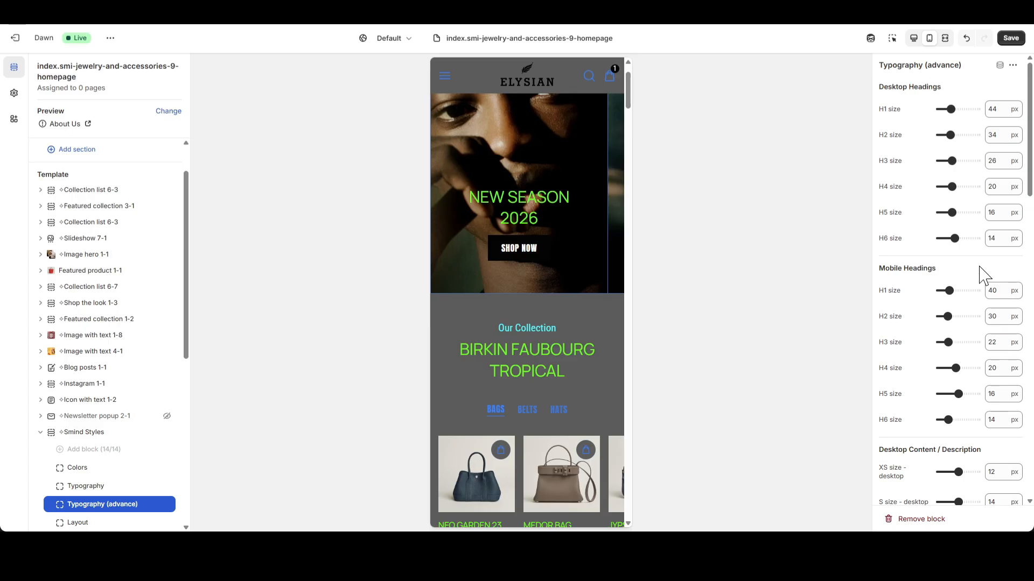
# - Try a mobile H4 size of 30 px and return it to 20 px
pyautogui.scroll(-10, 630, 102)
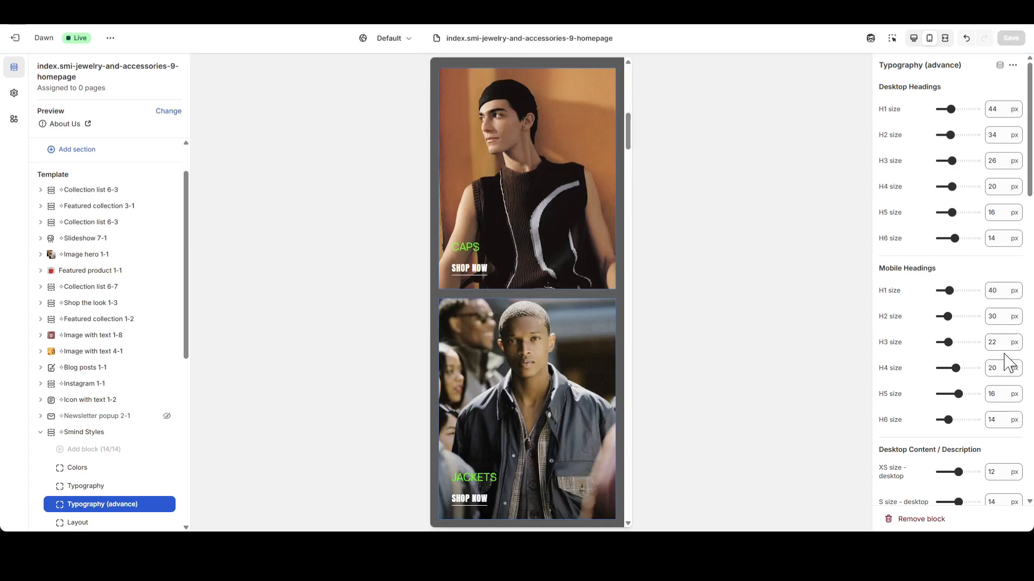
pyautogui.write('30')
pyautogui.moveTo(1005, 369); pyautogui.dragTo(981, 350)
pyautogui.click(965, 271)
pyautogui.write('20')
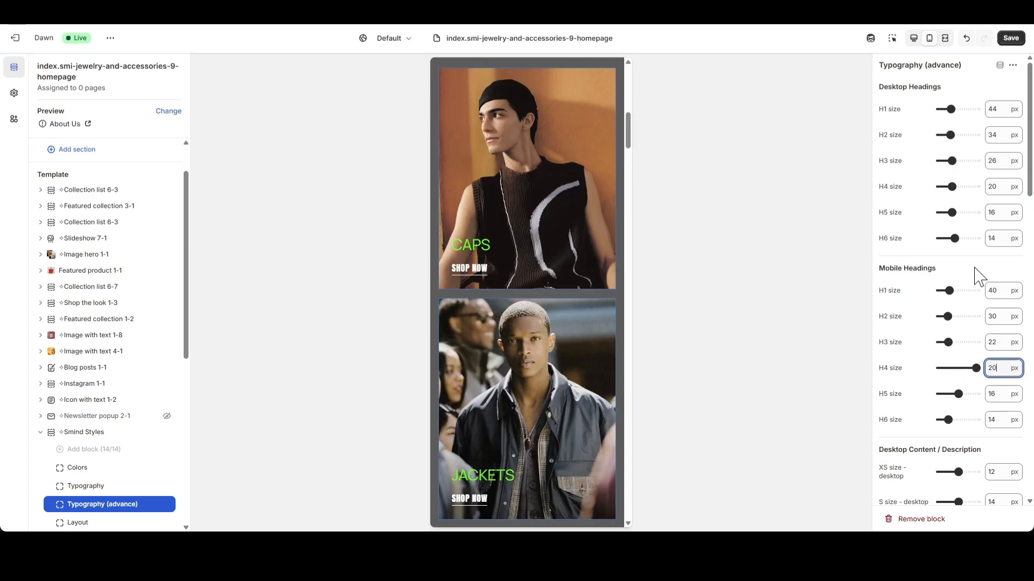
pyautogui.click(975, 269)
# - Try a mobile H5 size of 25 px and return it to 16 px
pyautogui.scroll(4, 628, 150)
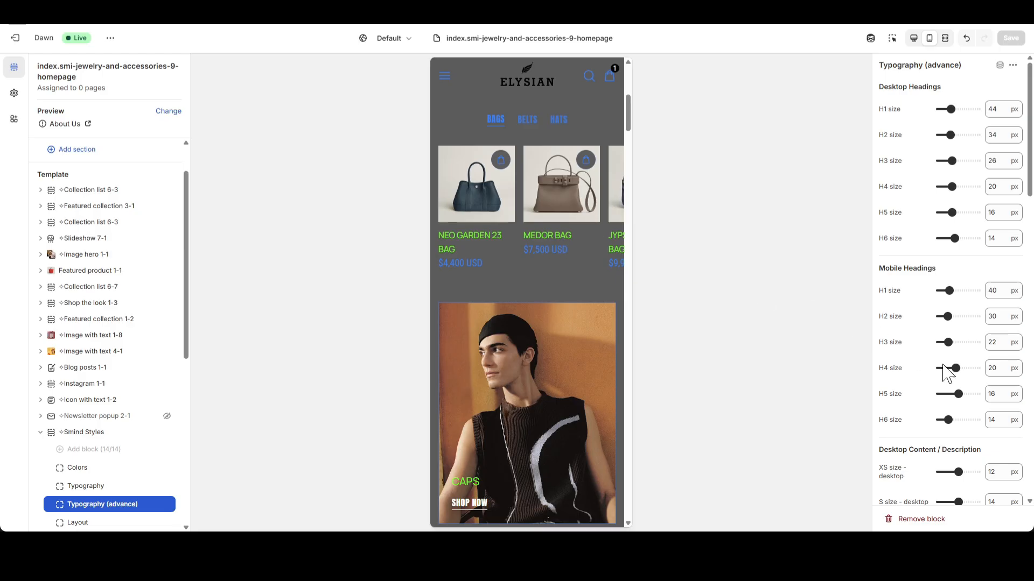
pyautogui.moveTo(1004, 395); pyautogui.dragTo(985, 371)
pyautogui.write('25')
pyautogui.click(970, 266)
pyautogui.write('16')
pyautogui.click(976, 263)
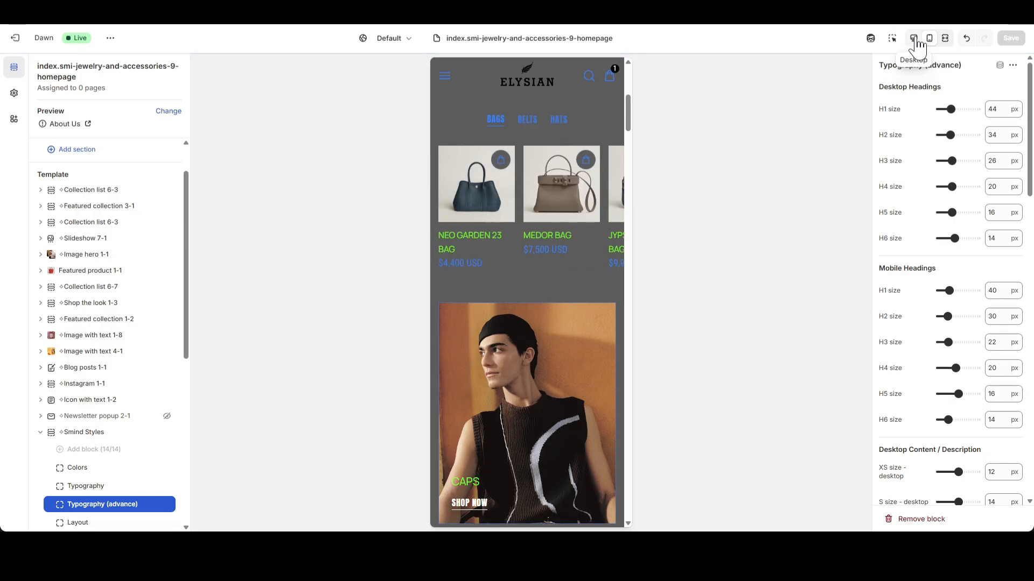
# - Switch the preview back to desktop and bring up the Desktop Content / Description sizes
pyautogui.click(914, 37)
pyautogui.scroll(-5, 984, 327)
pyautogui.scroll(-10, 764, 297)
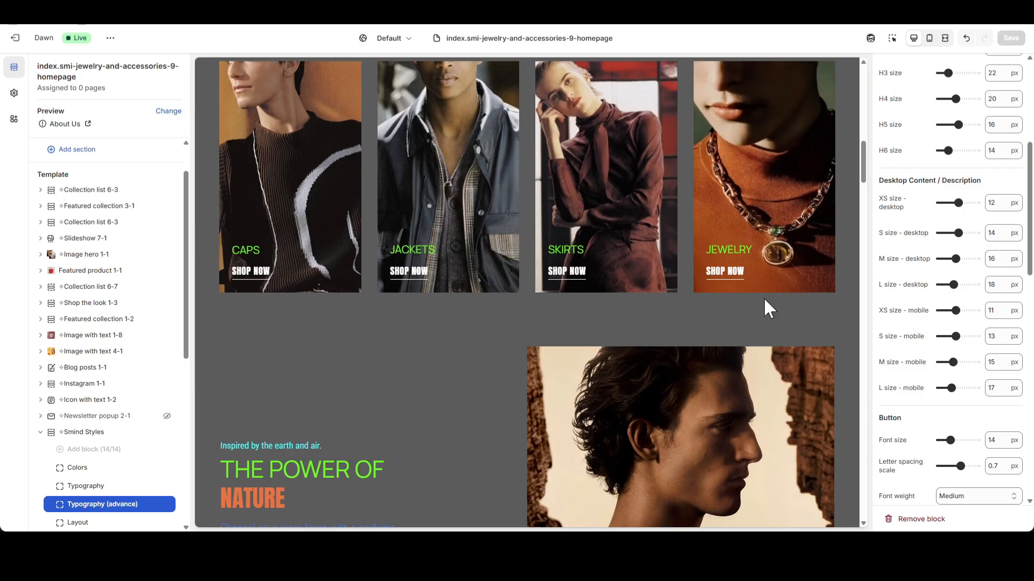
pyautogui.click(959, 182)
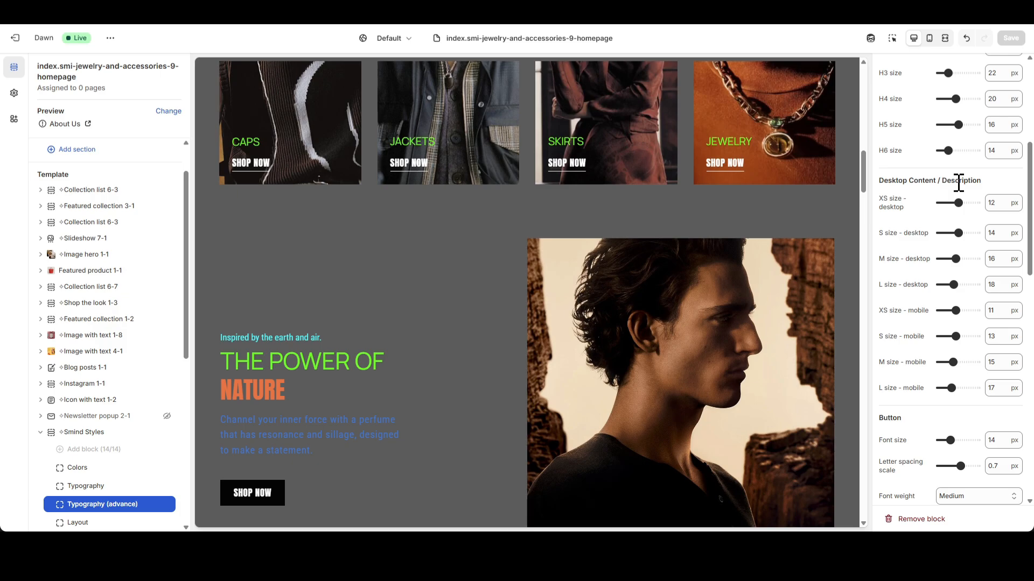
# - Try a desktop M content size of 24 px on the luggage section's text and return it to 16 px
pyautogui.scroll(-20, 696, 256)
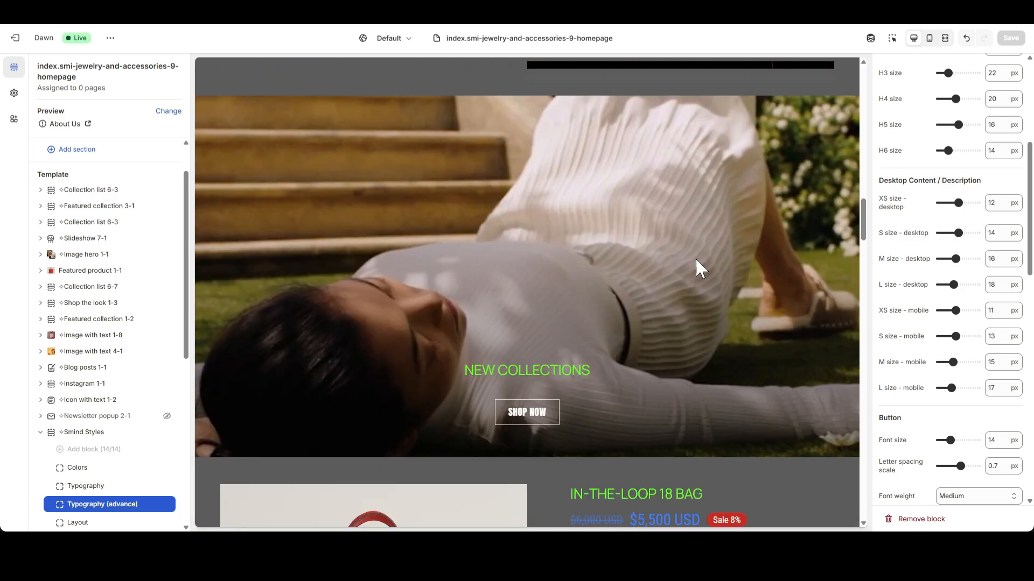
pyautogui.scroll(-9, 696, 257)
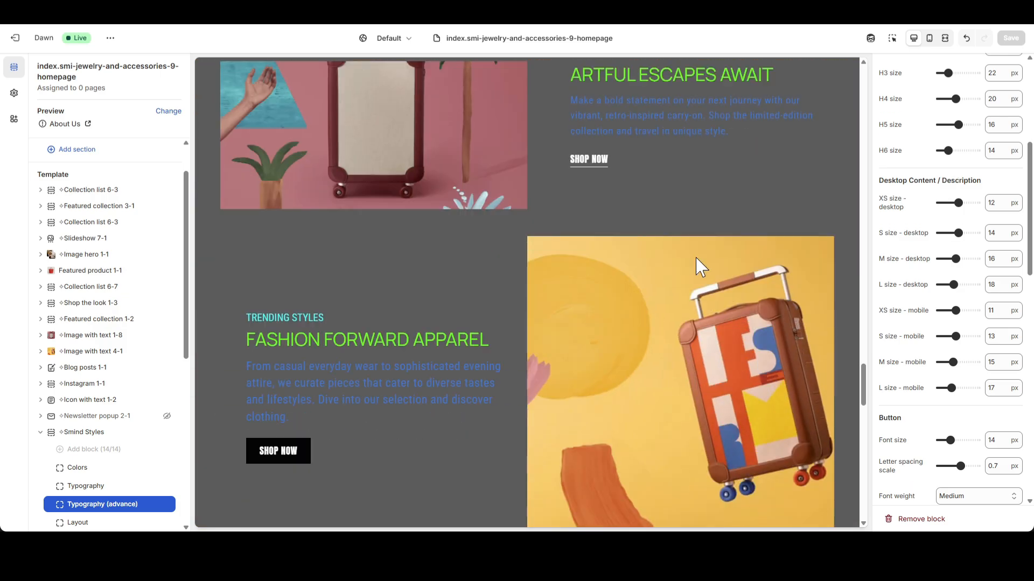
pyautogui.scroll(2, 697, 259)
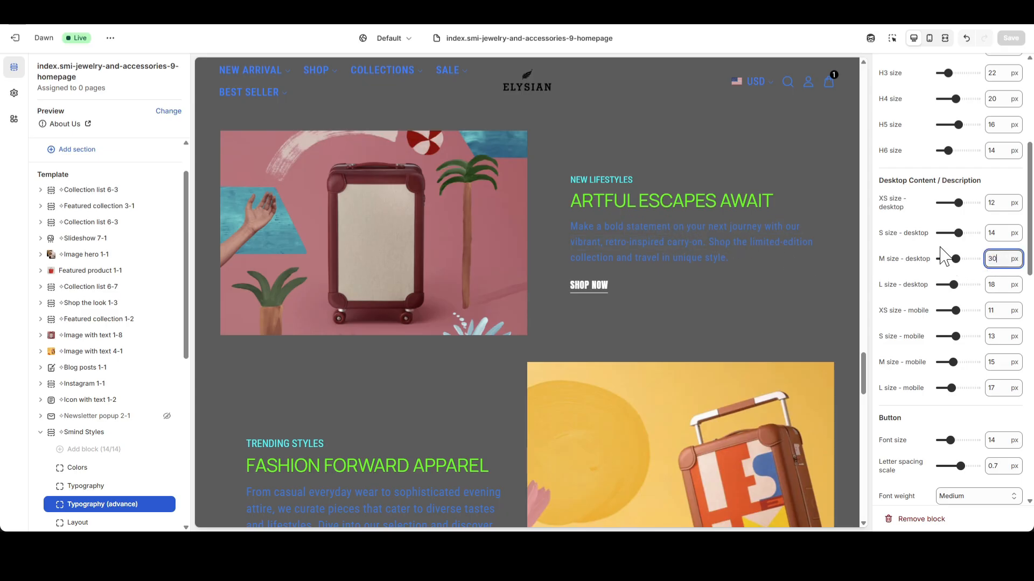
pyautogui.press('Return')
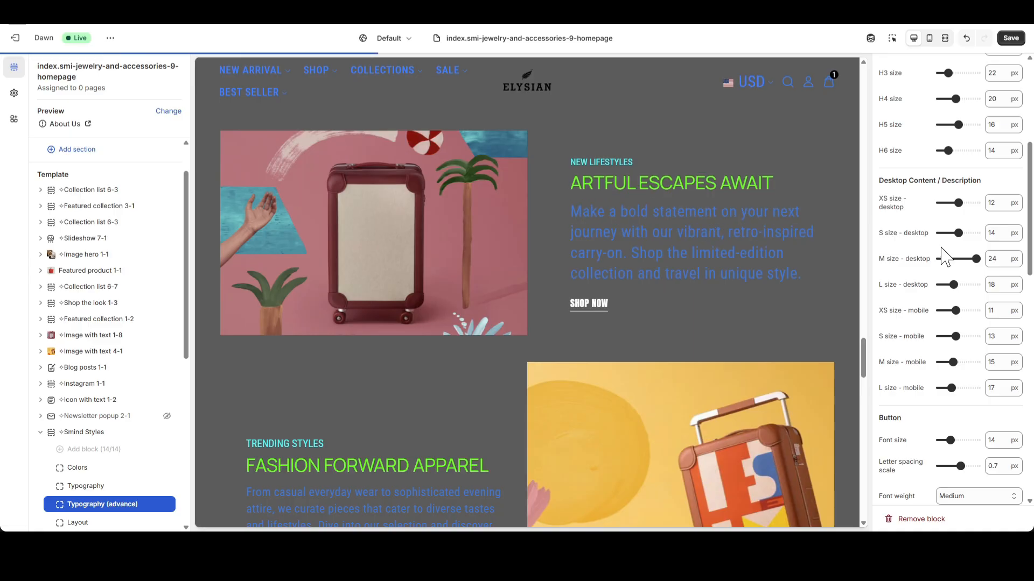
pyautogui.click(1002, 261)
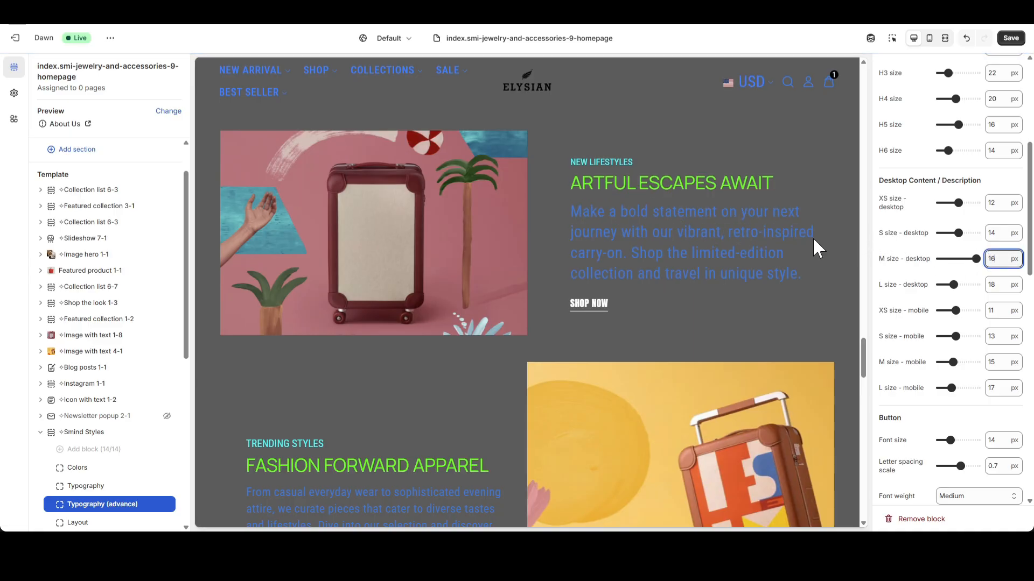
pyautogui.write('16')
pyautogui.press('Return')
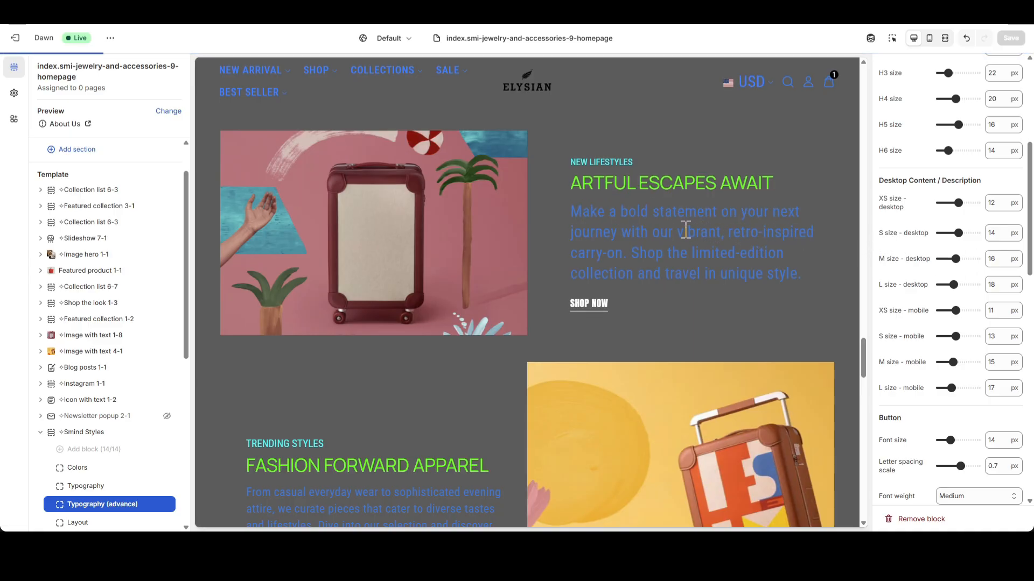
# - Try a desktop L content size of 25 px on the Fashion Forward Apparel text and return it to 18 px
pyautogui.scroll(-3, 678, 238)
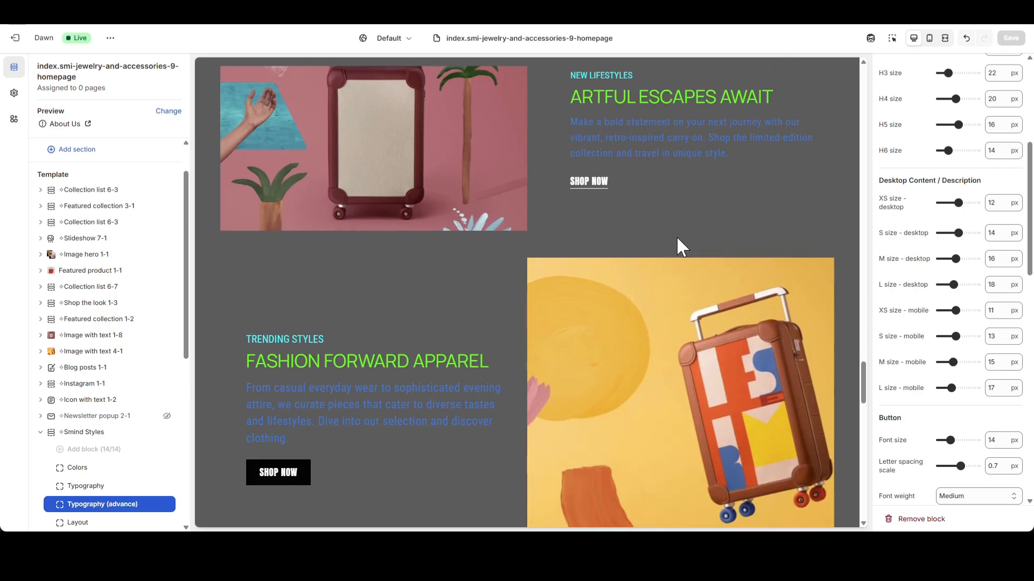
pyautogui.moveTo(353, 331); pyautogui.dragTo(410, 349)
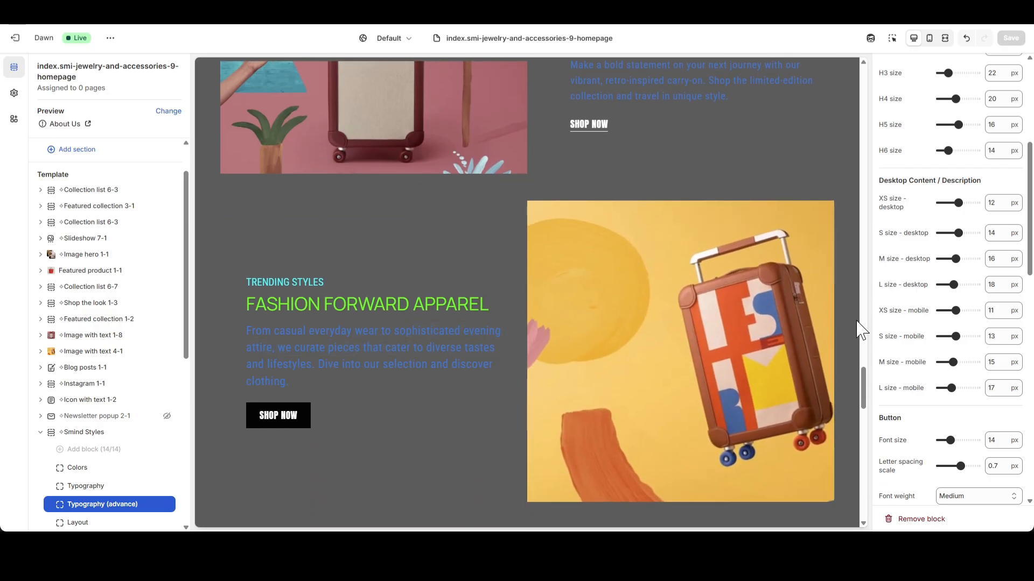
pyautogui.doubleClick(1004, 289)
pyautogui.click(904, 275)
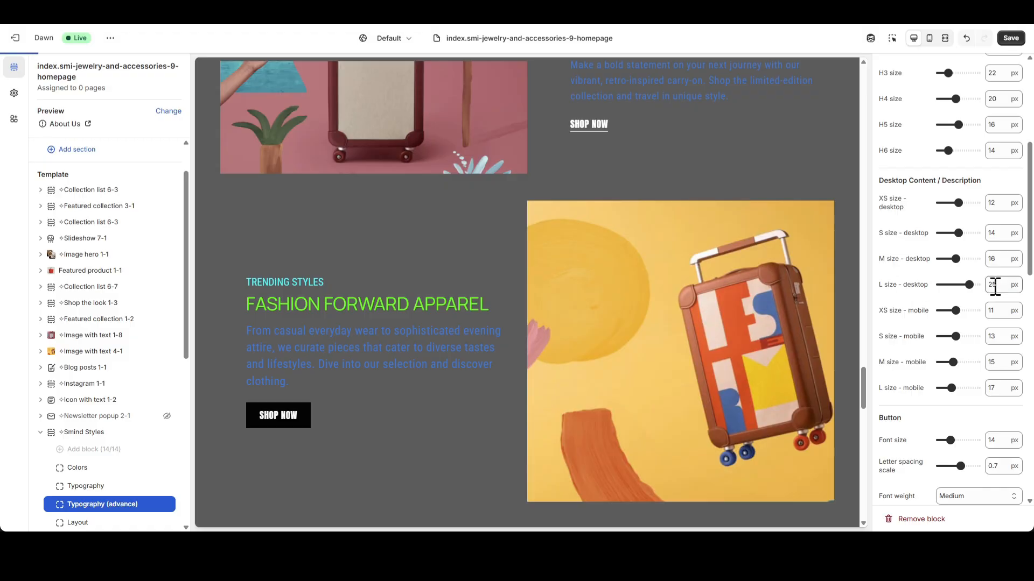
pyautogui.doubleClick(1005, 285)
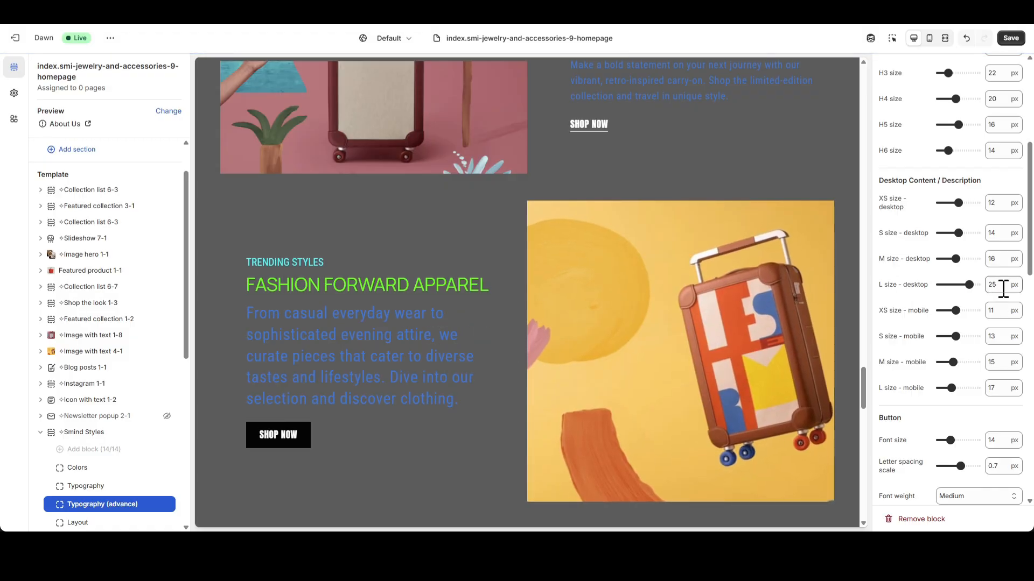
pyautogui.write('18')
pyautogui.click(915, 269)
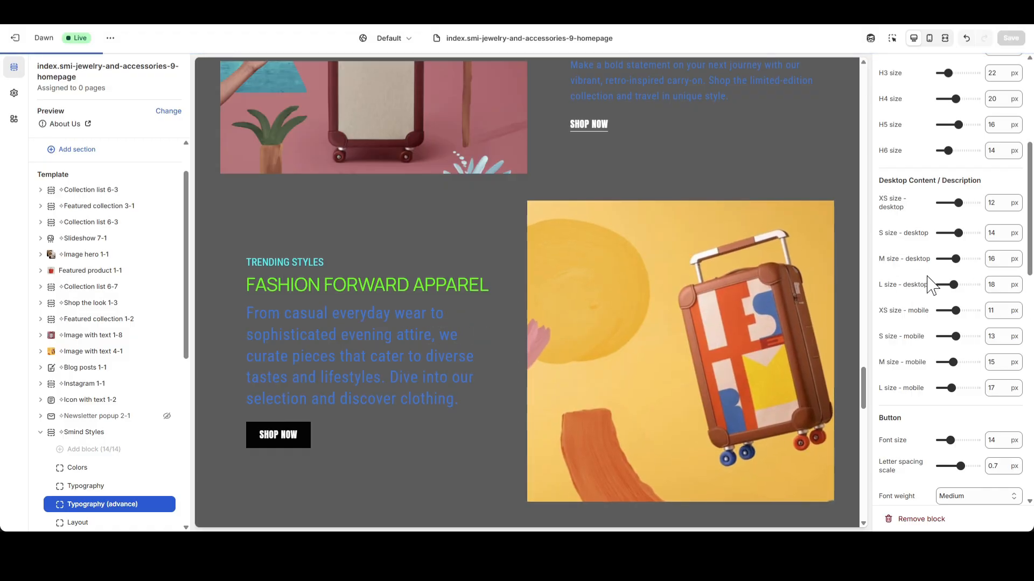
# - Switch the preview to mobile, try an M content size of 20 px on the Artful Escapes Await text, and undo it
pyautogui.scroll(3, 754, 280)
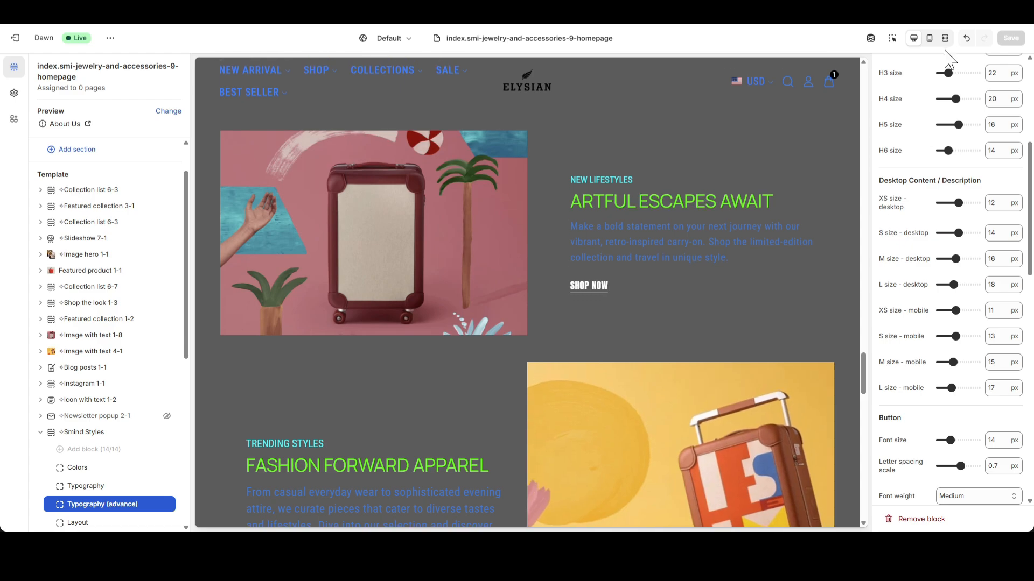
pyautogui.click(929, 38)
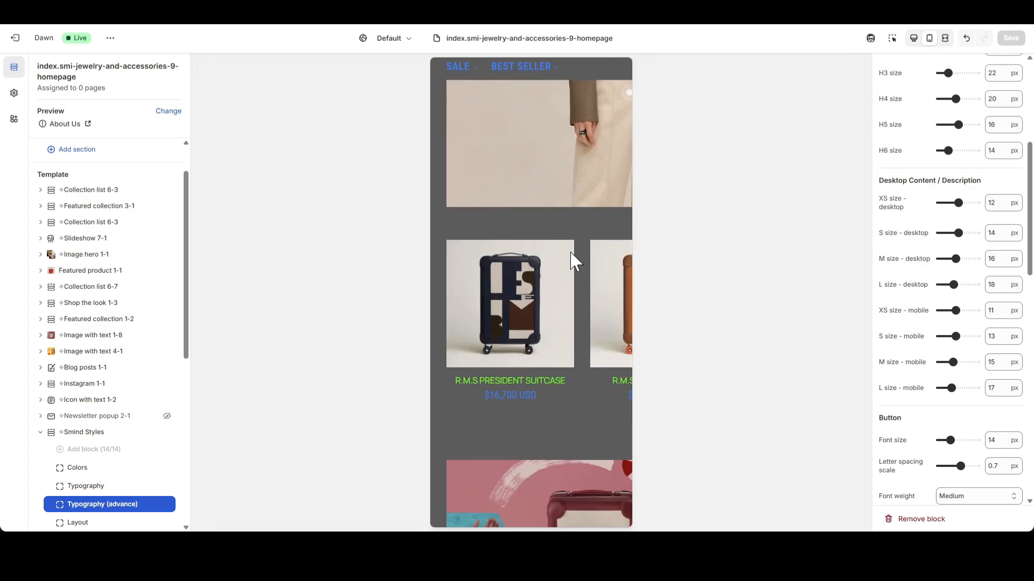
pyautogui.scroll(4, 553, 285)
pyautogui.scroll(-6, 556, 290)
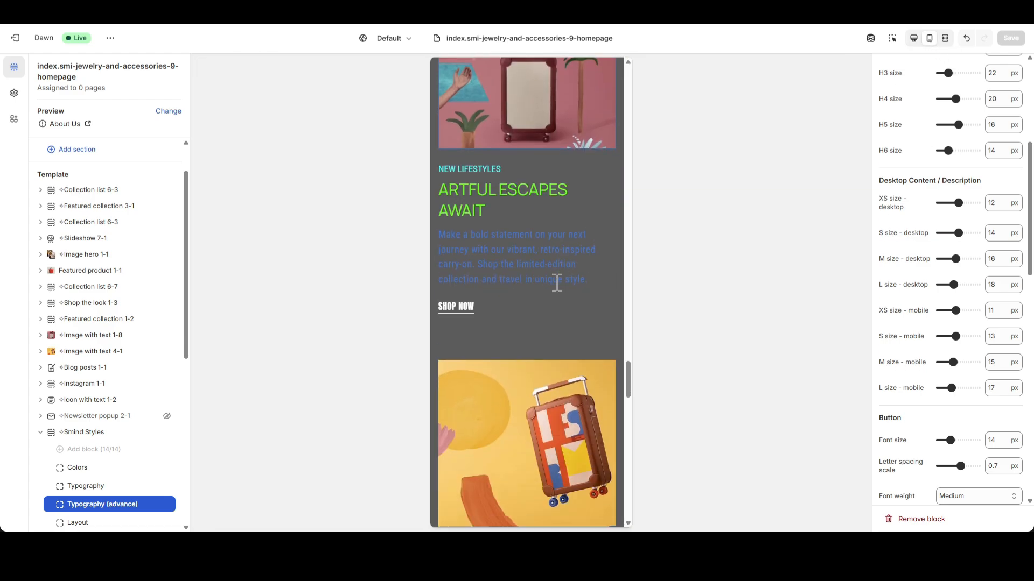
pyautogui.moveTo(1000, 364); pyautogui.dragTo(975, 368)
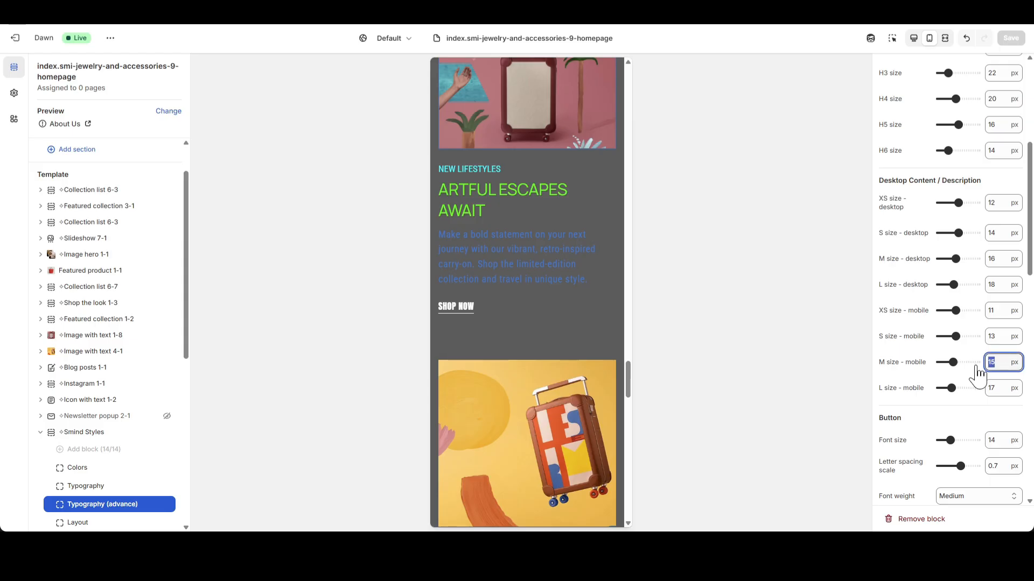
pyautogui.write('20')
pyautogui.press('Return')
pyautogui.hotkey('ctrl', 'z')
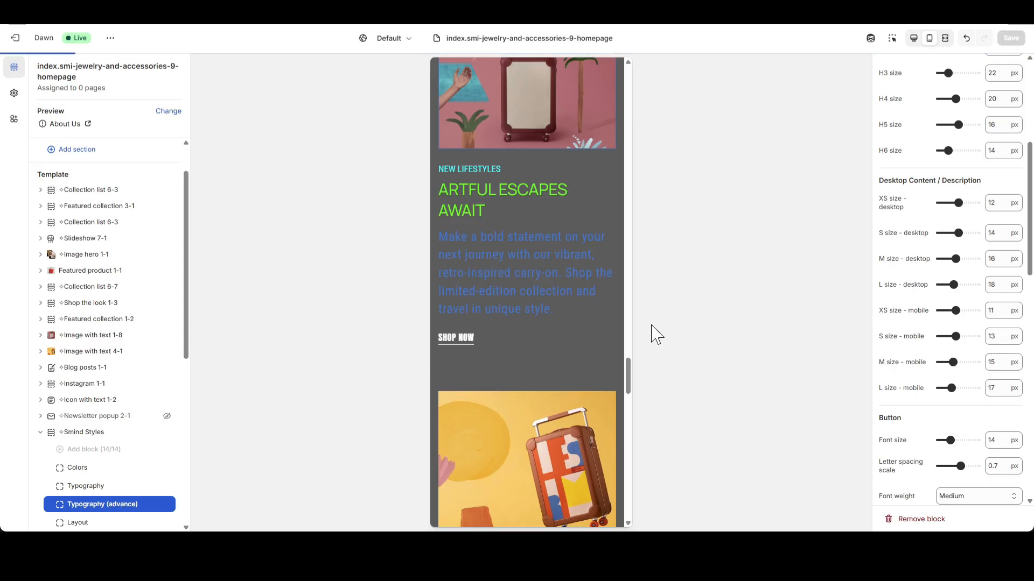
# - Try a mobile L content size of 20 px on the Fashion Forward Apparel text, and set it to 16 px instead
pyautogui.scroll(-5, 554, 293)
pyautogui.moveTo(1000, 388); pyautogui.dragTo(981, 389)
pyautogui.write('20')
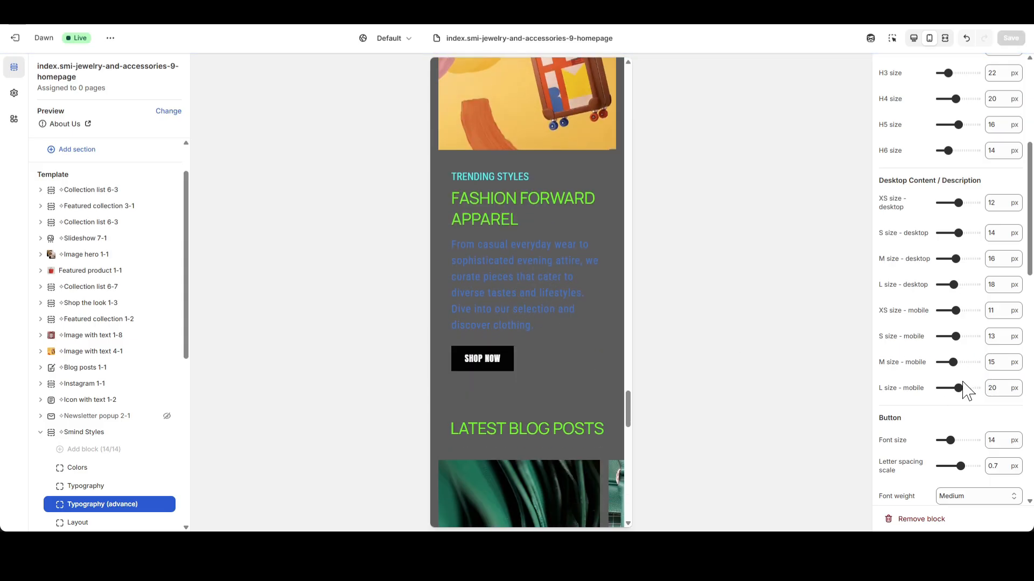
pyautogui.press('Return')
pyautogui.write('16')
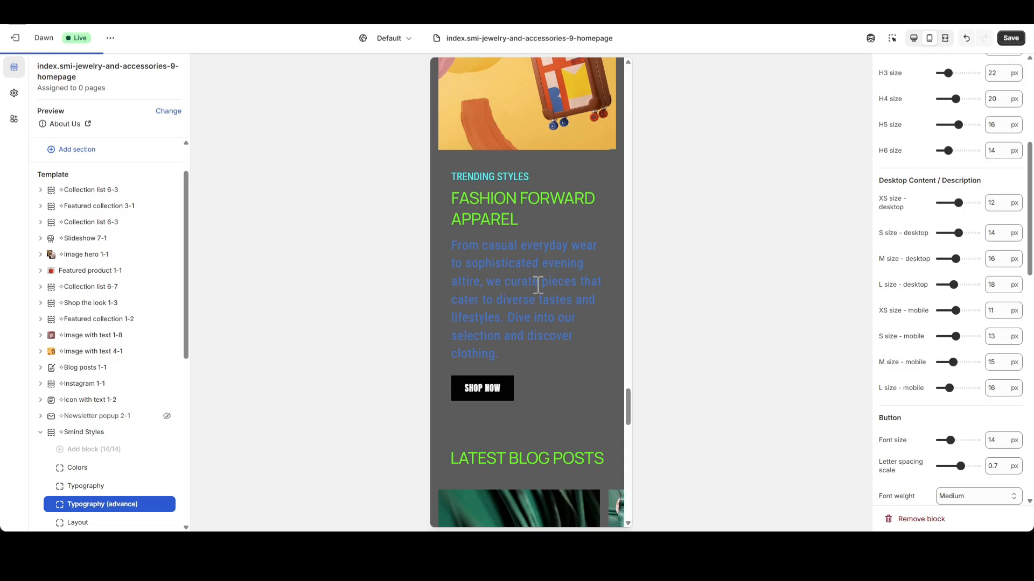
# - Switch the preview back to desktop, try a button font size of 20 px, and undo that change
pyautogui.click(913, 38)
pyautogui.scroll(9, 672, 288)
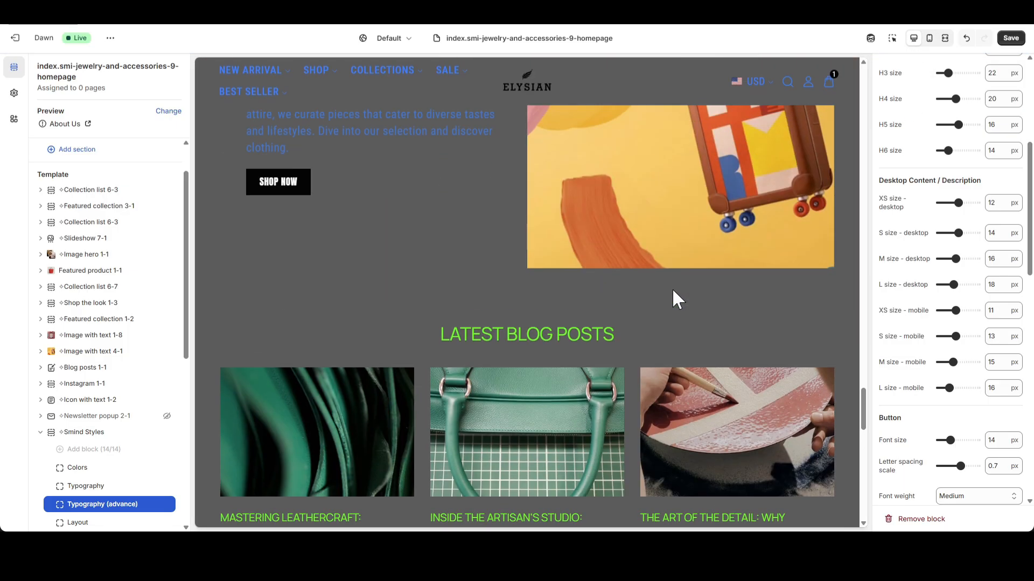
pyautogui.scroll(-1, 544, 288)
pyautogui.scroll(-4, 889, 229)
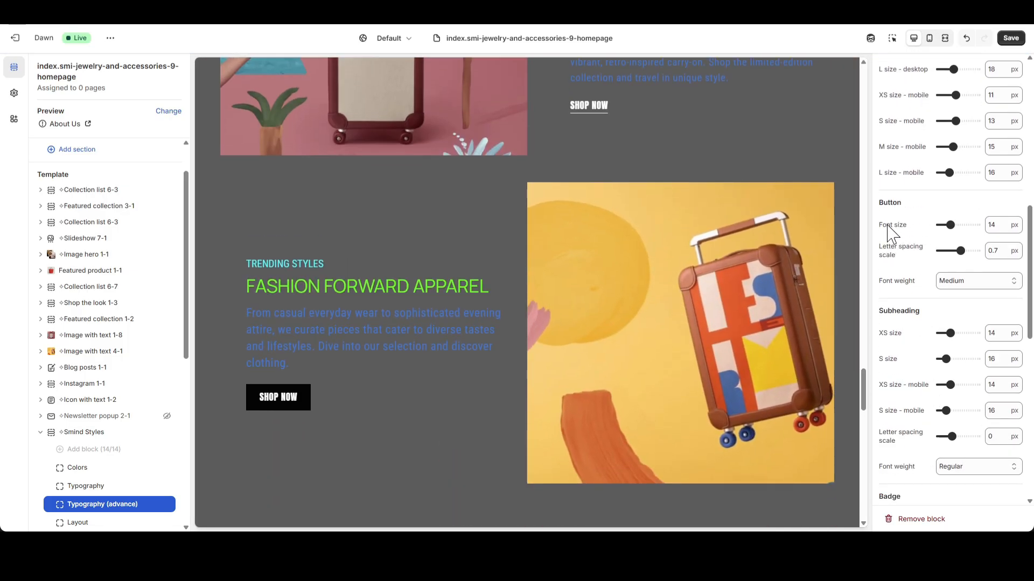
pyautogui.moveTo(1003, 225); pyautogui.dragTo(963, 231)
pyautogui.write('20')
pyautogui.click(958, 209)
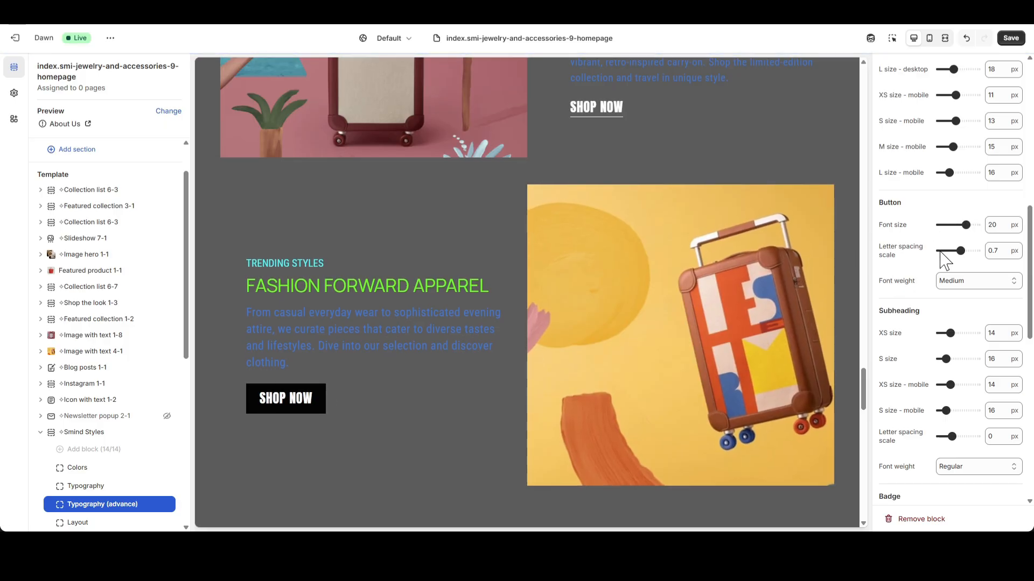
pyautogui.hotkey('ctrl', 'z')
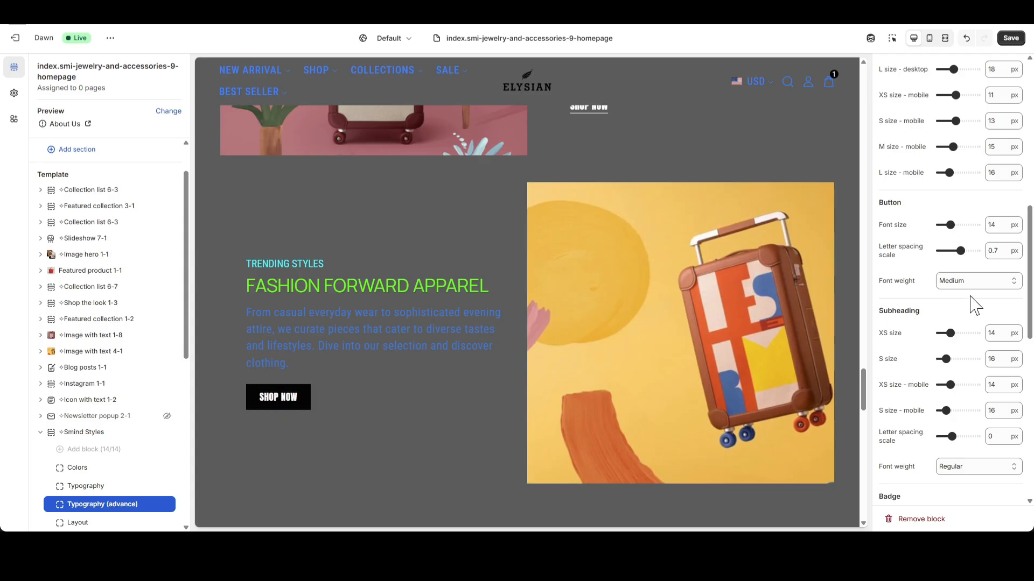
# - Set the button letter spacing scale to 0.6 px, try the Light font weight, and settle on Regular
pyautogui.moveTo(962, 250)
pyautogui.mouseDown()
pyautogui.moveTo(977, 263)
pyautogui.moveTo(934, 252)
pyautogui.moveTo(959, 251)
pyautogui.mouseUp()
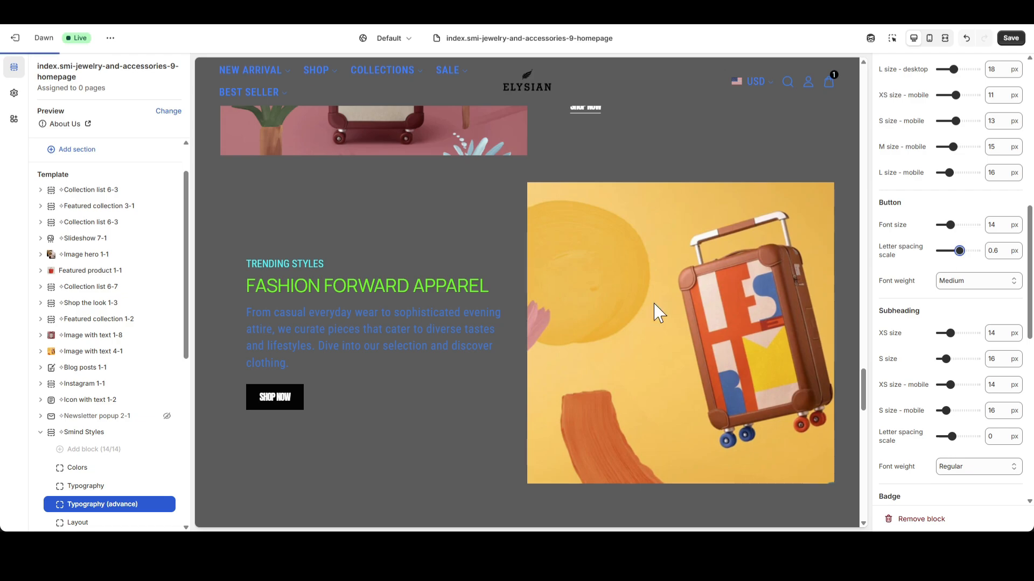
pyautogui.click(959, 288)
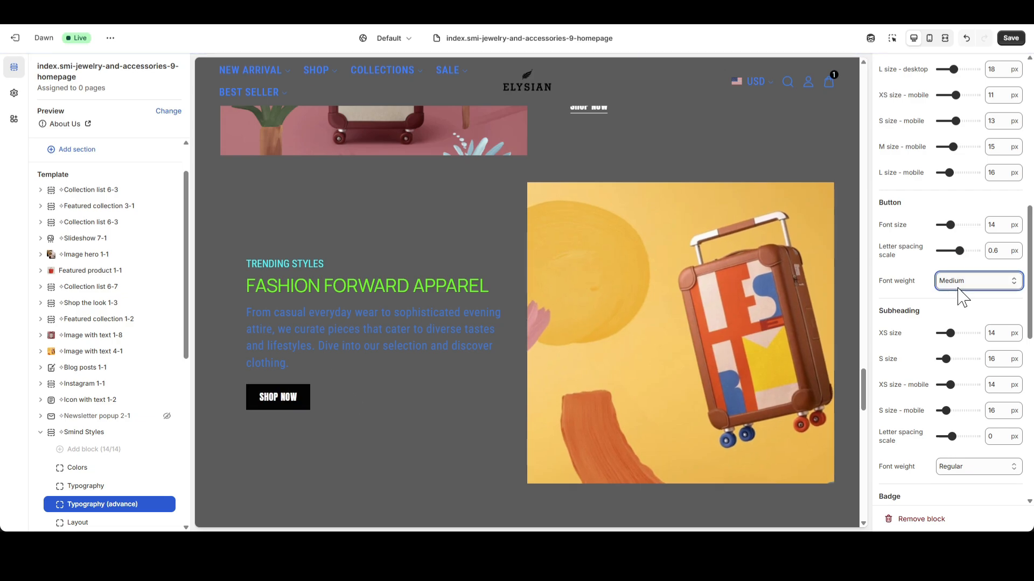
pyautogui.click(958, 296)
pyautogui.scroll(2, 377, 350)
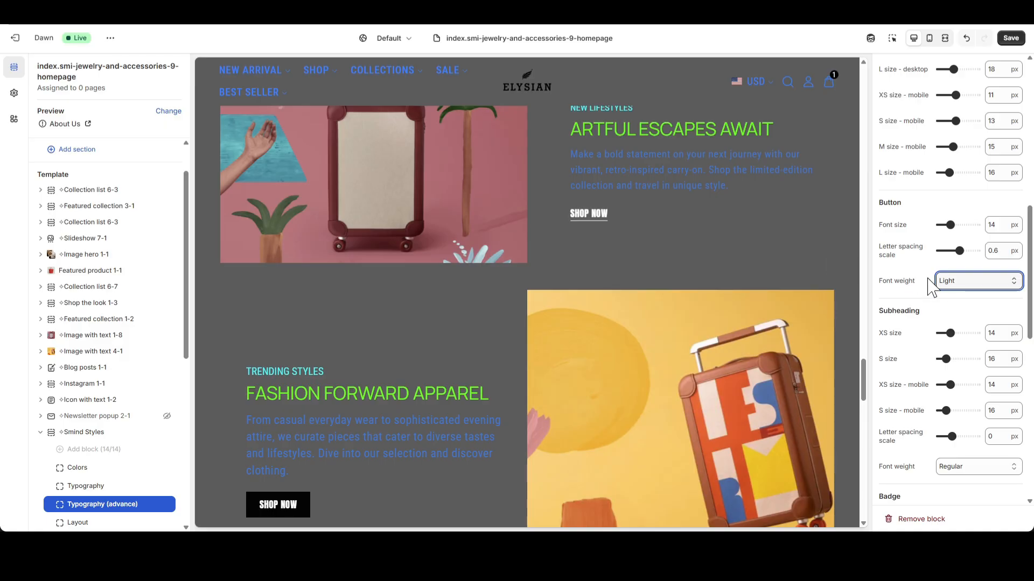
pyautogui.click(960, 370)
pyautogui.click(960, 311)
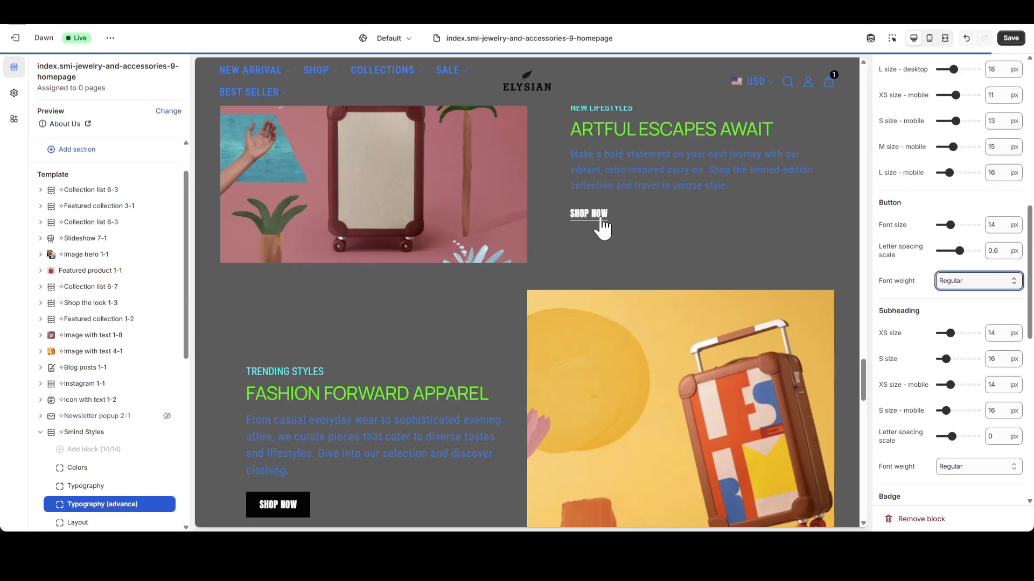
# - Try an XS subheading size of 21 px on the New Lifestyles label and return it to 14 px
pyautogui.scroll(-2, 484, 309)
pyautogui.scroll(3, 467, 315)
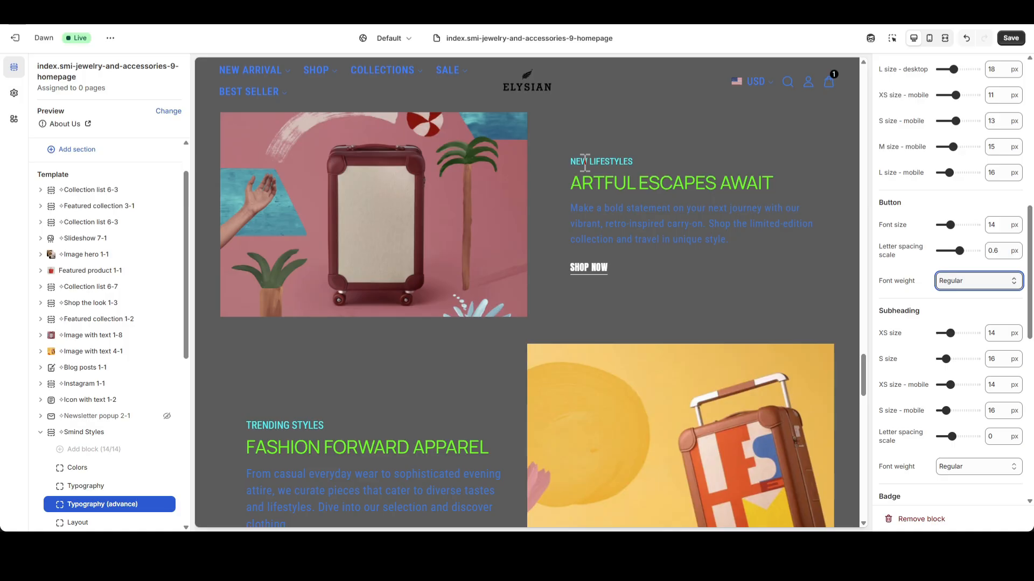
pyautogui.moveTo(585, 163); pyautogui.dragTo(626, 164)
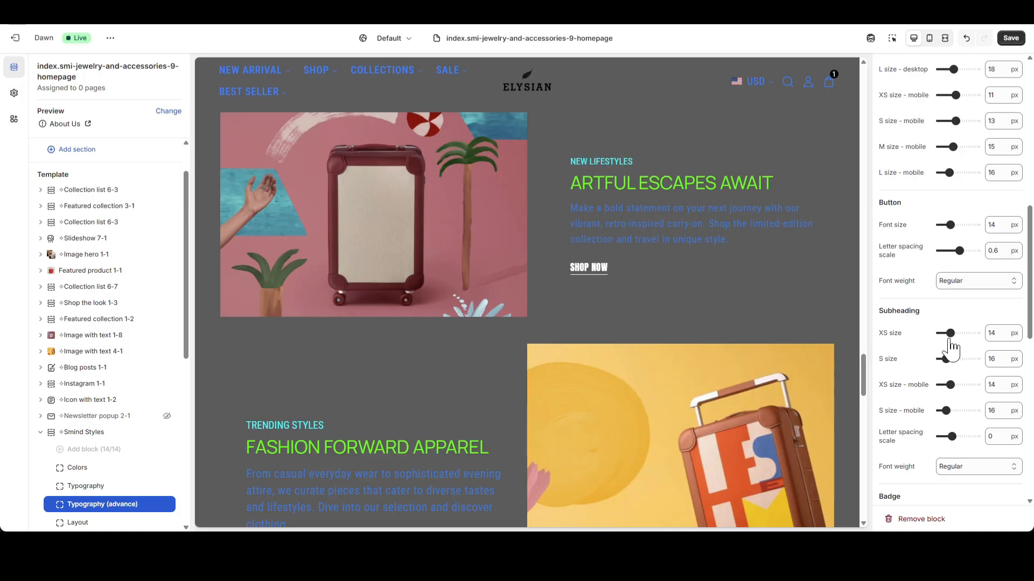
pyautogui.moveTo(956, 334); pyautogui.dragTo(969, 333)
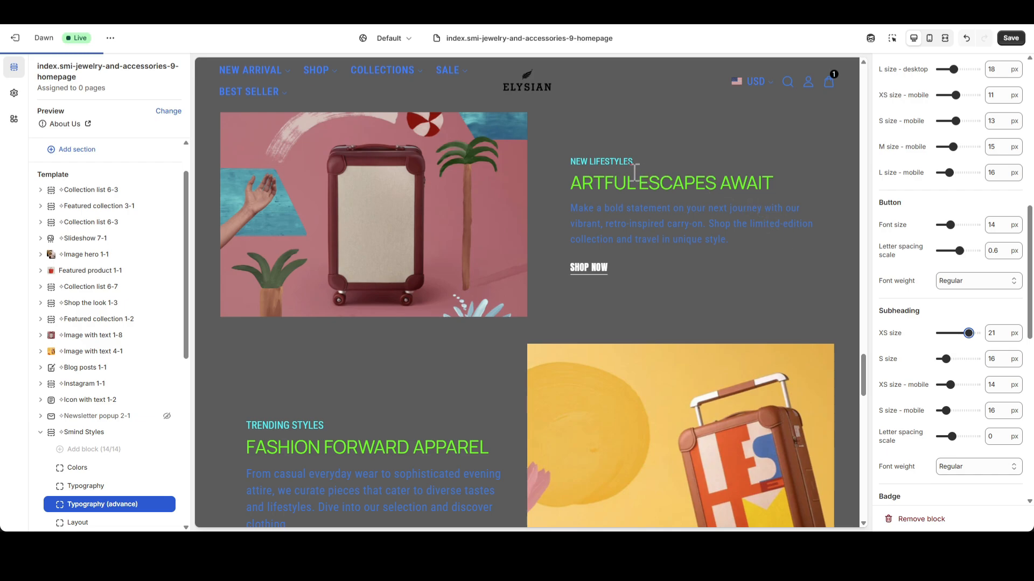
pyautogui.doubleClick(991, 333)
# - Try an S subheading size of 20 px on the Trending Styles label and return it to 16 px
pyautogui.scroll(-2, 298, 409)
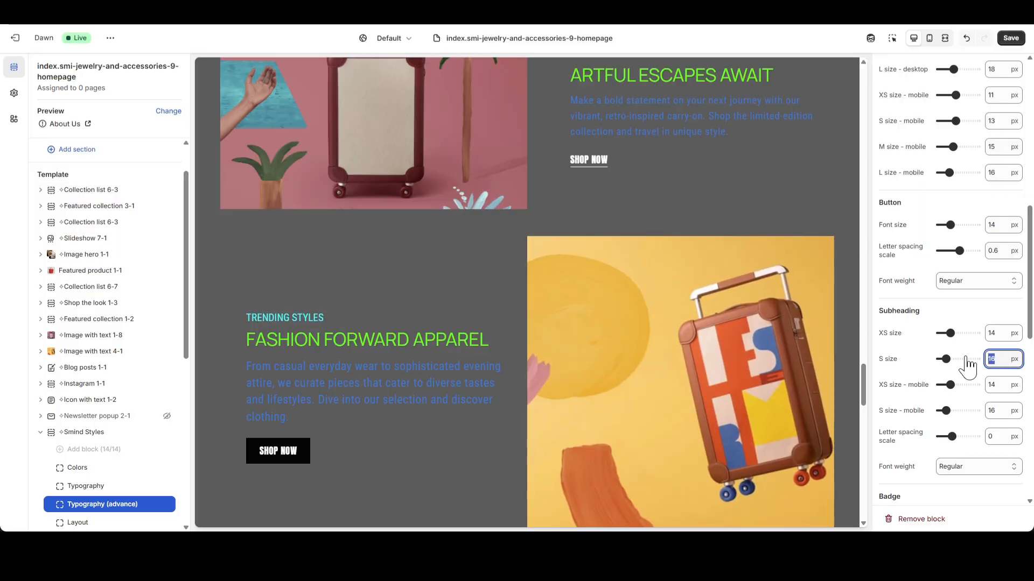
pyautogui.click(975, 318)
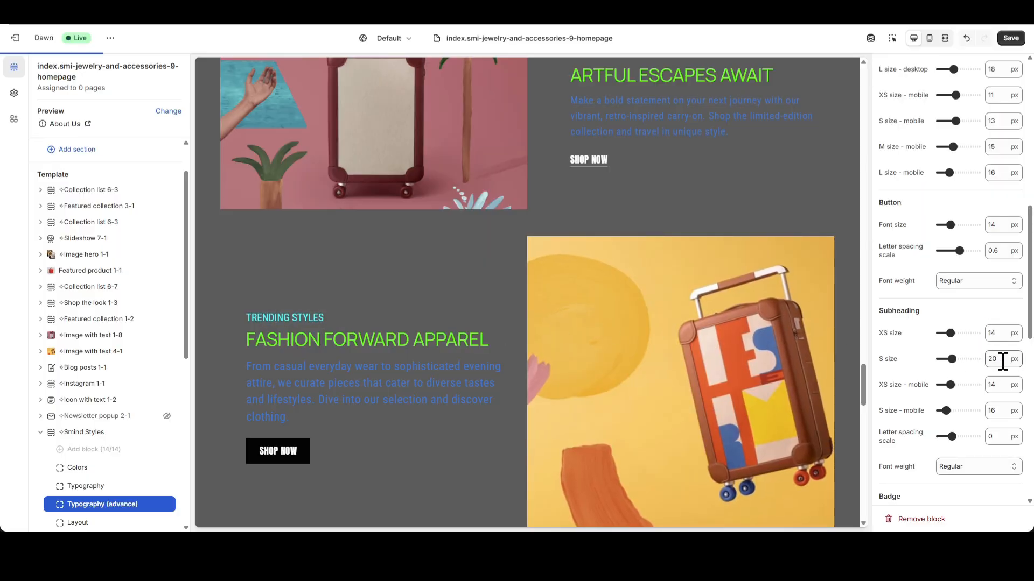
pyautogui.doubleClick(1002, 360)
pyautogui.write('16')
pyautogui.click(969, 323)
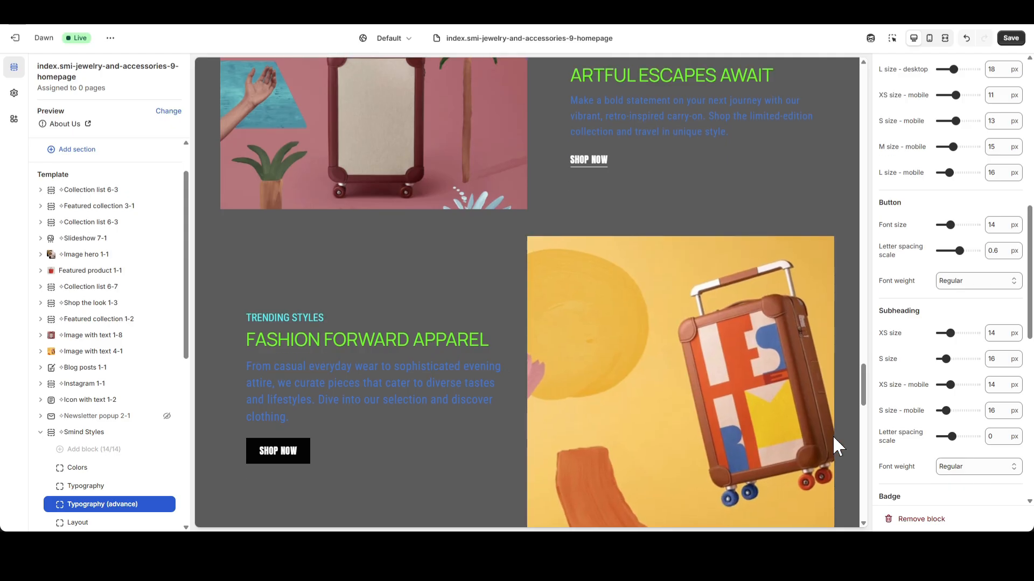
# - Switch the preview to mobile, try an XS mobile subheading size of 20 px, and return it to 14 px
pyautogui.click(929, 38)
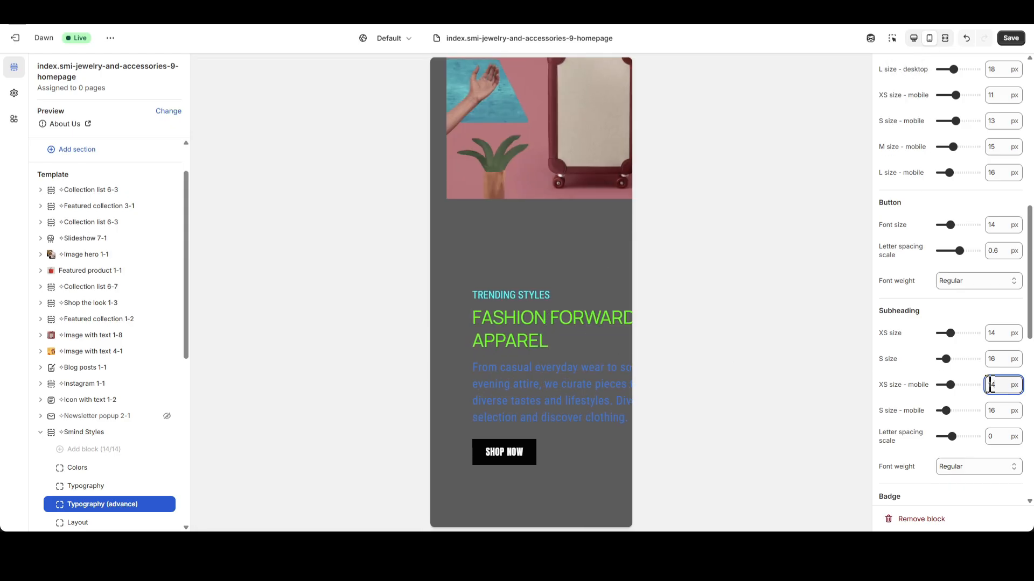
pyautogui.doubleClick(990, 385)
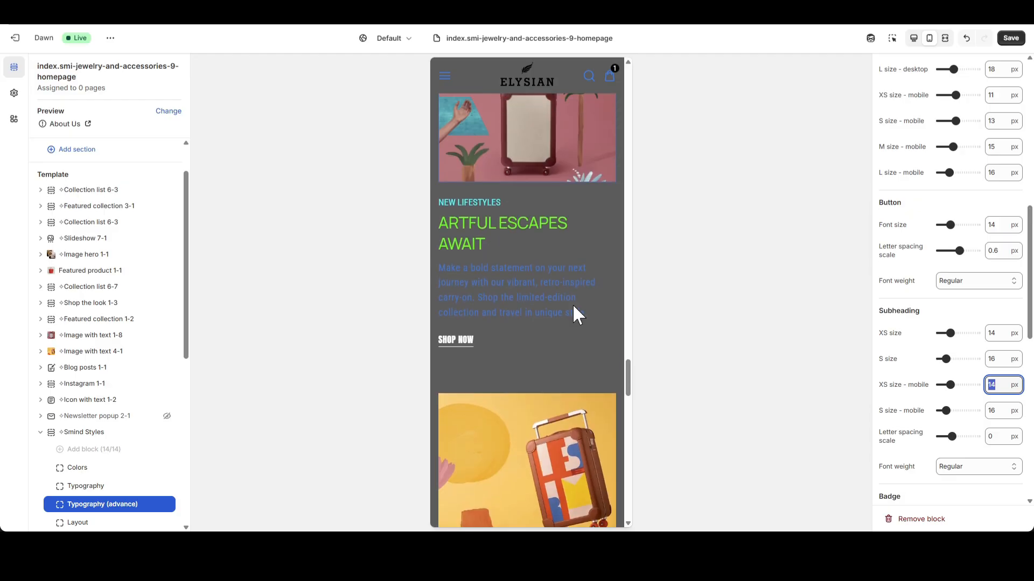
pyautogui.write('20')
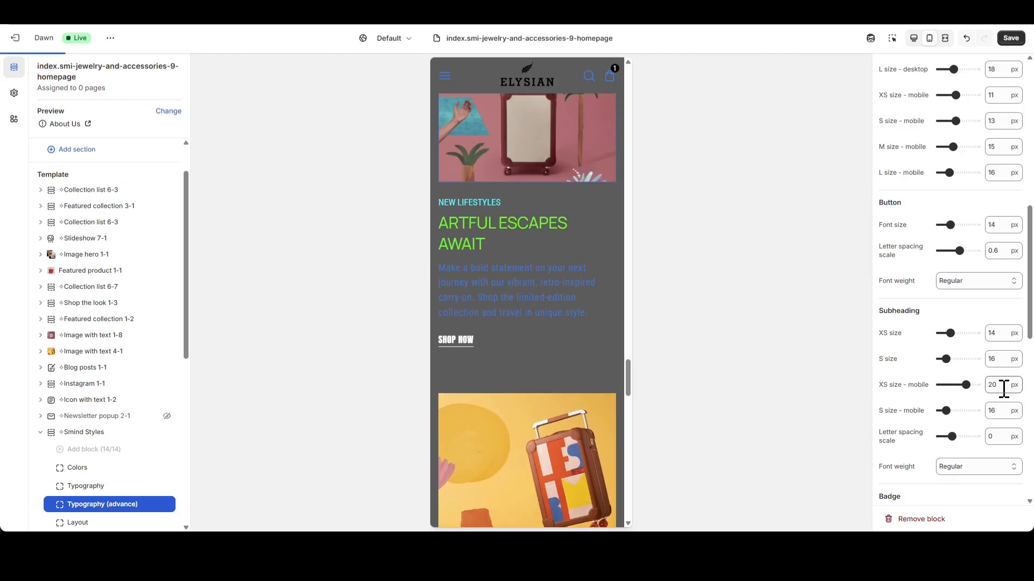
pyautogui.moveTo(1004, 389); pyautogui.dragTo(945, 392)
pyautogui.write('14')
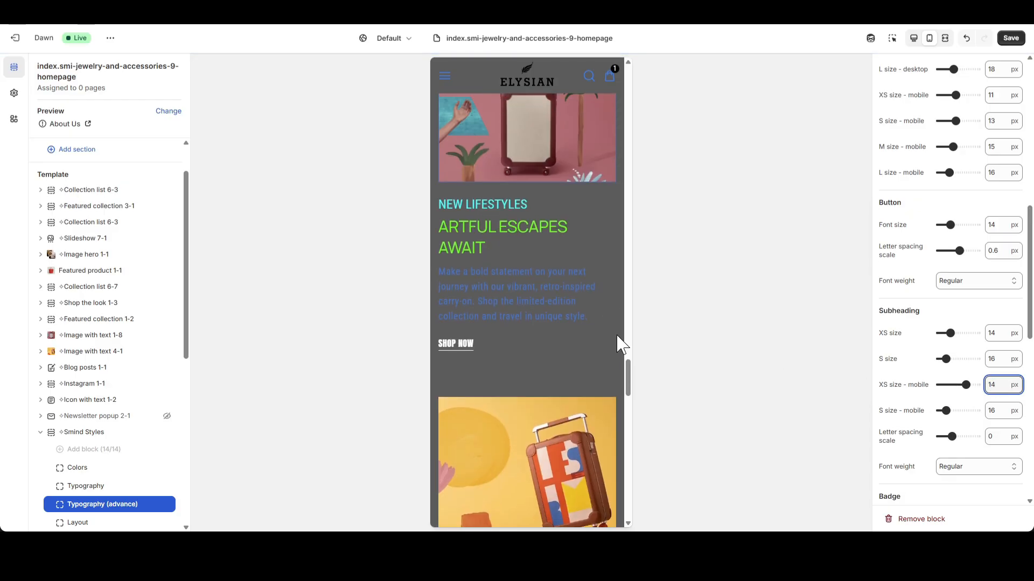
pyautogui.click(550, 323)
# - Try an S mobile subheading size of 20 px on the Trending Styles label and return it to 16 px
pyautogui.scroll(-5, 548, 320)
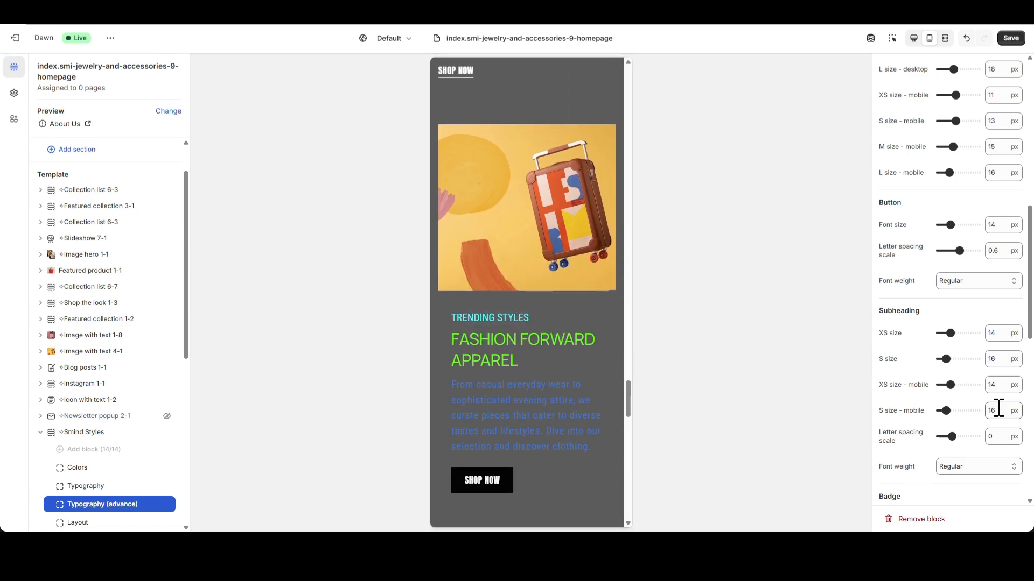
pyautogui.write('20')
pyautogui.click(913, 409)
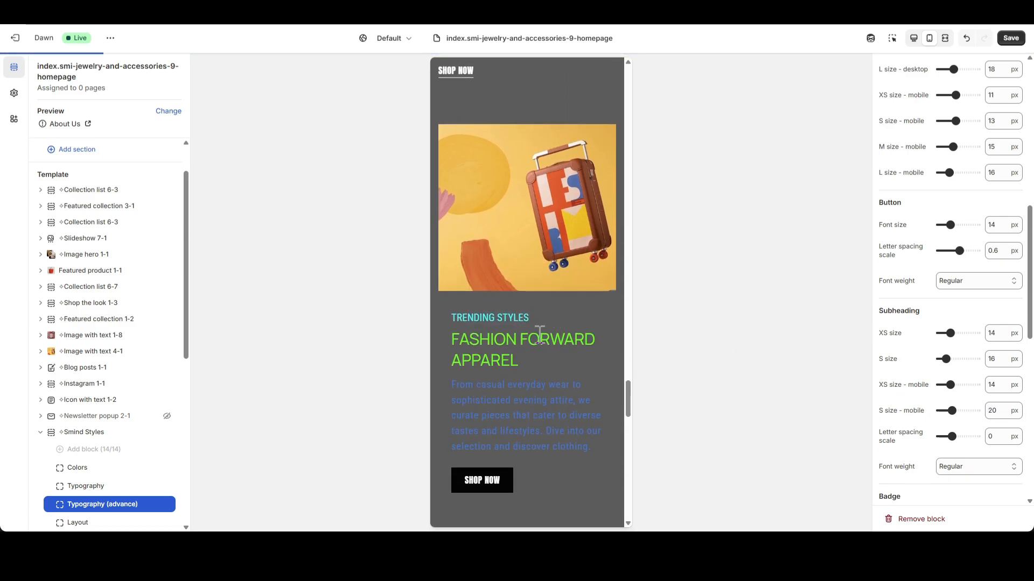
pyautogui.doubleClick(995, 411)
pyautogui.write('16')
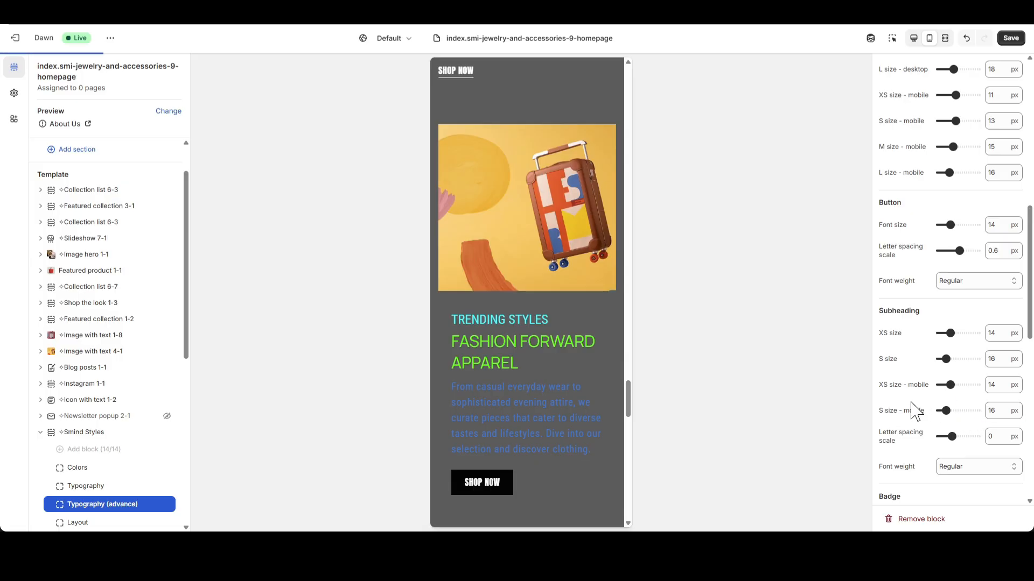
# - Switch the preview to desktop, try a subheading letter spacing scale of 1.8 px, and return it to 0 px
pyautogui.click(914, 38)
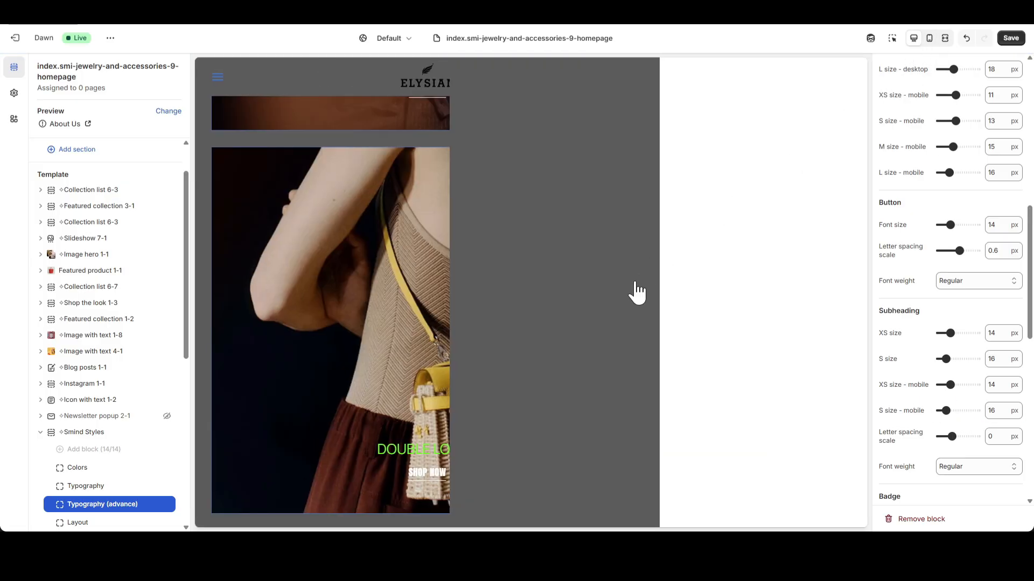
pyautogui.scroll(-10, 654, 315)
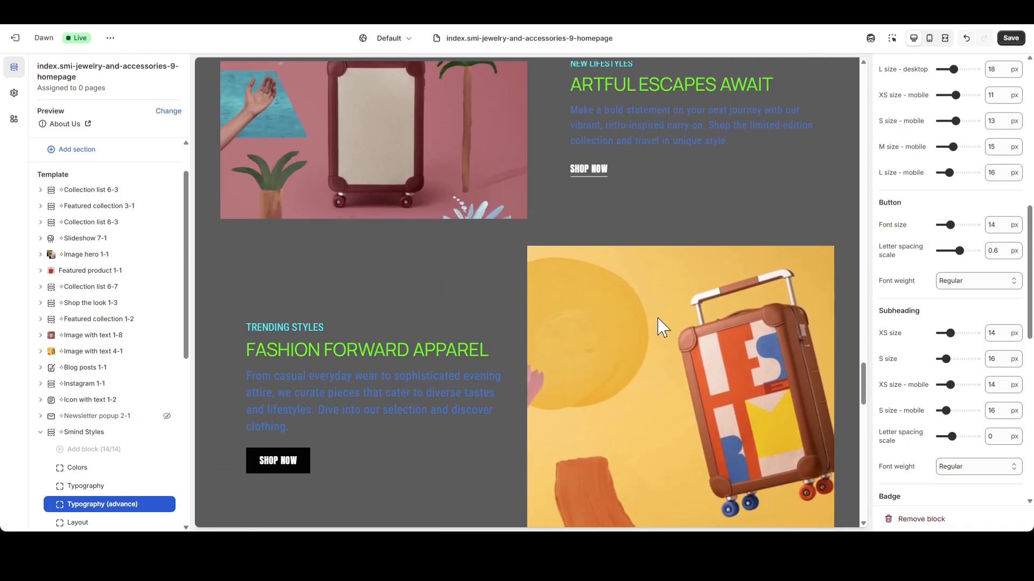
pyautogui.scroll(3, 663, 323)
pyautogui.scroll(1, 612, 150)
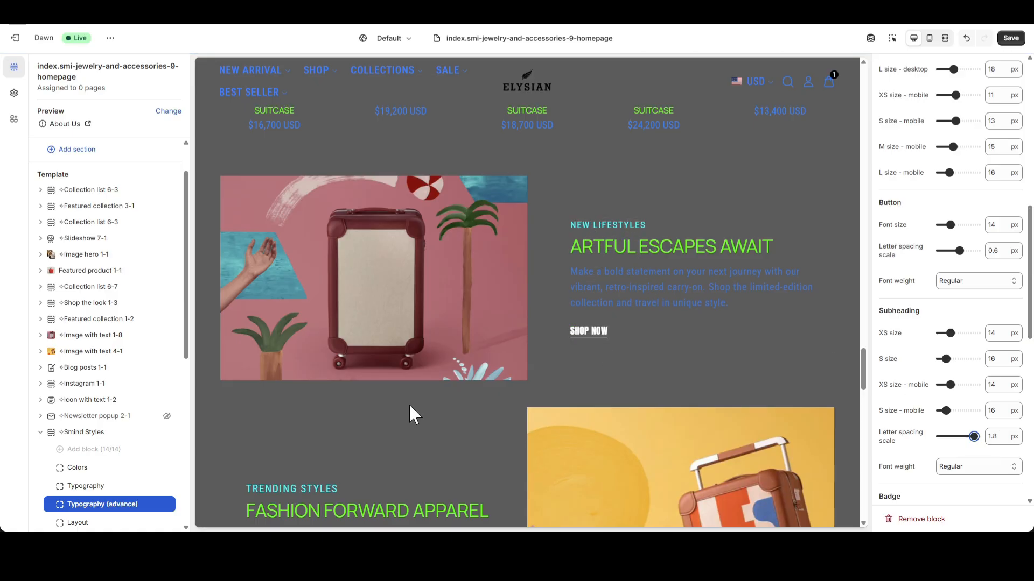
pyautogui.doubleClick(999, 436)
pyautogui.write('0')
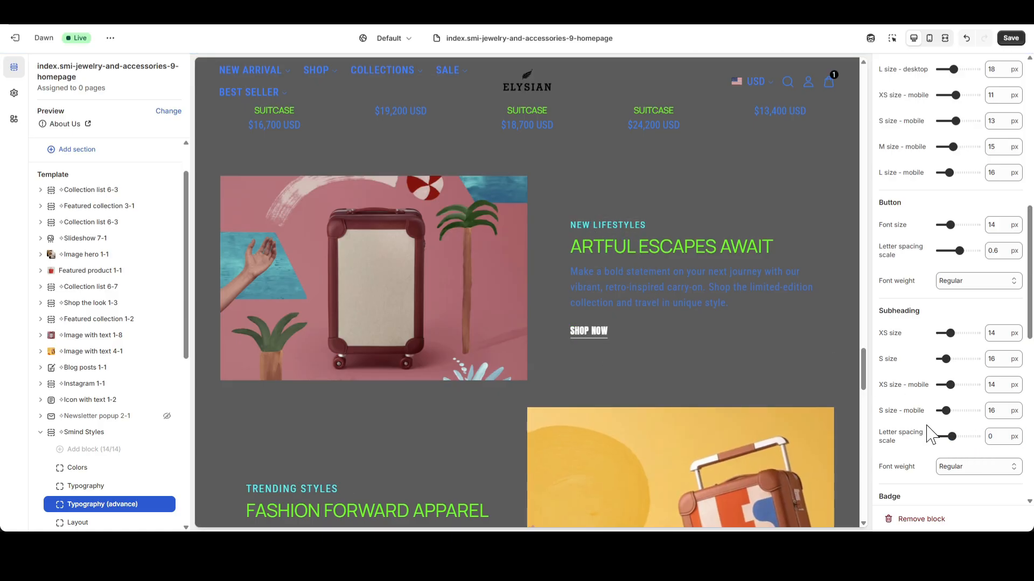
pyautogui.press('Tab')
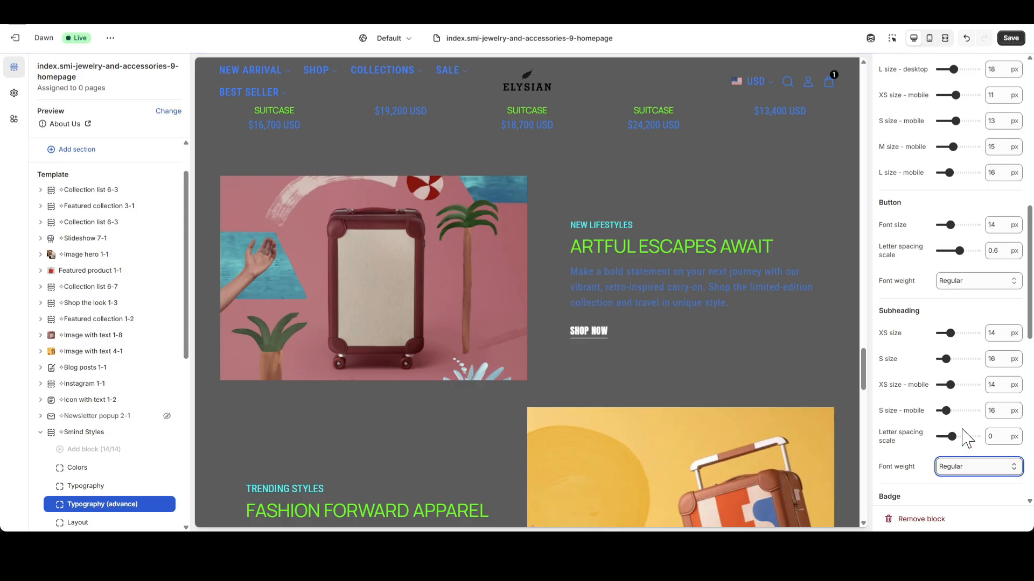
# - Try the Bold and Black subheading font weights on the New Lifestyles and Trending Styles labels and return to Regular
pyautogui.press('Up')
pyautogui.click(960, 447)
pyautogui.click(960, 469)
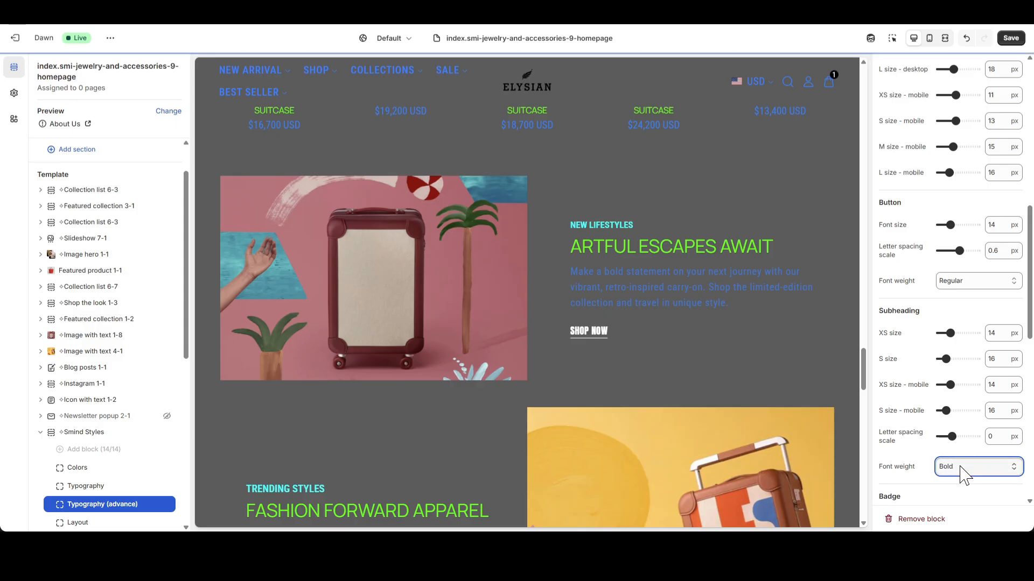
pyautogui.click(961, 450)
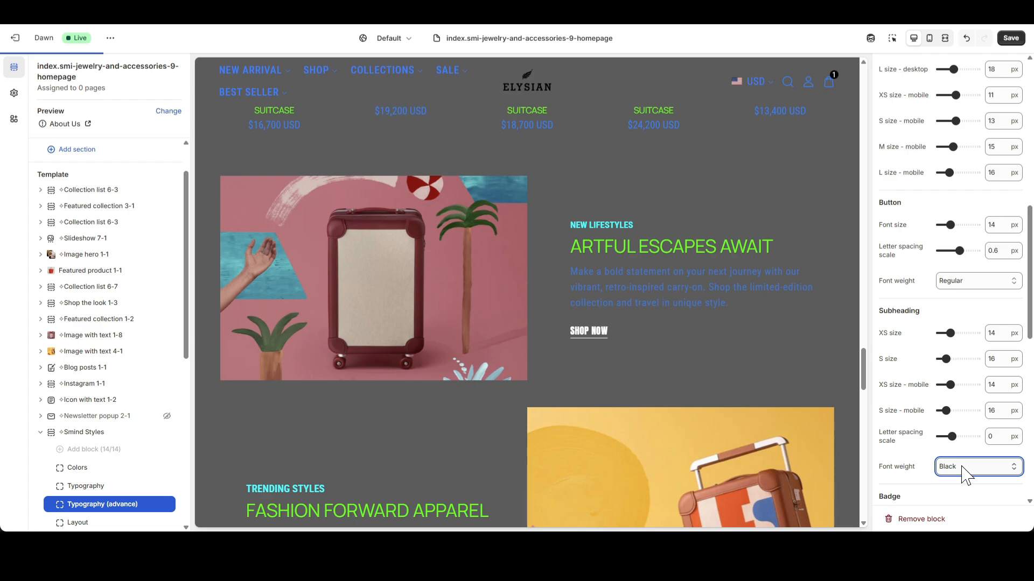
pyautogui.click(962, 467)
pyautogui.click(967, 399)
pyautogui.scroll(-5, 628, 334)
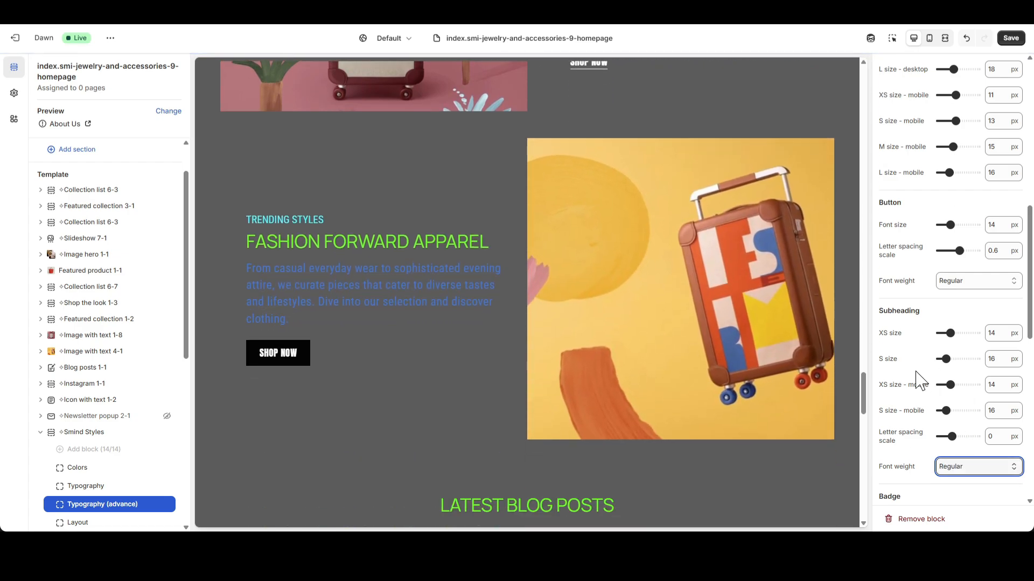
# - Try a badge font size of 20 px on the featured product's sale badge and return it to 14 px
pyautogui.scroll(-3, 948, 372)
pyautogui.scroll(8, 748, 351)
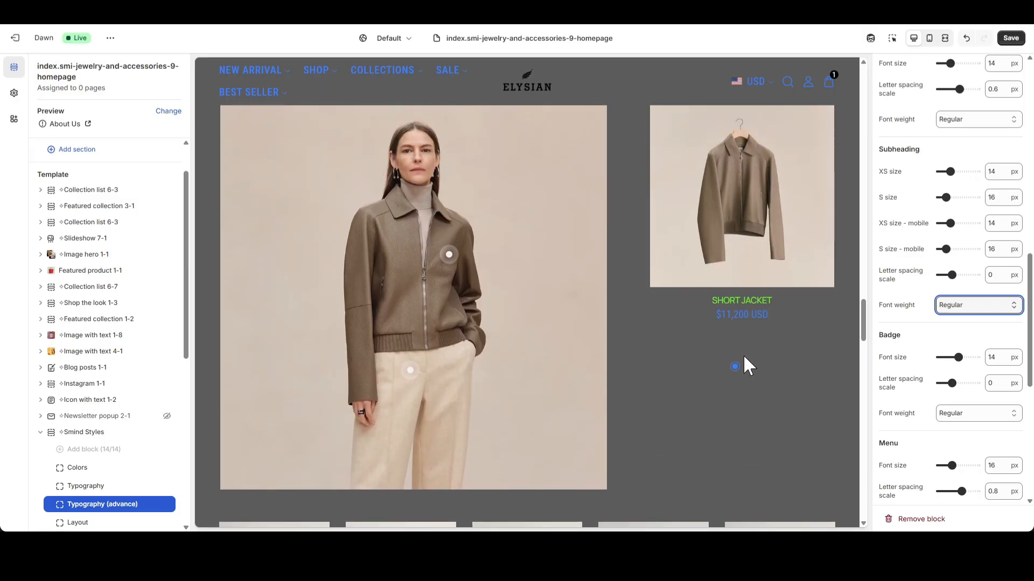
pyautogui.scroll(-10, 746, 355)
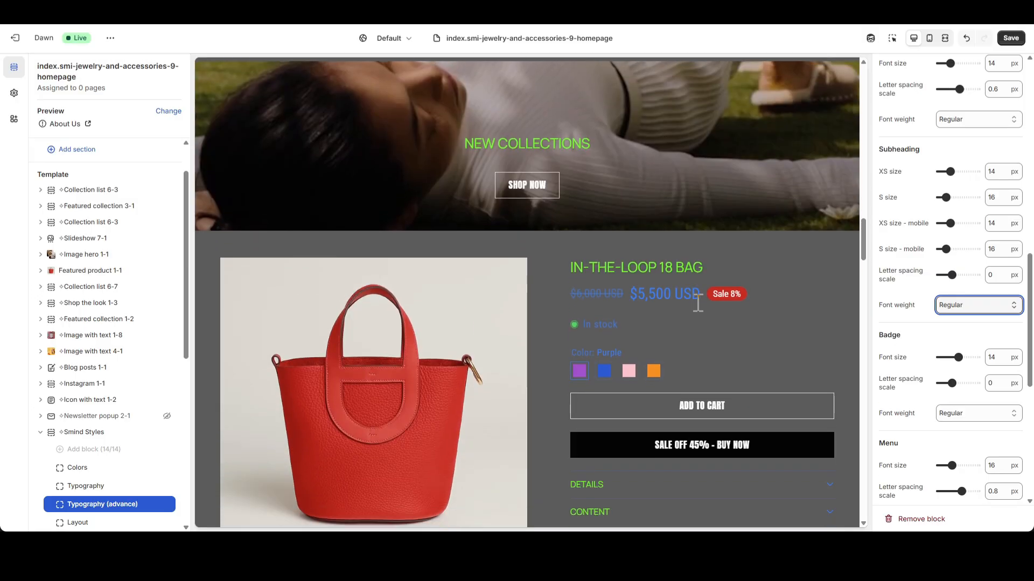
pyautogui.doubleClick(1003, 357)
pyautogui.write('20')
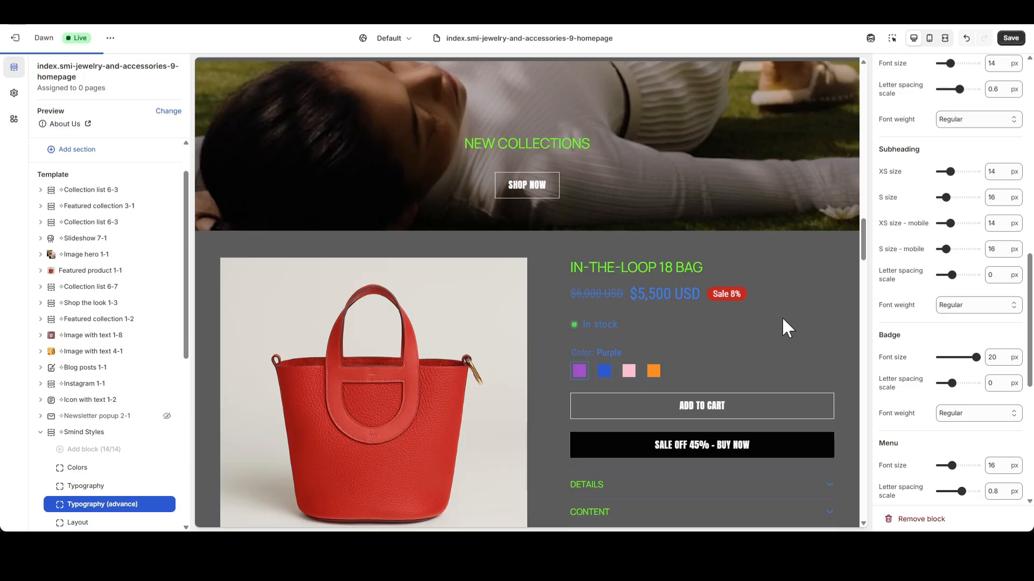
pyautogui.doubleClick(996, 357)
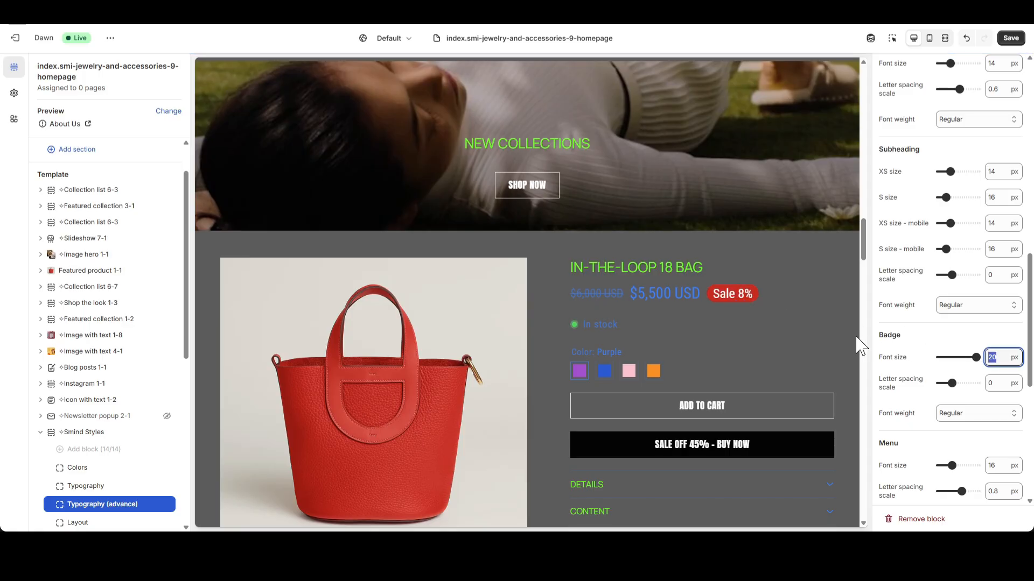
pyautogui.write('14')
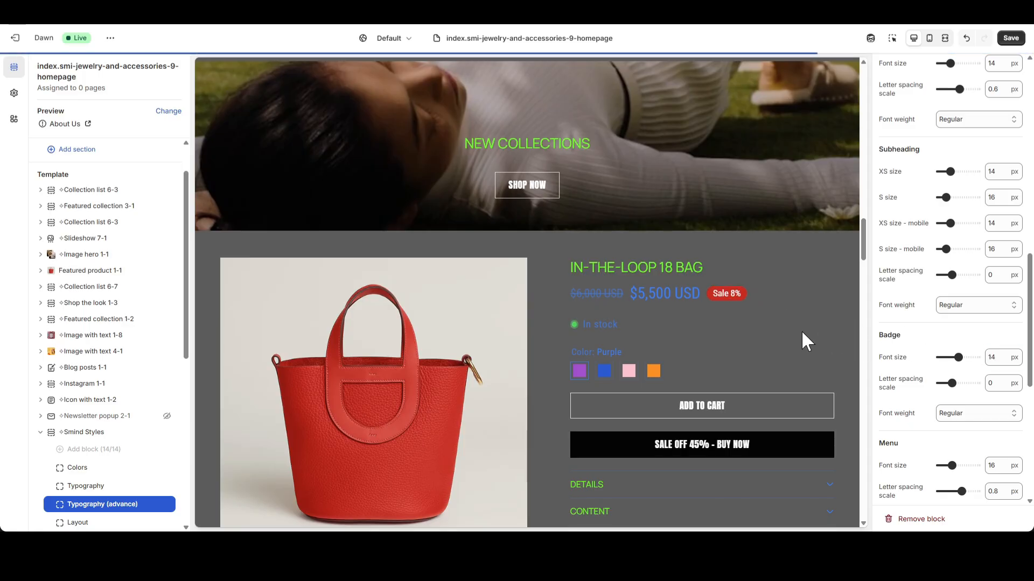
# - Set the badge letter spacing scale to 0.2 px and the badge font weight to Bold
pyautogui.moveTo(952, 383); pyautogui.dragTo(974, 384)
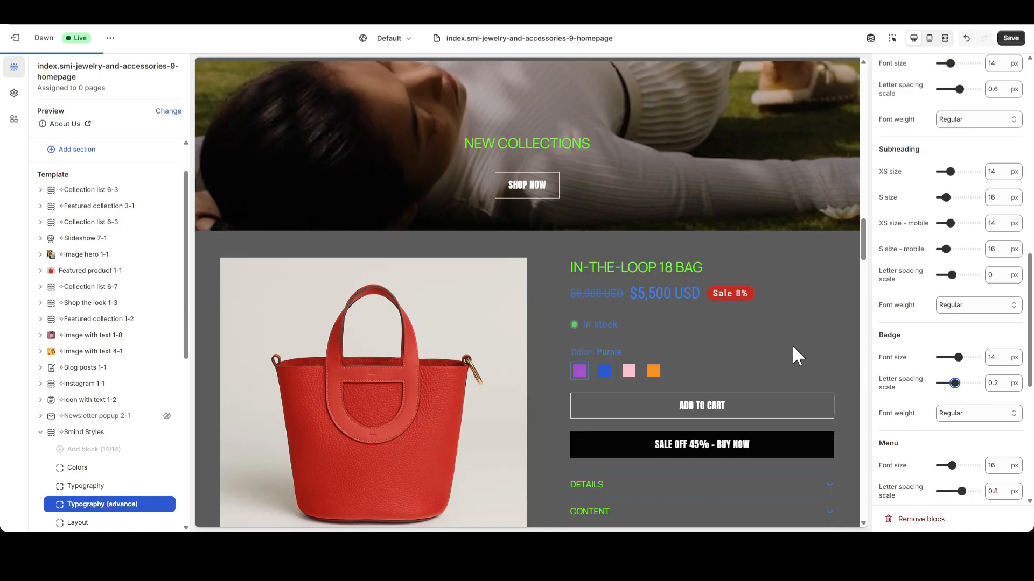
pyautogui.click(958, 419)
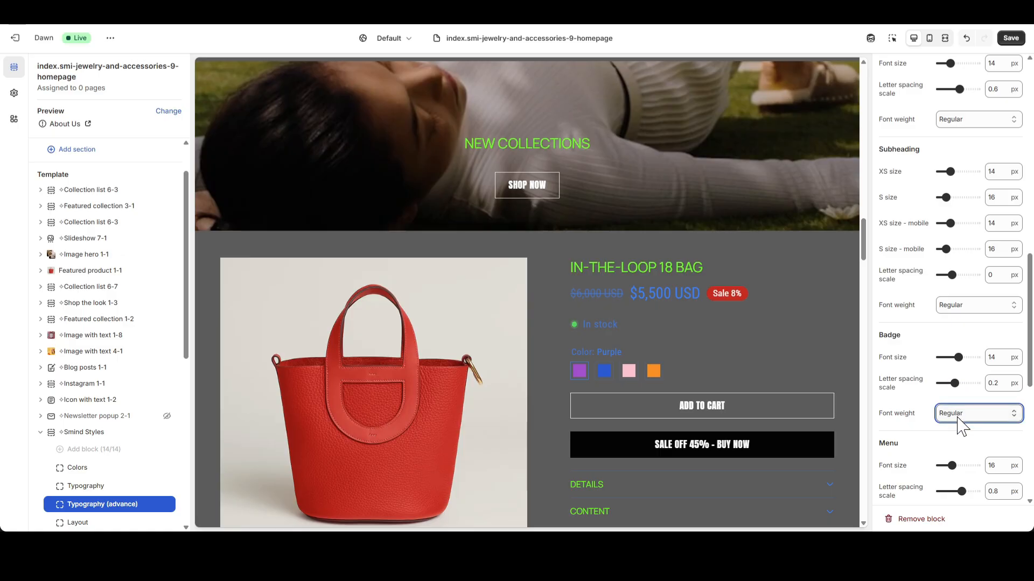
pyautogui.click(961, 429)
pyautogui.click(966, 419)
pyautogui.click(962, 481)
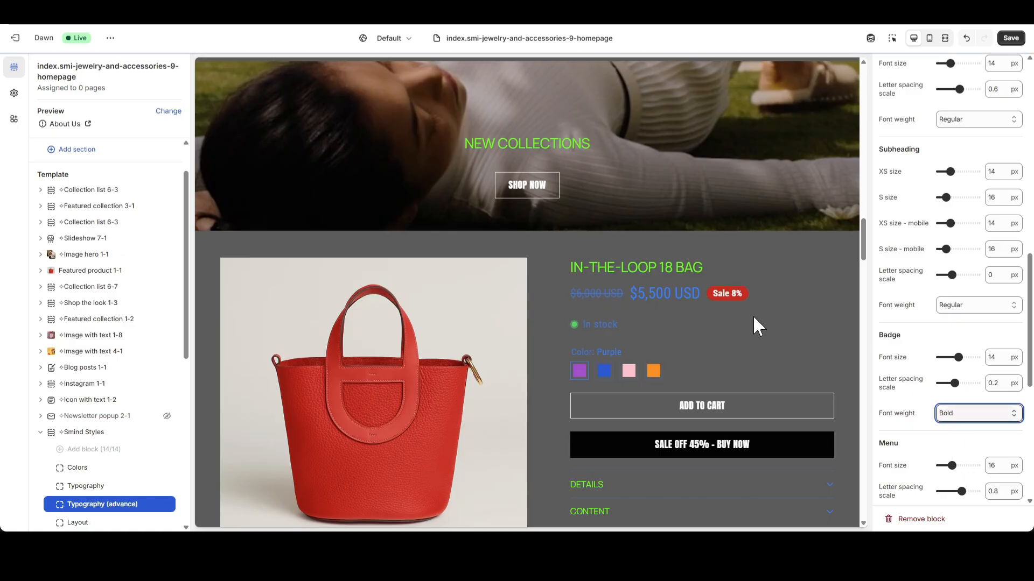
# - Try a menu font size of 24 px on the header navigation and set it to 14 px
pyautogui.scroll(-2, 941, 425)
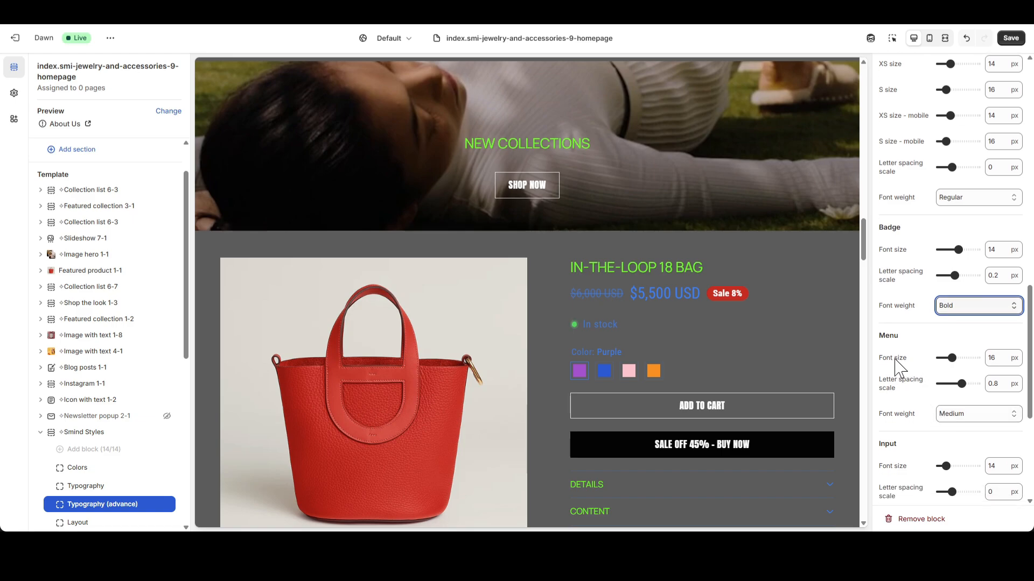
pyautogui.scroll(9, 754, 344)
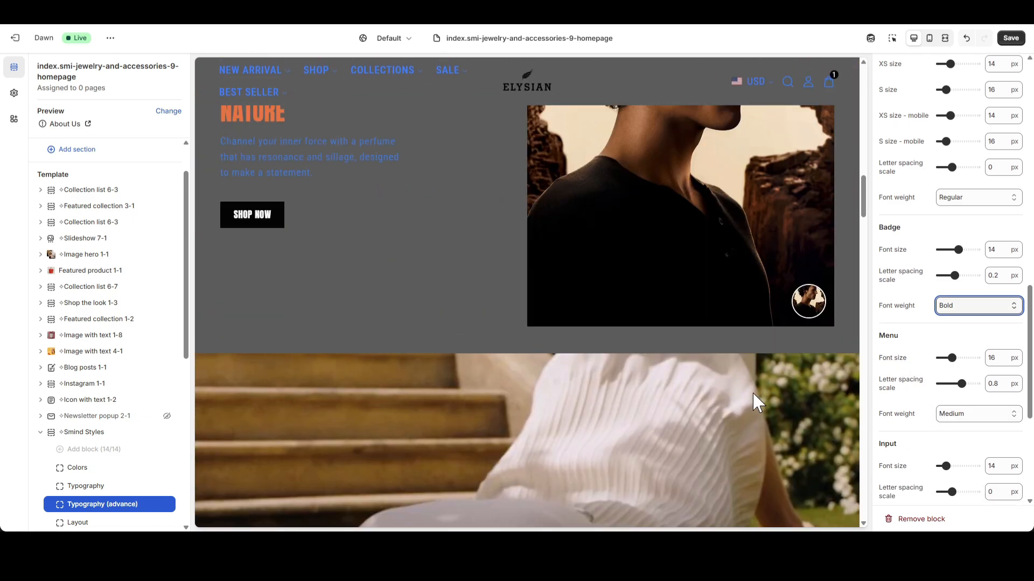
pyautogui.moveTo(952, 358); pyautogui.dragTo(1006, 366)
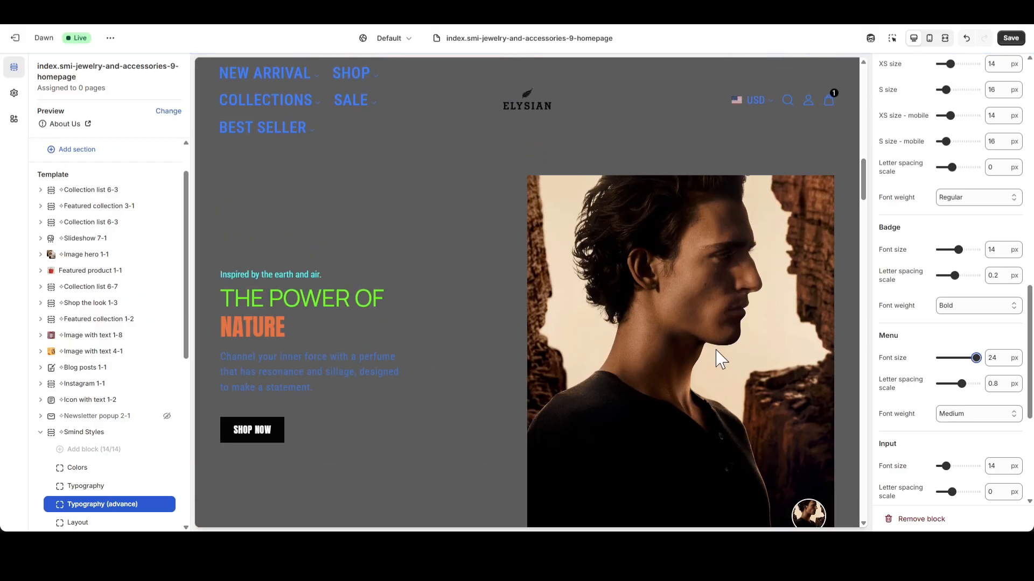
pyautogui.moveTo(319, 114)
pyautogui.click(995, 358)
pyautogui.write('14')
pyautogui.press('Return')
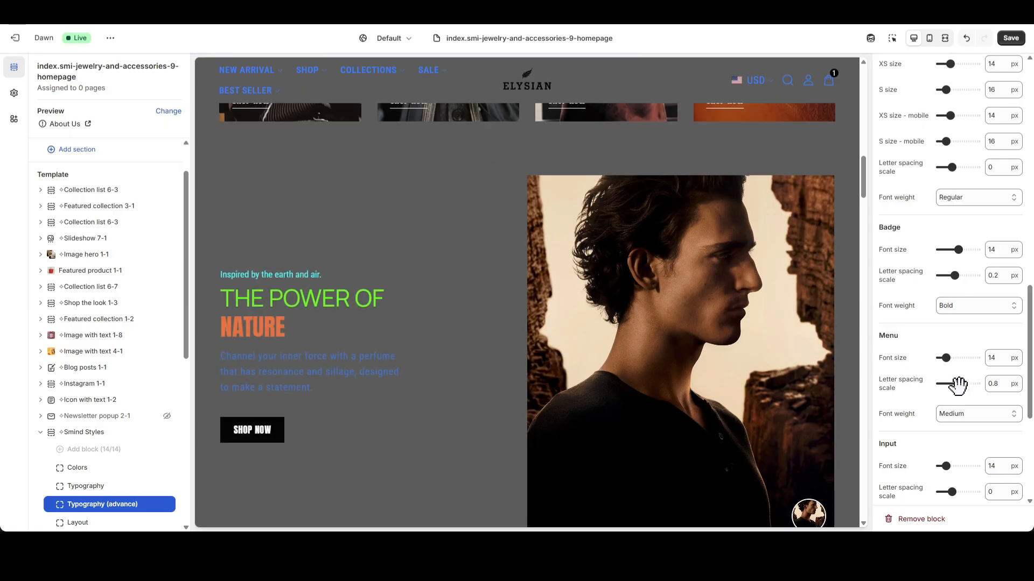
# - Set the menu letter spacing scale to 0.3 px, and try the Light and Black font weights before choosing Semi Bold
pyautogui.moveTo(959, 385)
pyautogui.mouseDown()
pyautogui.moveTo(977, 384)
pyautogui.moveTo(955, 383)
pyautogui.mouseUp()
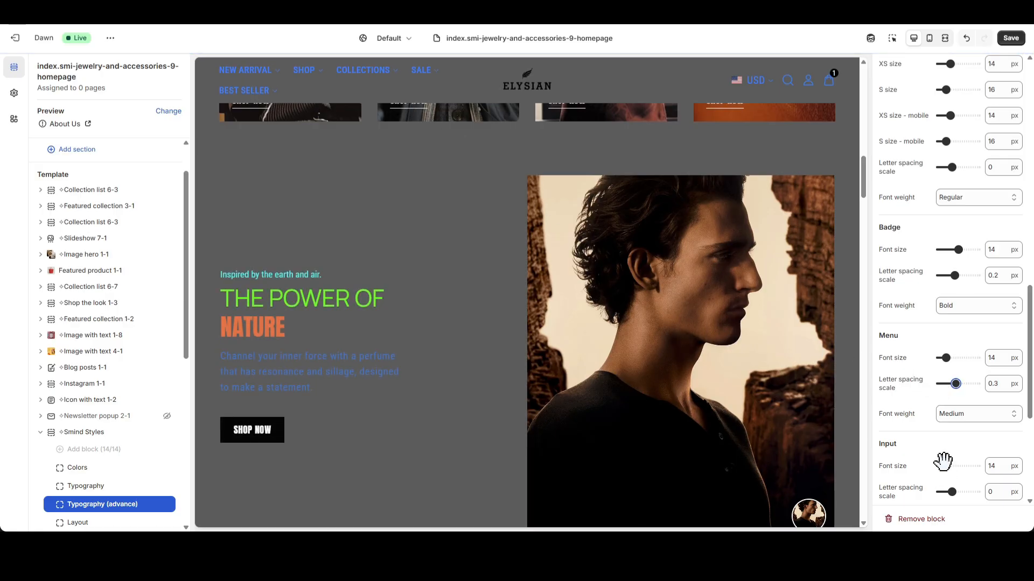
pyautogui.click(969, 419)
pyautogui.click(964, 439)
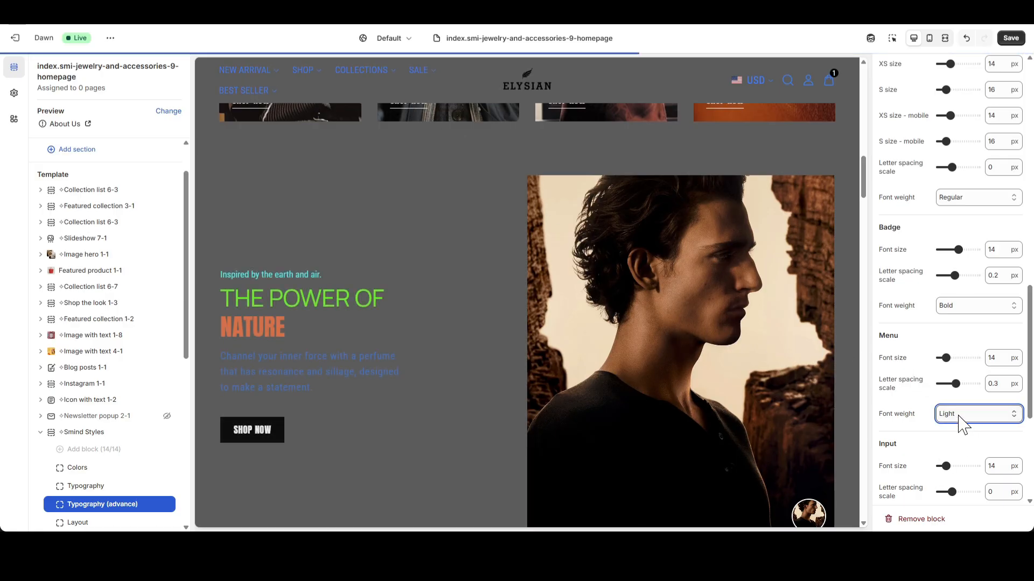
pyautogui.click(961, 422)
pyautogui.click(962, 509)
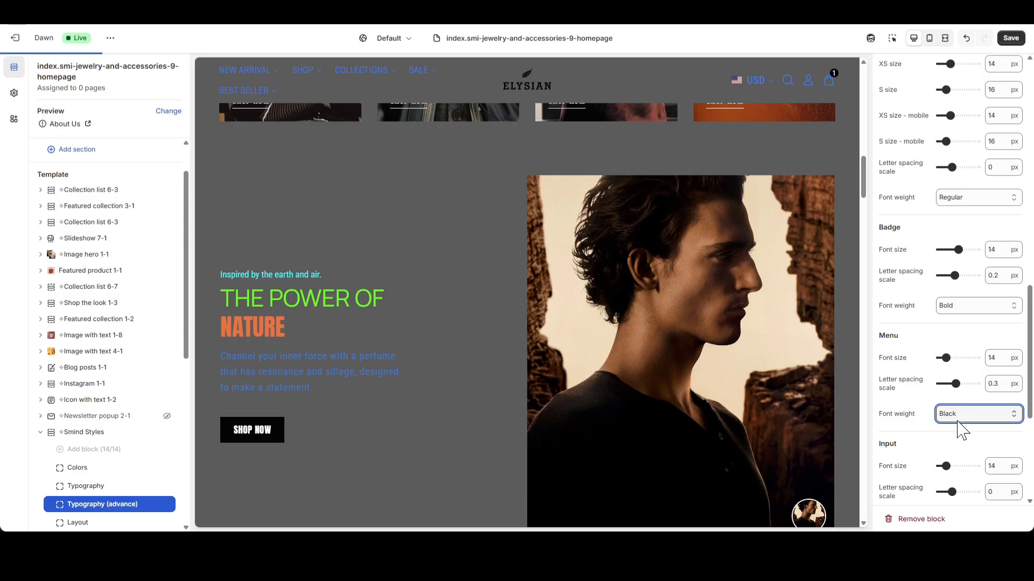
pyautogui.click(957, 469)
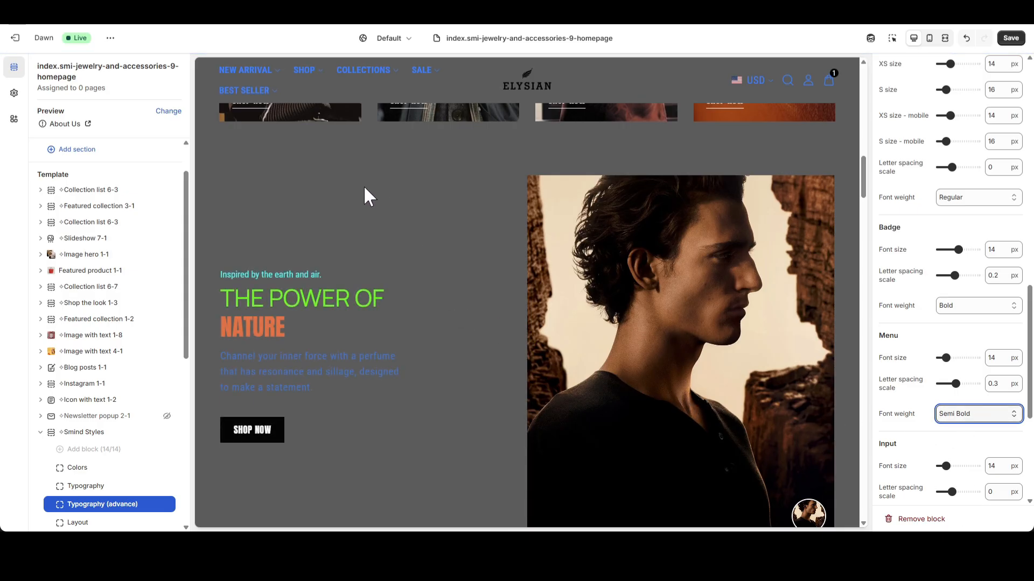
# - Try an input font size of 24 px on the footer's newsletter email field and return it to 14 px
pyautogui.scroll(-3, 952, 408)
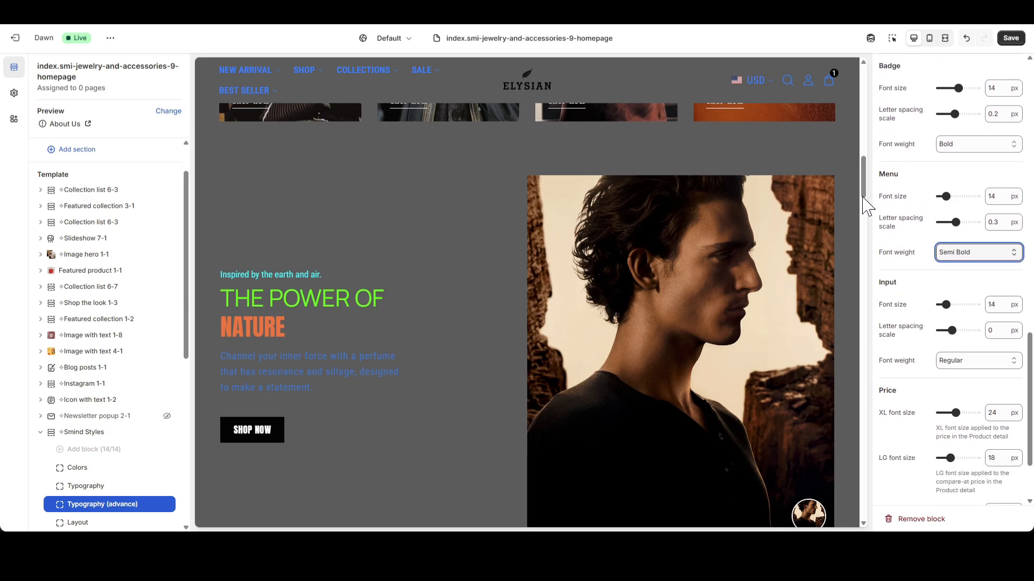
pyautogui.moveTo(863, 183); pyautogui.dragTo(867, 509)
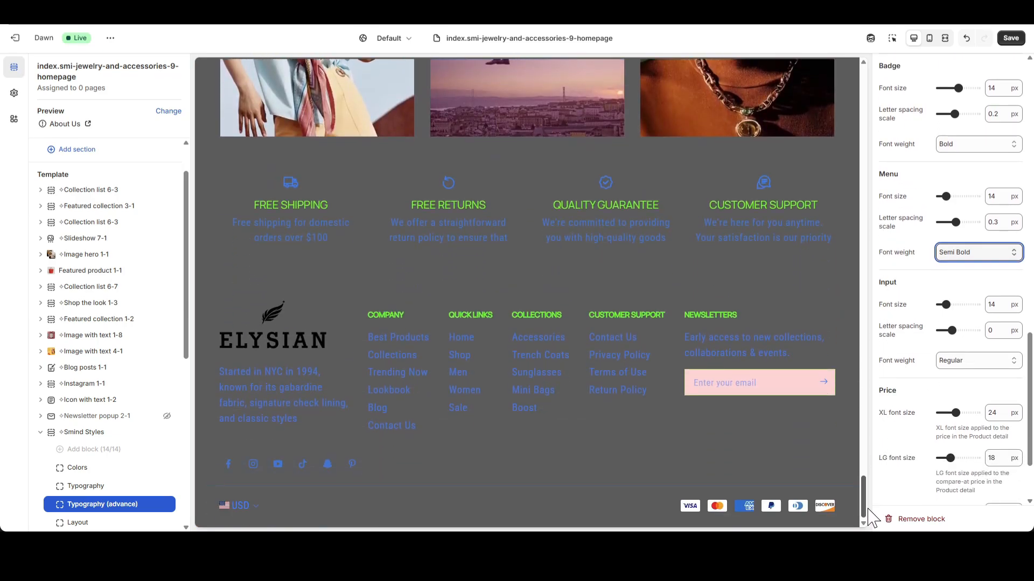
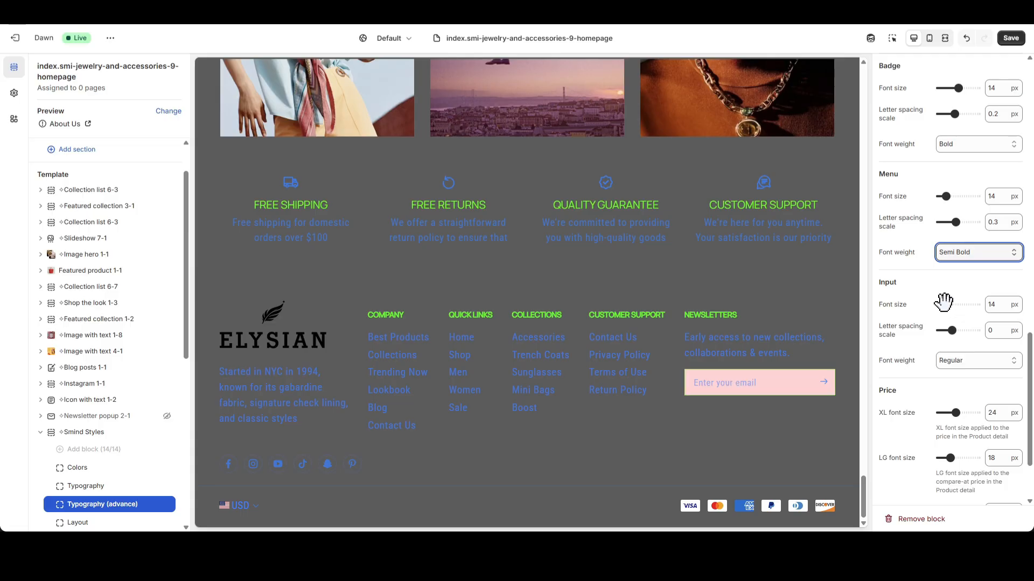
pyautogui.moveTo(946, 304); pyautogui.dragTo(976, 305)
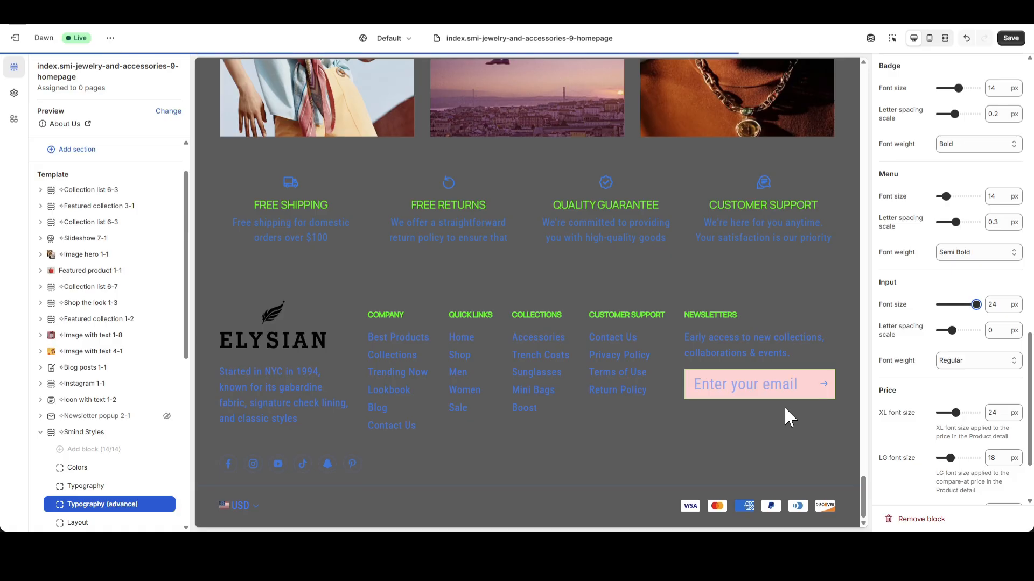
pyautogui.doubleClick(995, 305)
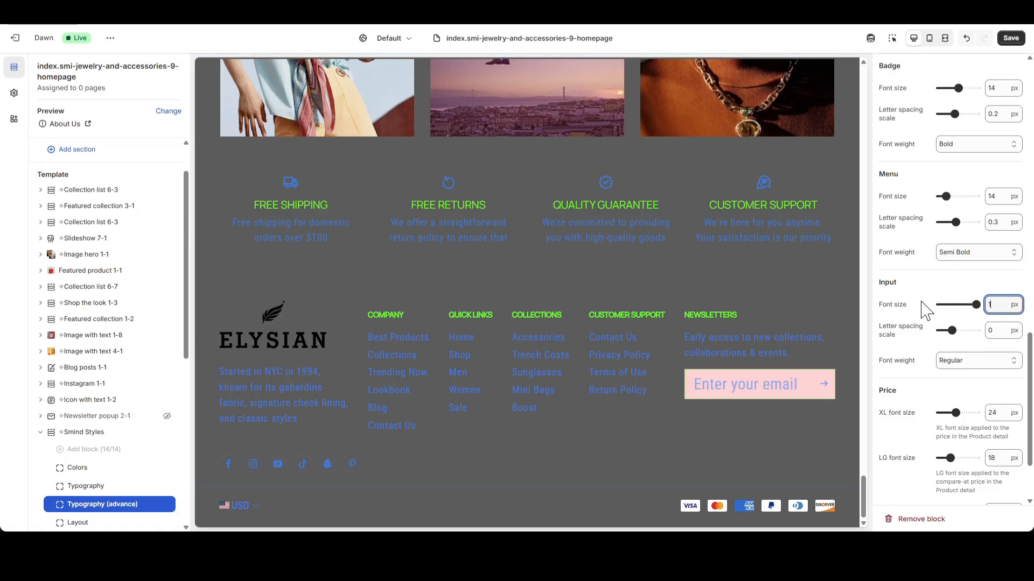
pyautogui.press('Return')
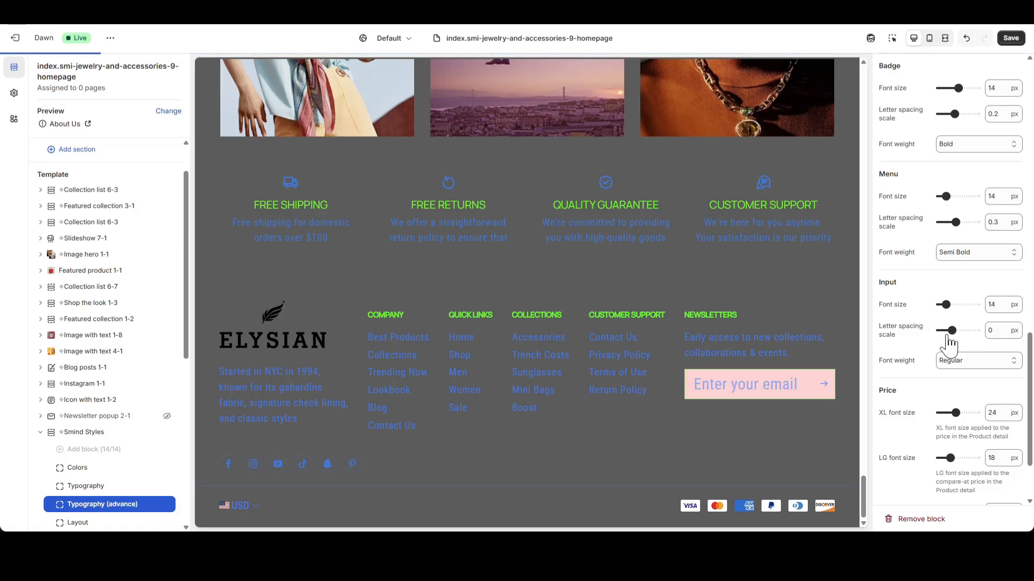
# - Enter the sample text "tryrty" in the newsletter email field and set the input letter spacing scale to -0.5 px
pyautogui.moveTo(951, 331)
pyautogui.mouseDown()
pyautogui.moveTo(970, 330)
pyautogui.moveTo(943, 330)
pyautogui.mouseUp()
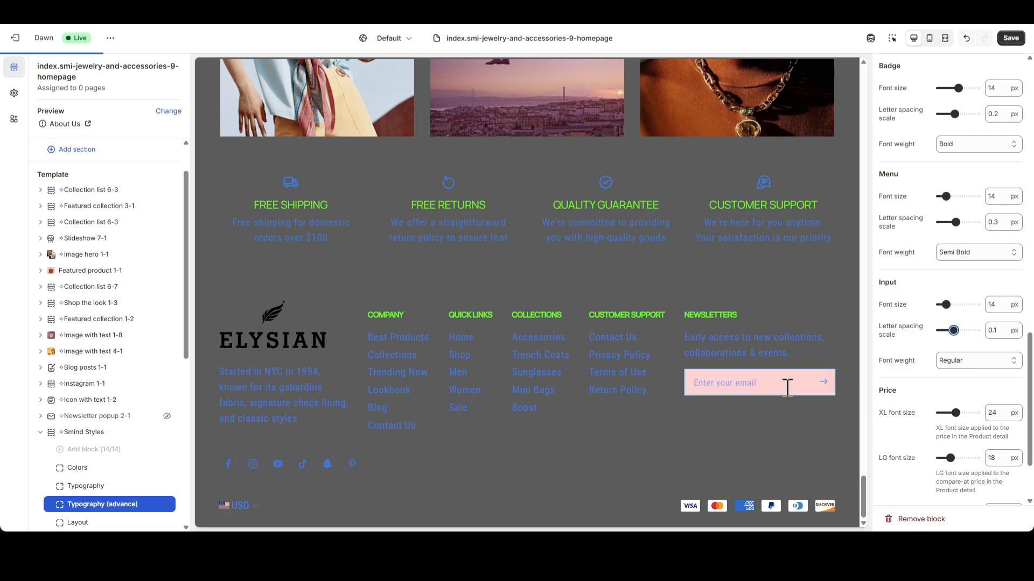
pyautogui.click(769, 384)
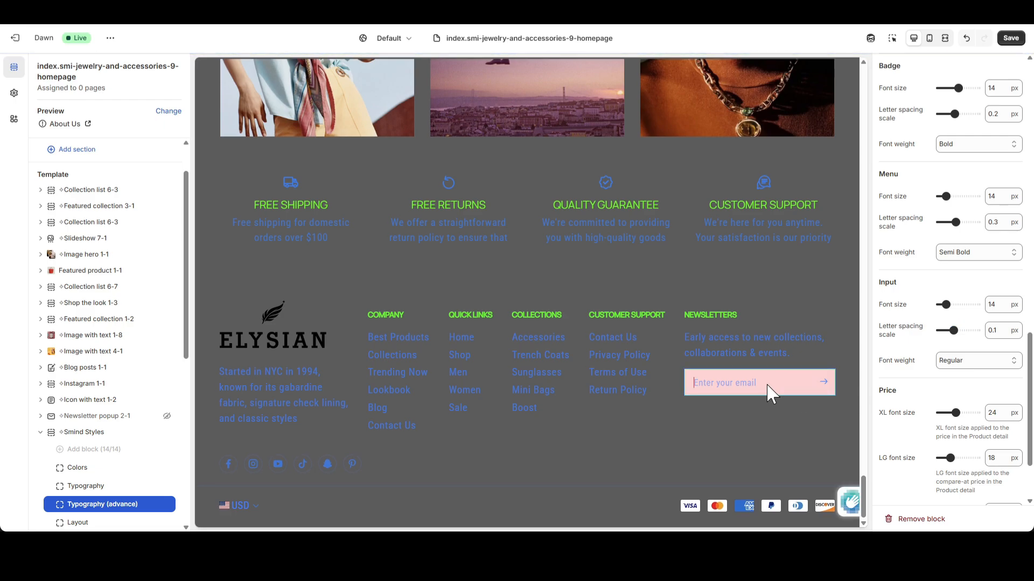
pyautogui.moveTo(939, 338)
pyautogui.mouseDown()
pyautogui.moveTo(969, 327)
pyautogui.moveTo(934, 339)
pyautogui.mouseUp()
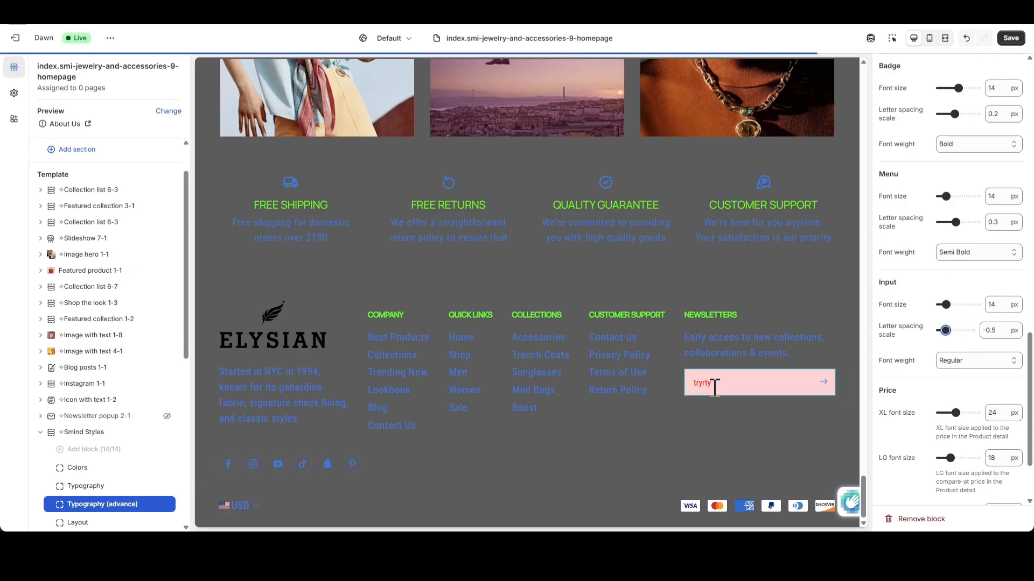
# - Try the Extra Bold and Medium input font weights on the newsletter email field before choosing Light
pyautogui.click(963, 365)
pyautogui.press('Up')
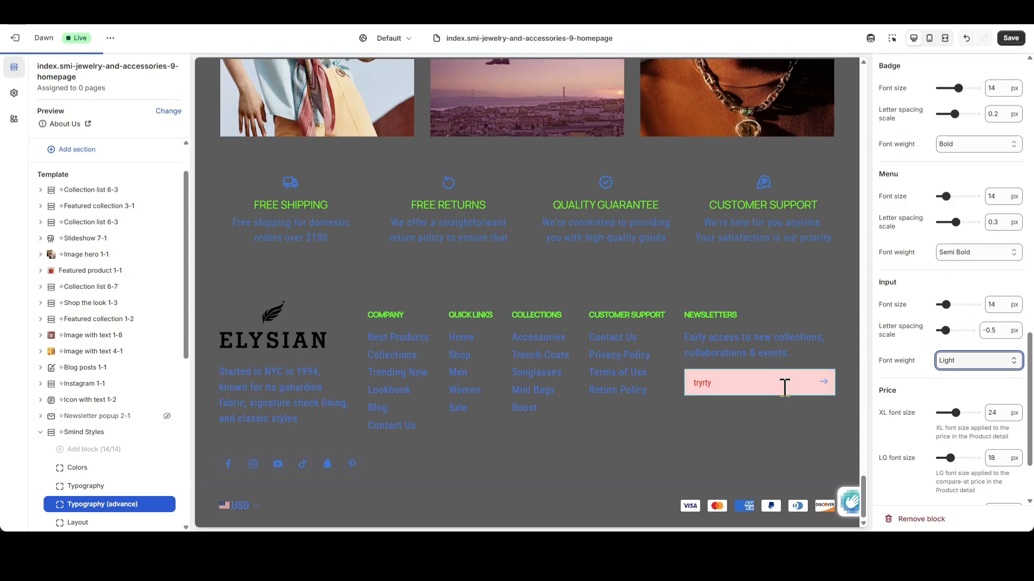
pyautogui.click(948, 363)
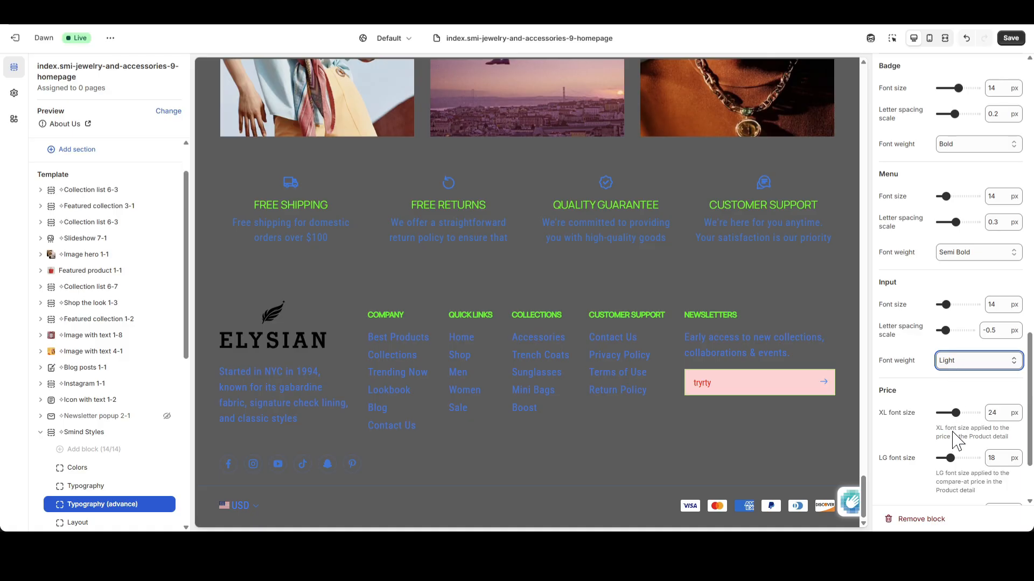
pyautogui.click(952, 446)
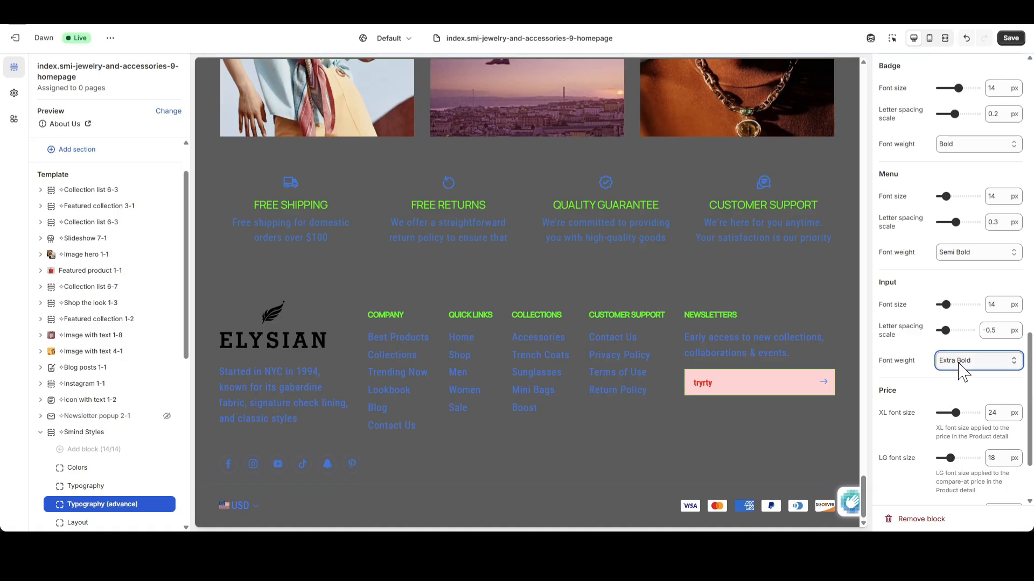
pyautogui.click(963, 409)
pyautogui.click(962, 364)
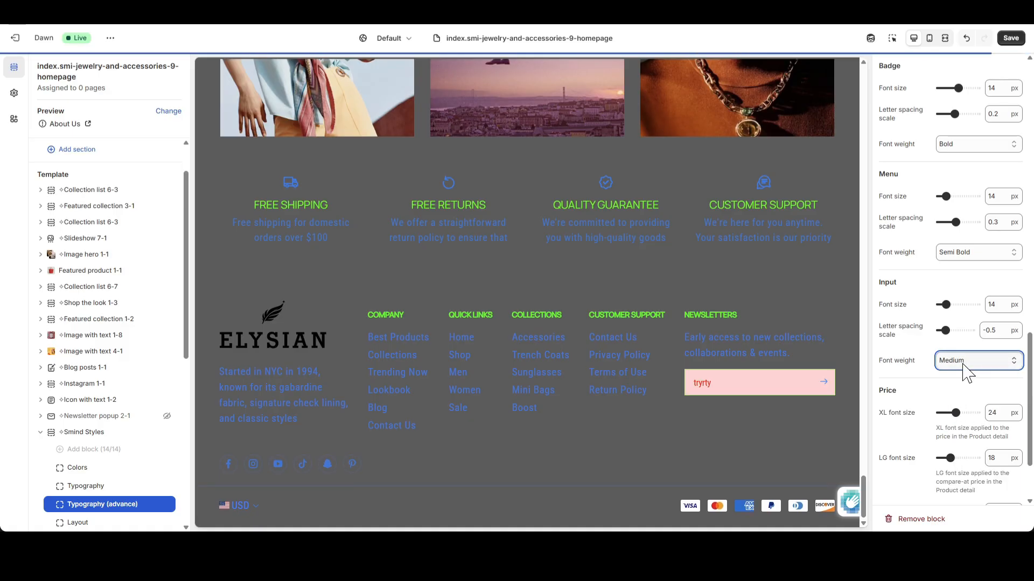
pyautogui.click(953, 379)
pyautogui.click(780, 422)
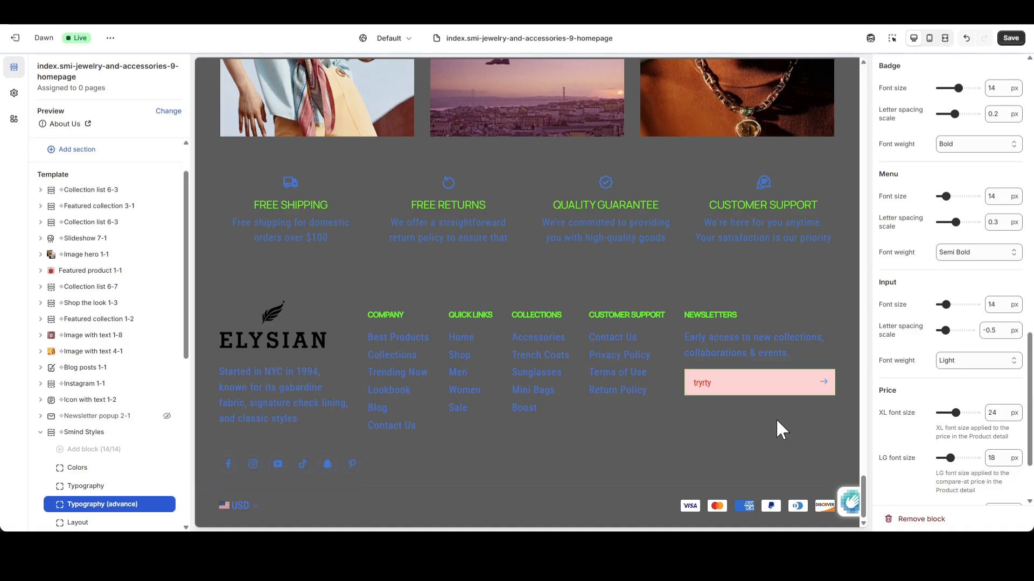
# - Try an XL price font size of 32 px on the featured product and set it to 20 px
pyautogui.scroll(2, 818, 428)
pyautogui.scroll(-2, 961, 425)
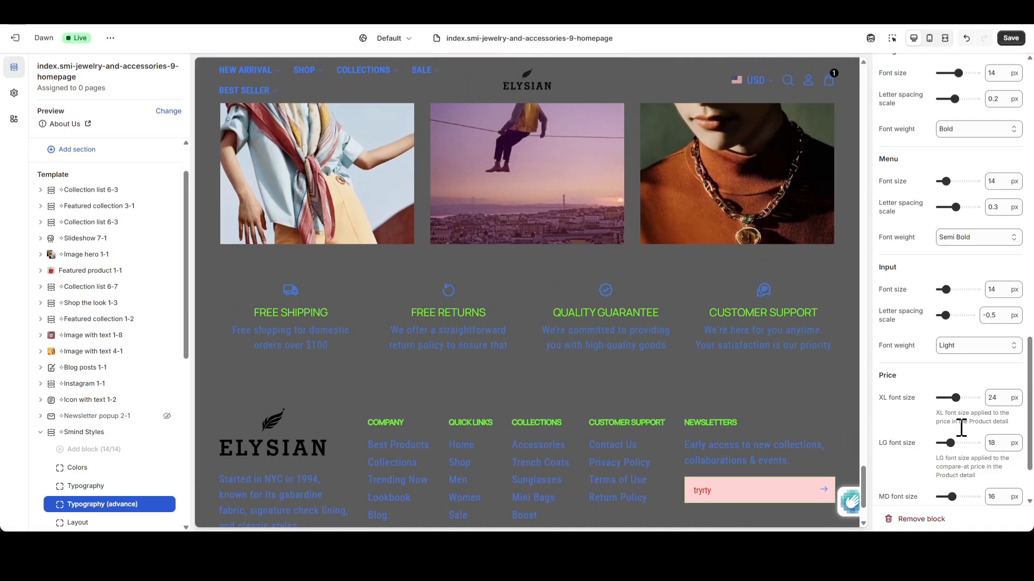
pyautogui.moveTo(943, 331); pyautogui.dragTo(1004, 338)
pyautogui.click(897, 389)
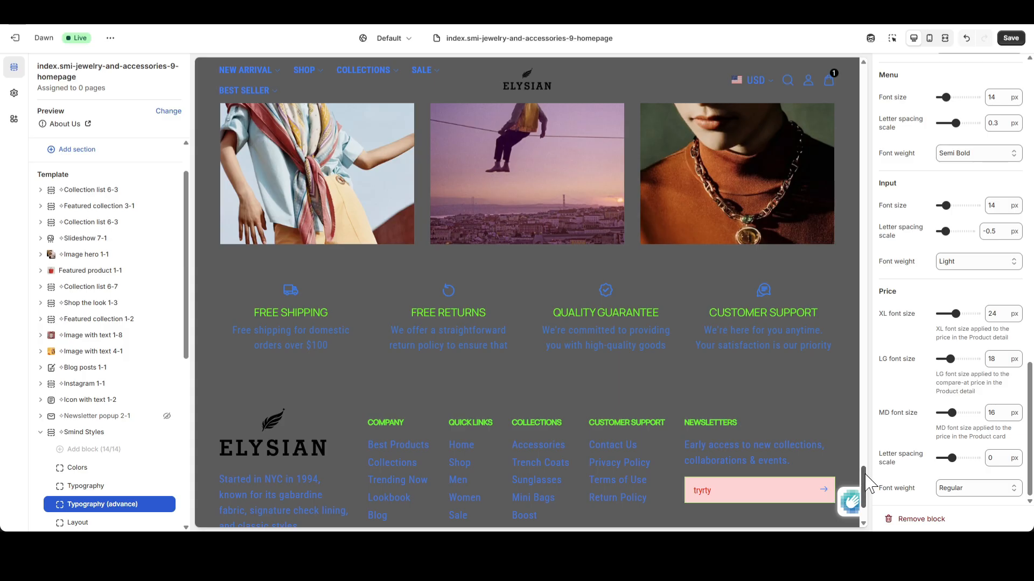
pyautogui.moveTo(863, 488); pyautogui.dragTo(863, 239)
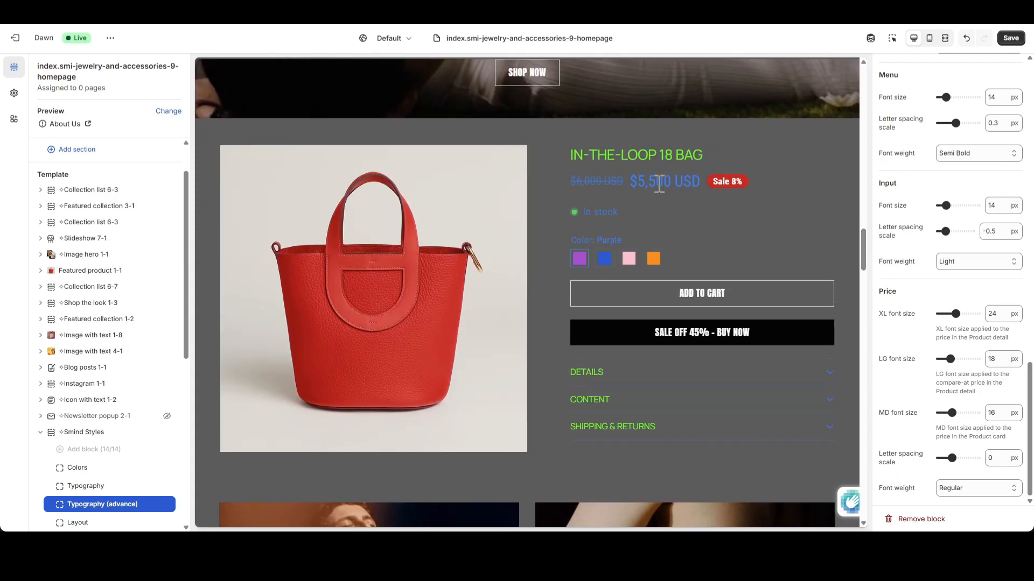
pyautogui.click(959, 314)
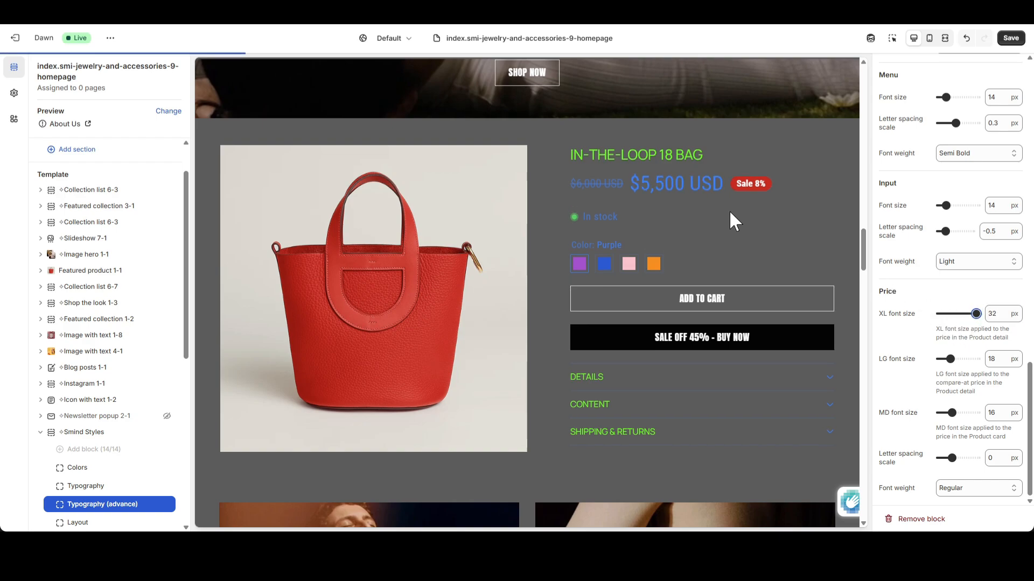
pyautogui.click(944, 314)
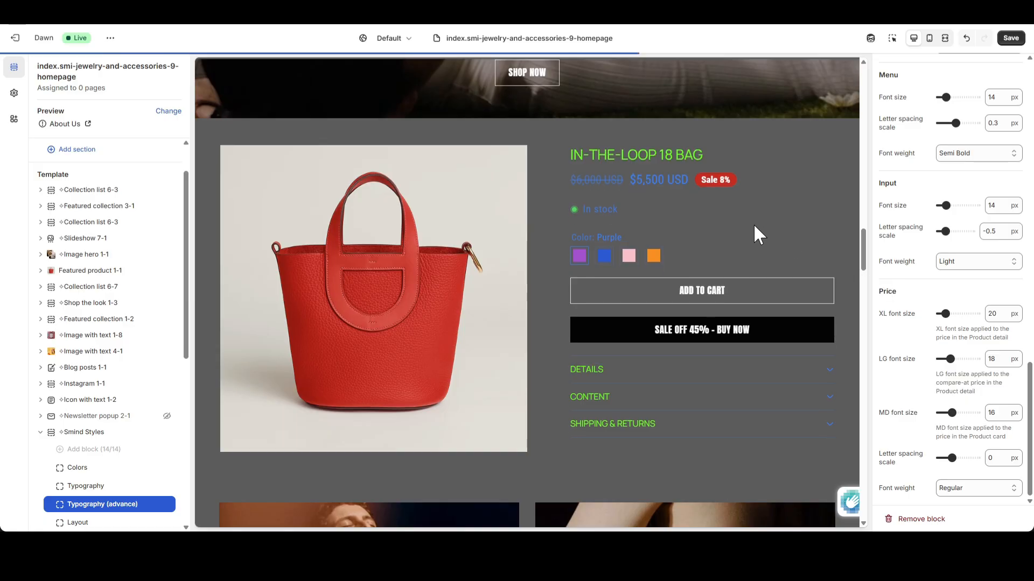
# - Set the LG price font size for the featured product's compare-at price to 24 px
pyautogui.moveTo(944, 375); pyautogui.dragTo(977, 384)
pyautogui.click(977, 384)
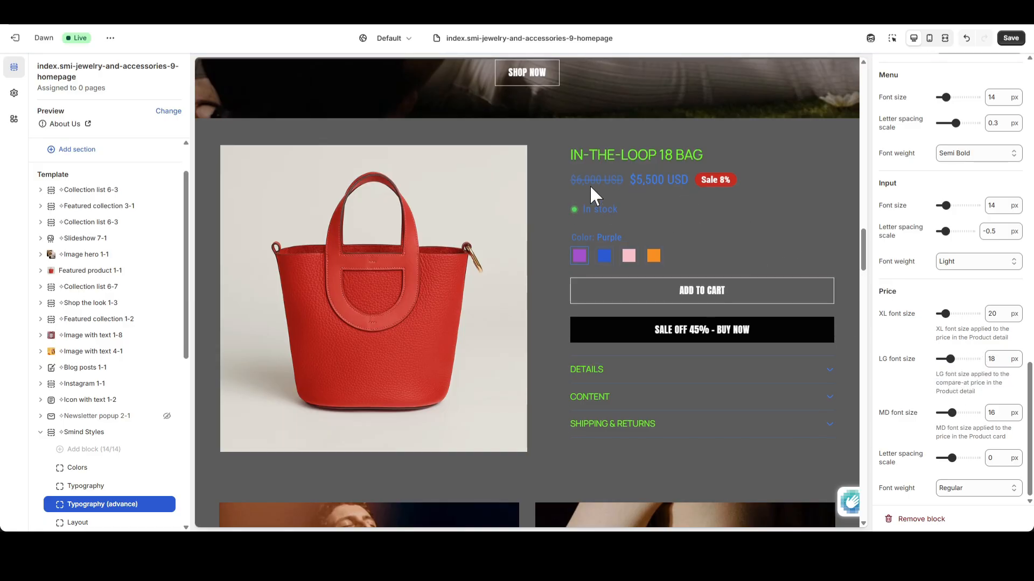
pyautogui.click(966, 359)
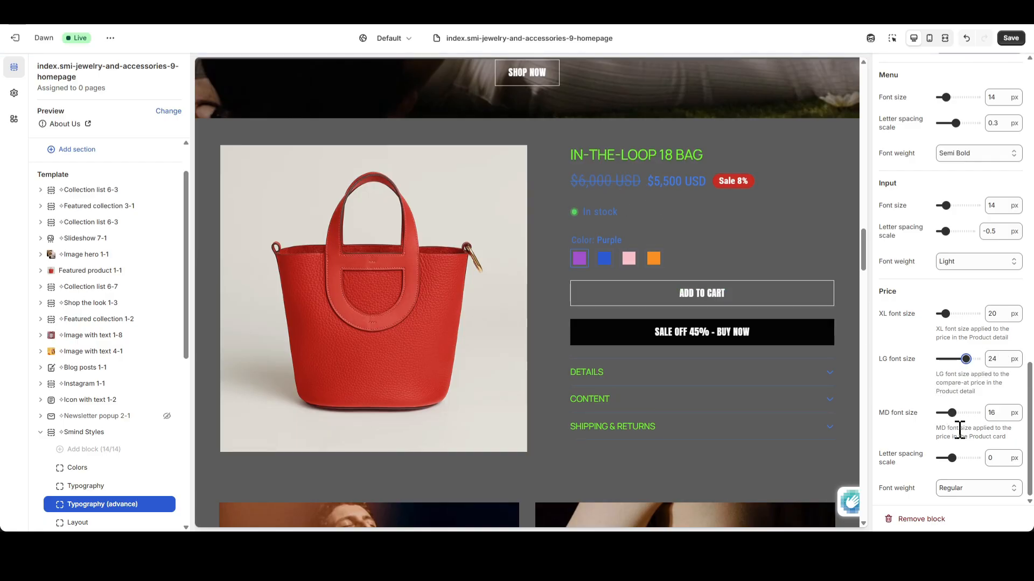
# - Try an MD price font size of 20 px on the featured collection's product cards and set it to 14 px
pyautogui.moveTo(979, 431); pyautogui.dragTo(1003, 437)
pyautogui.scroll(5, 743, 323)
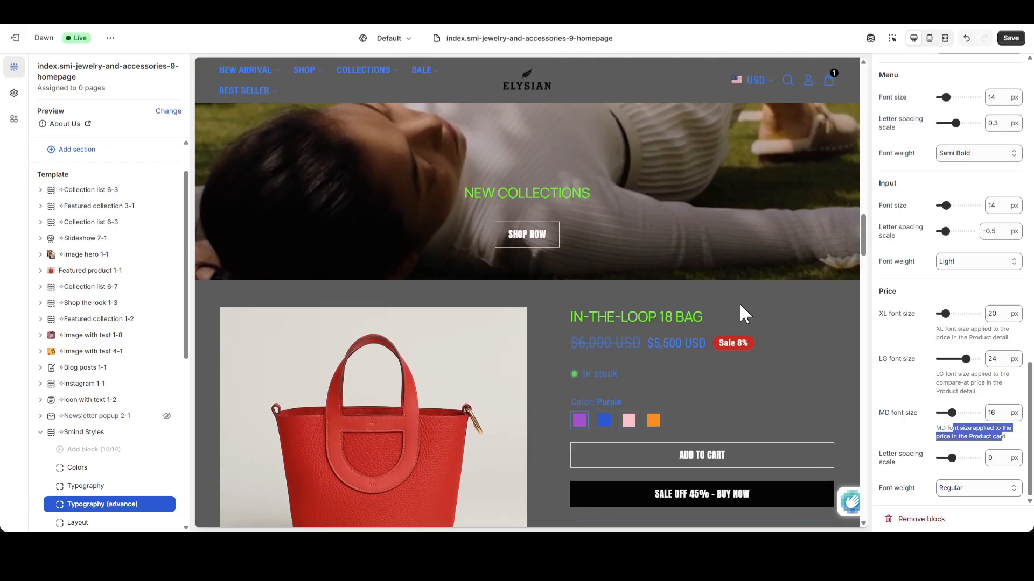
pyautogui.scroll(-10, 741, 328)
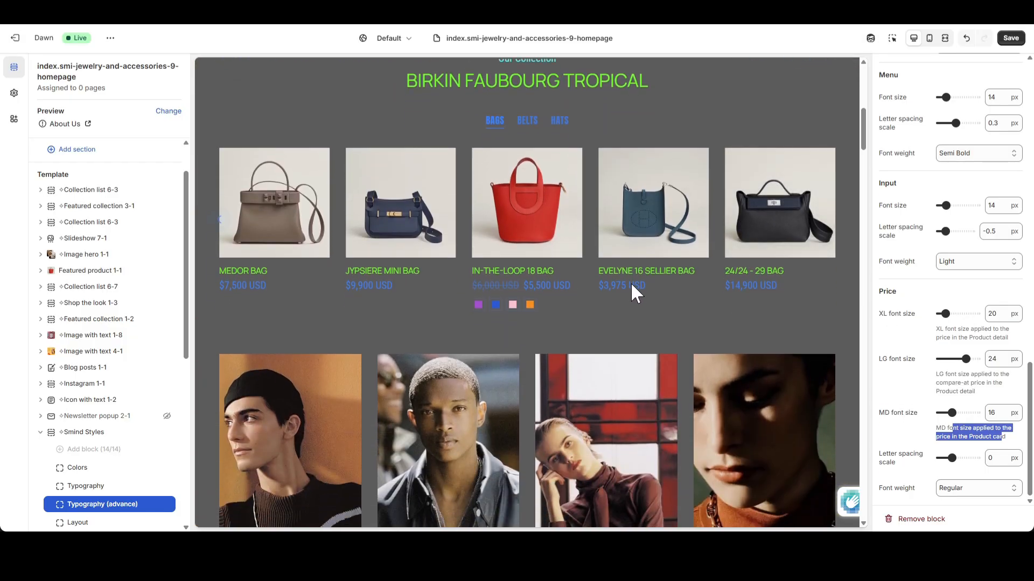
pyautogui.click(976, 414)
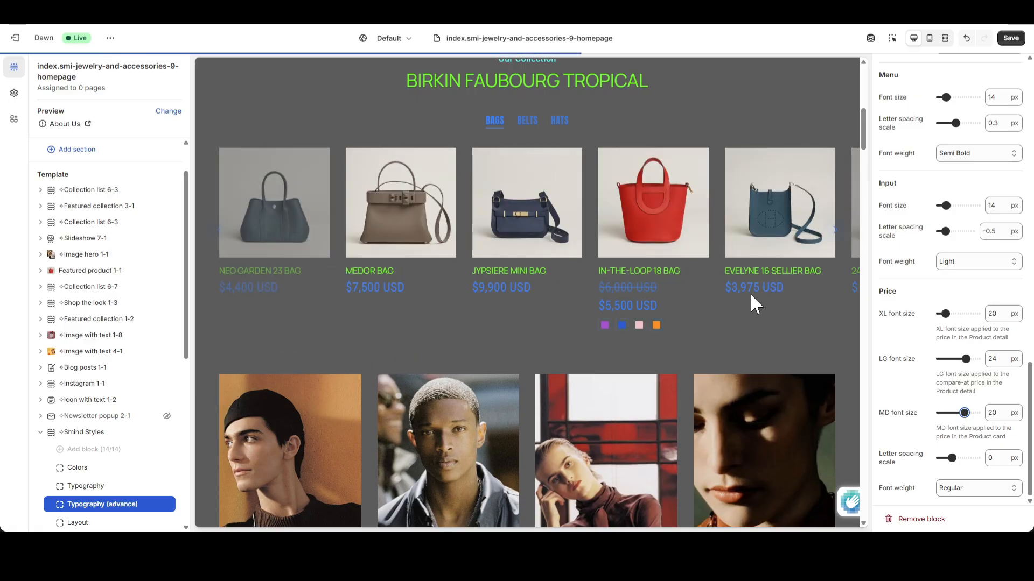
pyautogui.doubleClick(987, 414)
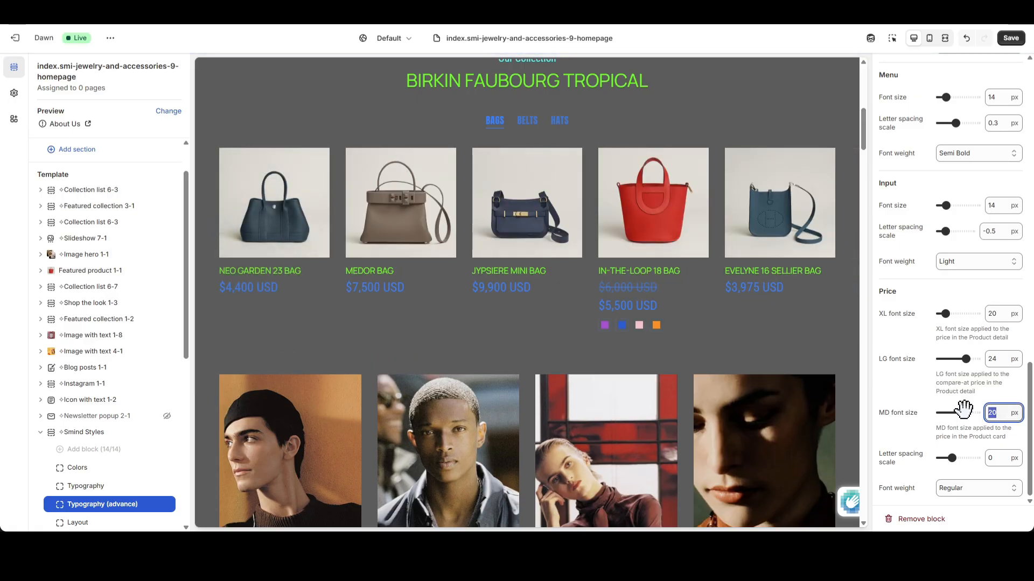
pyautogui.click(931, 400)
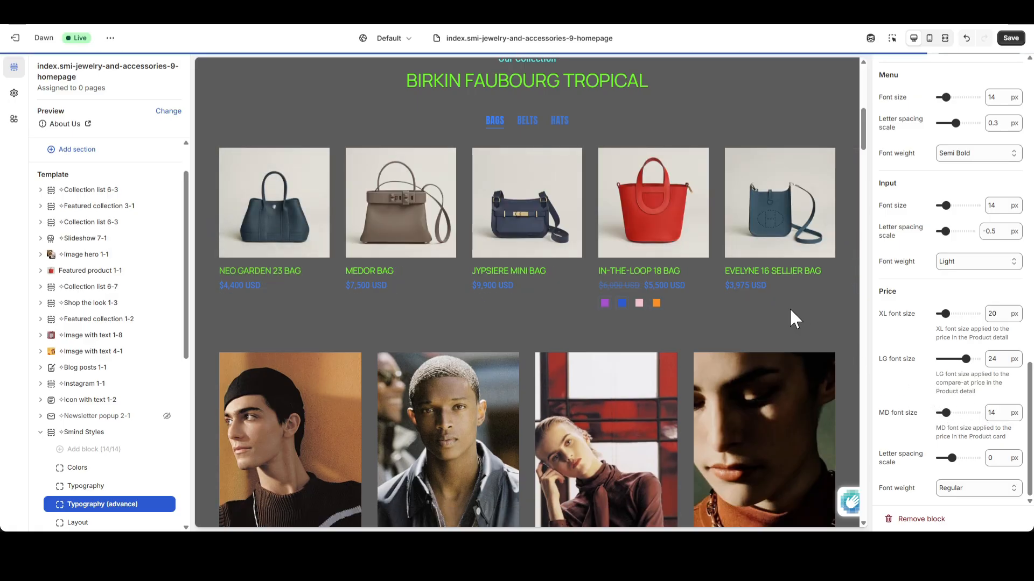
# - Set the price letter spacing scale to -0.1 px, and try the Black font weight before choosing Regular
pyautogui.moveTo(952, 458); pyautogui.dragTo(961, 458)
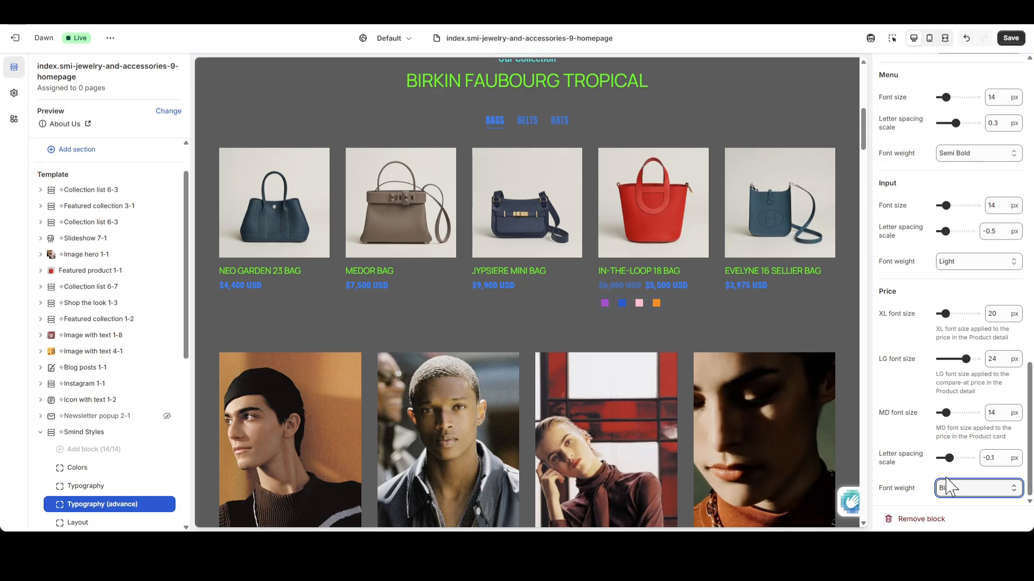
pyautogui.click(948, 428)
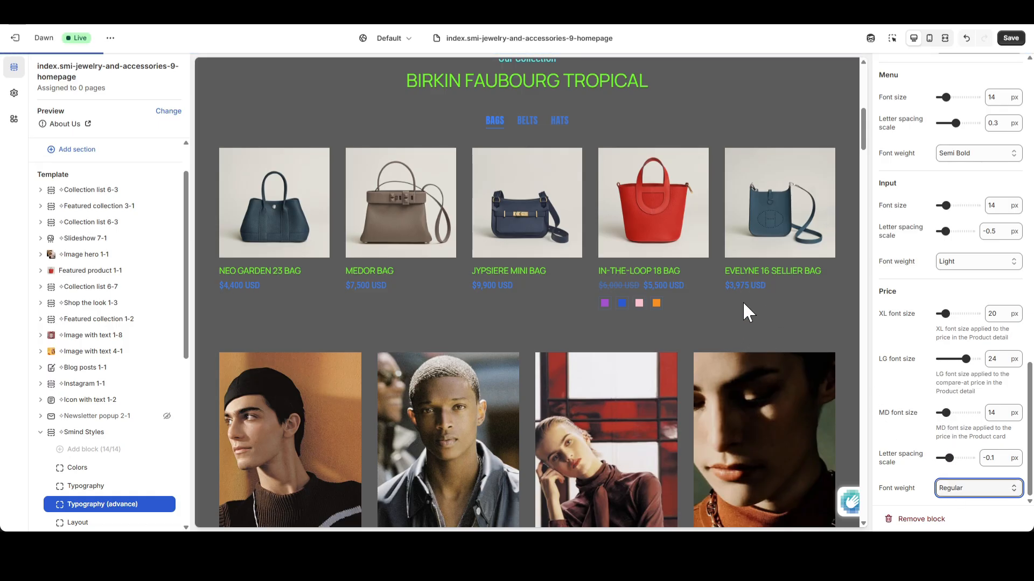
# - Open the Layout block of Smind Styles, save the template and set the full-width padding to 30 px
pyautogui.scroll(15, 1009, 398)
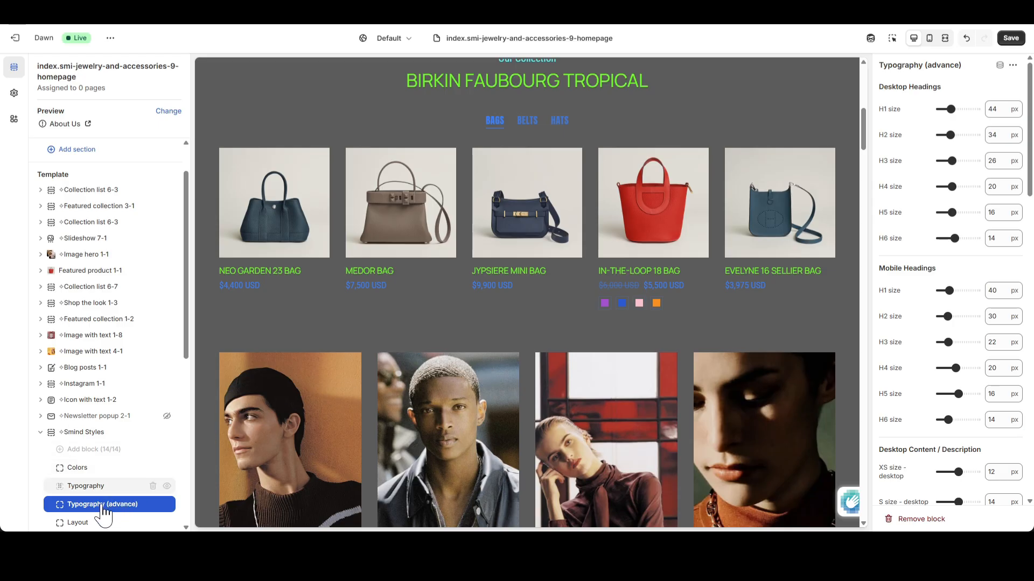
pyautogui.click(95, 521)
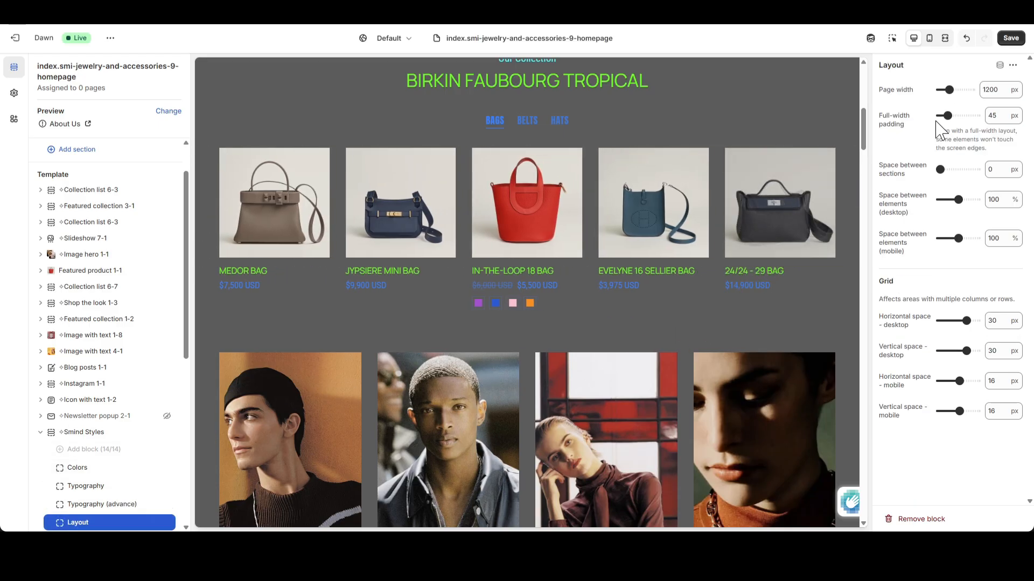
pyautogui.scroll(3, 752, 203)
pyautogui.click(1006, 39)
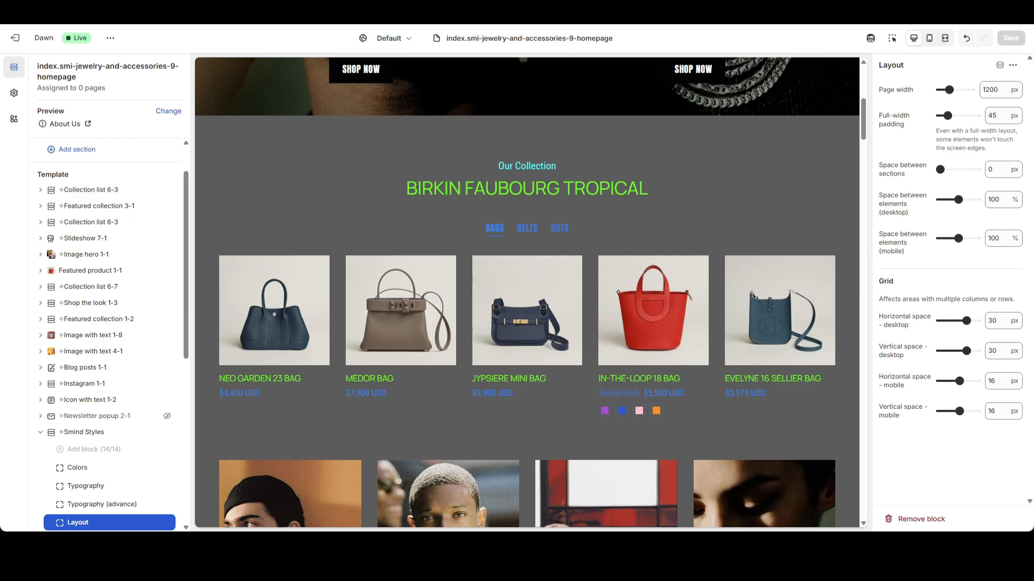
pyautogui.hotkey('ctrl', 'z')
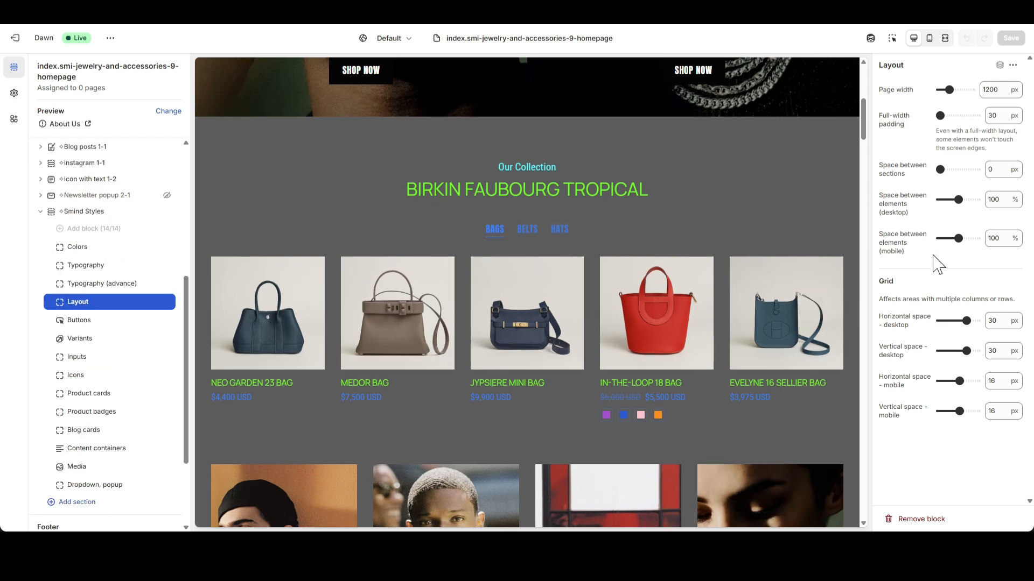
# - Preview the homepage's image with text sections in fullscreen and return to the desktop view
pyautogui.moveTo(868, 135); pyautogui.dragTo(847, 382)
pyautogui.click(945, 38)
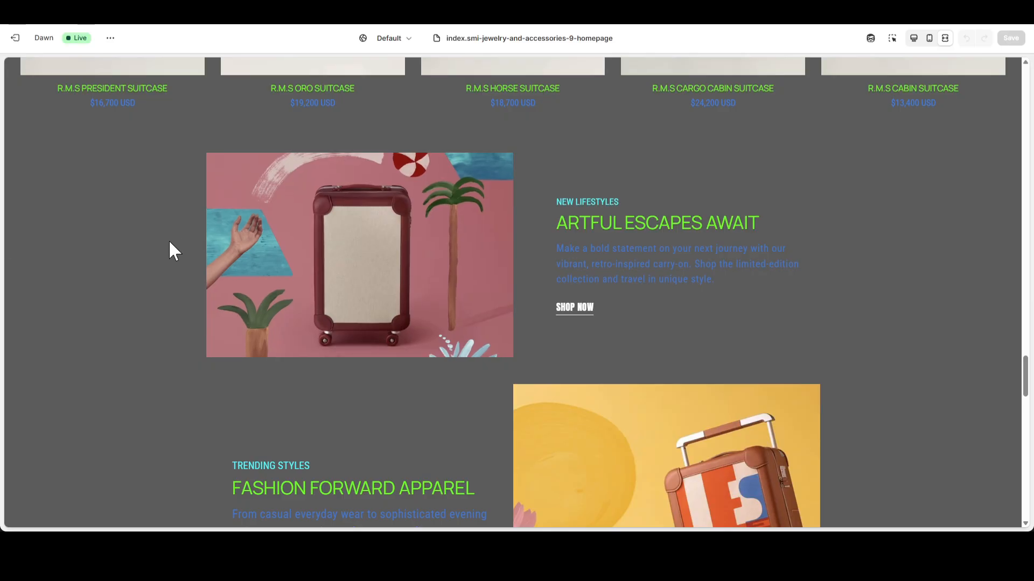
pyautogui.click(914, 38)
# - Try a page width of 1600 px, check the image with text sections in the fullscreen preview, and return it to 1200 px
pyautogui.doubleClick(999, 89)
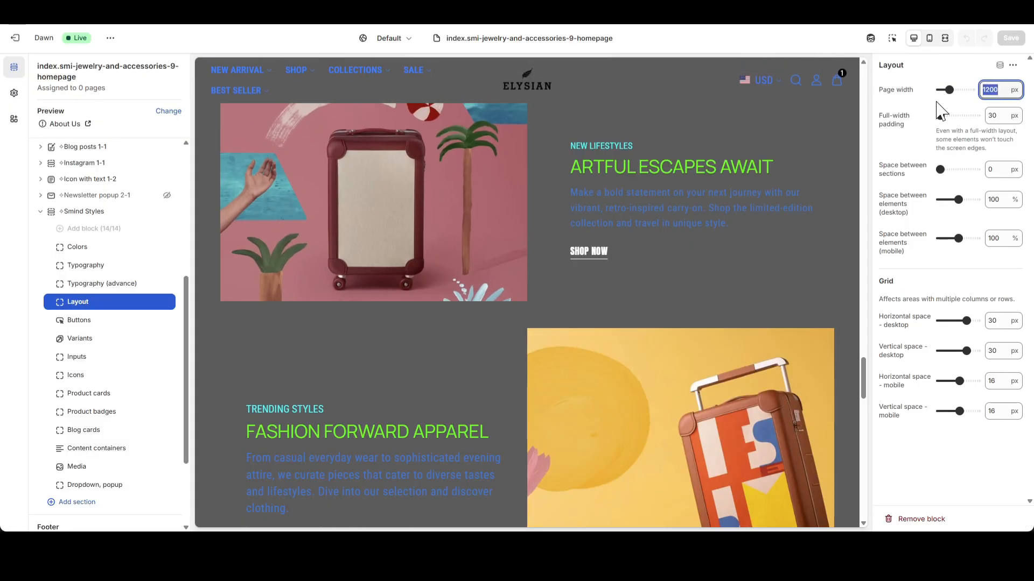
pyautogui.write('1')
pyautogui.press('Return')
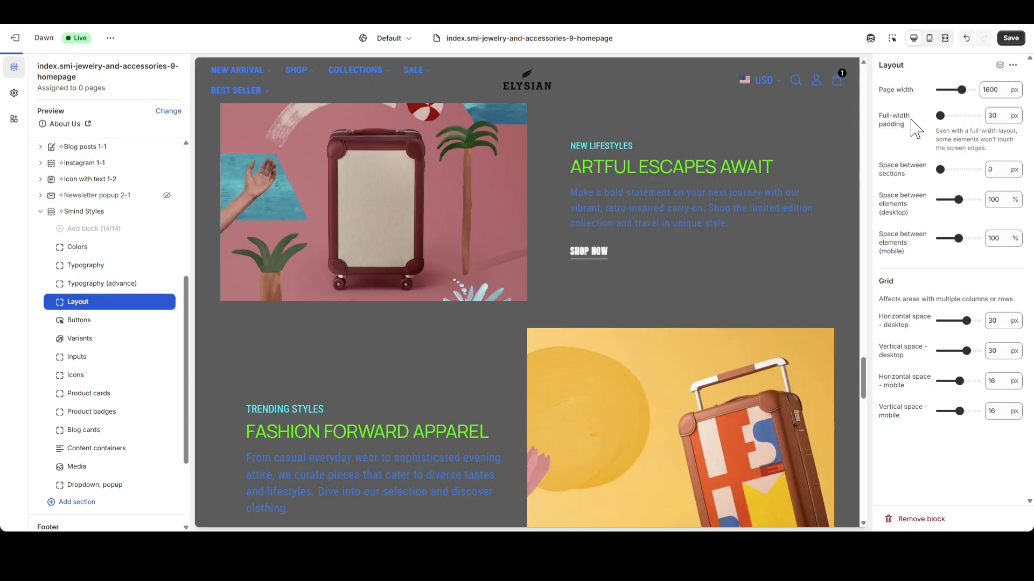
pyautogui.click(945, 38)
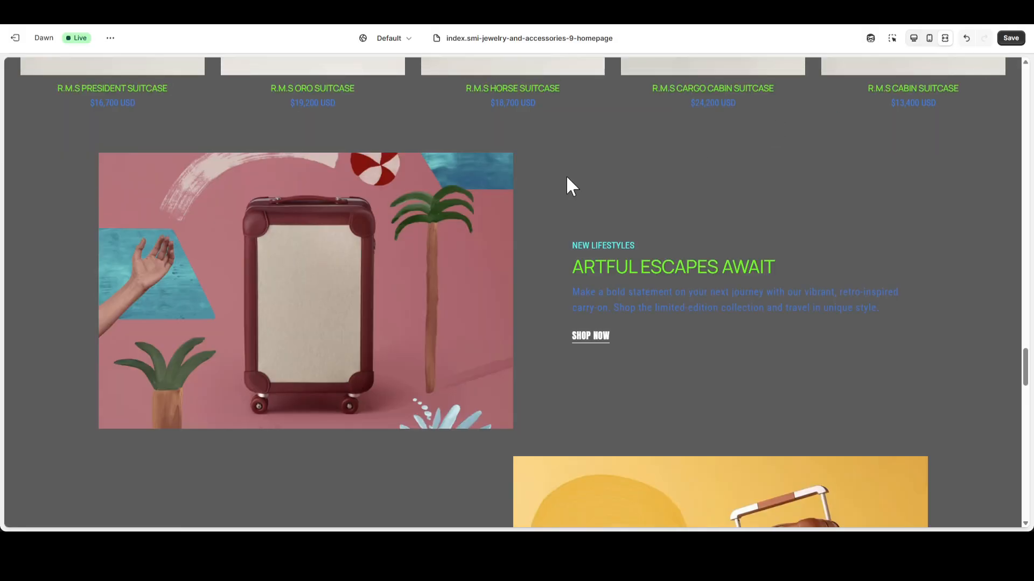
pyautogui.scroll(-5, 946, 288)
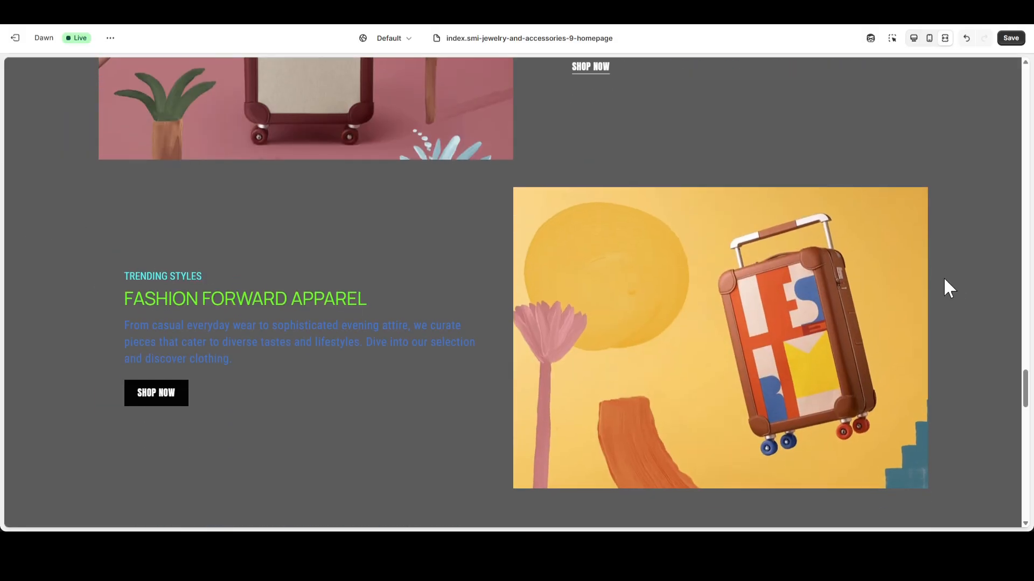
pyautogui.scroll(4, 690, 275)
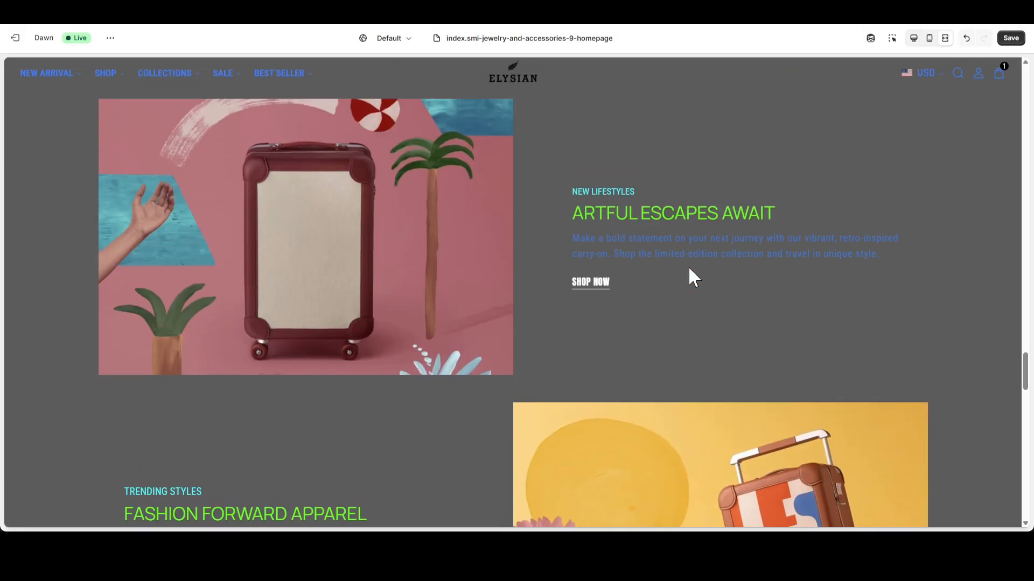
pyautogui.click(913, 39)
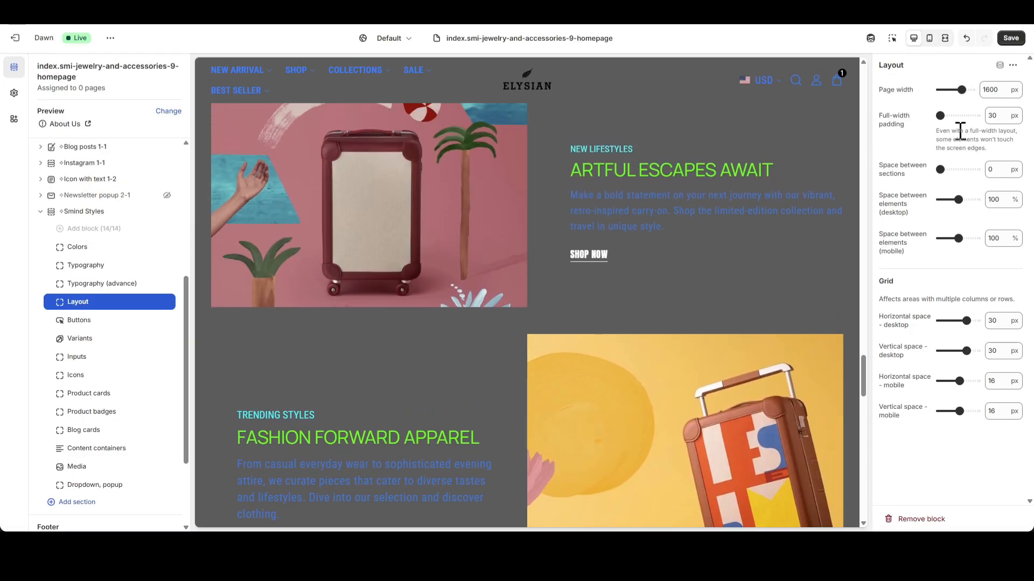
pyautogui.doubleClick(1001, 89)
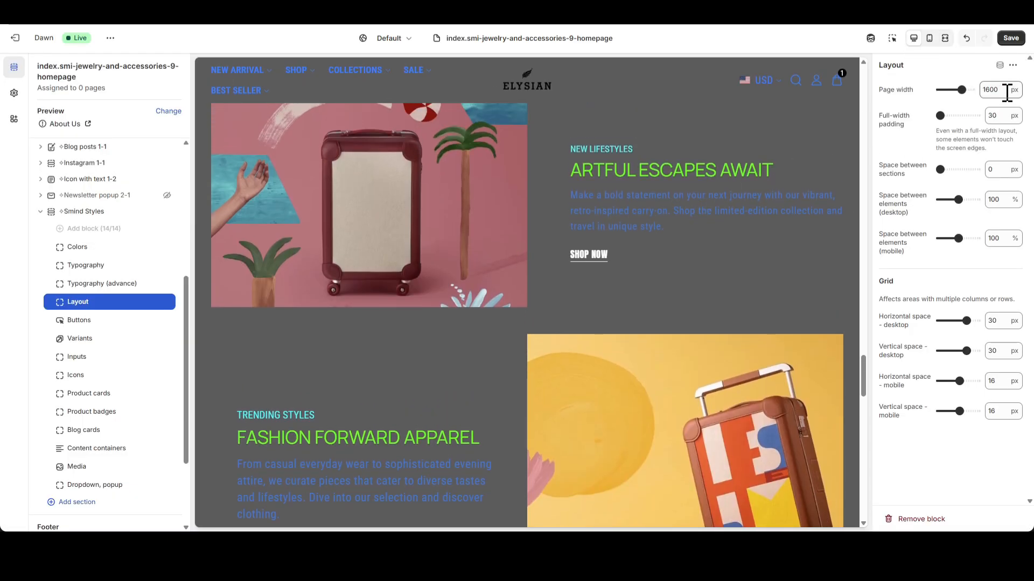
pyautogui.click(903, 106)
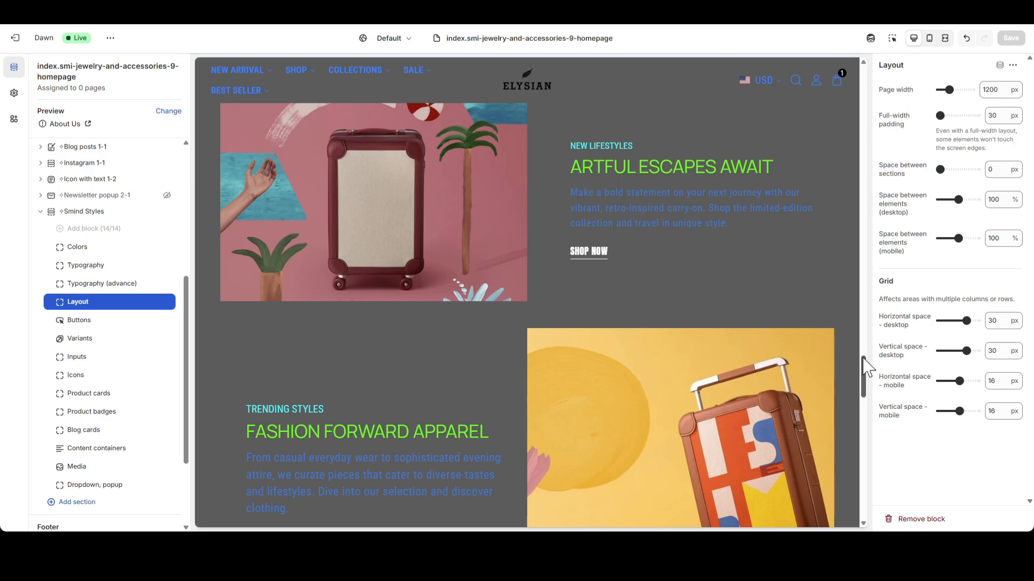
# - Examine the side padding of the featured collection and collection list sections in the fullscreen preview
pyautogui.moveTo(865, 367); pyautogui.dragTo(865, 137)
pyautogui.click(945, 37)
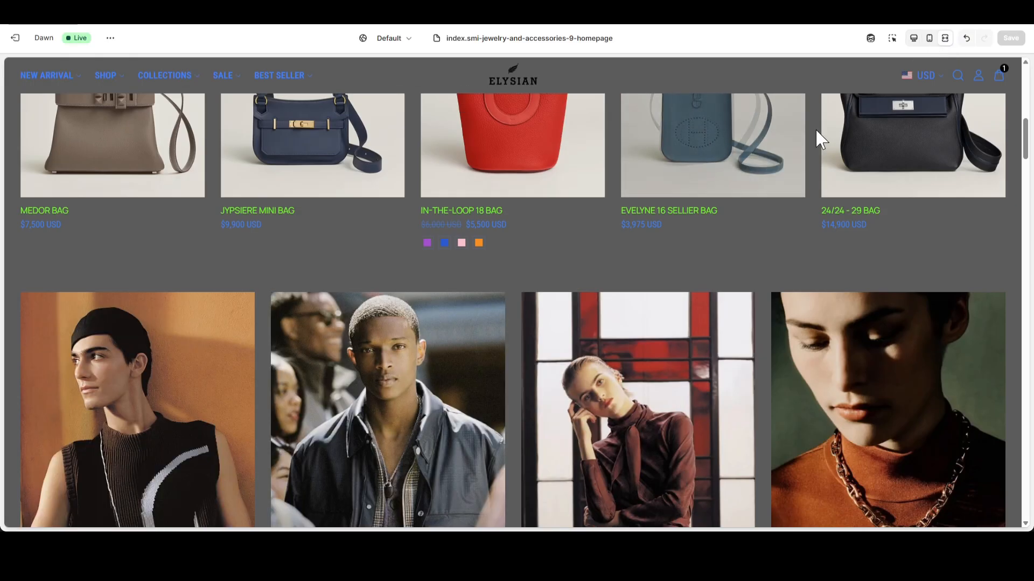
pyautogui.scroll(-4, 590, 244)
pyautogui.scroll(2, 51, 281)
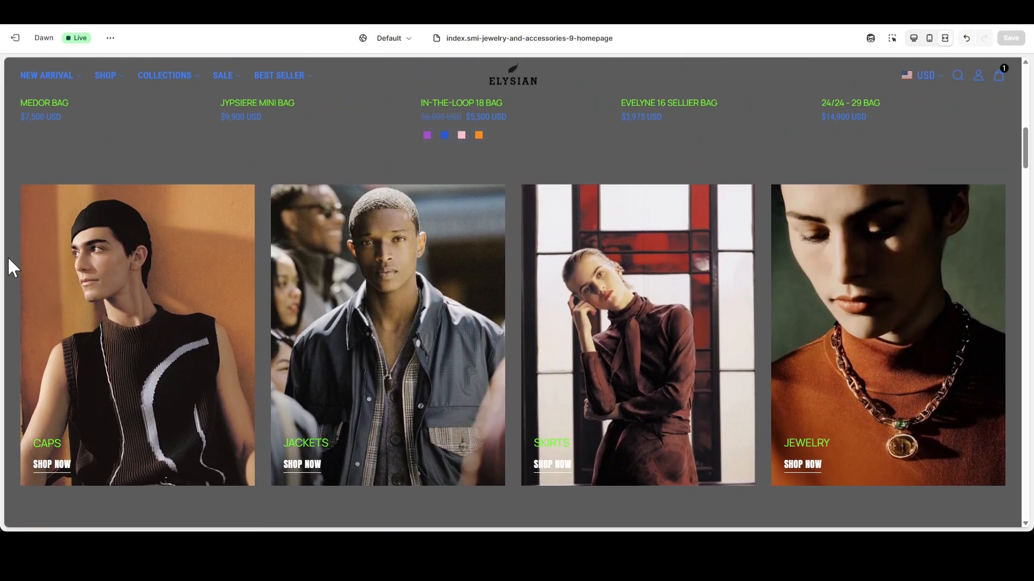
pyautogui.click(913, 37)
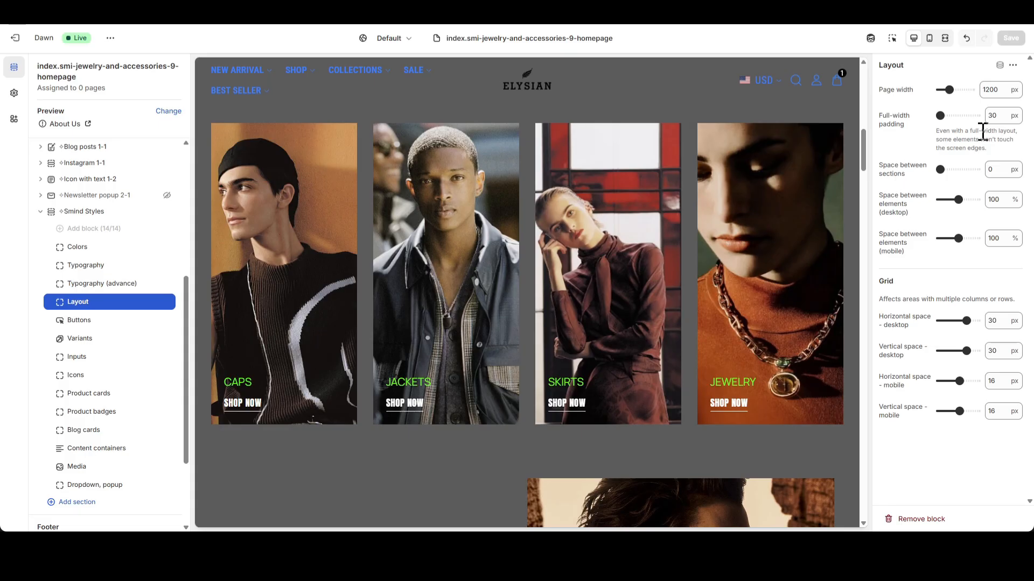
# - Try a larger full-width padding, check the collection list in the fullscreen preview, and return the padding to 30 px
pyautogui.doubleClick(1007, 115)
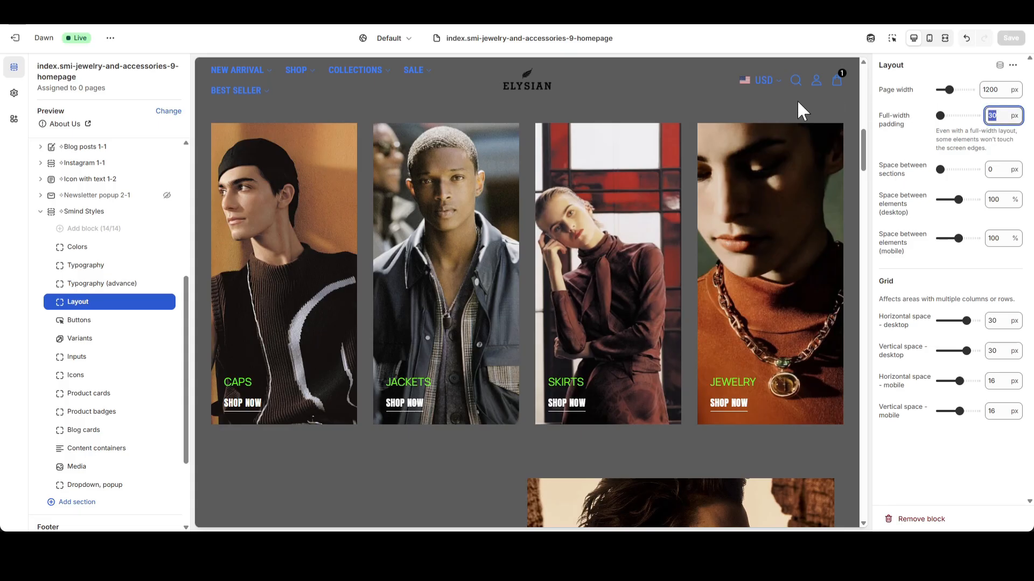
pyautogui.click(944, 38)
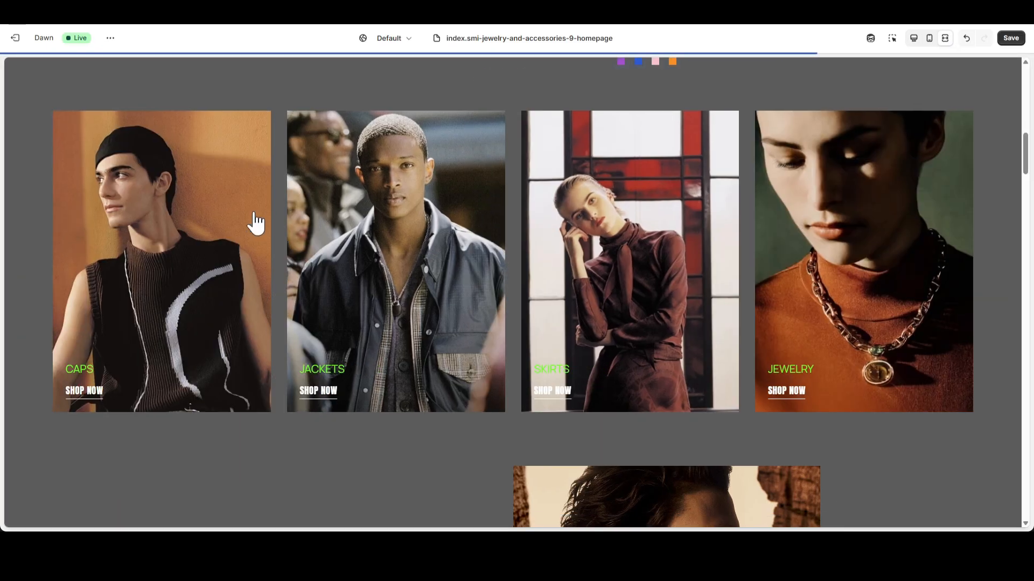
pyautogui.click(914, 38)
pyautogui.click(993, 116)
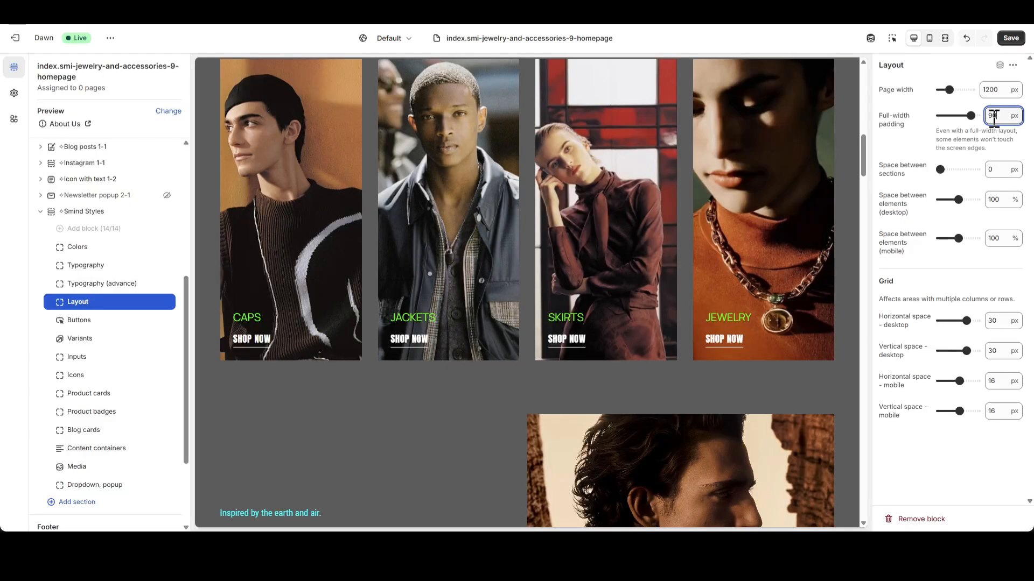
pyautogui.write('30')
pyautogui.click(903, 145)
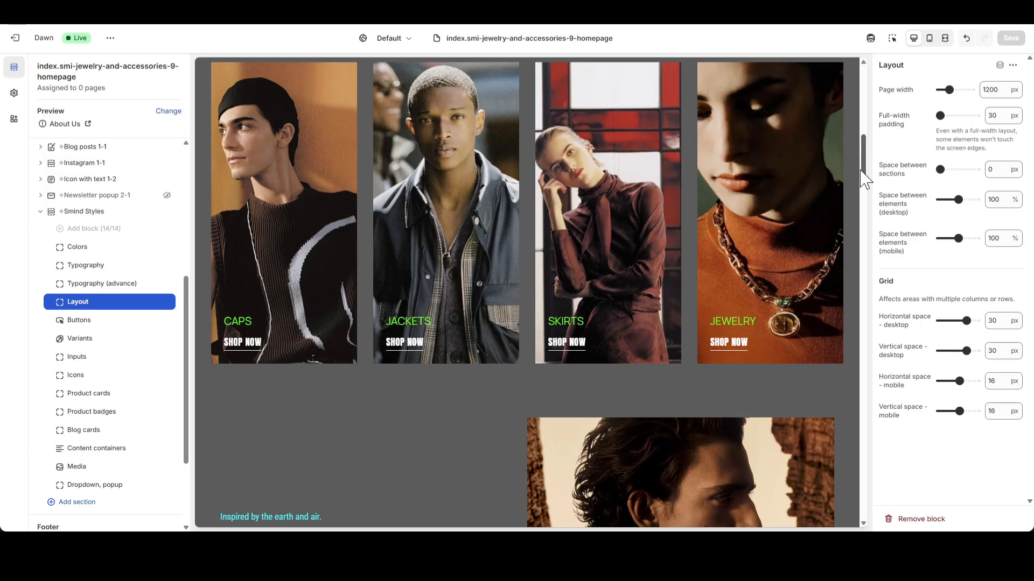
# - Try a 20 px space between sections, check the gaps around the collection list, and return the spacing to 0 px
pyautogui.scroll(3, 863, 162)
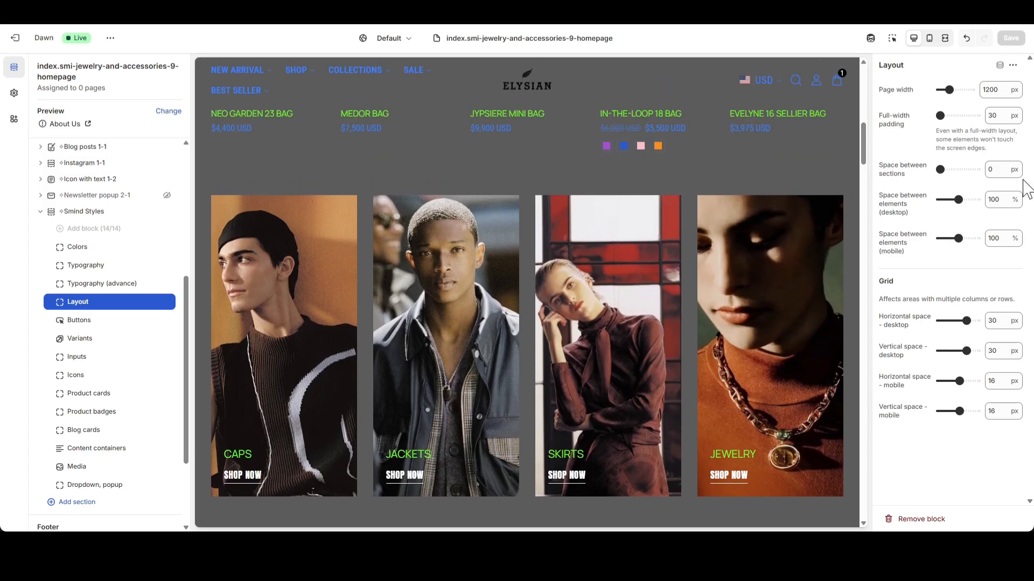
pyautogui.moveTo(998, 170); pyautogui.dragTo(940, 164)
pyautogui.write('20')
pyautogui.click(903, 153)
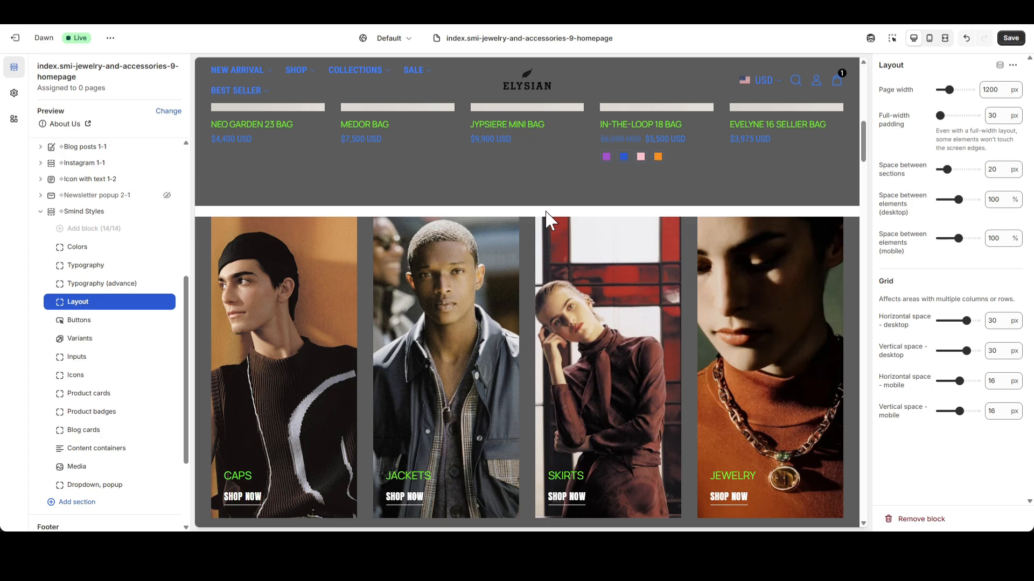
pyautogui.scroll(-5, 547, 218)
pyautogui.scroll(5, 524, 287)
pyautogui.doubleClick(1005, 170)
pyautogui.write('0')
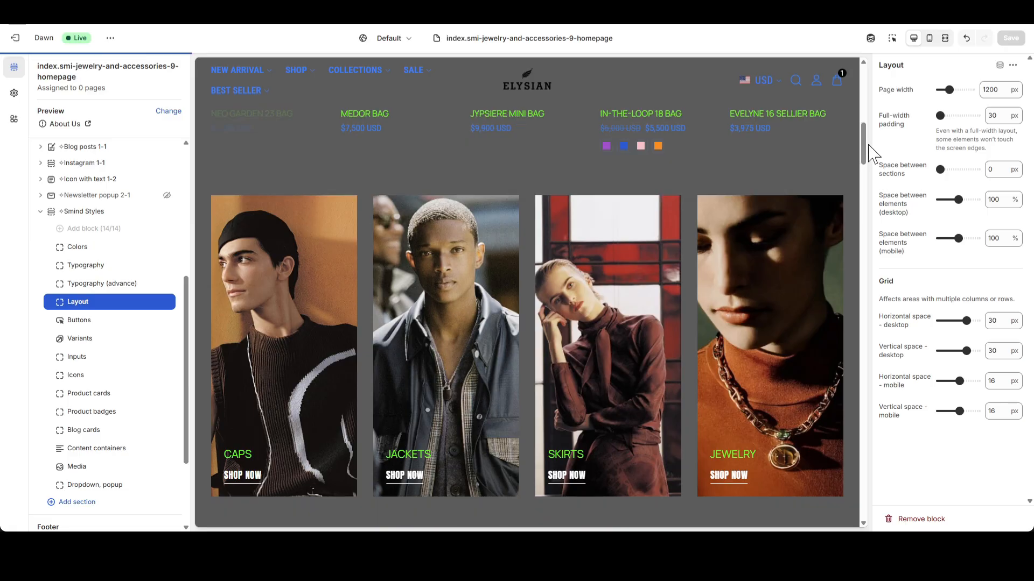
# - Try 150% desktop space between elements on the featured product section, and reduce it to 50%
pyautogui.moveTo(864, 152); pyautogui.dragTo(860, 256)
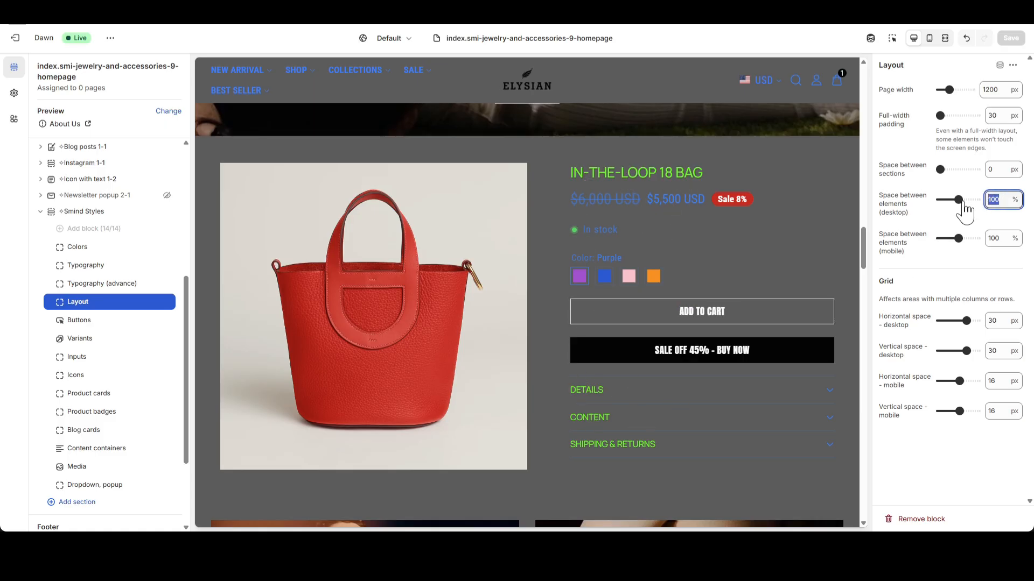
pyautogui.moveTo(959, 199); pyautogui.dragTo(974, 200)
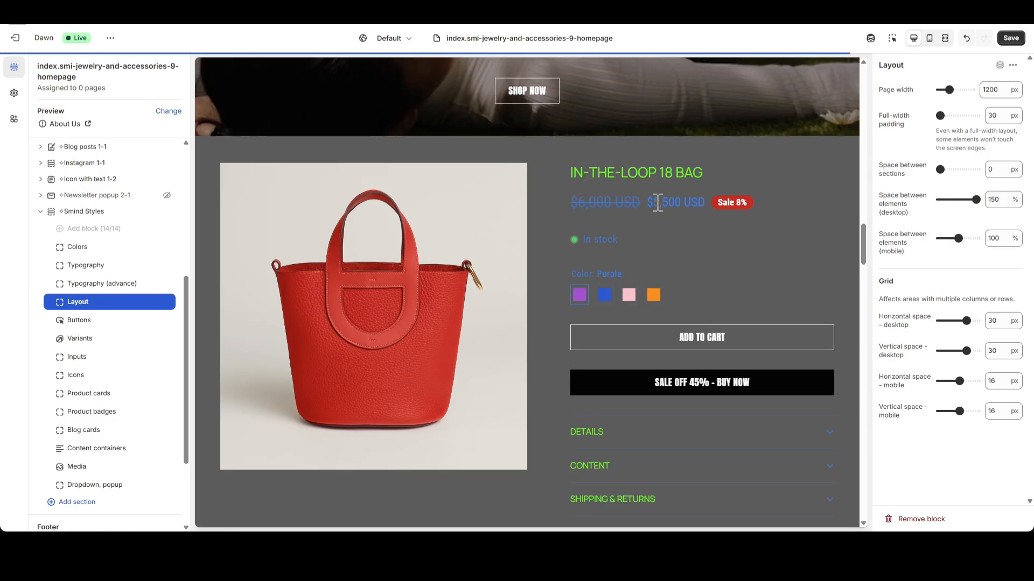
pyautogui.moveTo(975, 203); pyautogui.dragTo(940, 200)
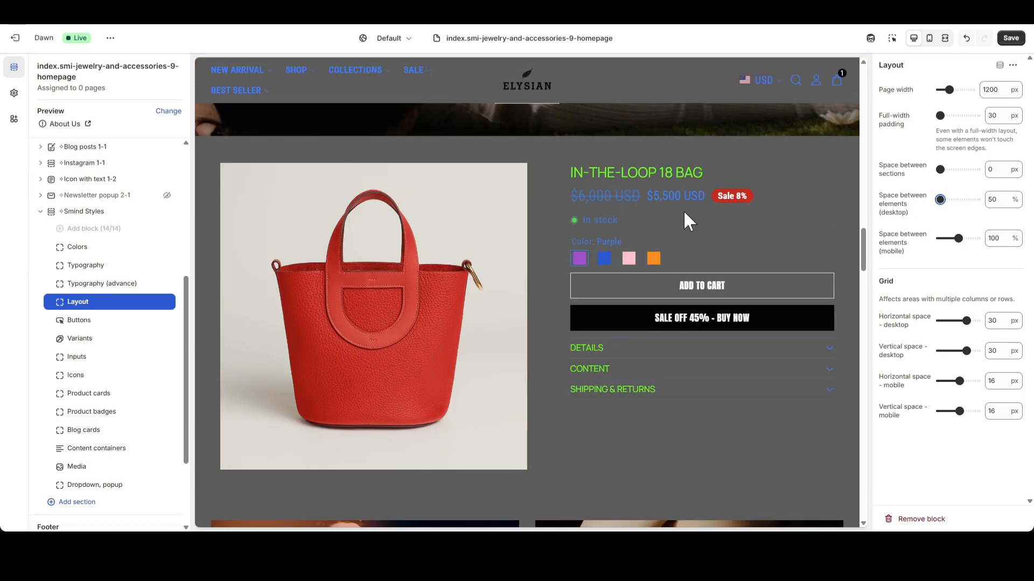
# - Set the space between elements to 100% for desktop and 80% for mobile, checking the product section in the mobile preview
pyautogui.press('Tab')
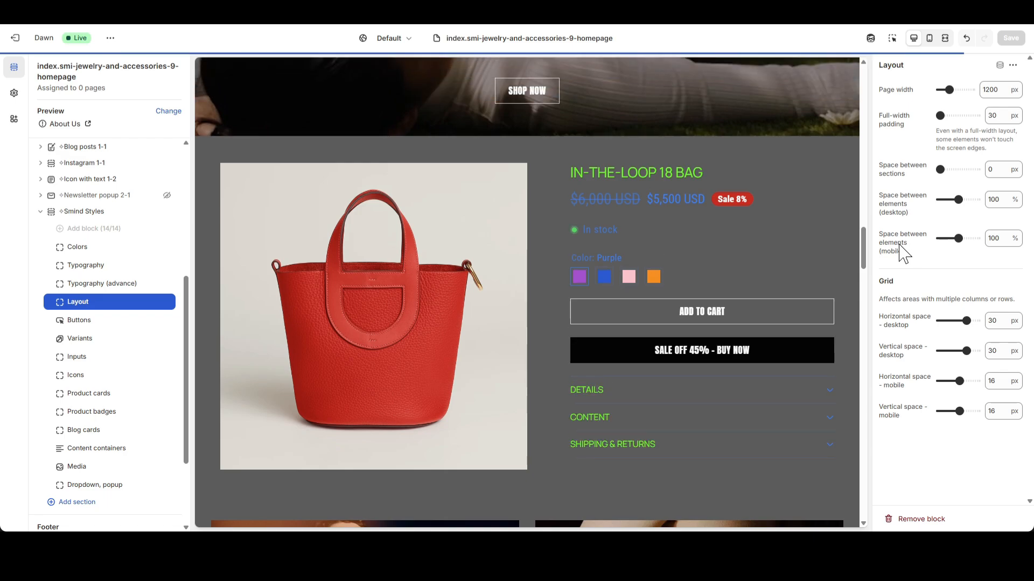
pyautogui.click(929, 38)
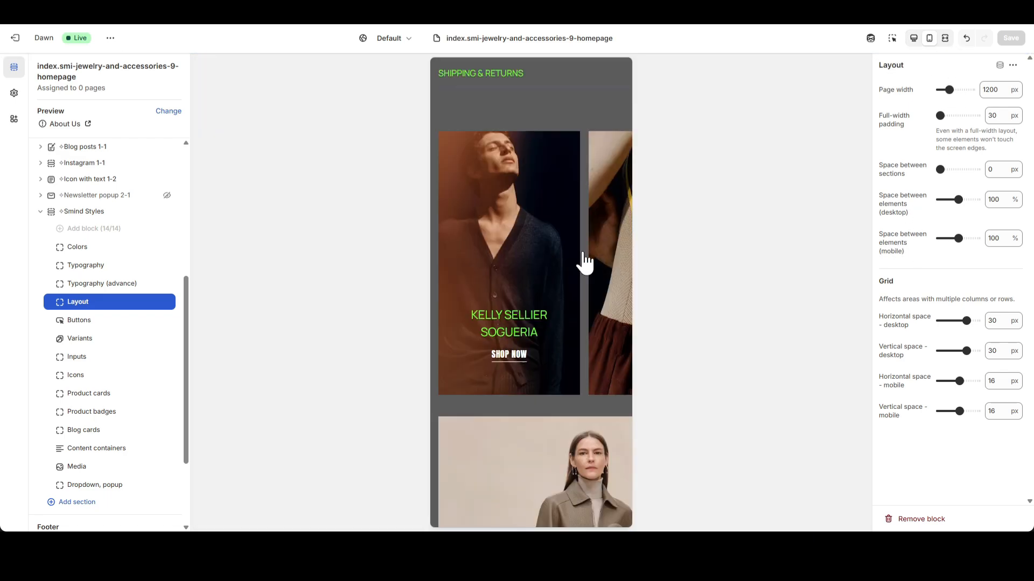
pyautogui.scroll(5, 577, 265)
pyautogui.scroll(4, 577, 258)
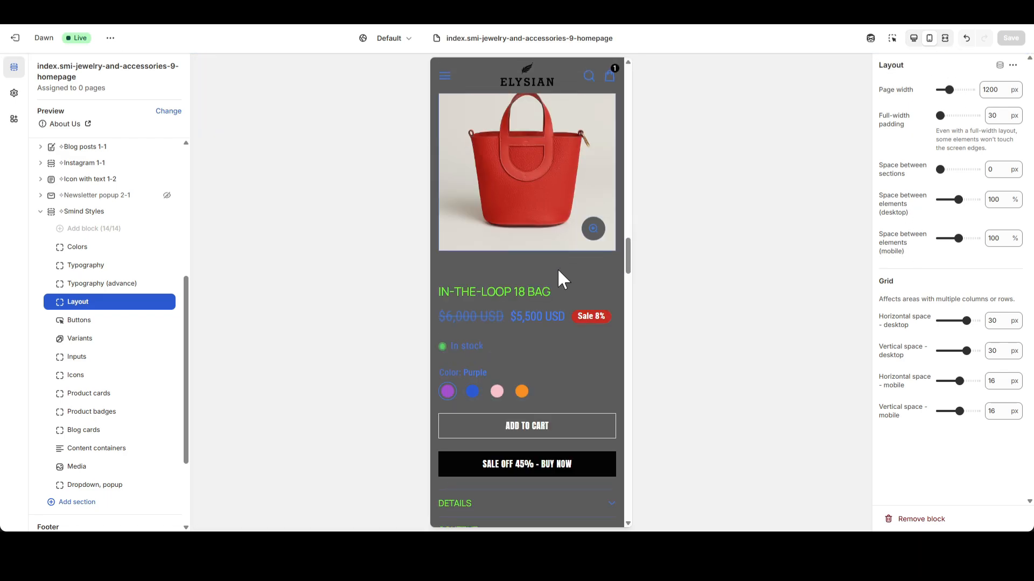
pyautogui.moveTo(958, 238); pyautogui.dragTo(950, 238)
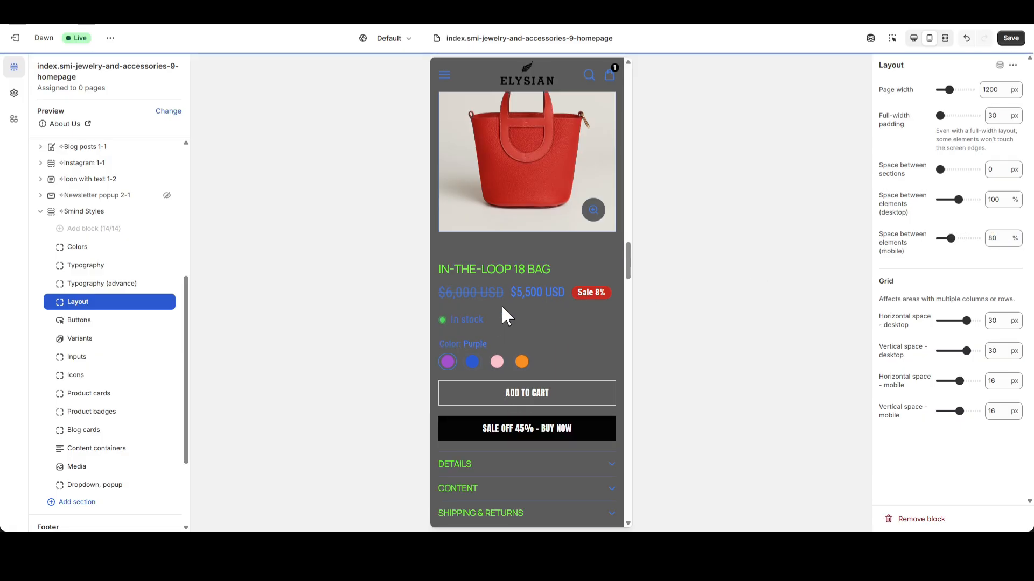
# - Set the desktop grid's horizontal and vertical space to 10 px, using the Instagram image grid in the desktop preview as reference
pyautogui.click(914, 37)
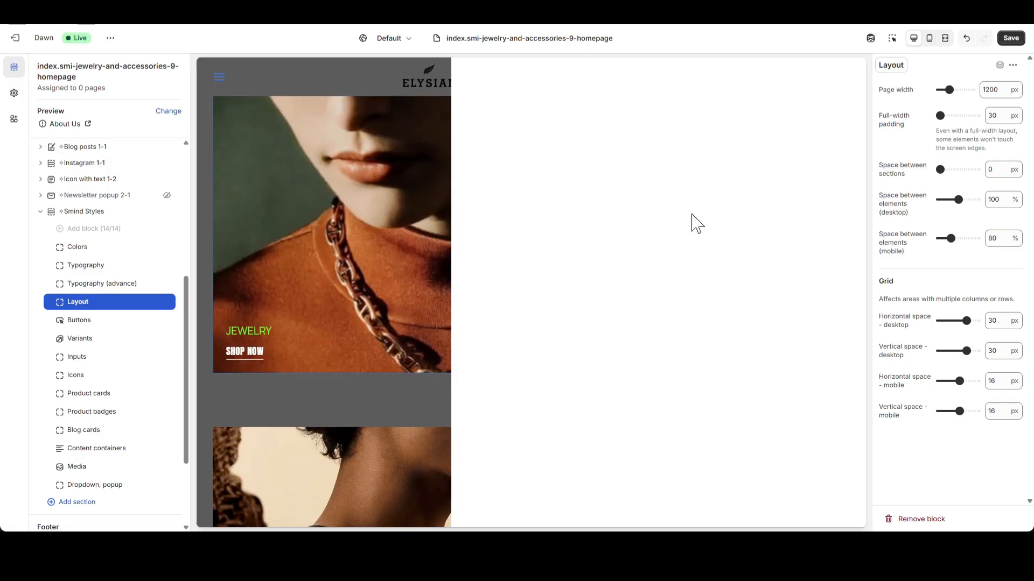
pyautogui.moveTo(869, 245); pyautogui.dragTo(879, 461)
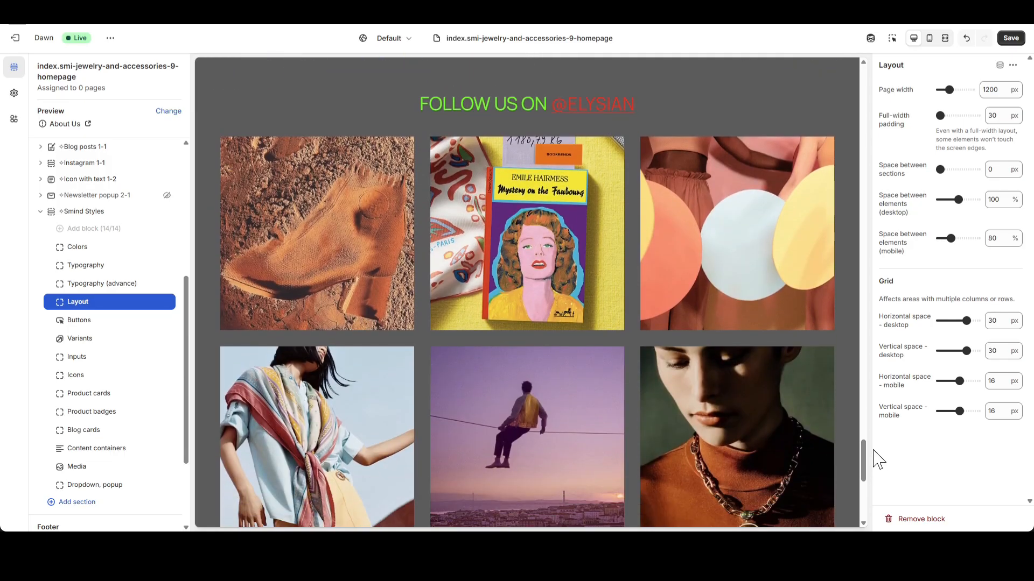
pyautogui.moveTo(942, 300); pyautogui.dragTo(968, 300)
pyautogui.click(897, 307)
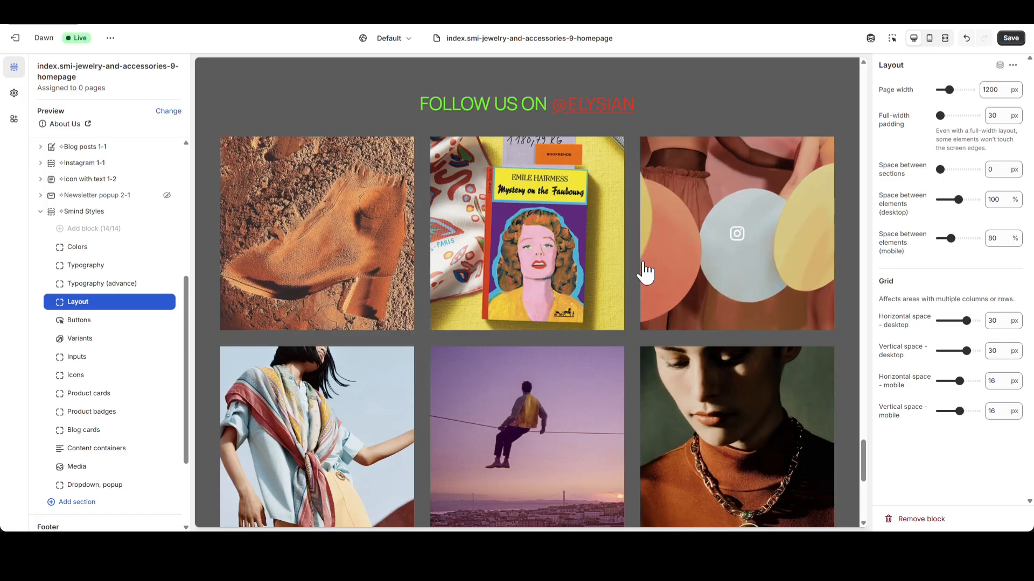
pyautogui.moveTo(999, 321); pyautogui.dragTo(957, 319)
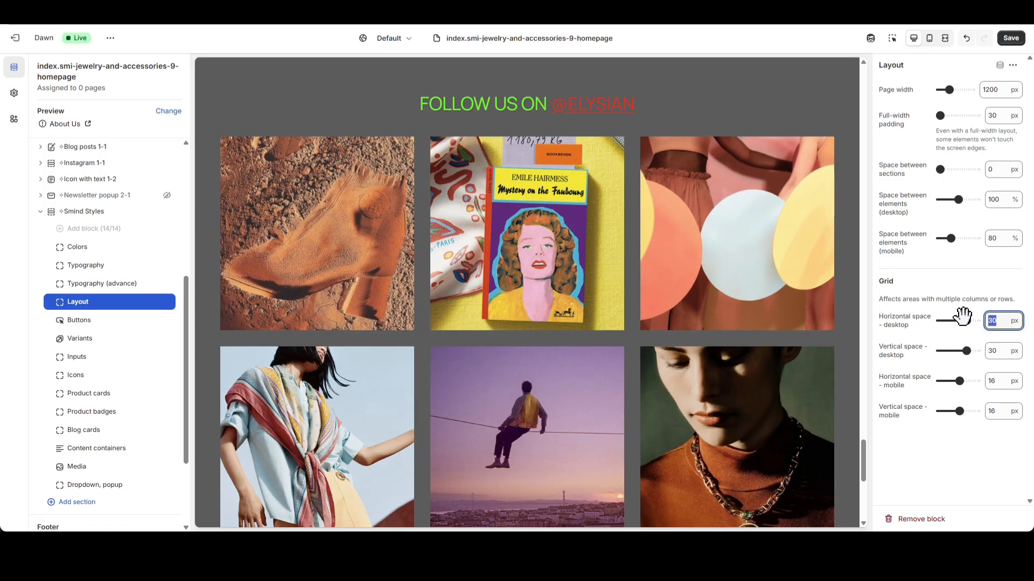
pyautogui.write('10')
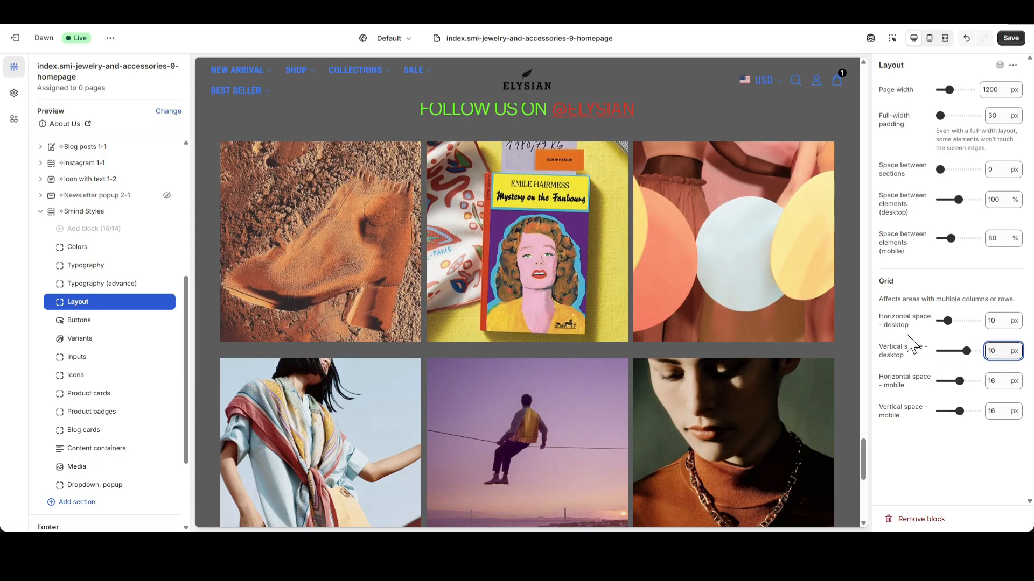
pyautogui.click(907, 335)
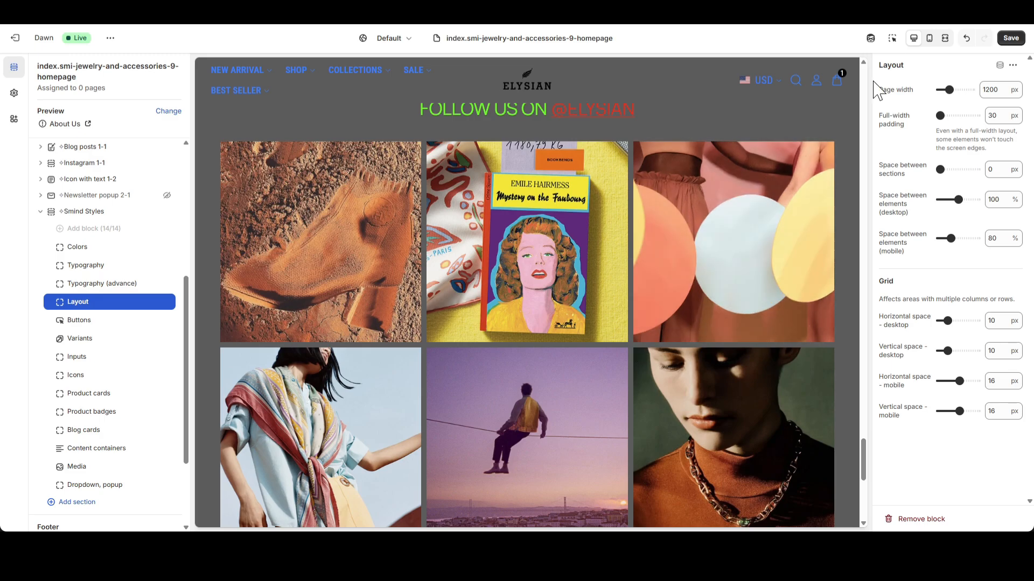
# - Set the mobile grid's horizontal and vertical space to 6 px with the mobile preview shown
pyautogui.click(929, 42)
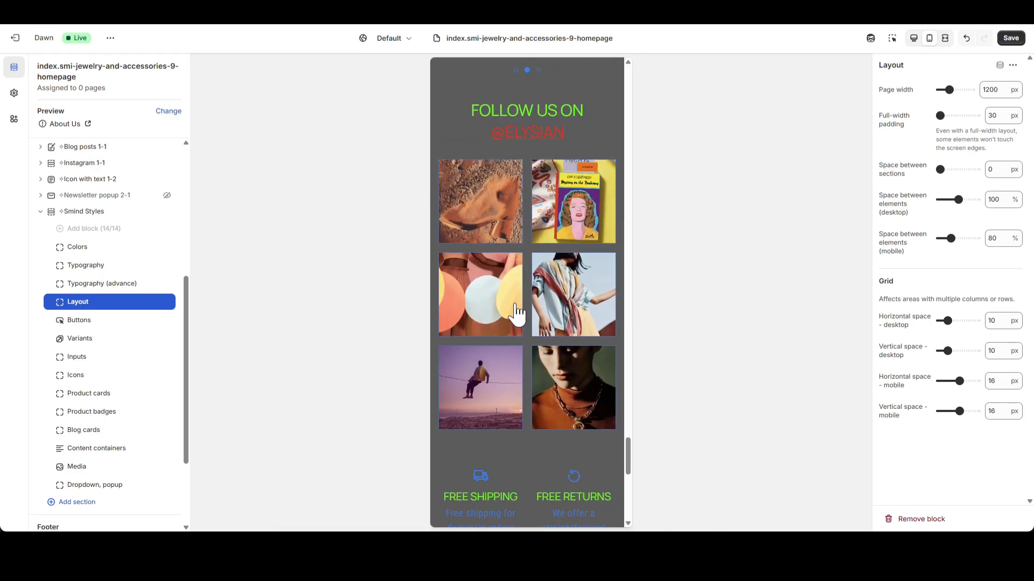
pyautogui.doubleClick(993, 381)
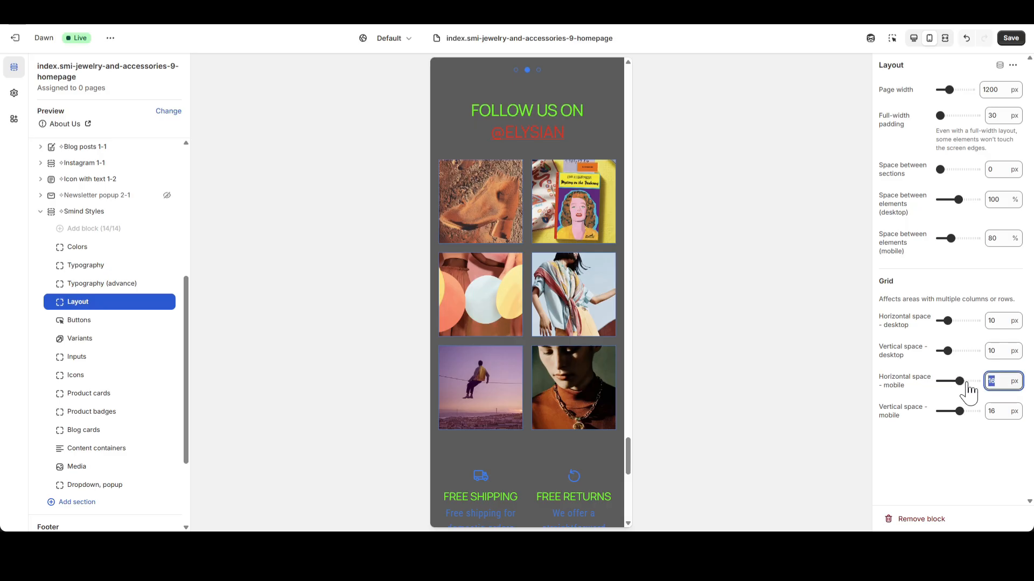
pyautogui.click(977, 440)
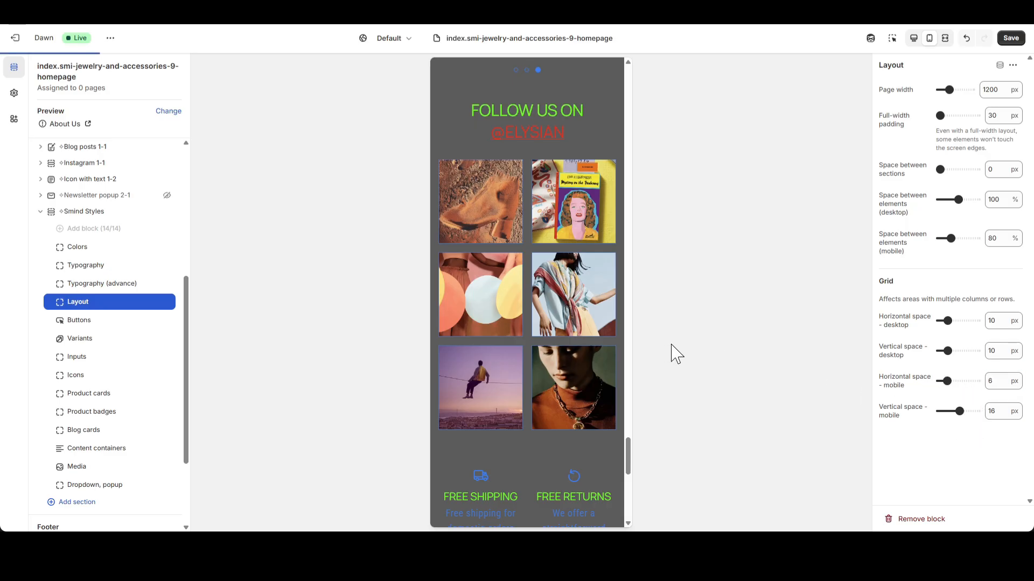
pyautogui.doubleClick(992, 411)
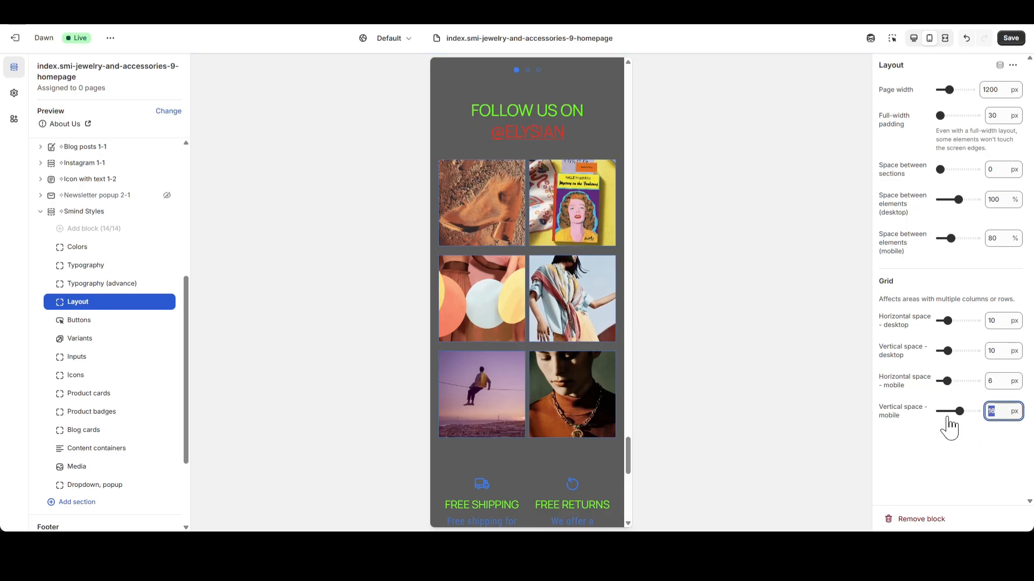
pyautogui.write('6')
pyautogui.click(833, 408)
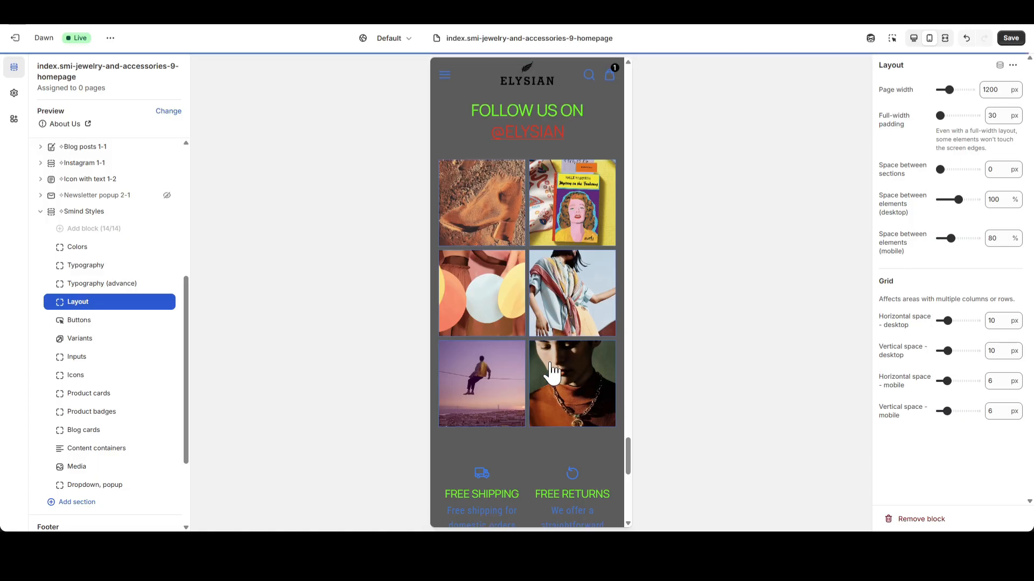
# - Return to the desktop preview, open the Buttons style settings, and save the template changes
pyautogui.click(914, 38)
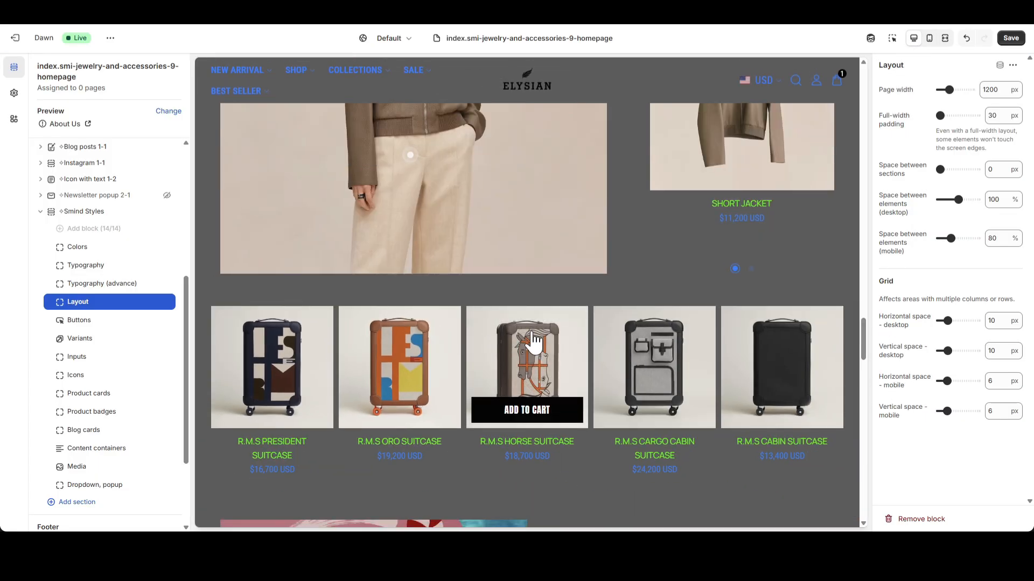
pyautogui.click(100, 322)
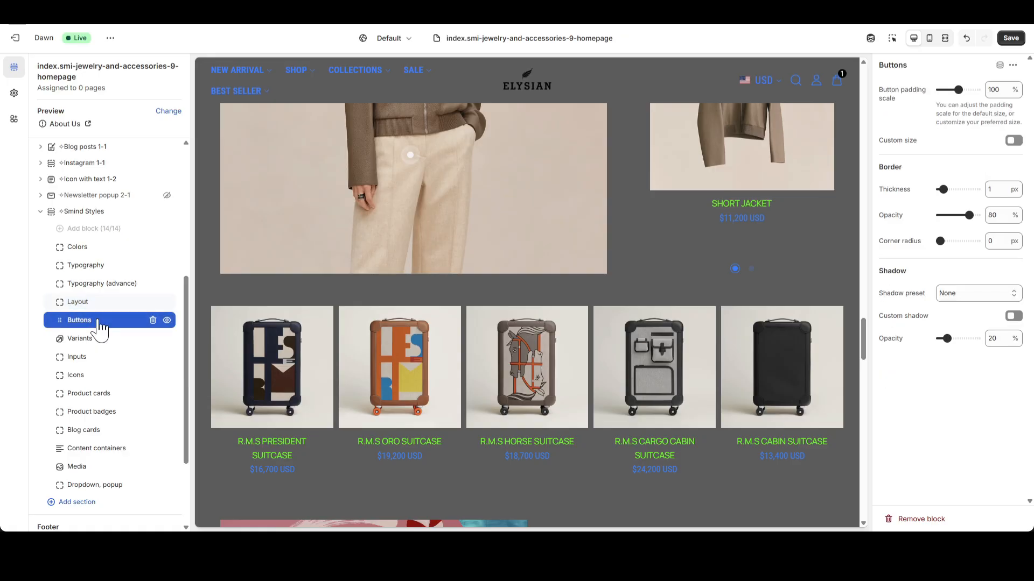
pyautogui.scroll(-20, 650, 311)
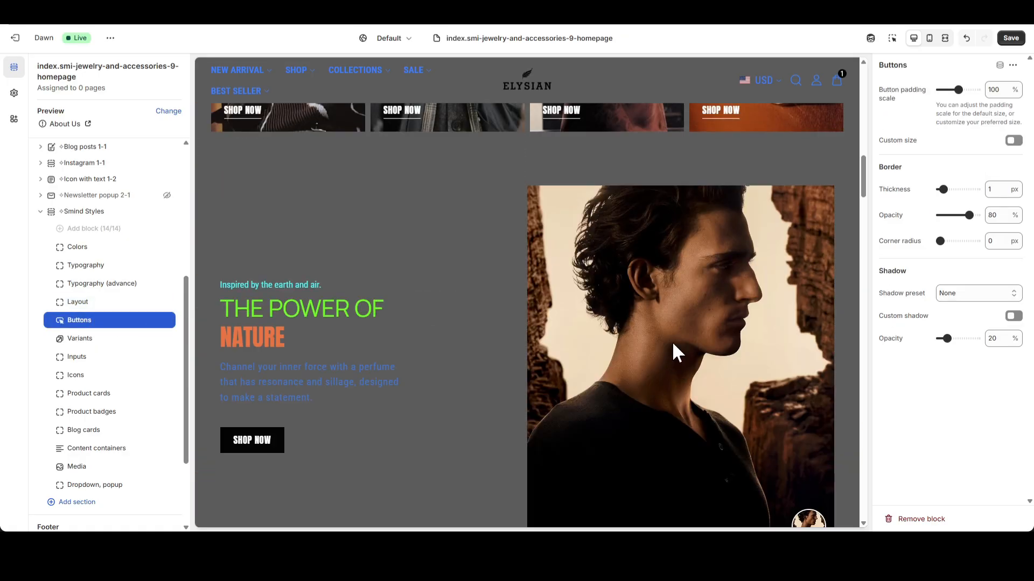
pyautogui.hotkey('ctrl', 's')
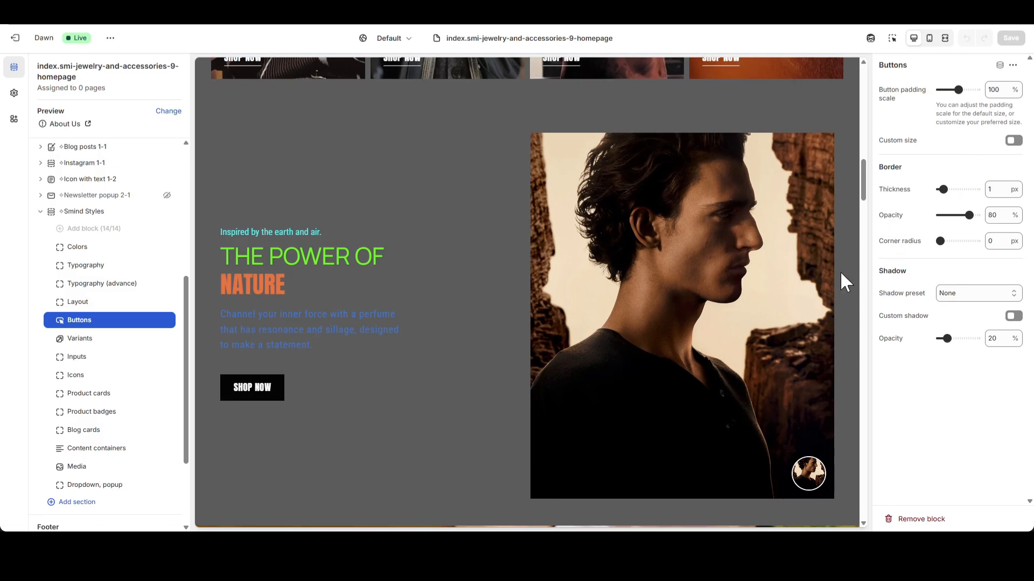
# - Try a 150% button padding scale on the New Collections banner and reset it to 100%
pyautogui.moveTo(866, 200); pyautogui.dragTo(863, 236)
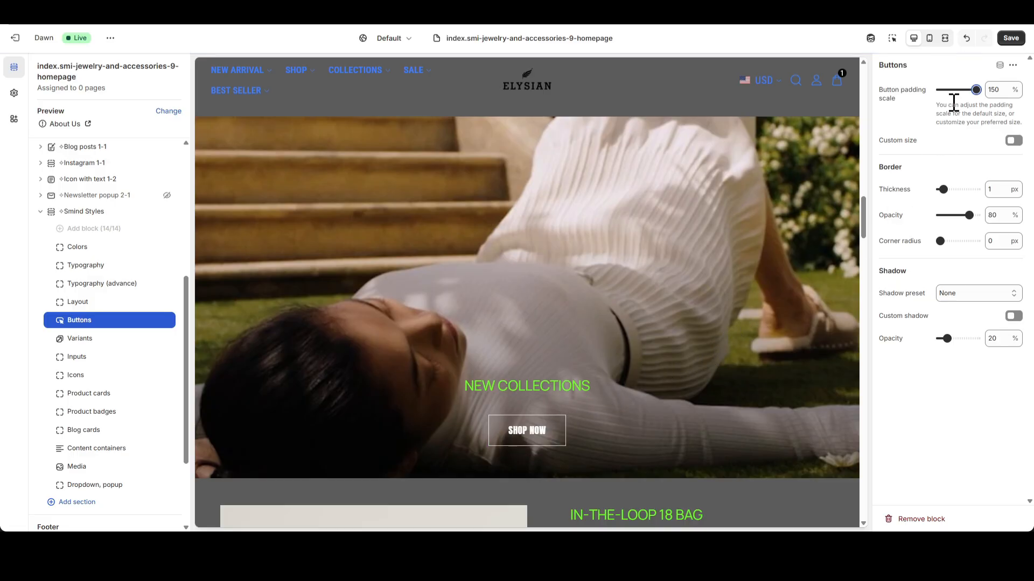
pyautogui.moveTo(1004, 92); pyautogui.dragTo(947, 112)
pyautogui.write('1')
# - Enable custom button size with 24 px horizontal desktop padding, try 24 px vertical desktop padding, and reset the vertical value to 10 px
pyautogui.click(1015, 141)
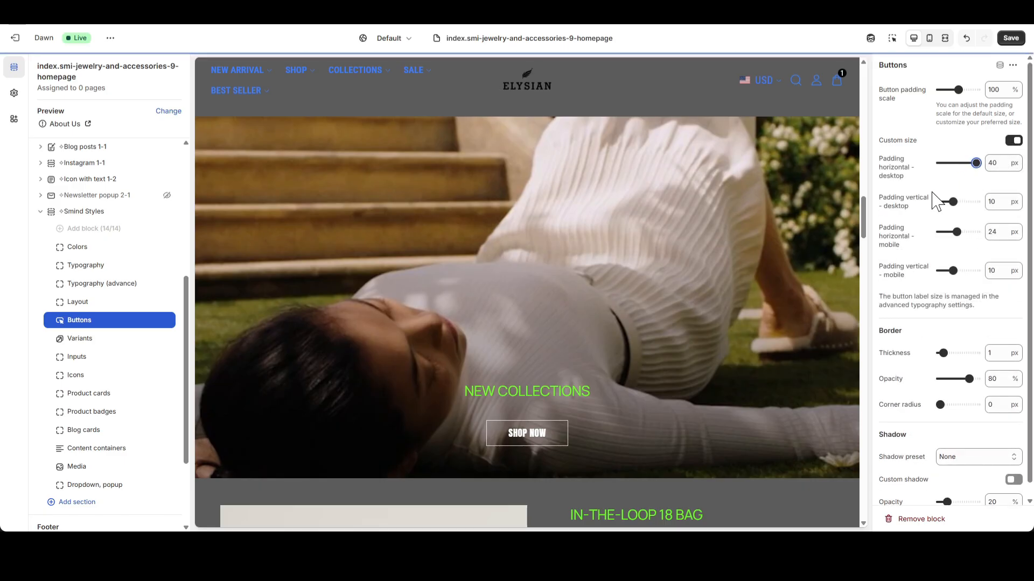
pyautogui.doubleClick(992, 163)
pyautogui.write('24')
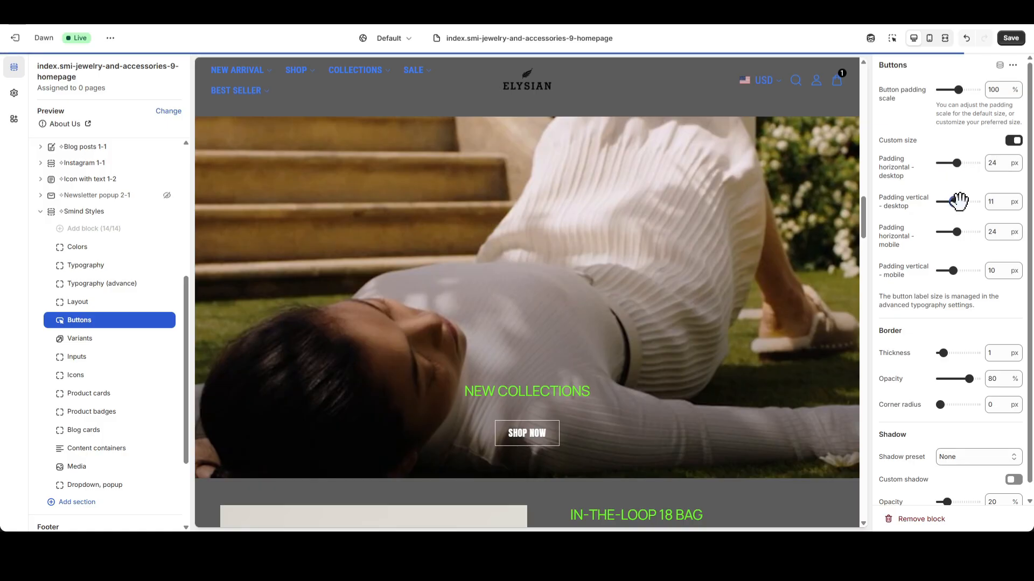
pyautogui.moveTo(957, 202); pyautogui.dragTo(976, 202)
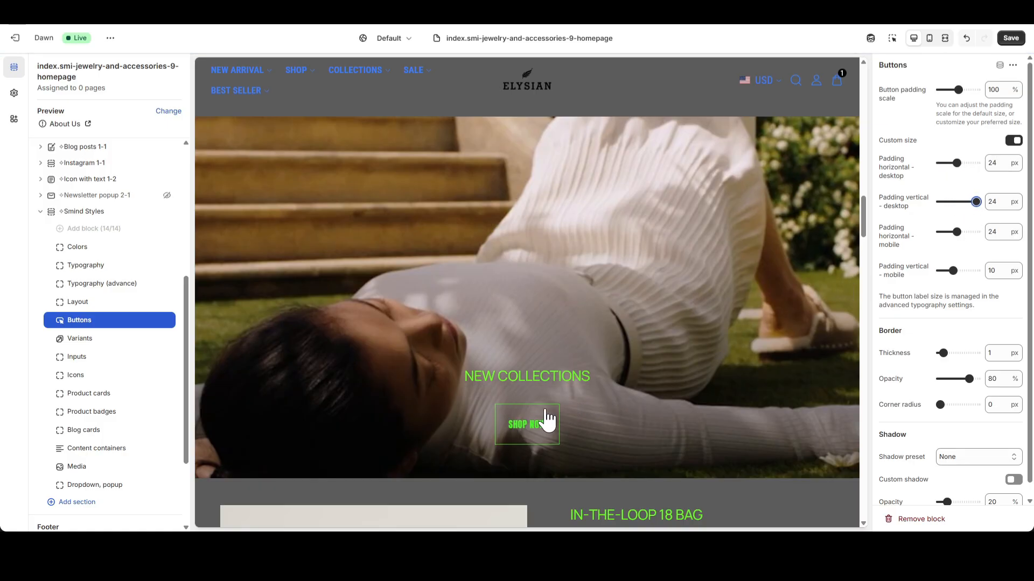
pyautogui.click(998, 202)
pyautogui.click(919, 186)
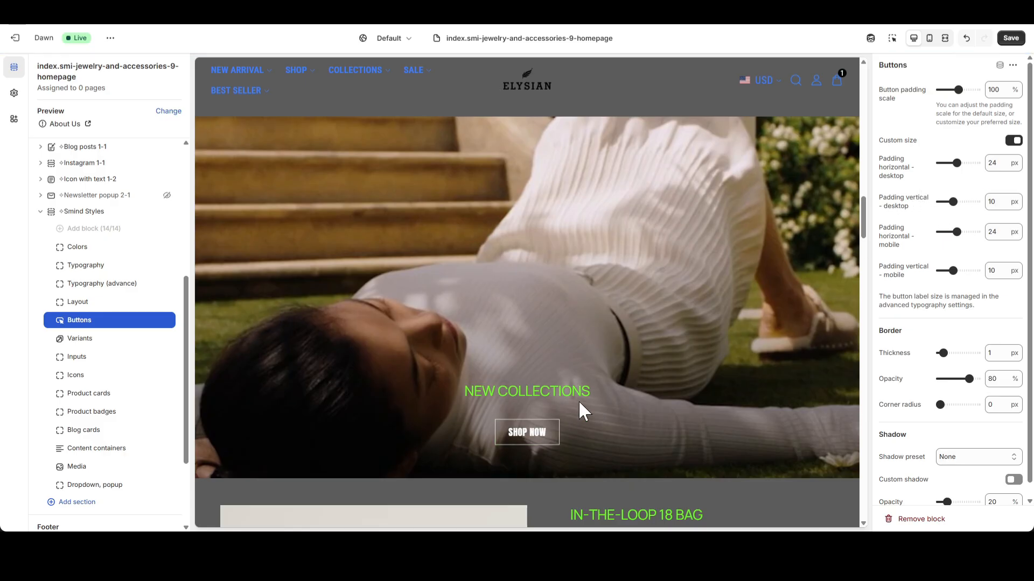
# - Try 40 px horizontal and 24 px vertical mobile button padding in the mobile preview, and turn custom size off
pyautogui.click(929, 38)
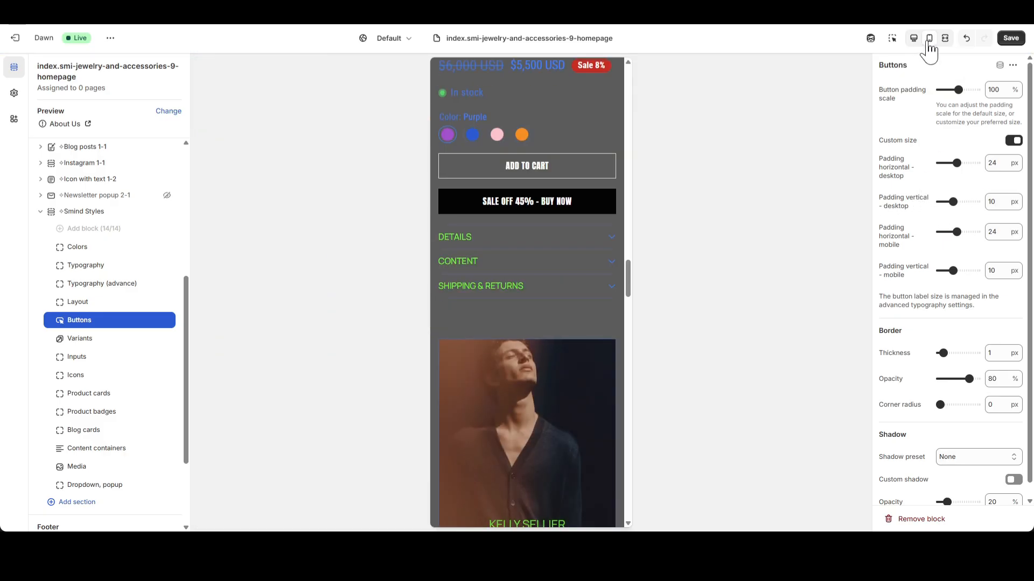
pyautogui.scroll(5, 565, 210)
pyautogui.scroll(4, 575, 214)
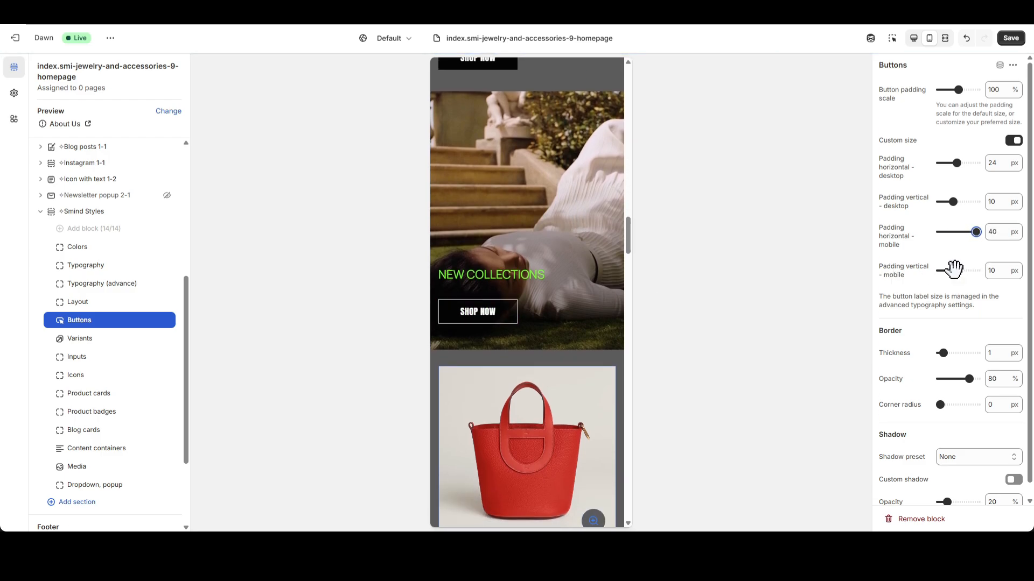
pyautogui.moveTo(954, 270); pyautogui.dragTo(981, 271)
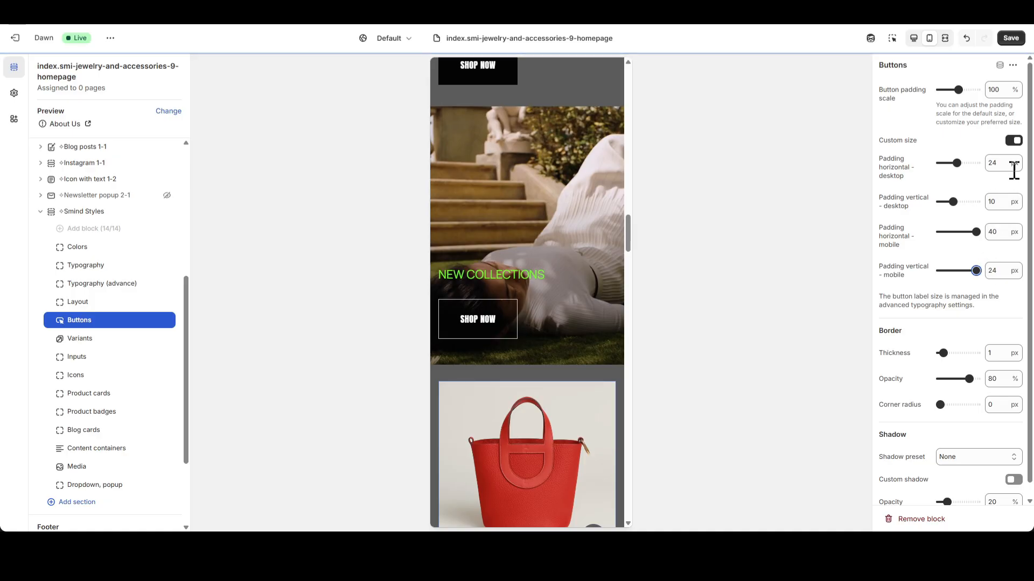
pyautogui.click(1012, 140)
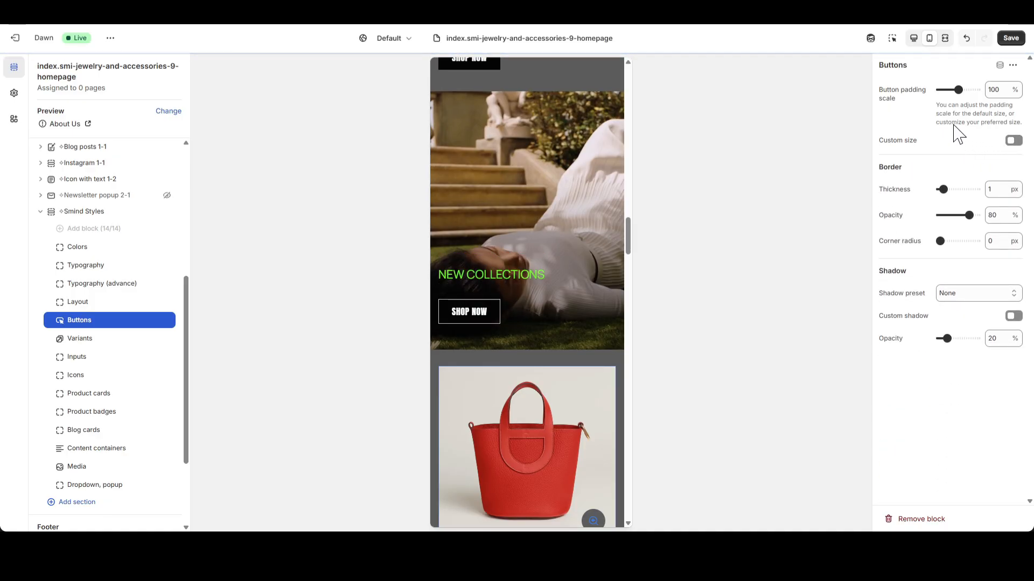
# - Set the button border thickness to 5 px and its opacity to 75% with the desktop preview shown
pyautogui.click(914, 43)
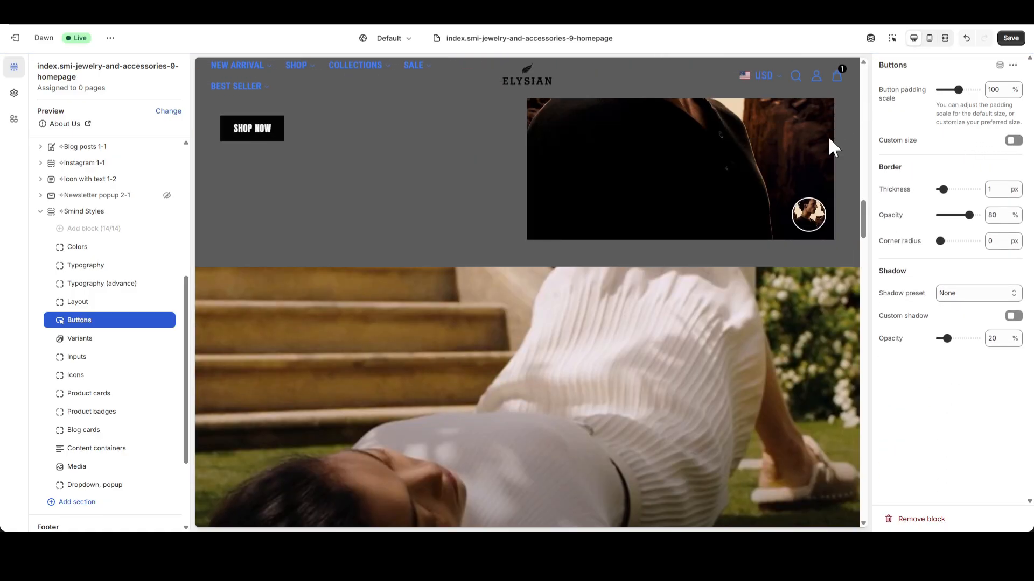
pyautogui.scroll(-5, 772, 199)
pyautogui.scroll(2, 772, 210)
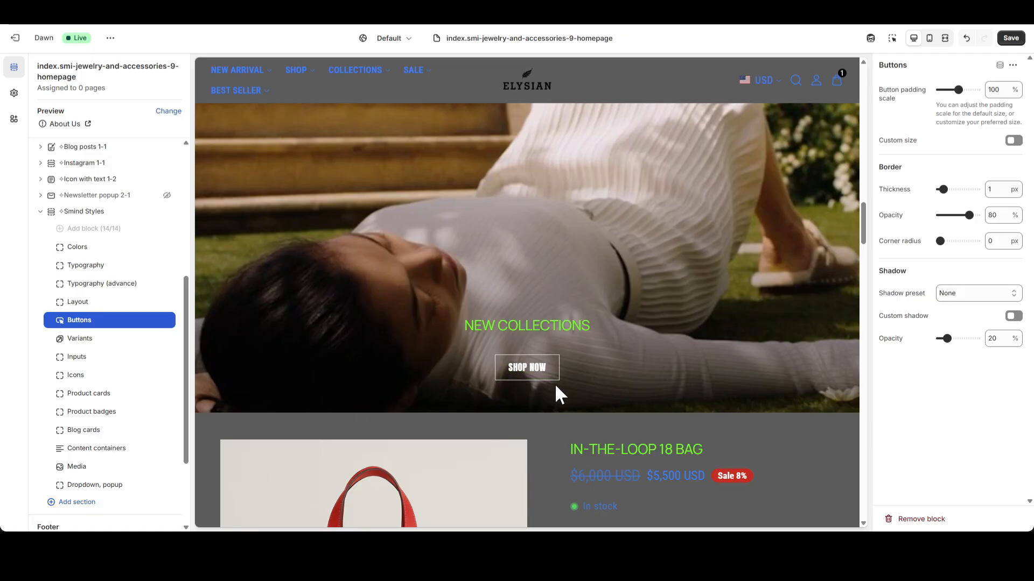
pyautogui.doubleClick(996, 189)
pyautogui.write('5')
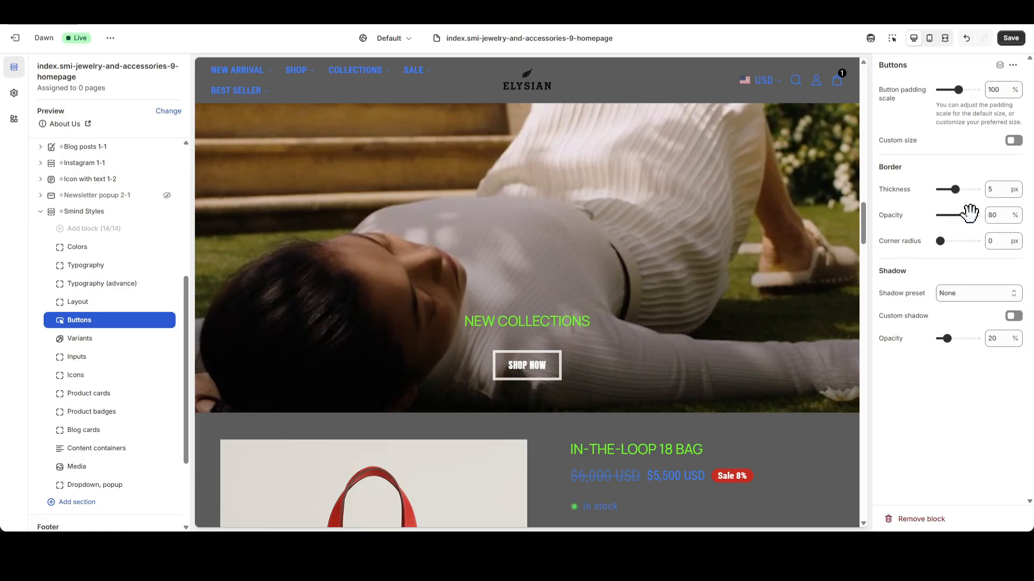
pyautogui.moveTo(951, 216); pyautogui.dragTo(967, 215)
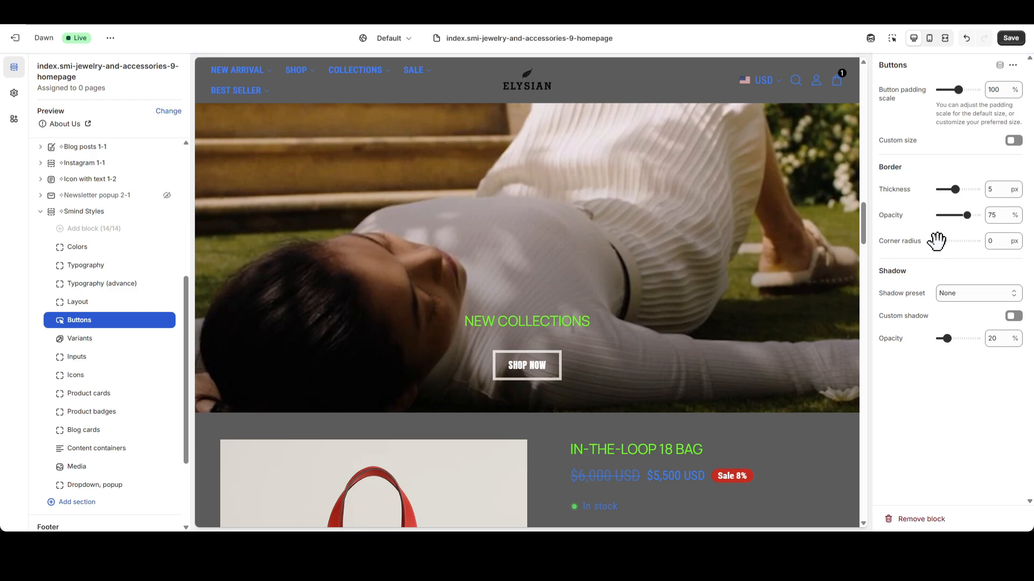
# - Try a 40 px button corner radius and reset it to 0 px
pyautogui.moveTo(936, 241); pyautogui.dragTo(976, 240)
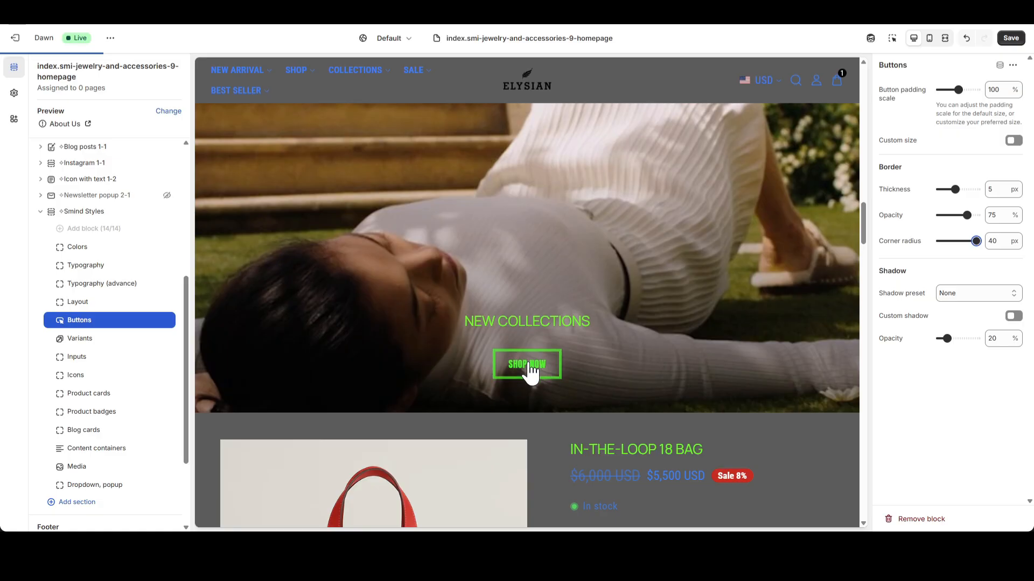
pyautogui.moveTo(975, 241); pyautogui.dragTo(930, 242)
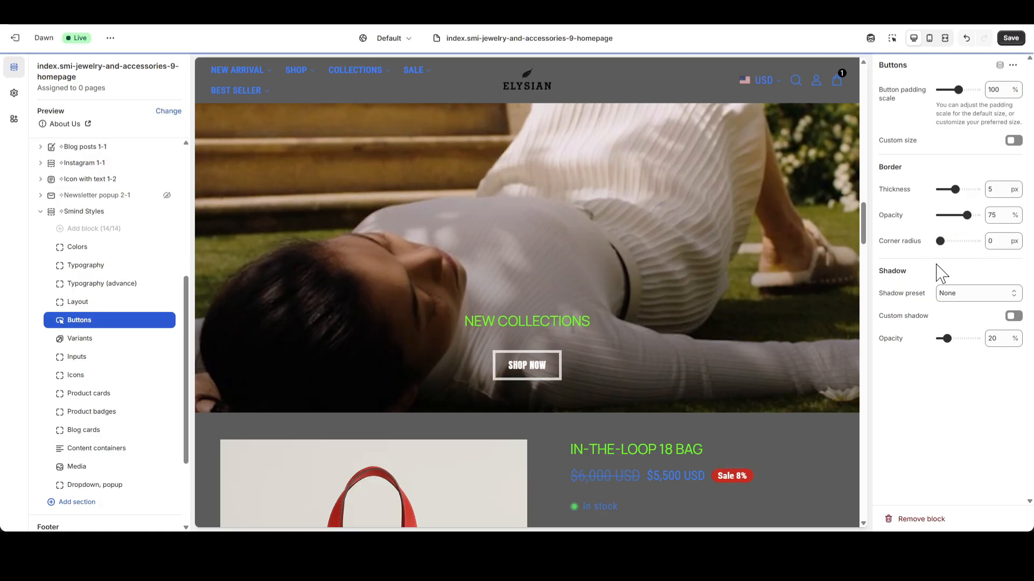
pyautogui.moveTo(889, 272); pyautogui.dragTo(909, 272)
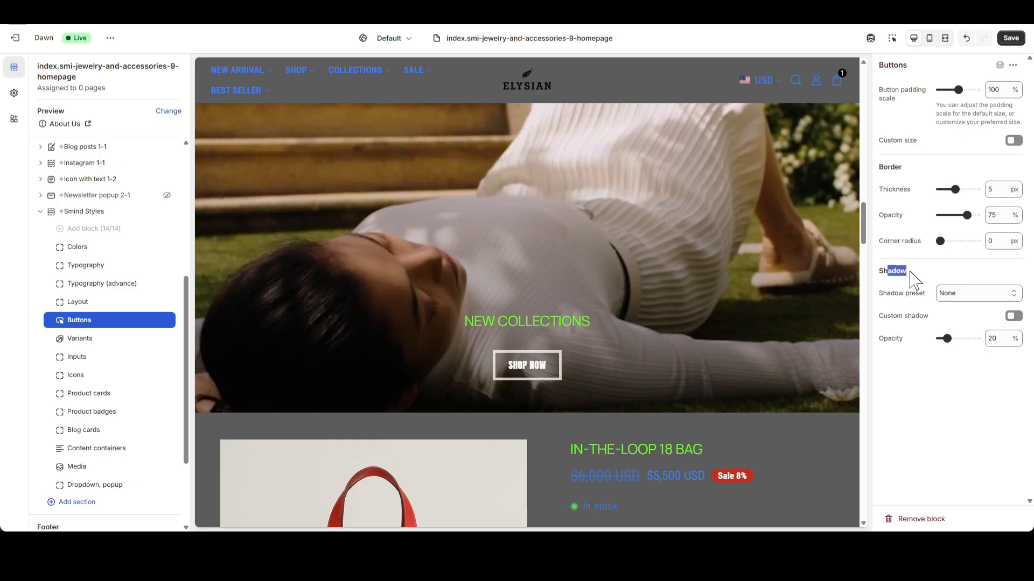
# - Set the button shadow opacity to 80%, try the L shadow preset, and choose the L blur preset
pyautogui.click(910, 271)
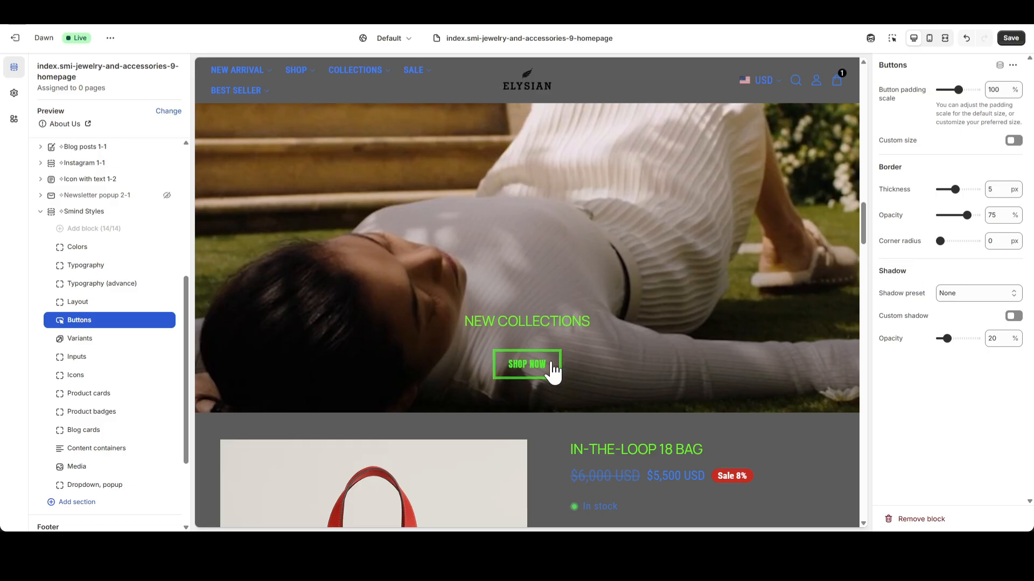
pyautogui.click(940, 355)
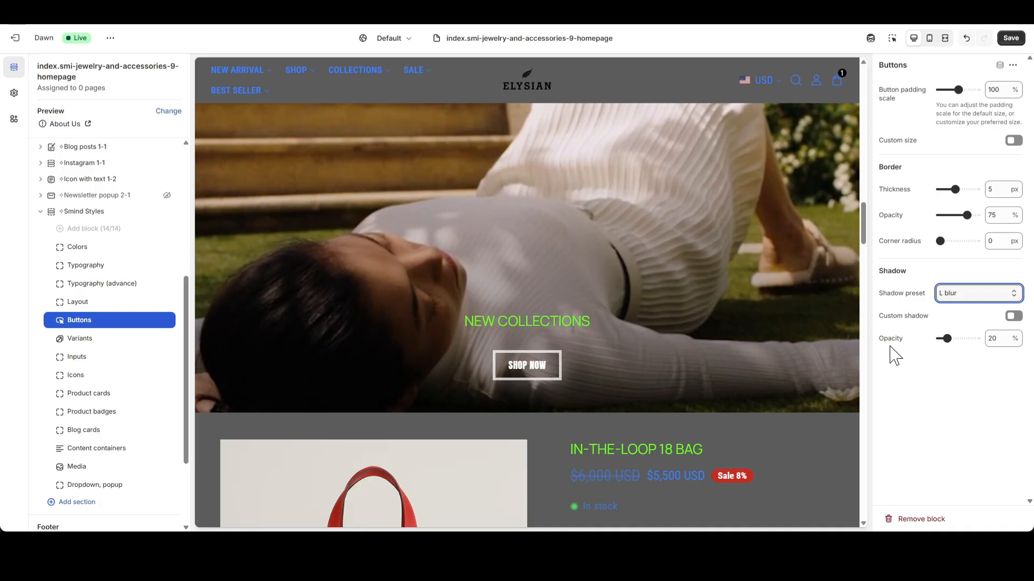
pyautogui.moveTo(945, 337); pyautogui.dragTo(954, 337)
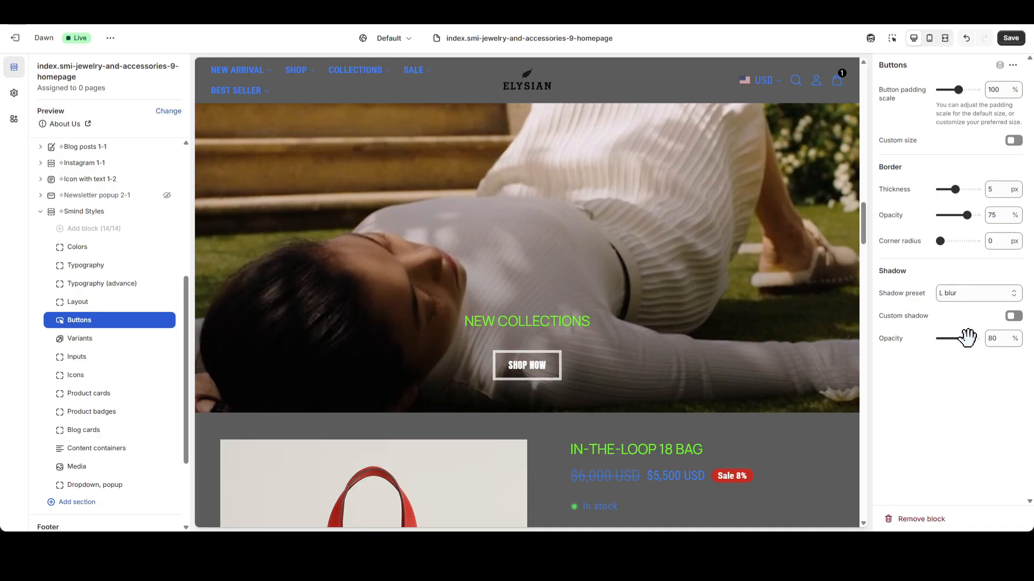
pyautogui.click(955, 295)
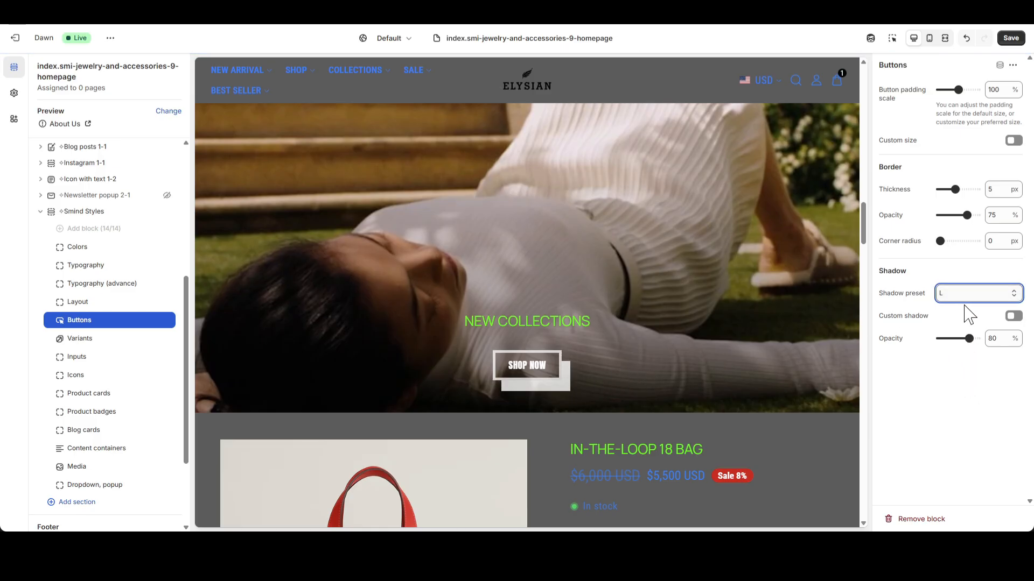
pyautogui.click(951, 362)
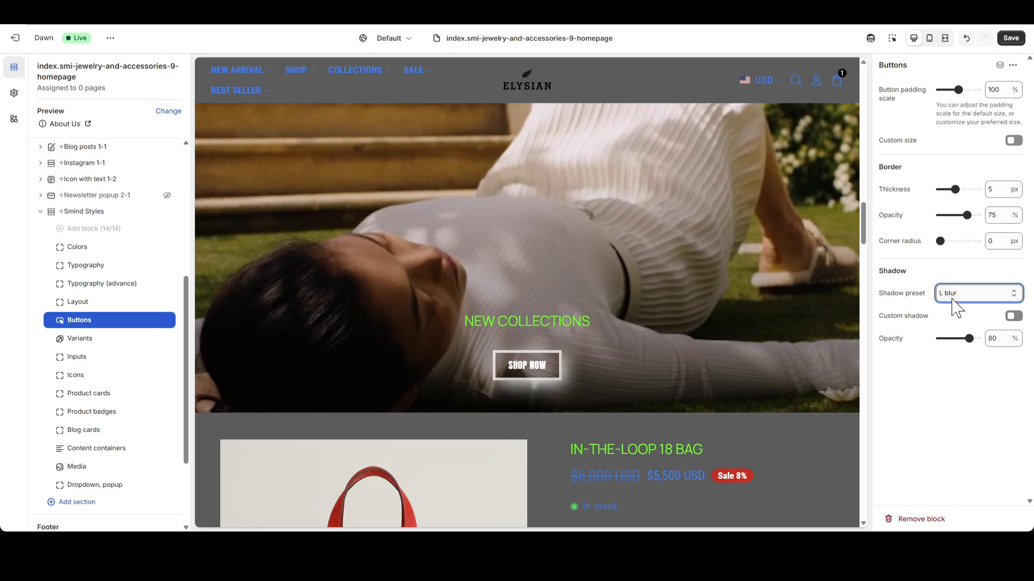
# - Try a custom button shadow with position X -2, position Y -16 and blur 106, and turn custom shadow off
pyautogui.click(1014, 317)
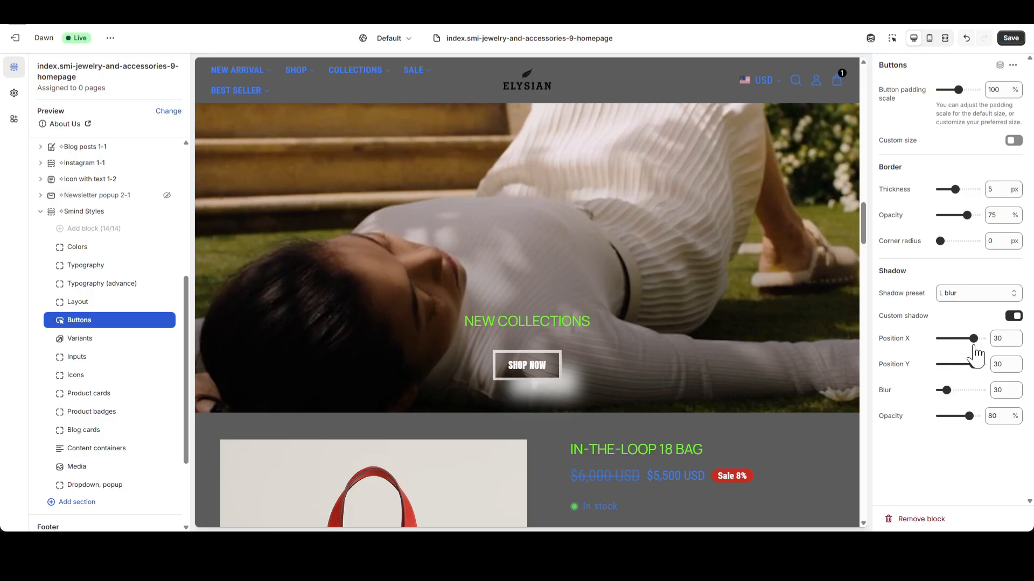
pyautogui.moveTo(975, 338); pyautogui.dragTo(960, 390)
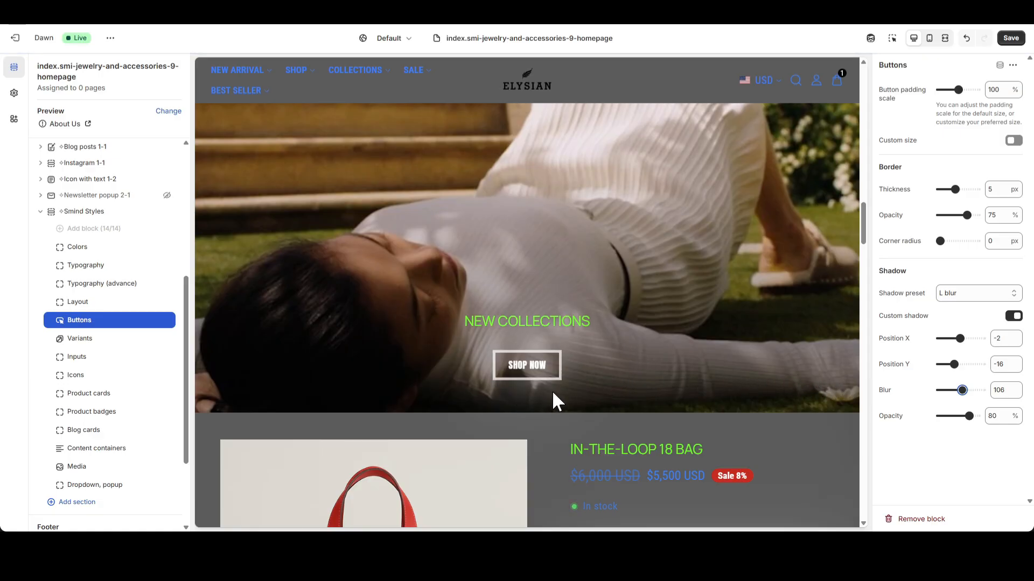
pyautogui.click(1014, 316)
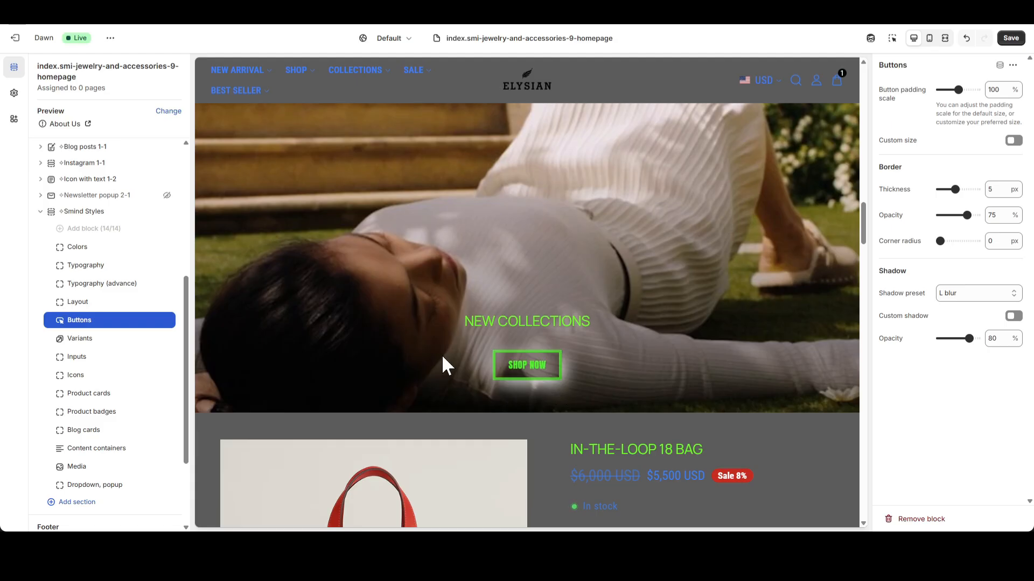
# - Try red #F11818 as the Scheme 1 shadow color and restore it to #FFFFFF
pyautogui.click(87, 249)
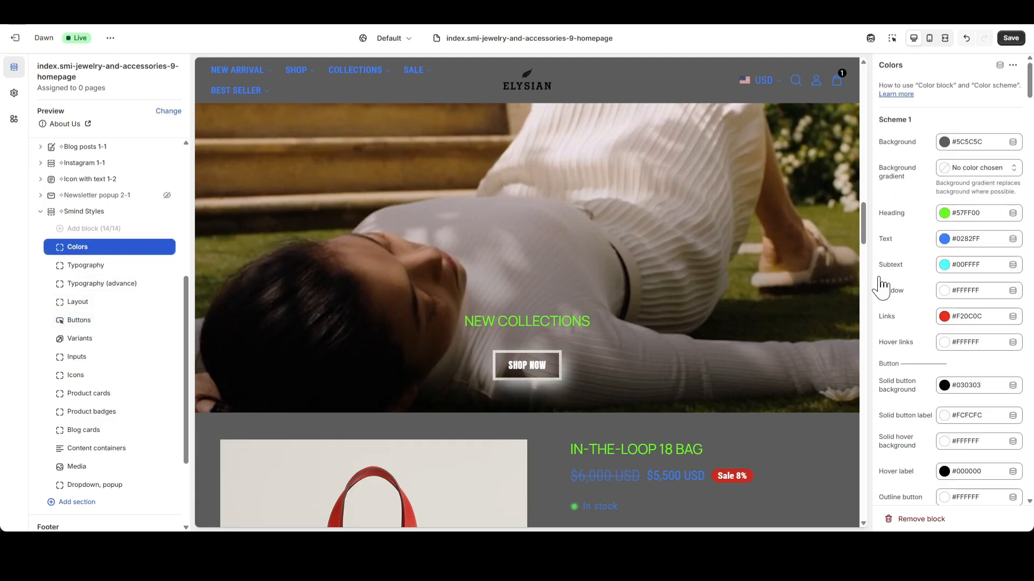
pyautogui.click(945, 294)
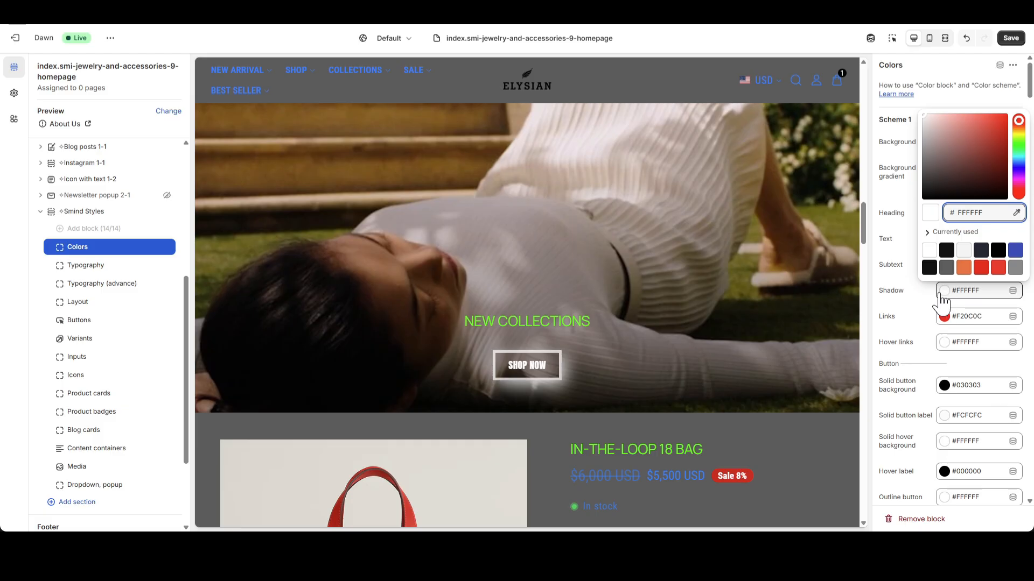
pyautogui.click(1000, 119)
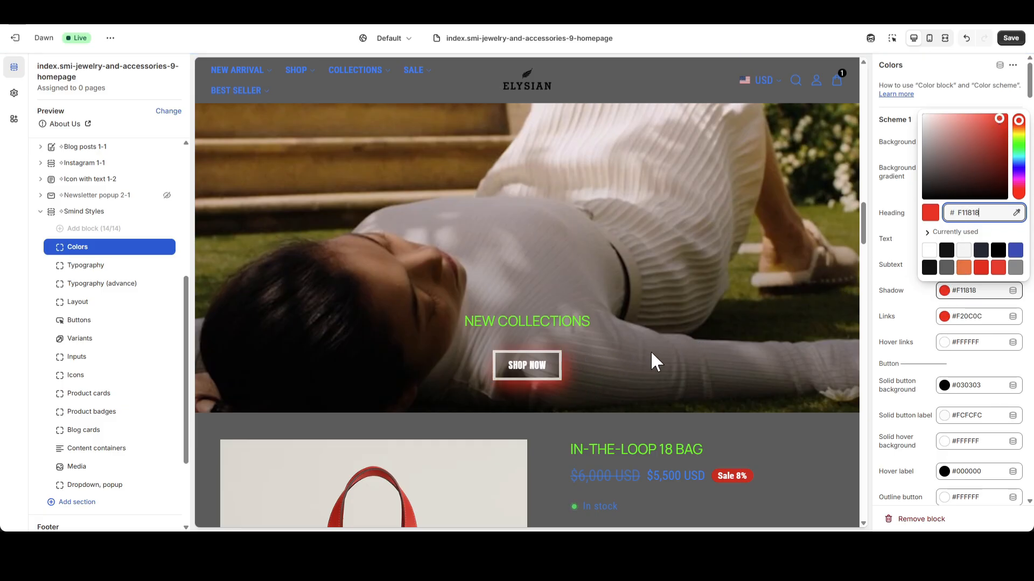
pyautogui.click(911, 121)
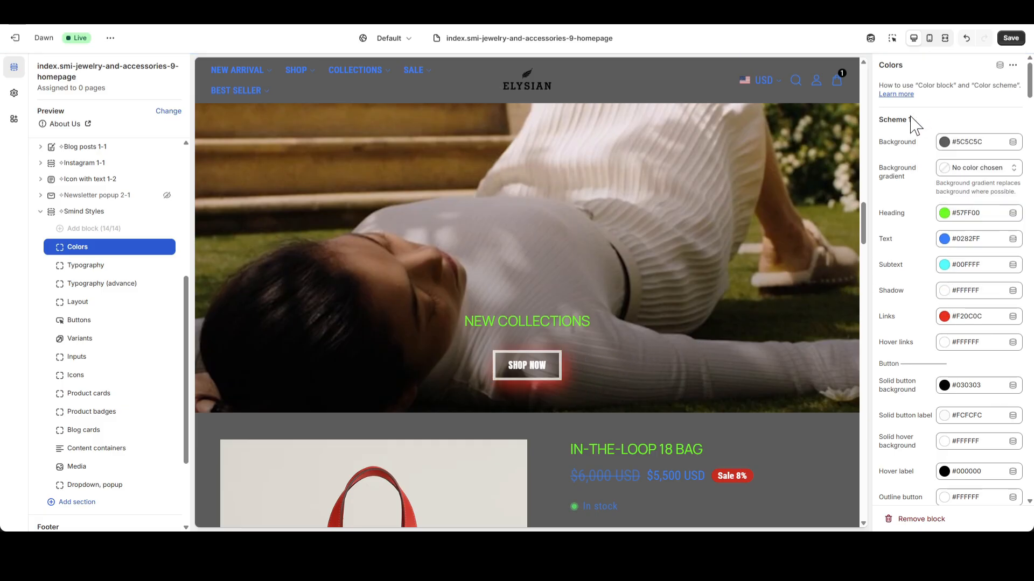
# - Return to the Buttons block and save the template changes
pyautogui.click(81, 321)
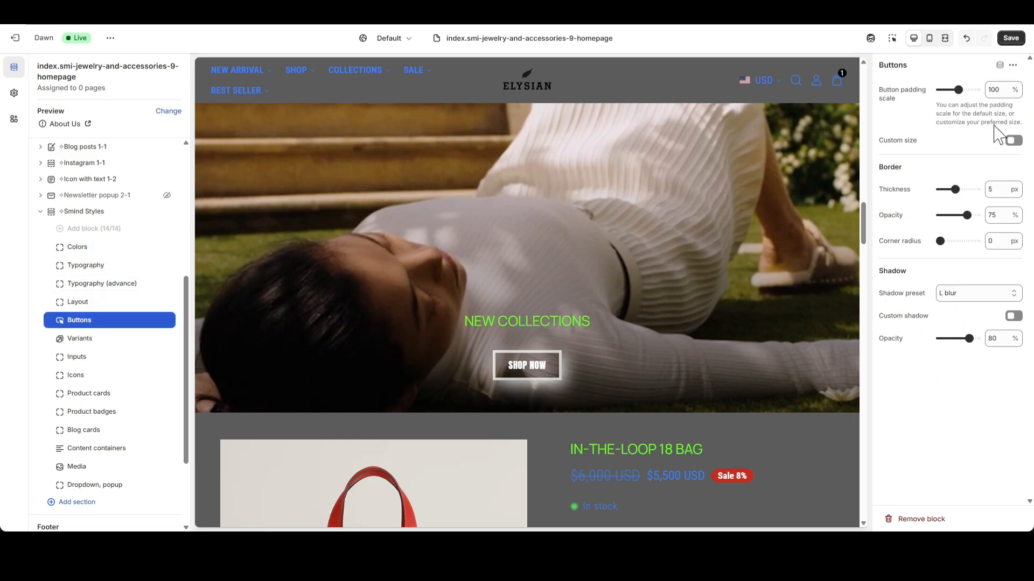
pyautogui.click(1007, 39)
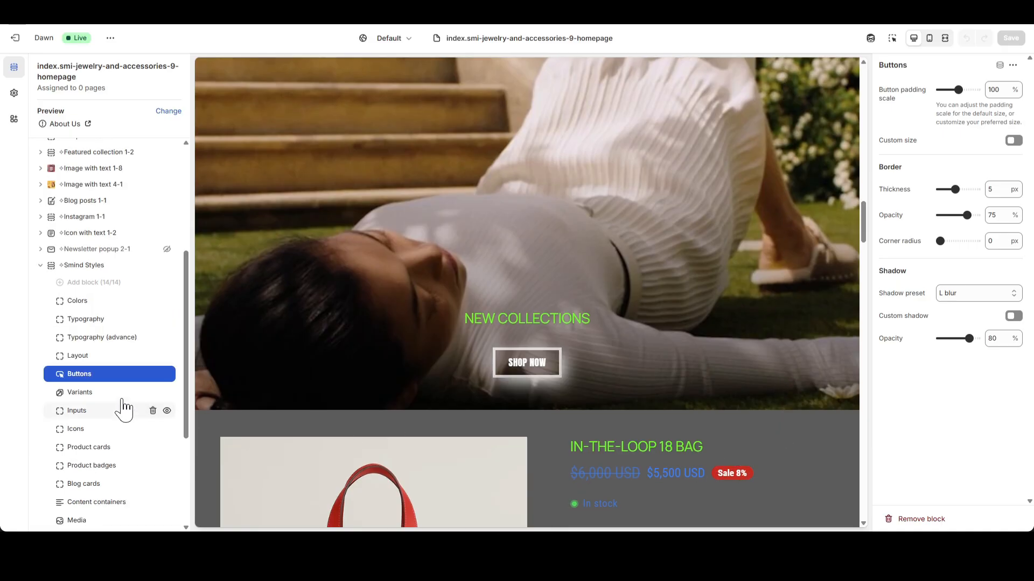
# - Set the product variants' border thickness to 3 px and their desktop corner radius to 20 px
pyautogui.click(84, 394)
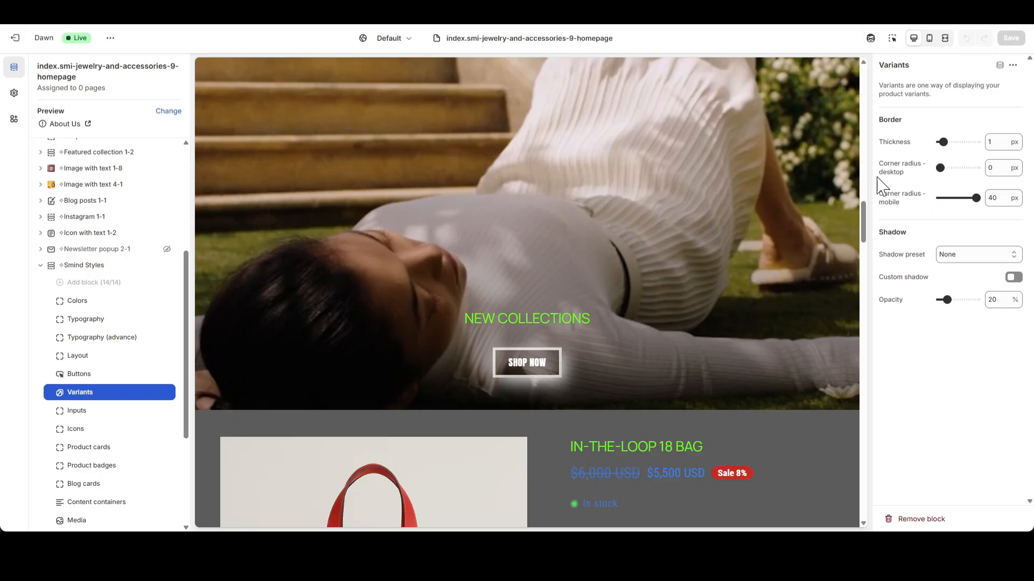
pyautogui.scroll(-6, 760, 250)
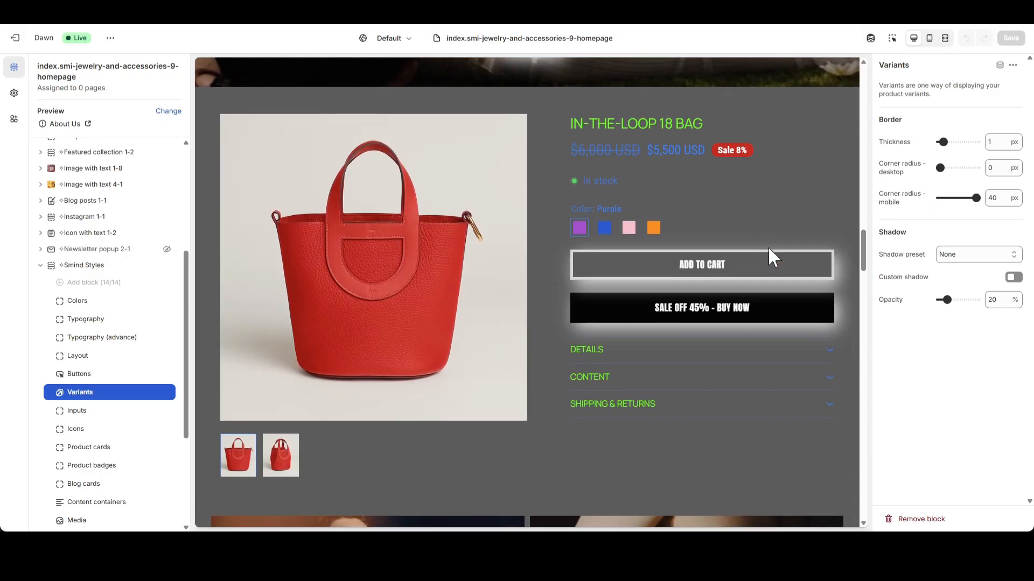
pyautogui.moveTo(887, 91); pyautogui.dragTo(939, 104)
pyautogui.click(916, 89)
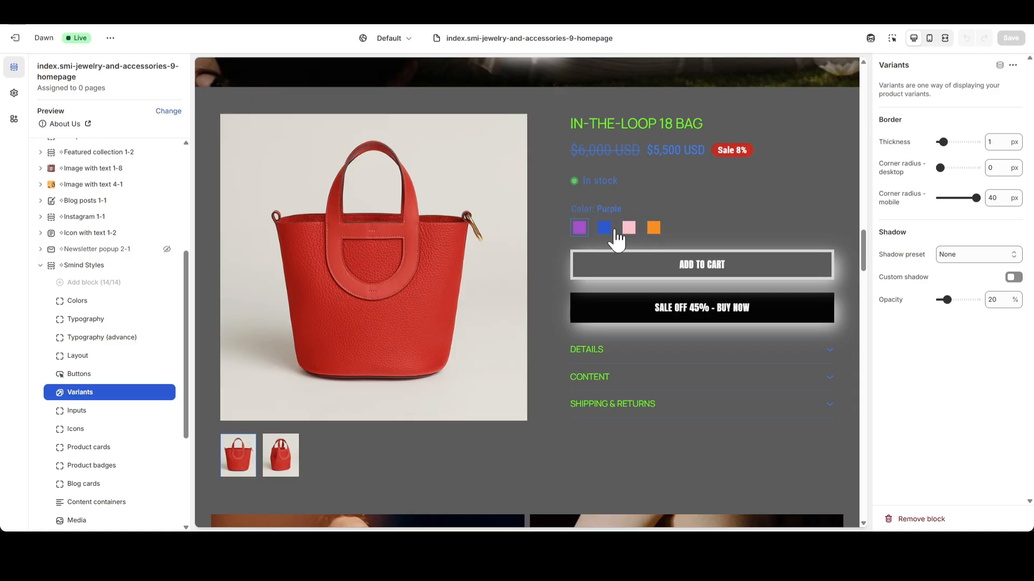
pyautogui.press('BackSpace')
pyautogui.write('3')
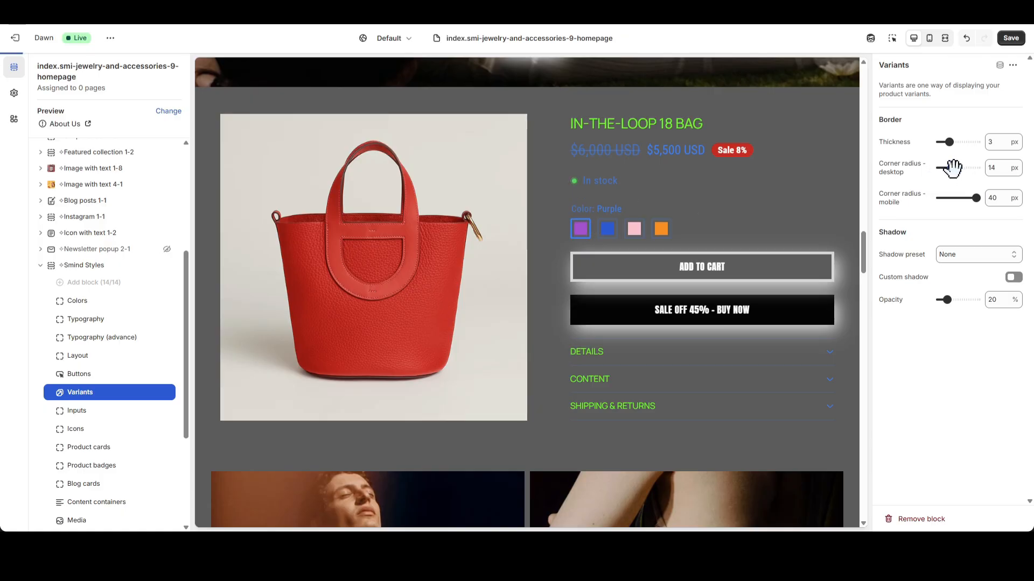
pyautogui.moveTo(998, 168); pyautogui.dragTo(963, 171)
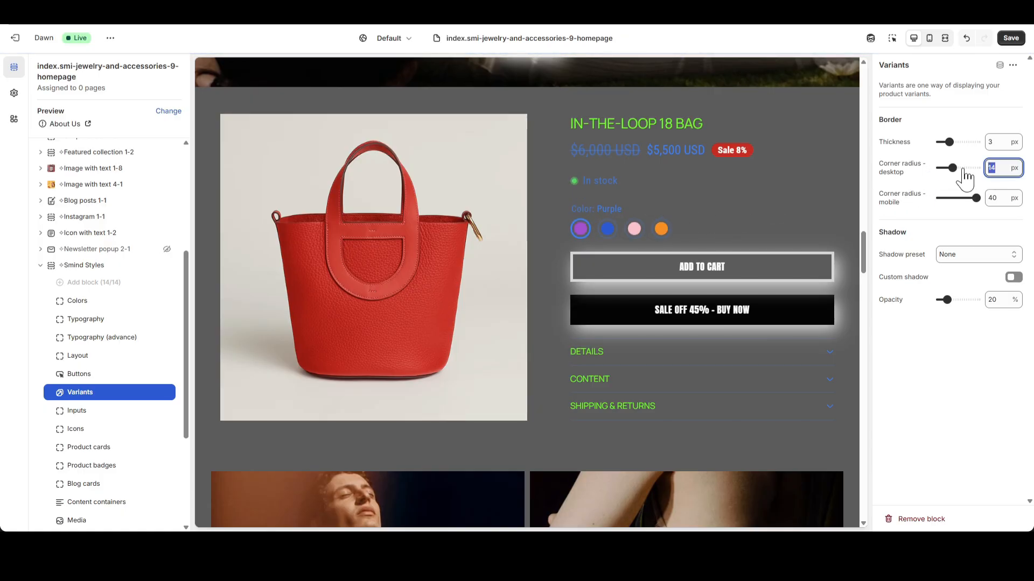
pyautogui.write('20')
pyautogui.click(959, 211)
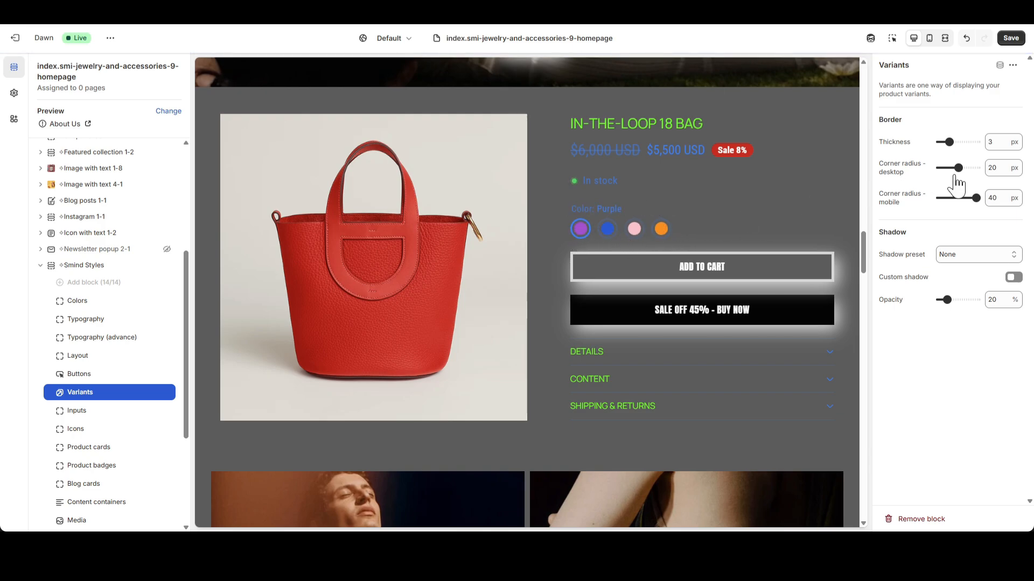
# - Try a 0 px mobile corner radius for the variants in the mobile preview, and set it to 20 px
pyautogui.click(930, 39)
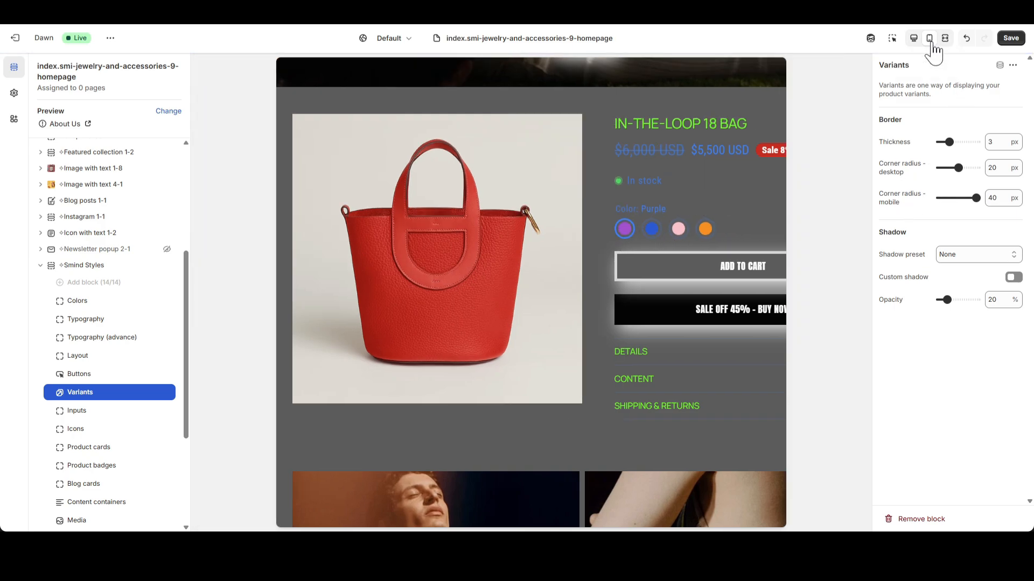
pyautogui.scroll(5, 571, 246)
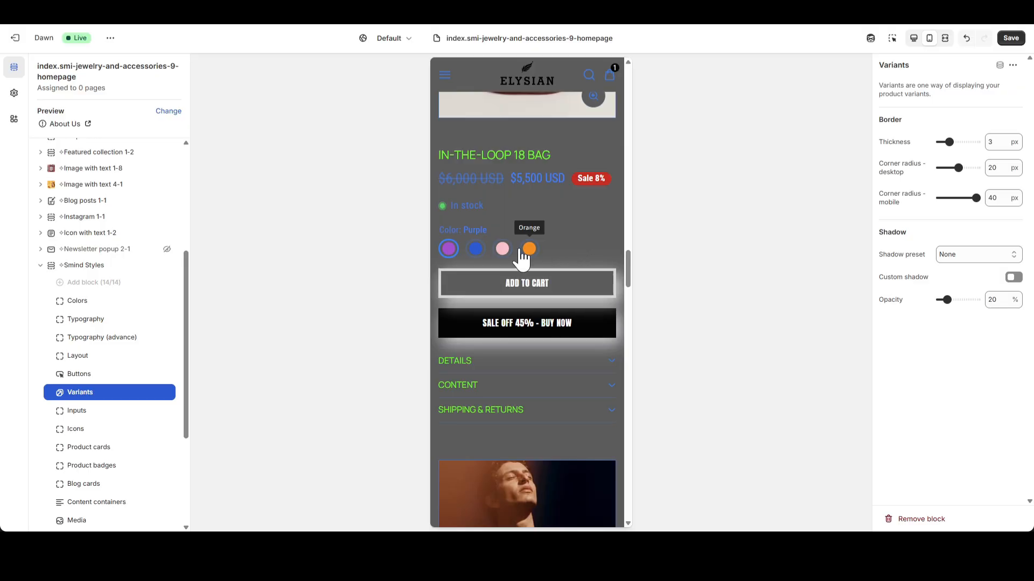
pyautogui.moveTo(974, 197); pyautogui.dragTo(813, 236)
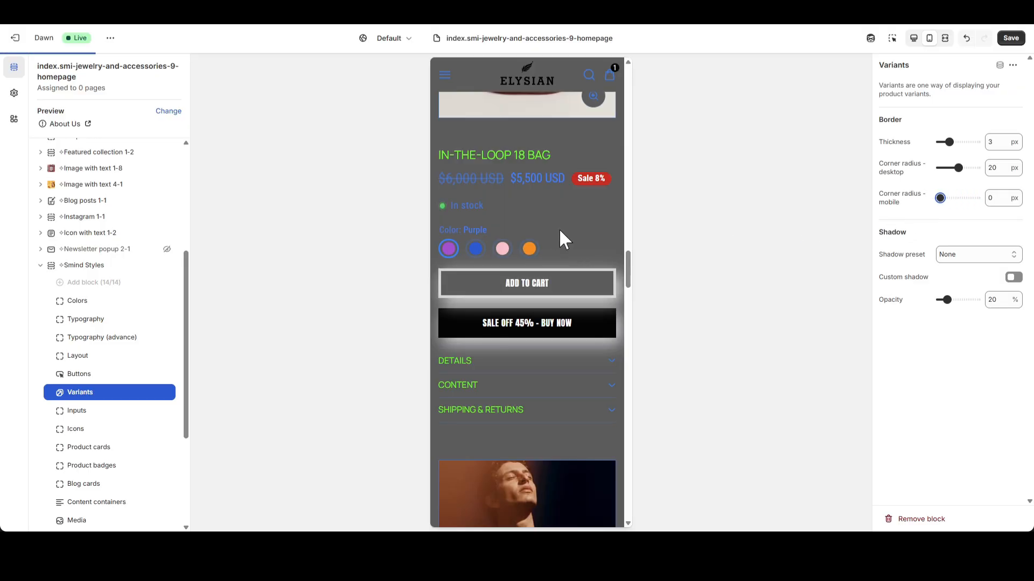
pyautogui.doubleClick(993, 200)
pyautogui.write('20')
pyautogui.click(960, 232)
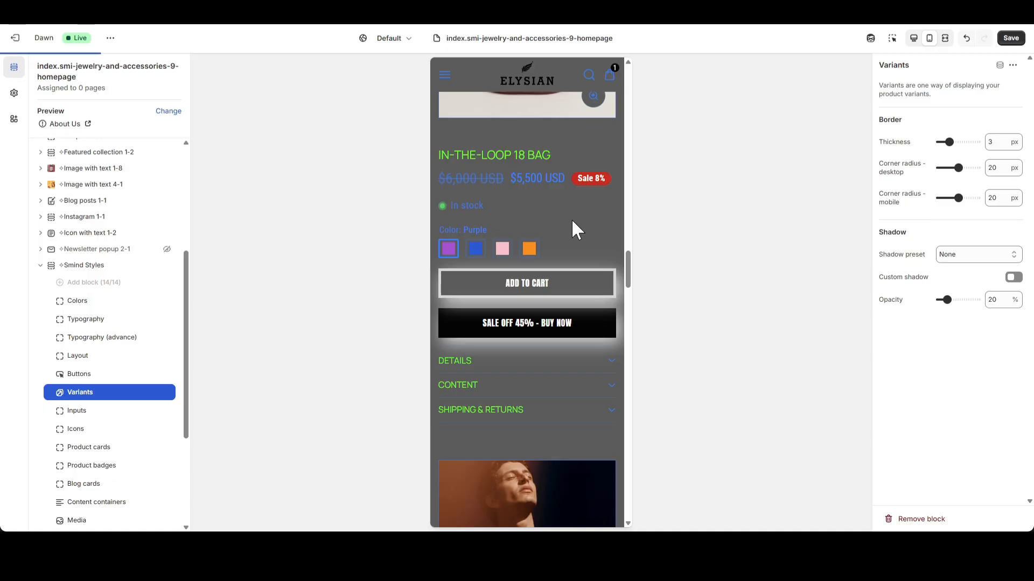
# - Apply the L blur shadow preset to the variants at 55% opacity with the desktop preview shown
pyautogui.click(914, 39)
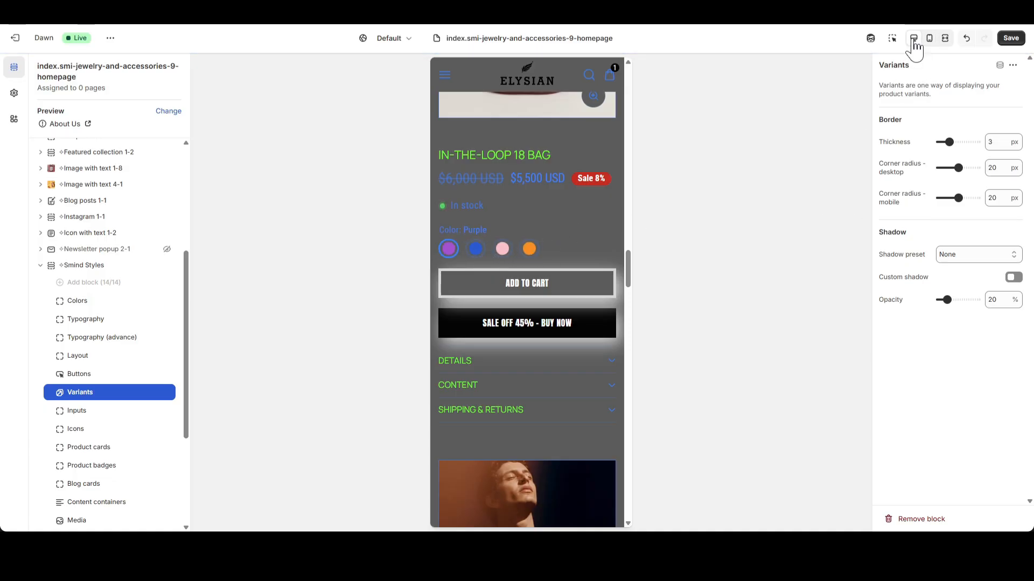
pyautogui.scroll(-3, 661, 257)
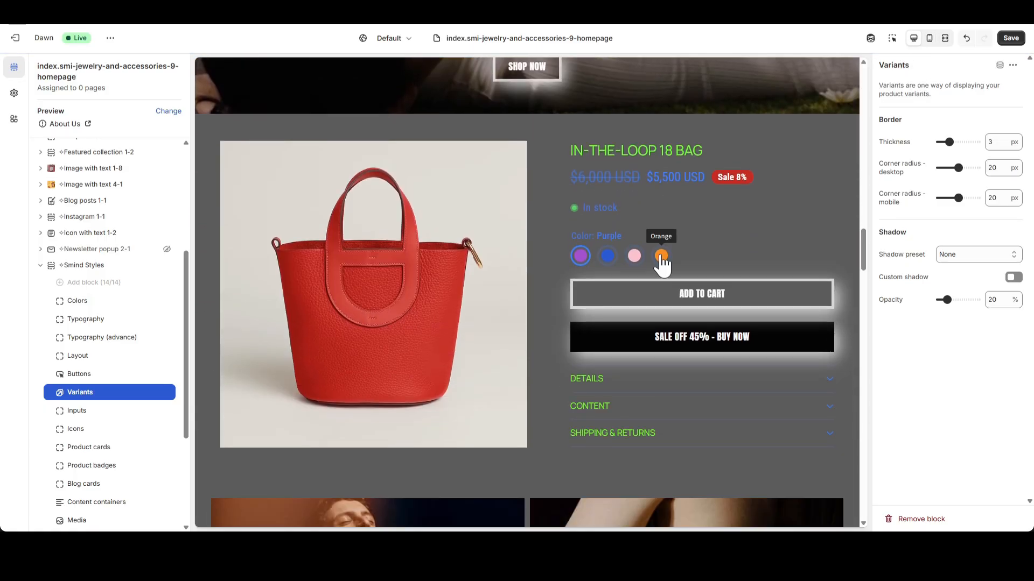
pyautogui.click(955, 258)
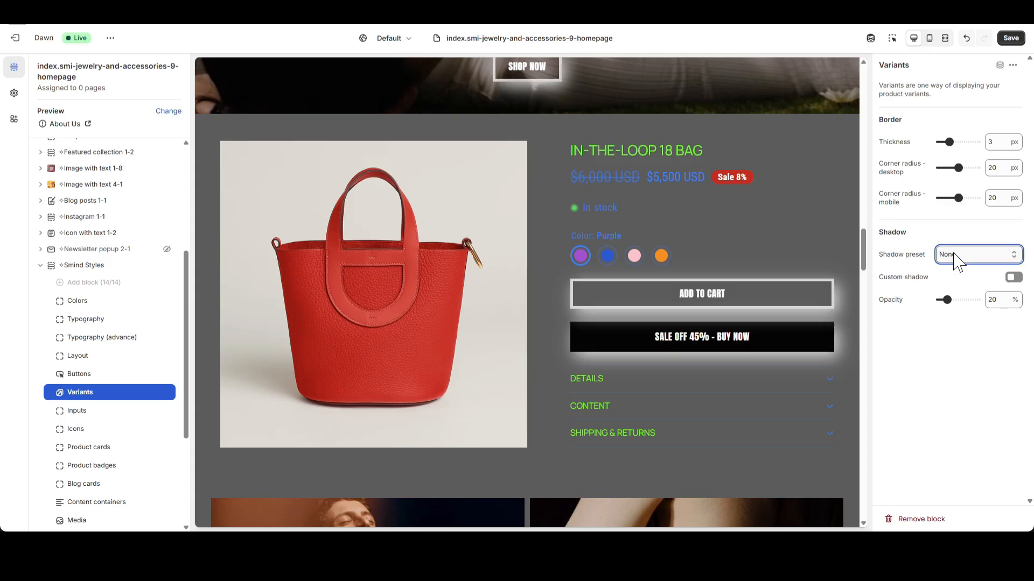
pyautogui.click(958, 319)
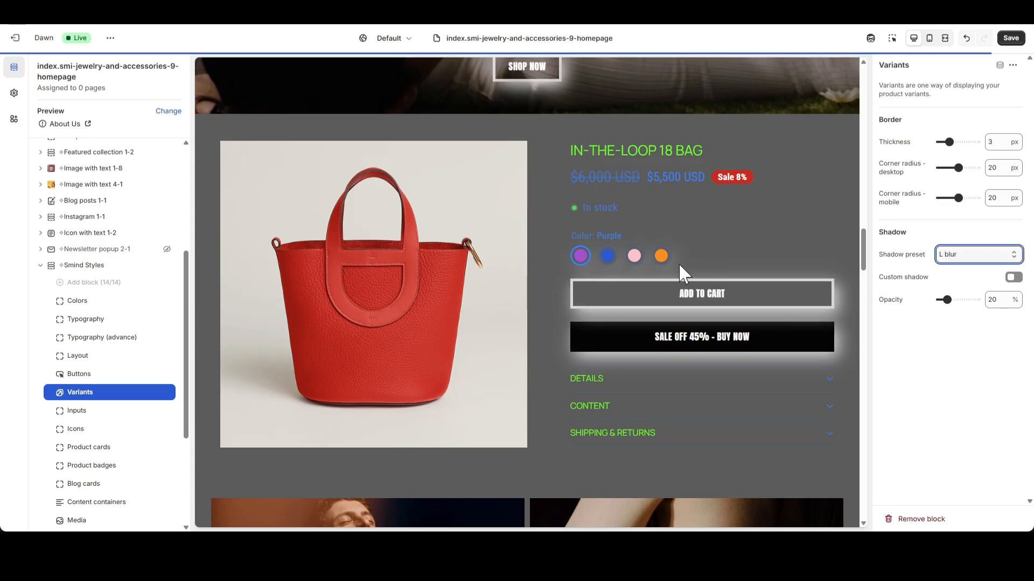
pyautogui.moveTo(945, 295); pyautogui.dragTo(960, 298)
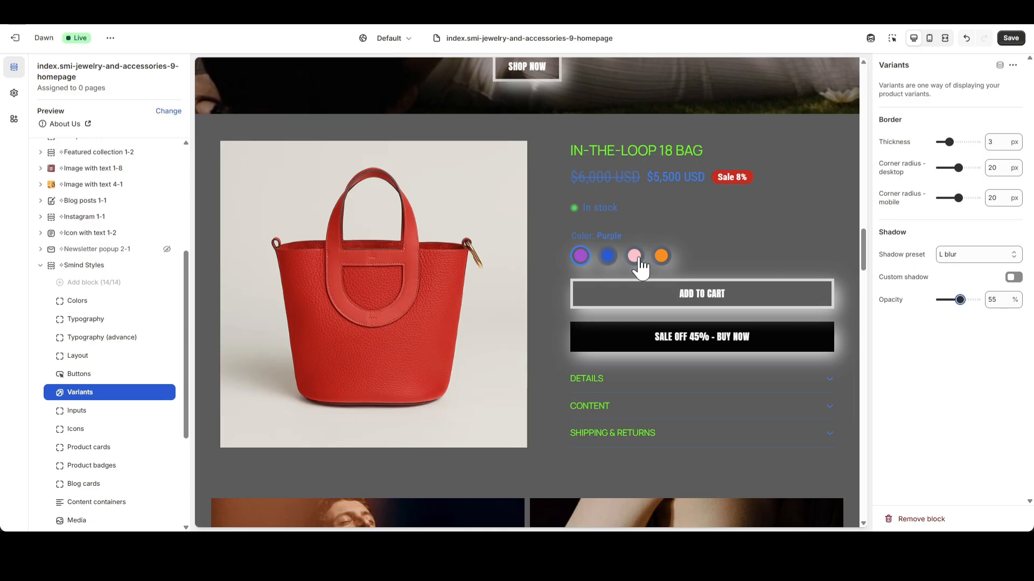
# - Try a custom variant shadow with position X -5, position Y -18 and blur 24, and turn custom shadow off
pyautogui.click(1015, 278)
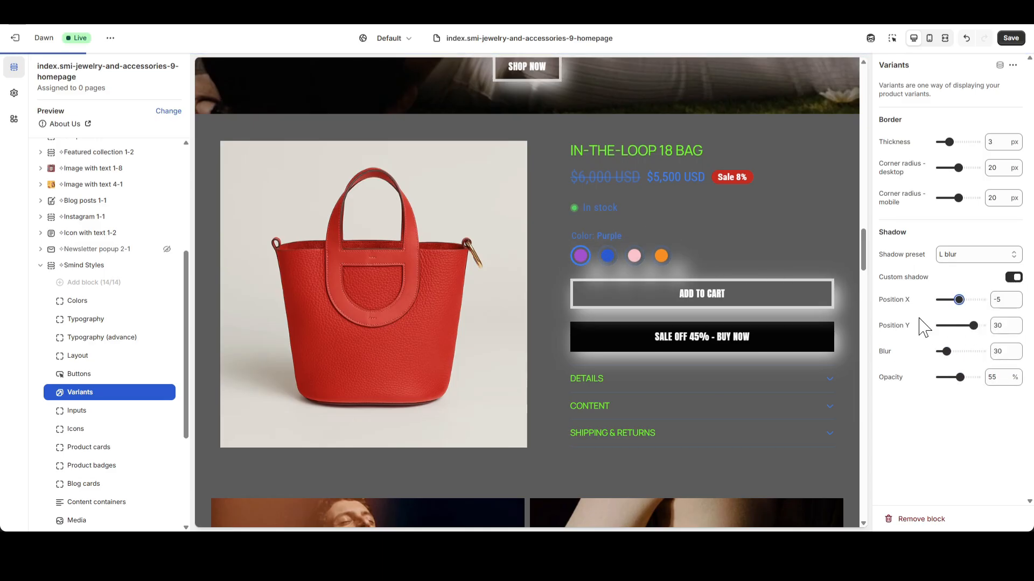
pyautogui.moveTo(973, 325); pyautogui.dragTo(972, 351)
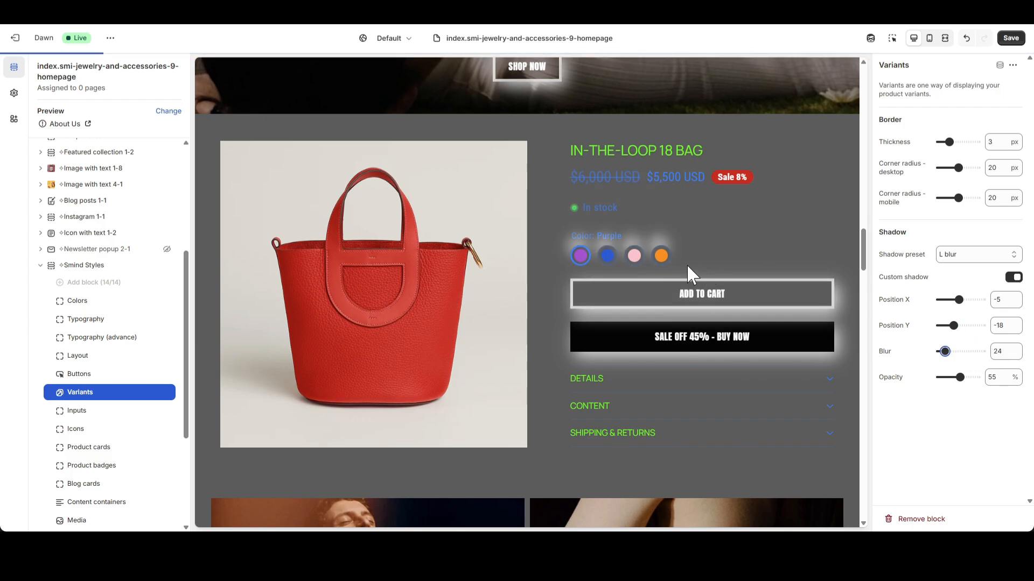
pyautogui.click(1014, 277)
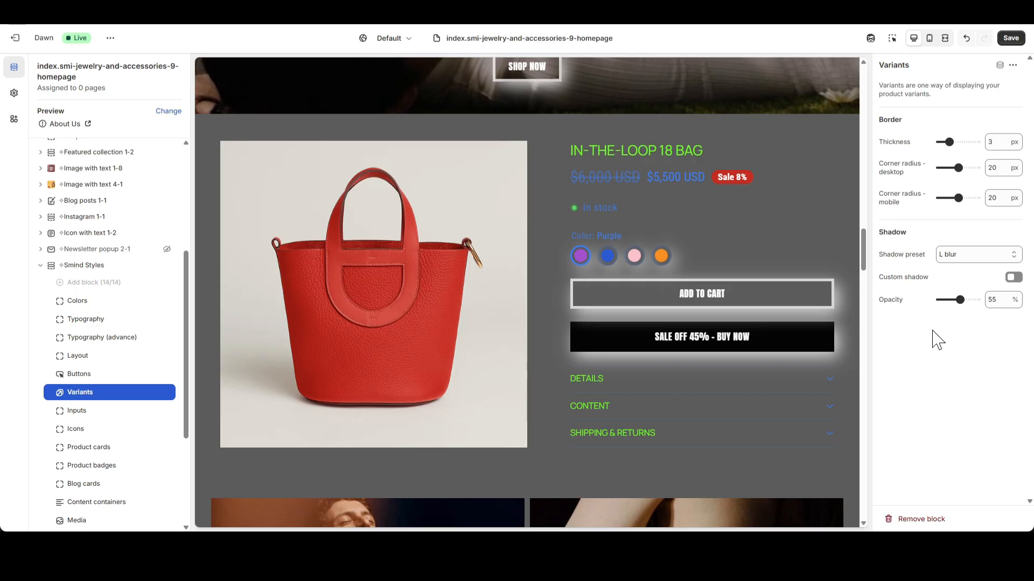
# - Save the variant style changes to the template
pyautogui.click(1010, 37)
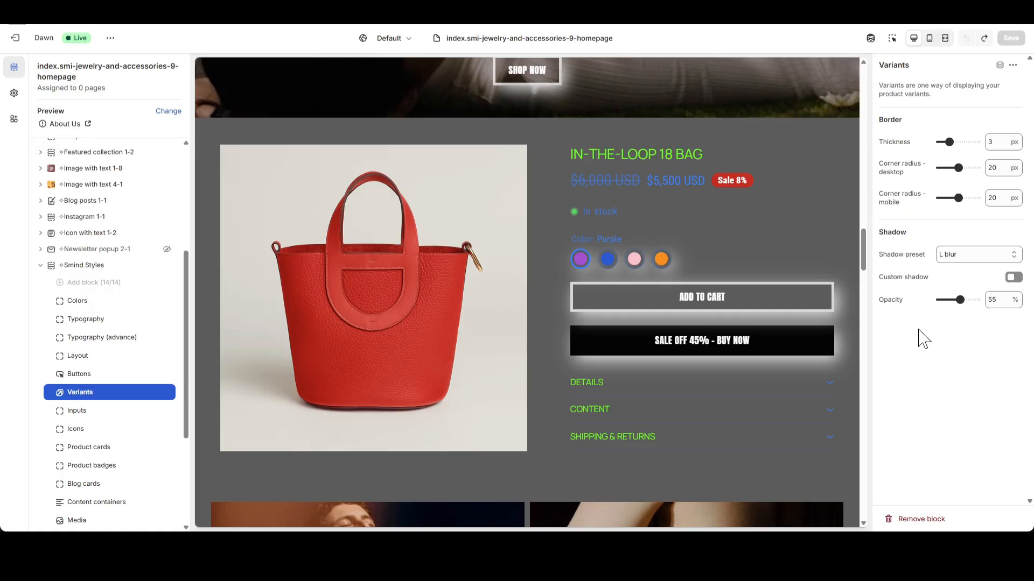
# - Open the Inputs style settings with the footer's newsletter email field shown in the preview
pyautogui.click(89, 412)
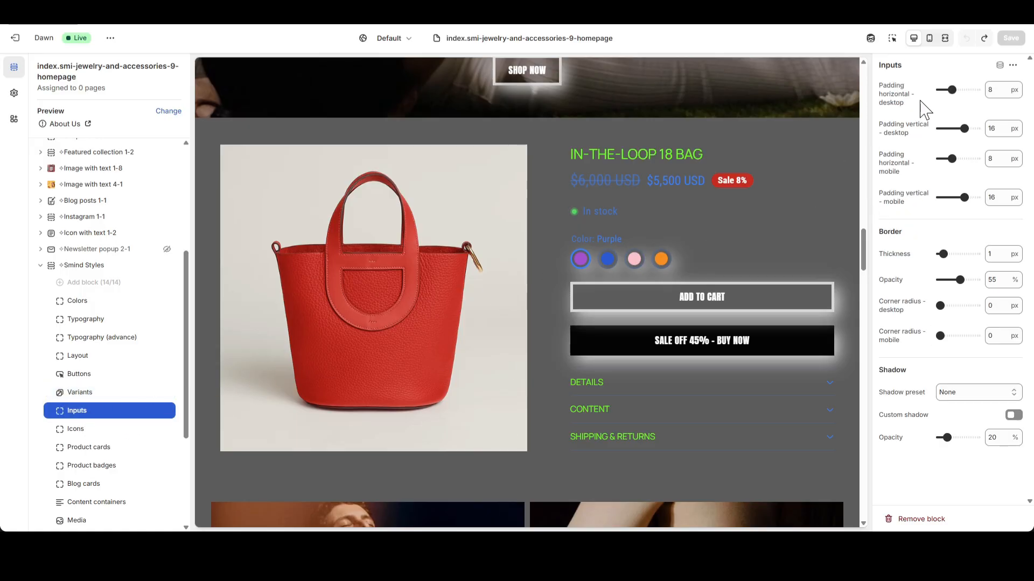
pyautogui.moveTo(863, 247); pyautogui.dragTo(850, 484)
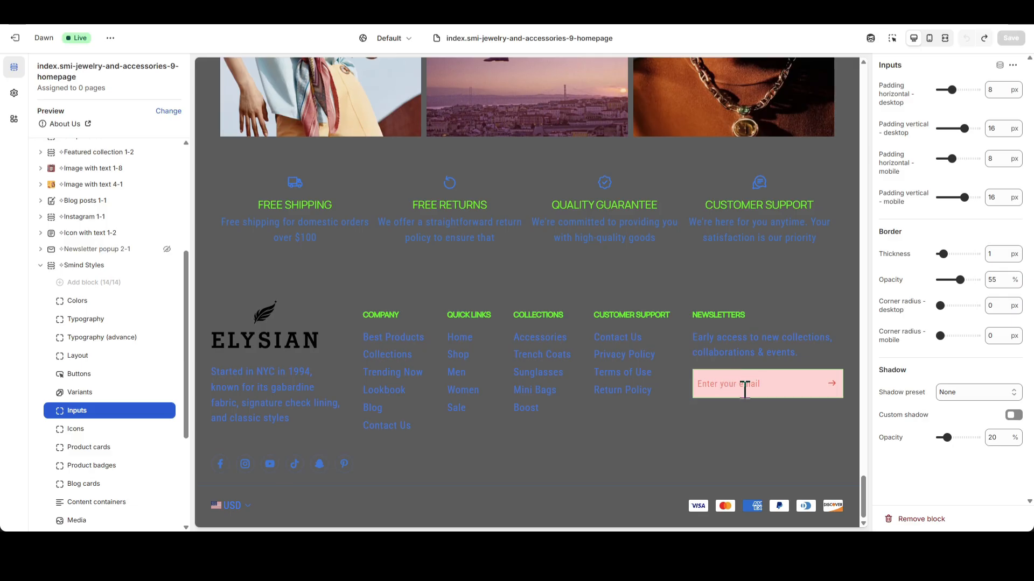
# - Try 24 px for the inputs' desktop horizontal and vertical padding, and set them back to 8 px and 16 px
pyautogui.moveTo(947, 88); pyautogui.dragTo(976, 90)
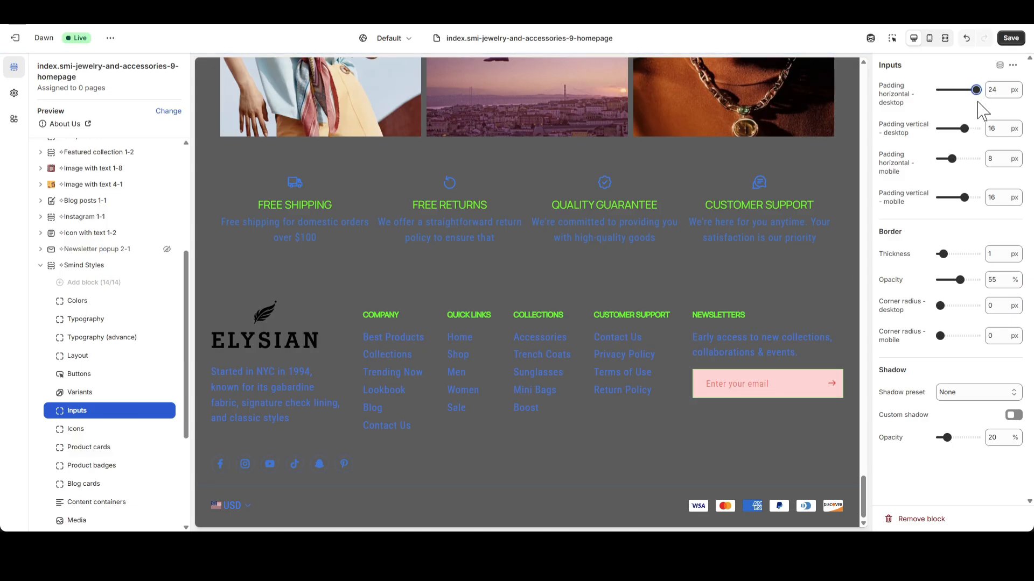
pyautogui.moveTo(970, 91); pyautogui.dragTo(952, 90)
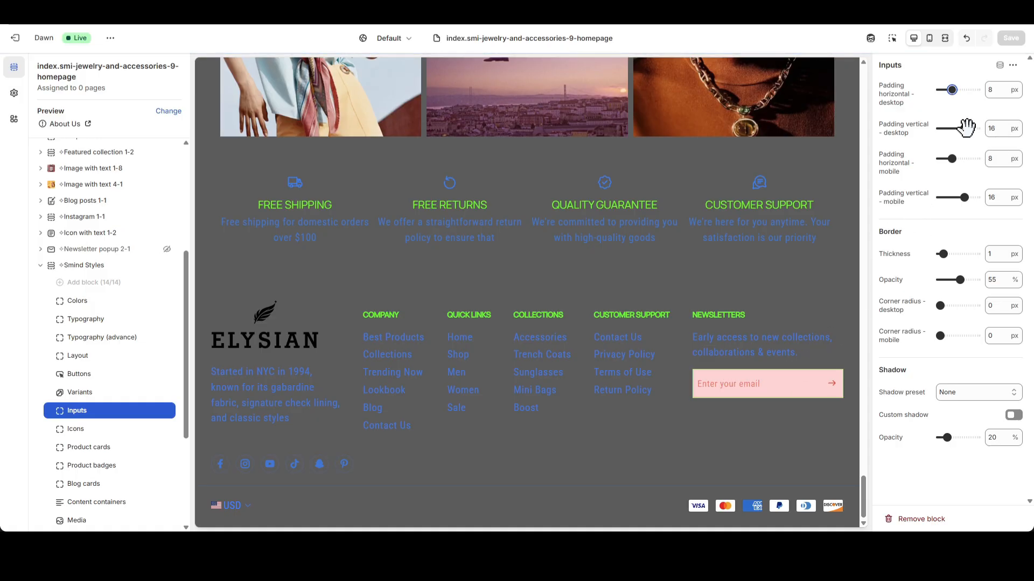
pyautogui.moveTo(964, 128)
pyautogui.mouseDown()
pyautogui.moveTo(940, 129)
pyautogui.moveTo(976, 128)
pyautogui.mouseUp()
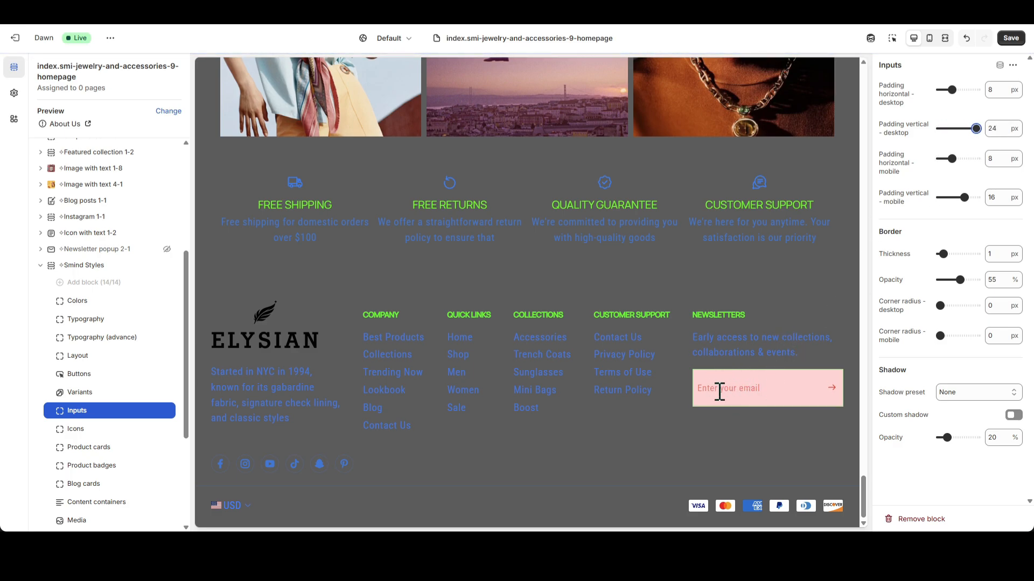
pyautogui.doubleClick(995, 129)
pyautogui.write('16')
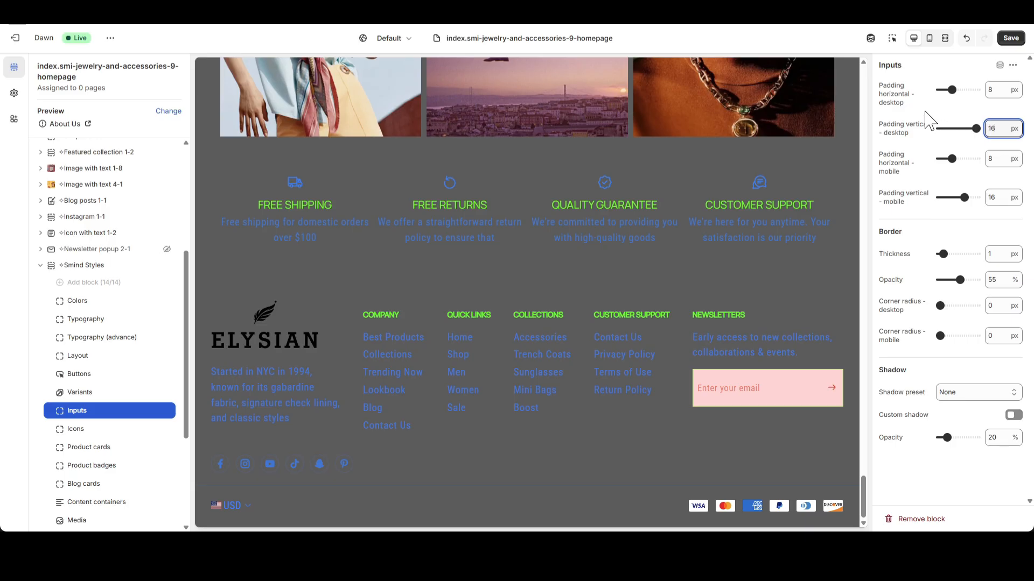
# - Try mobile input padding of 24 px horizontal and 19 px vertical in the mobile preview, and restore 8 px and 16 px
pyautogui.click(929, 38)
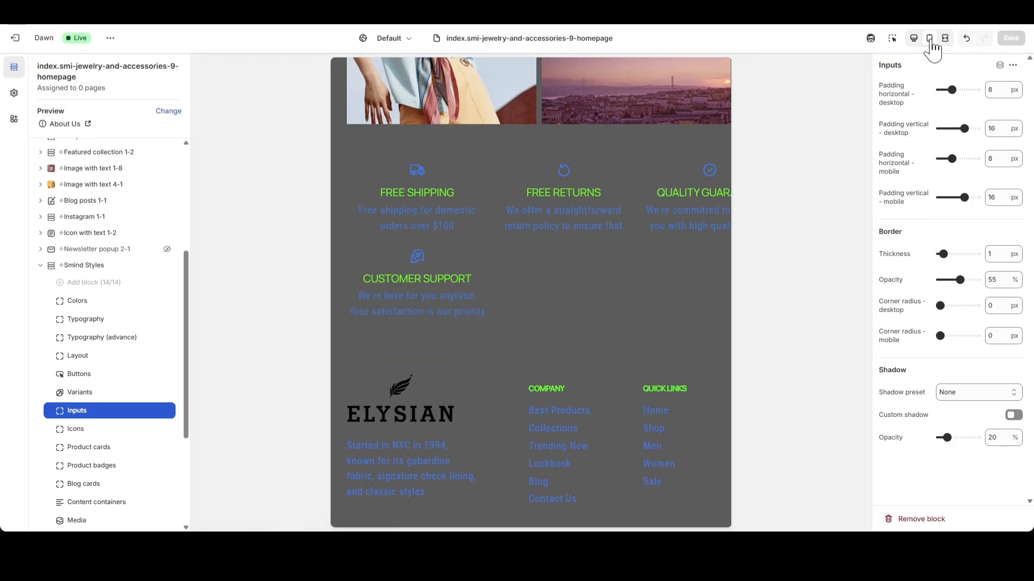
pyautogui.scroll(-15, 591, 311)
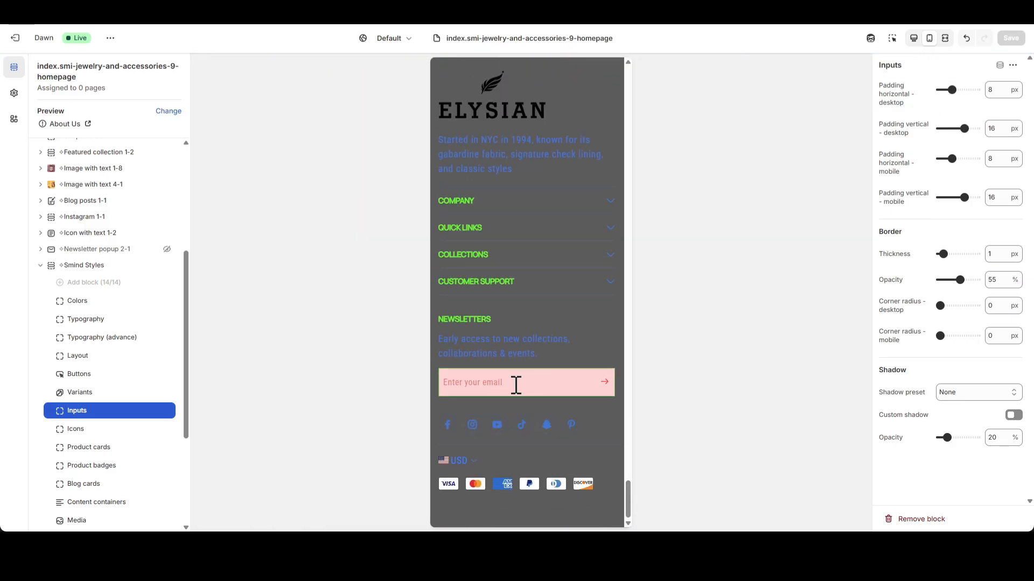
pyautogui.moveTo(952, 159); pyautogui.dragTo(972, 158)
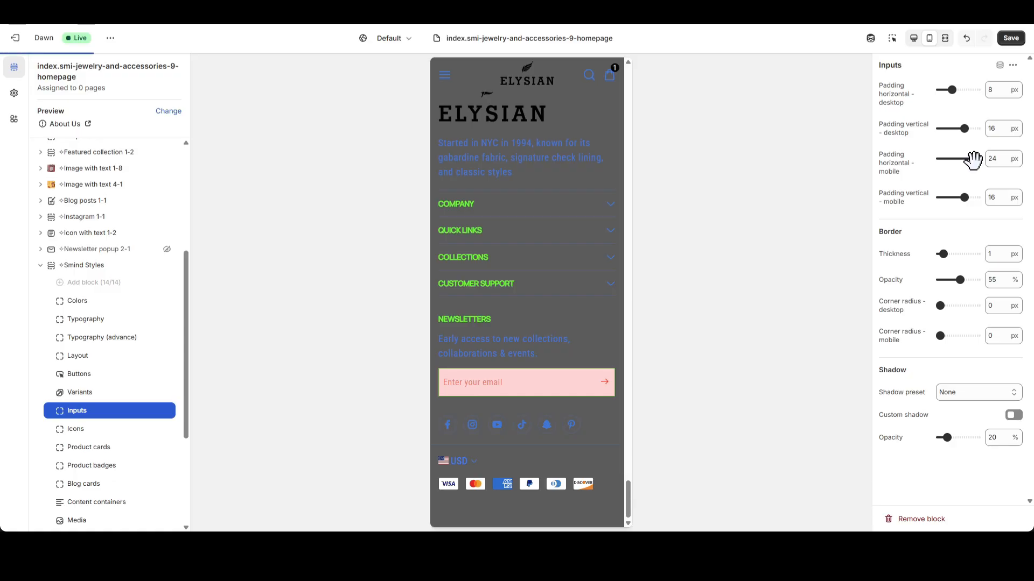
pyautogui.moveTo(964, 198); pyautogui.dragTo(968, 197)
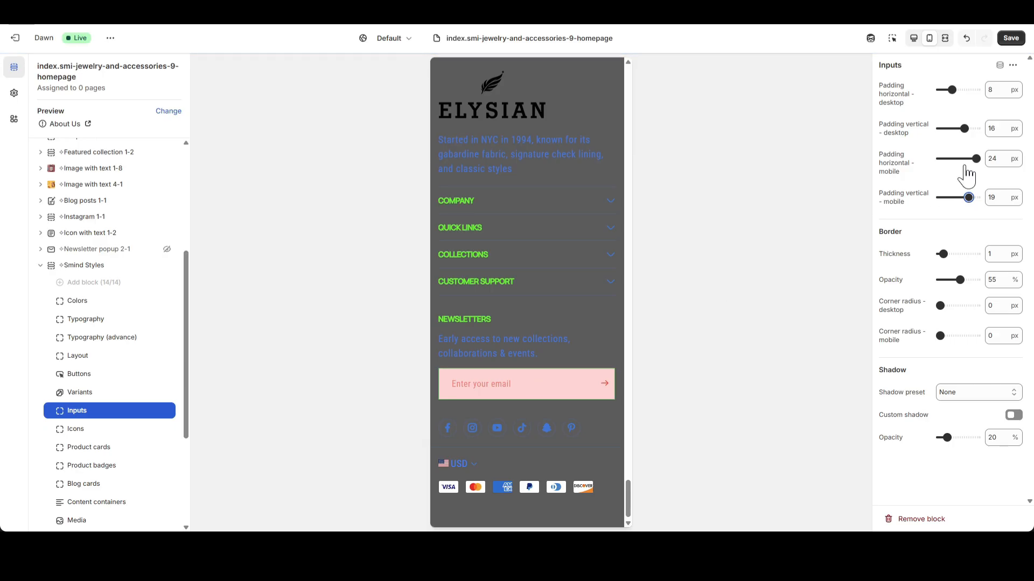
pyautogui.doubleClick(995, 160)
pyautogui.write('8')
pyautogui.press('Tab')
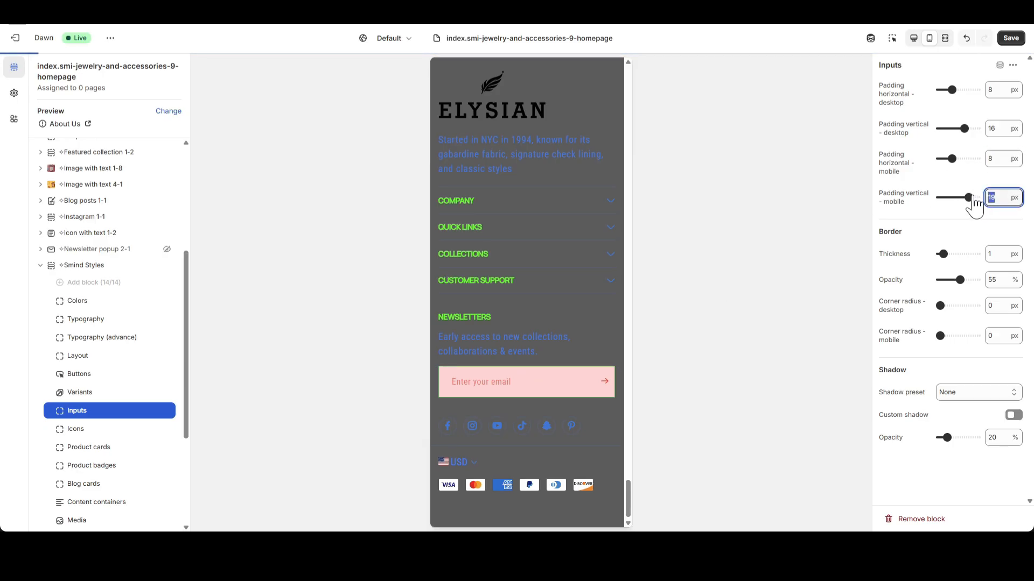
pyautogui.write('16')
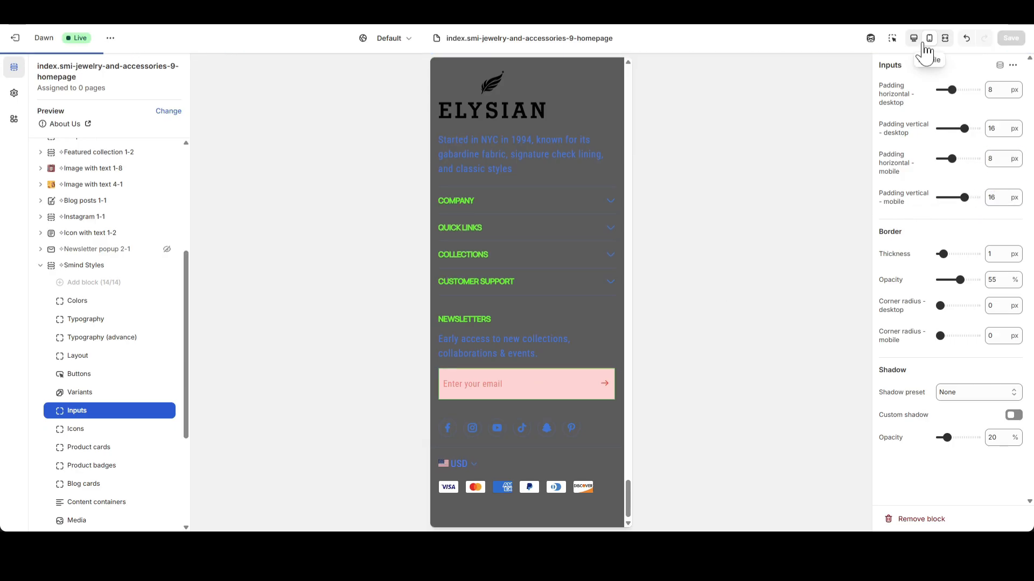
# - Set the inputs' border thickness to 3 px and border opacity to 45%, trying 80% first, in the desktop preview
pyautogui.click(914, 39)
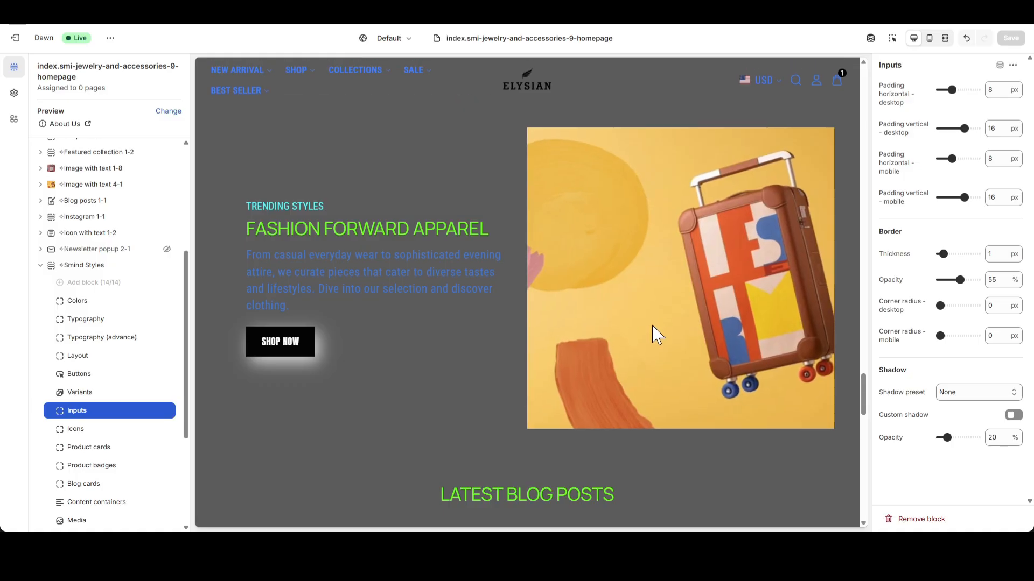
pyautogui.scroll(-5, 662, 345)
pyautogui.scroll(-10, 671, 355)
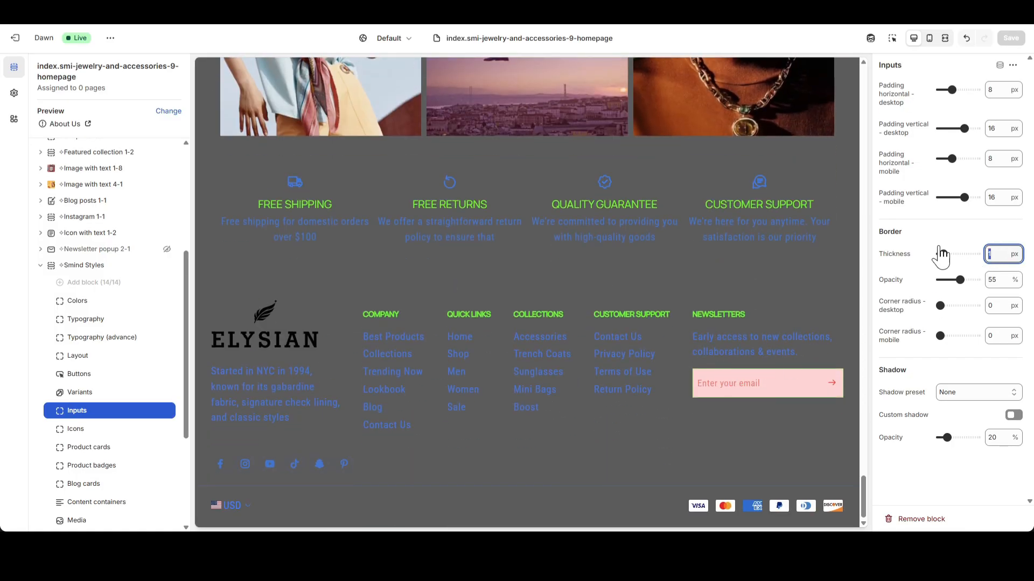
pyautogui.moveTo(942, 254); pyautogui.dragTo(949, 254)
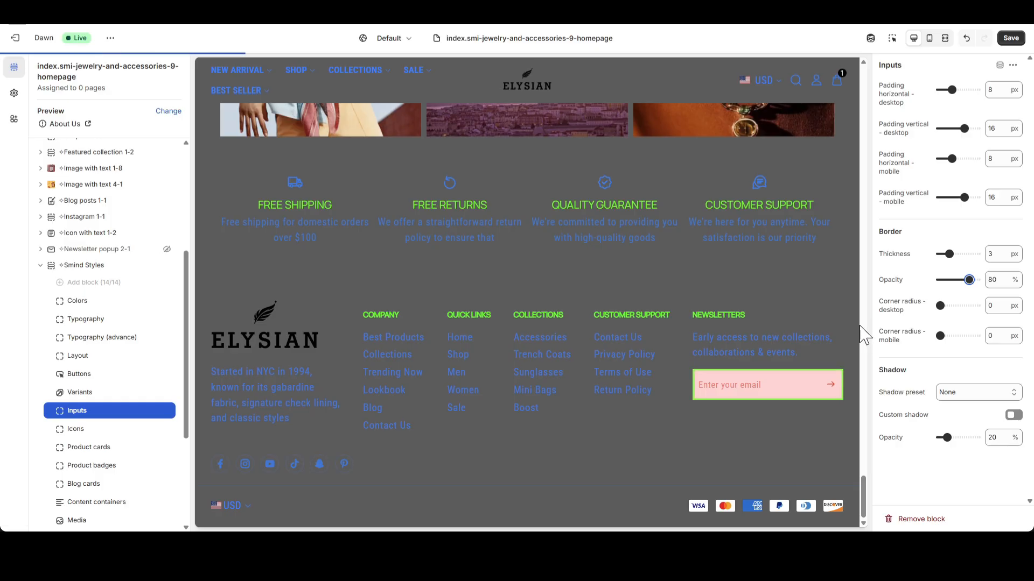
pyautogui.moveTo(969, 280); pyautogui.dragTo(957, 279)
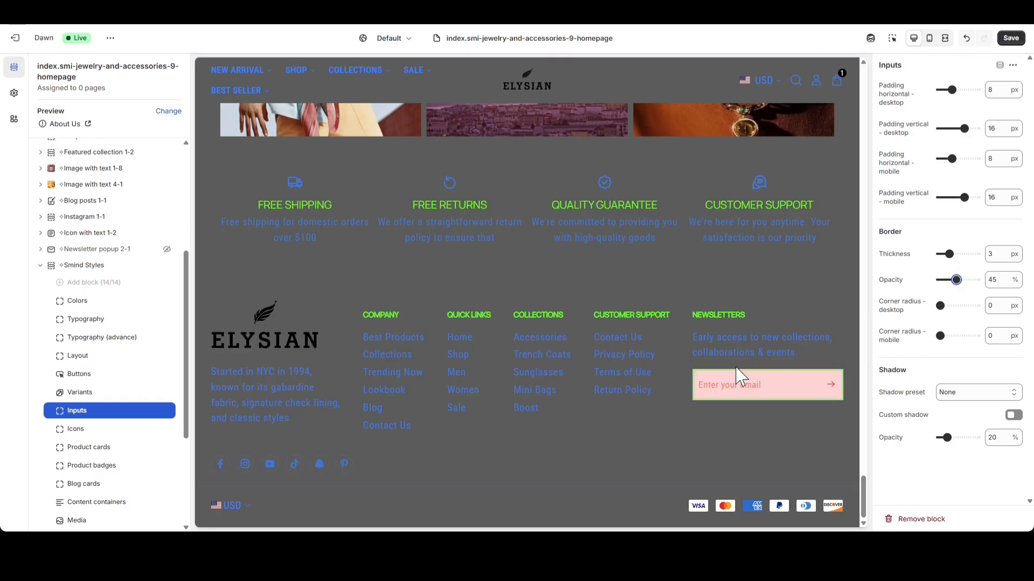
# - Set the inputs' corner radius to 20 px on desktop and 20 px on mobile, checking the mobile preview
pyautogui.moveTo(940, 305); pyautogui.dragTo(958, 306)
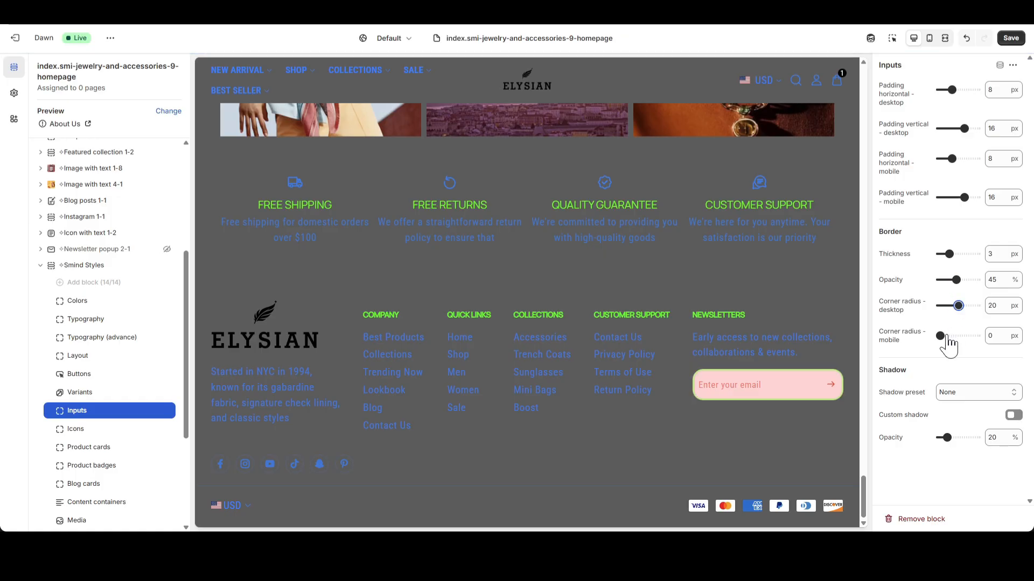
pyautogui.click(929, 38)
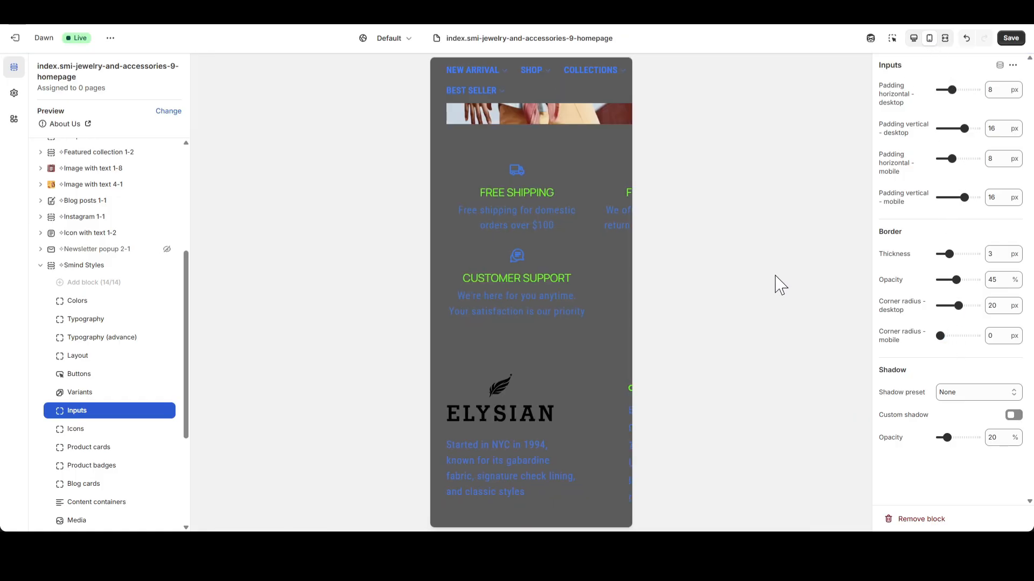
pyautogui.scroll(-10, 571, 384)
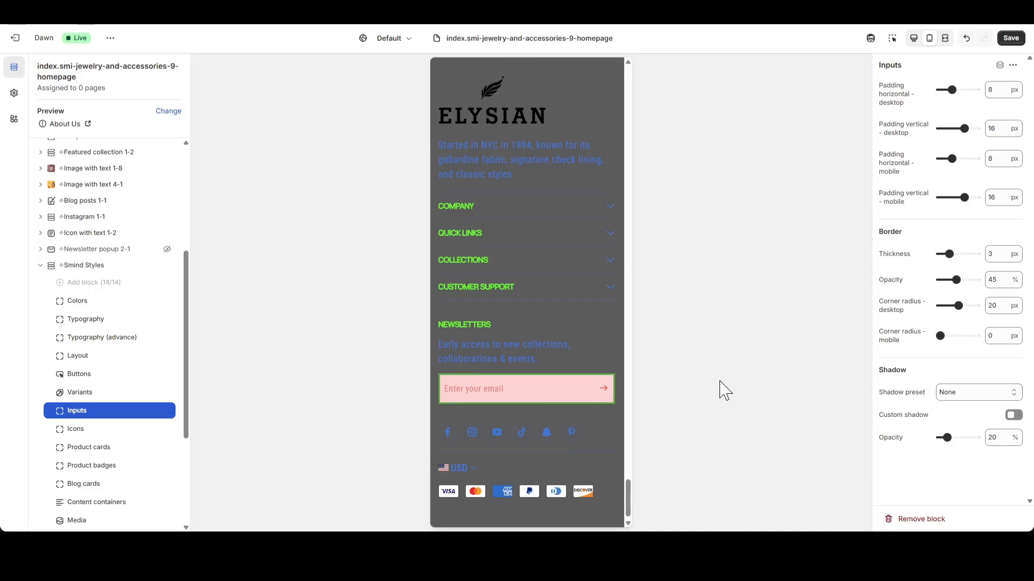
pyautogui.click(1002, 331)
pyautogui.write('20')
pyautogui.click(969, 366)
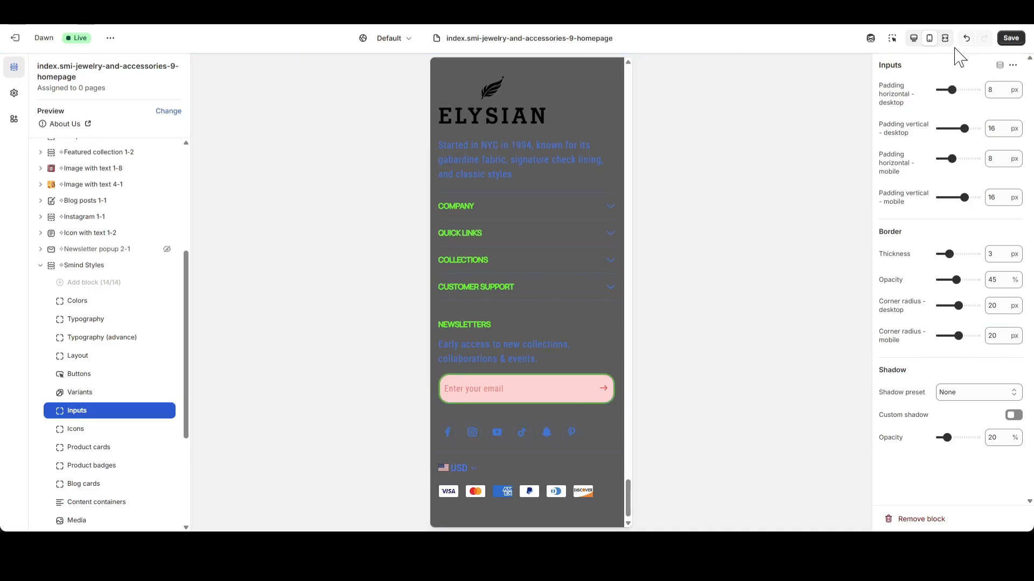
# - Try the XS blur shadow preset on the inputs in the desktop preview, and apply L blur at 65% opacity
pyautogui.click(914, 38)
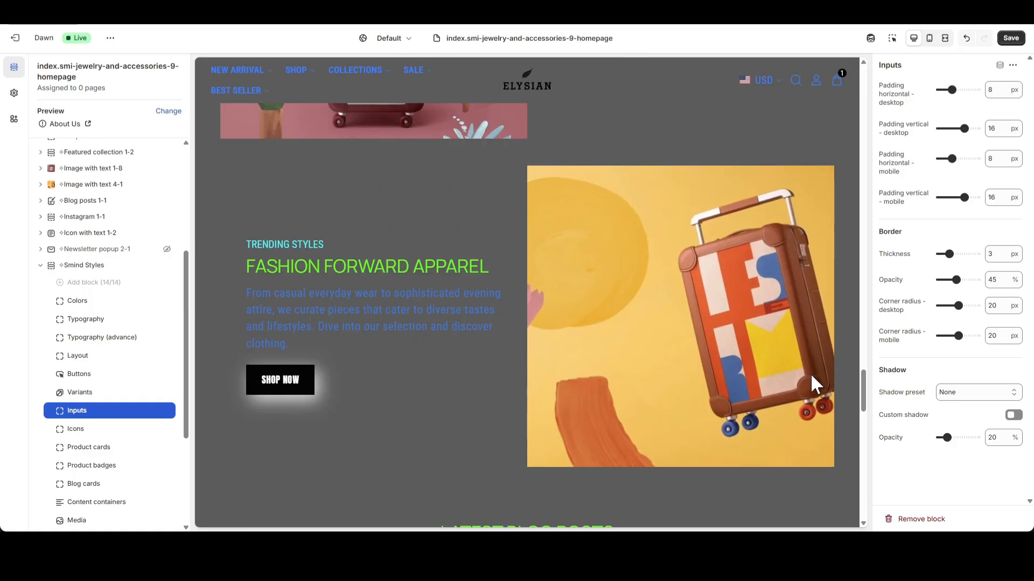
pyautogui.scroll(-15, 811, 377)
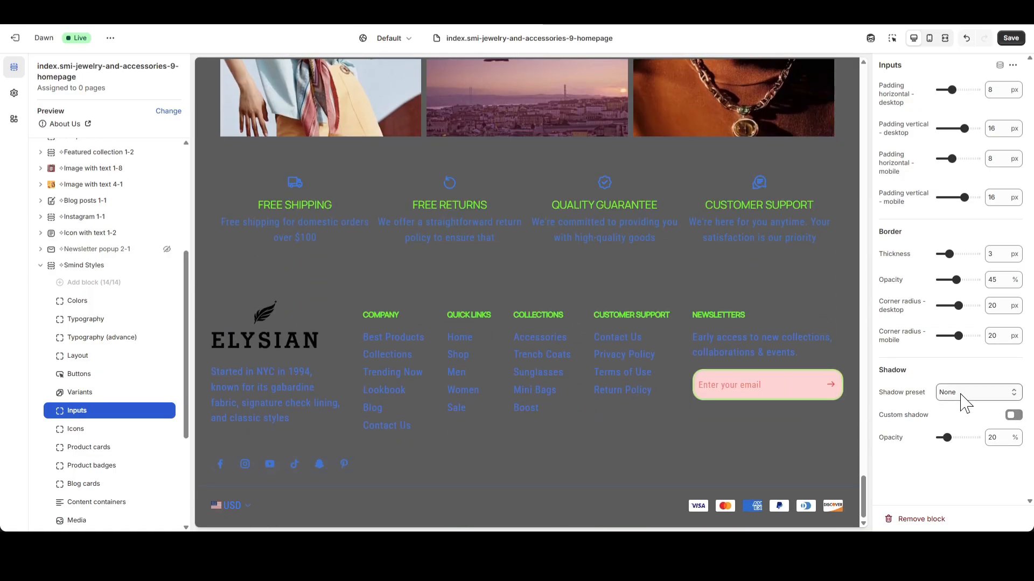
pyautogui.click(961, 396)
pyautogui.click(961, 421)
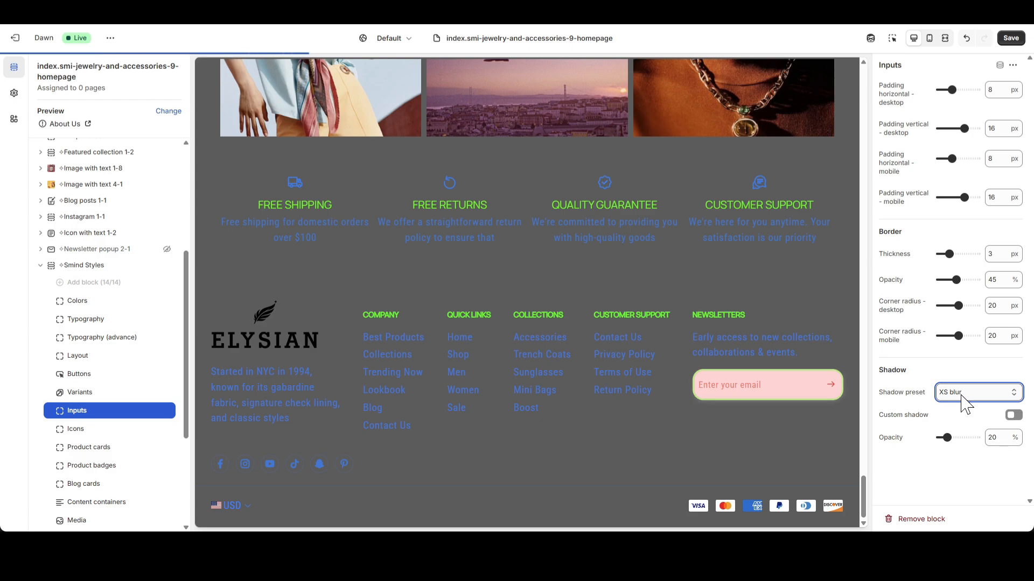
pyautogui.click(962, 396)
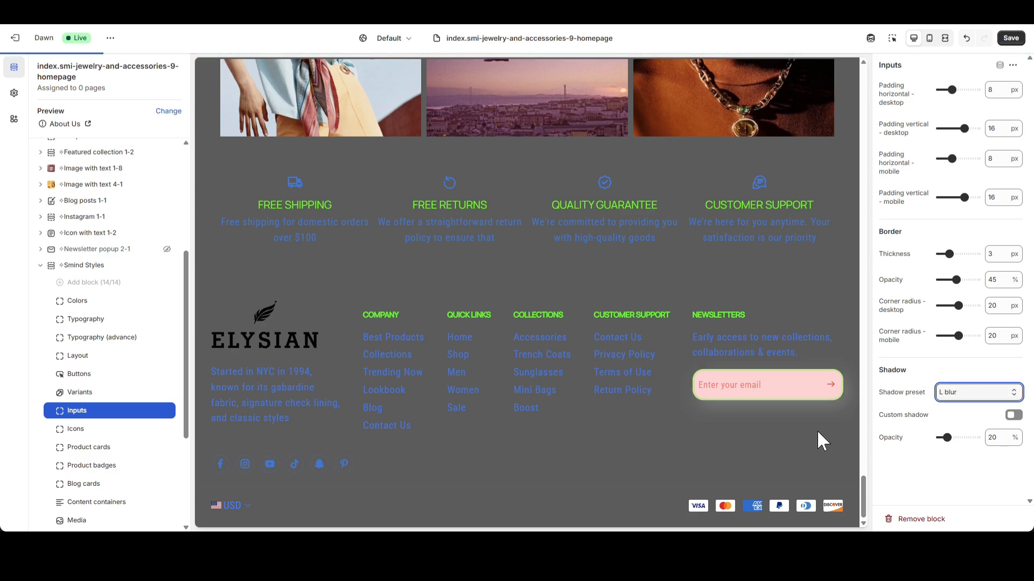
pyautogui.moveTo(947, 437); pyautogui.dragTo(958, 436)
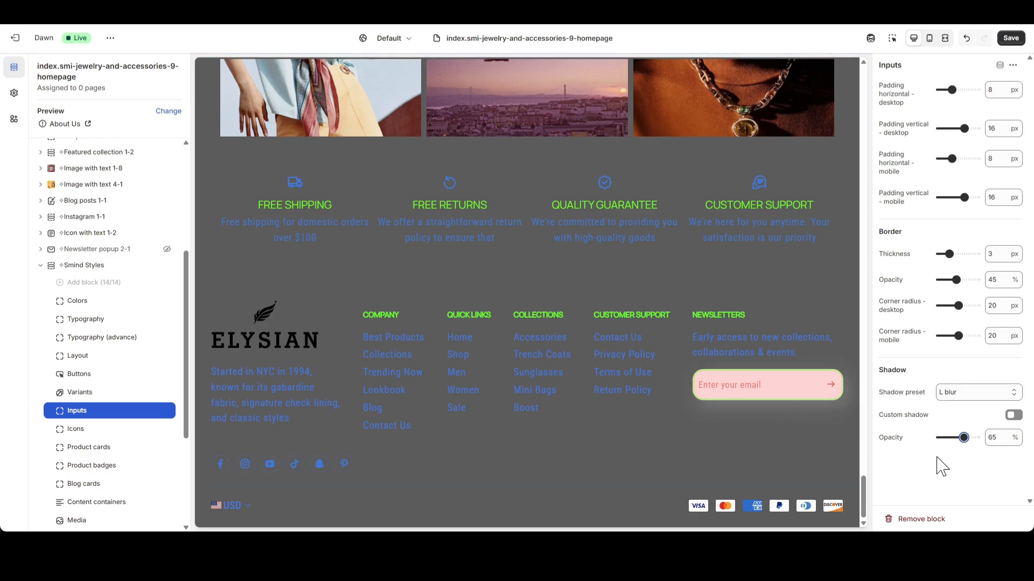
# - Try a custom input shadow with position X 12 and position Y -15, and turn custom shadow off
pyautogui.click(1014, 414)
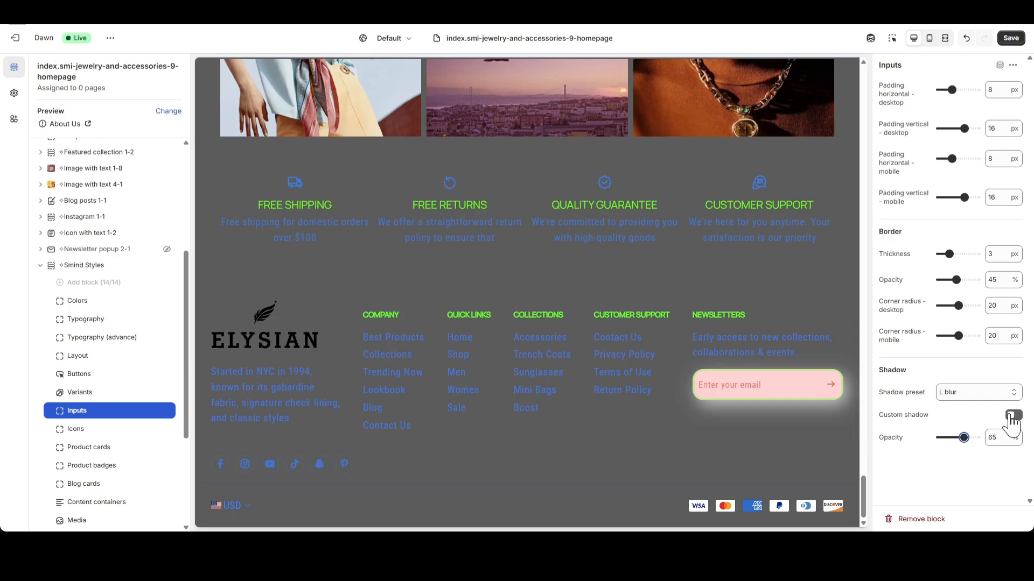
pyautogui.scroll(-1, 915, 458)
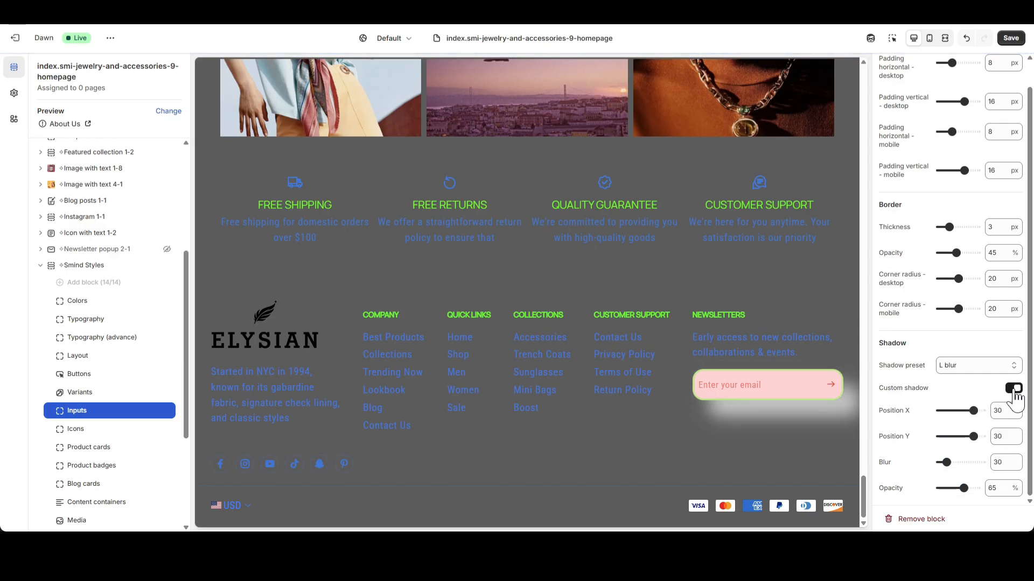
pyautogui.moveTo(971, 436); pyautogui.dragTo(954, 437)
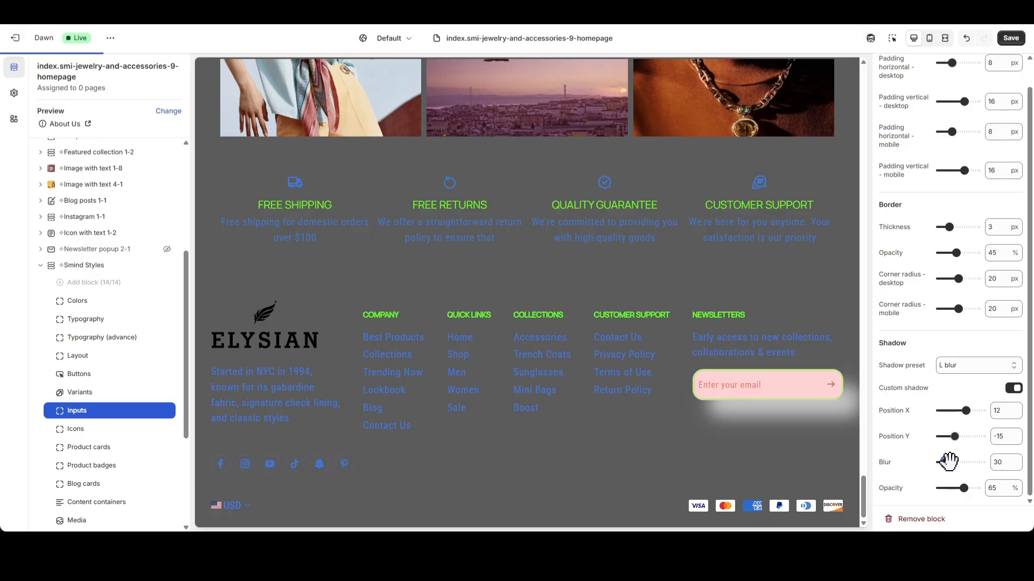
pyautogui.click(1013, 388)
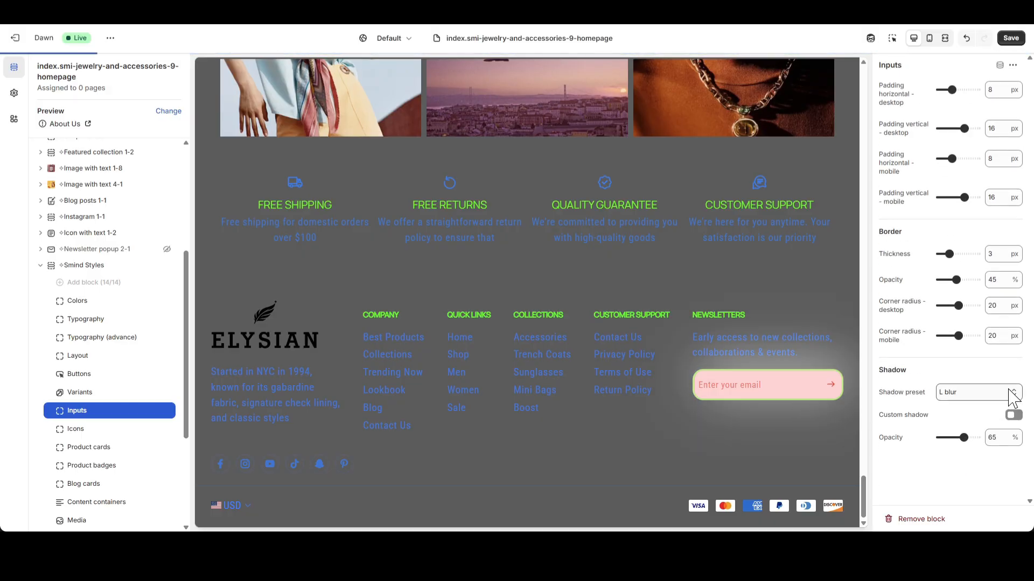
# - Save the input style changes to the template
pyautogui.click(1011, 38)
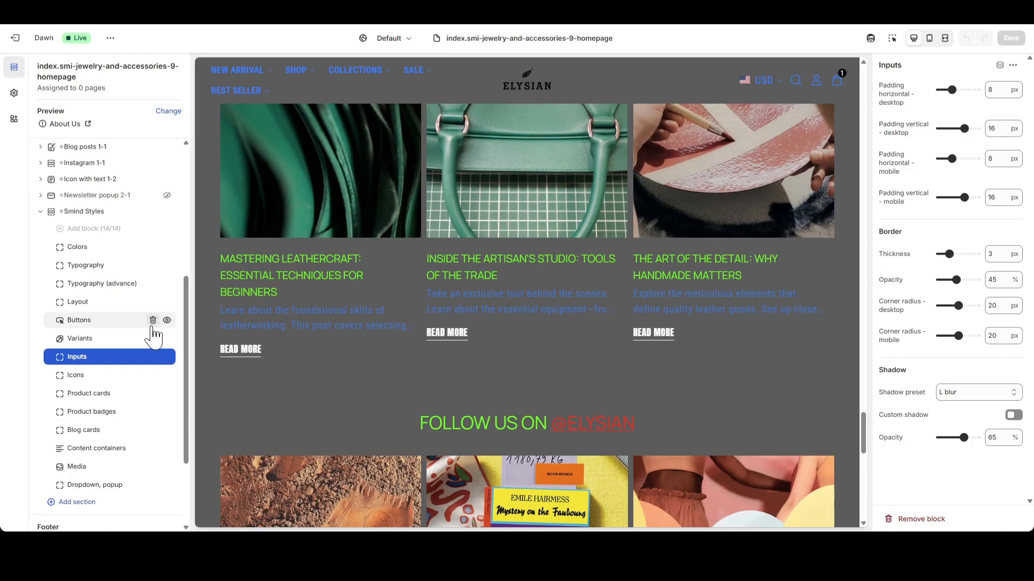
# - Set the icon thickness to 2 px in the Icons settings, and try a 126% desktop icon scale before restoring 100%
pyautogui.click(75, 376)
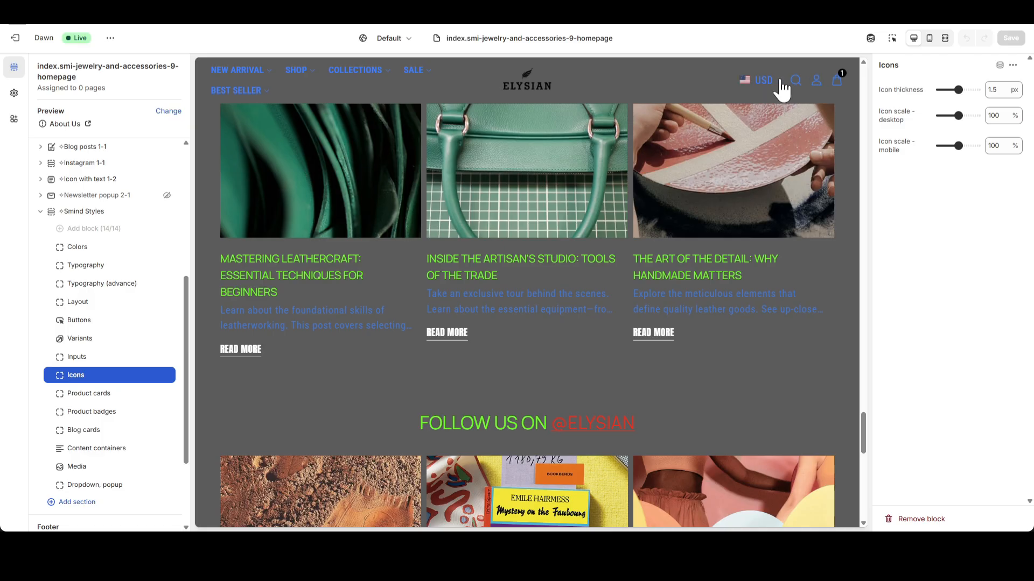
pyautogui.moveTo(958, 89); pyautogui.dragTo(952, 114)
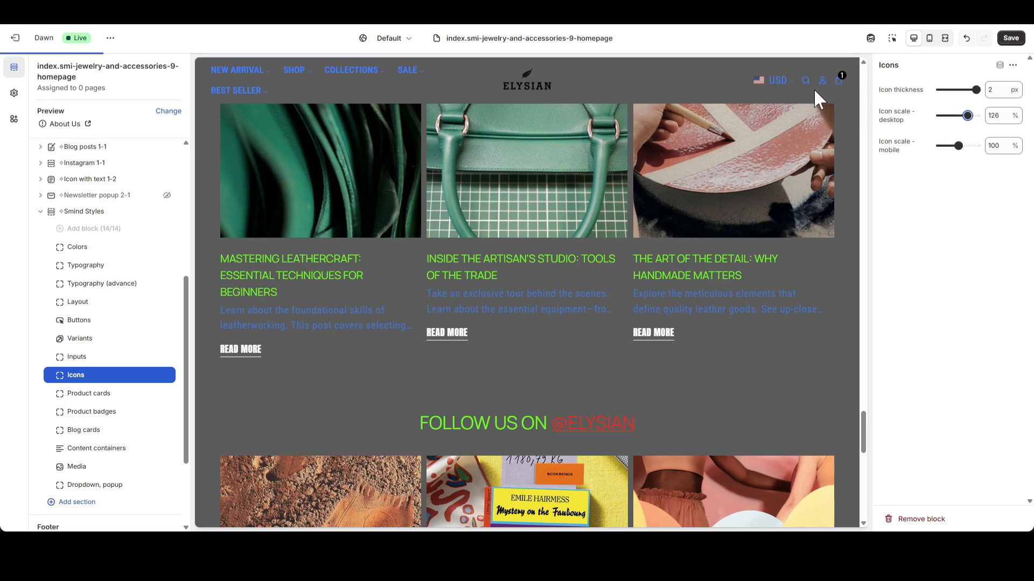
pyautogui.click(994, 116)
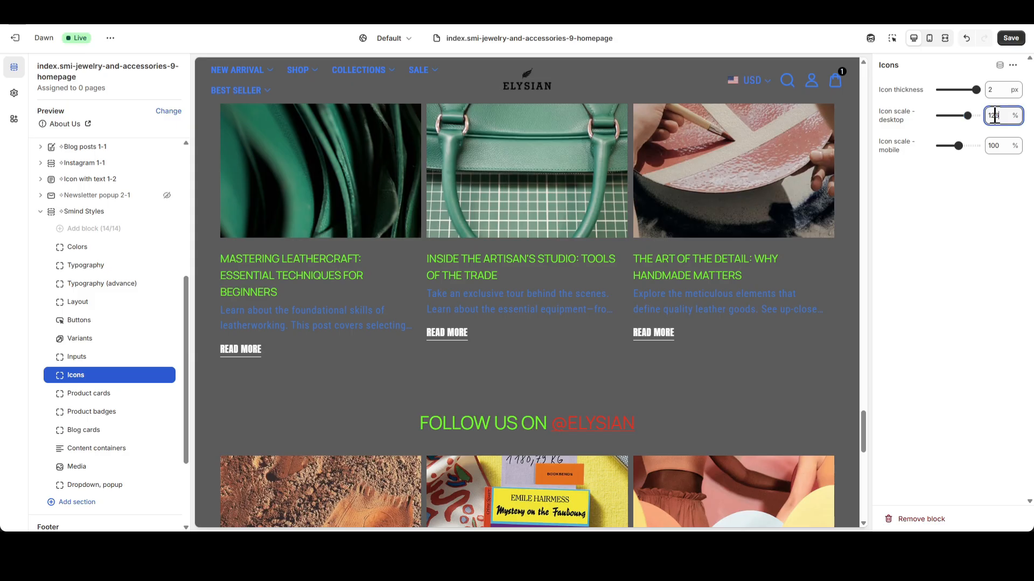
pyautogui.write('100')
pyautogui.click(963, 201)
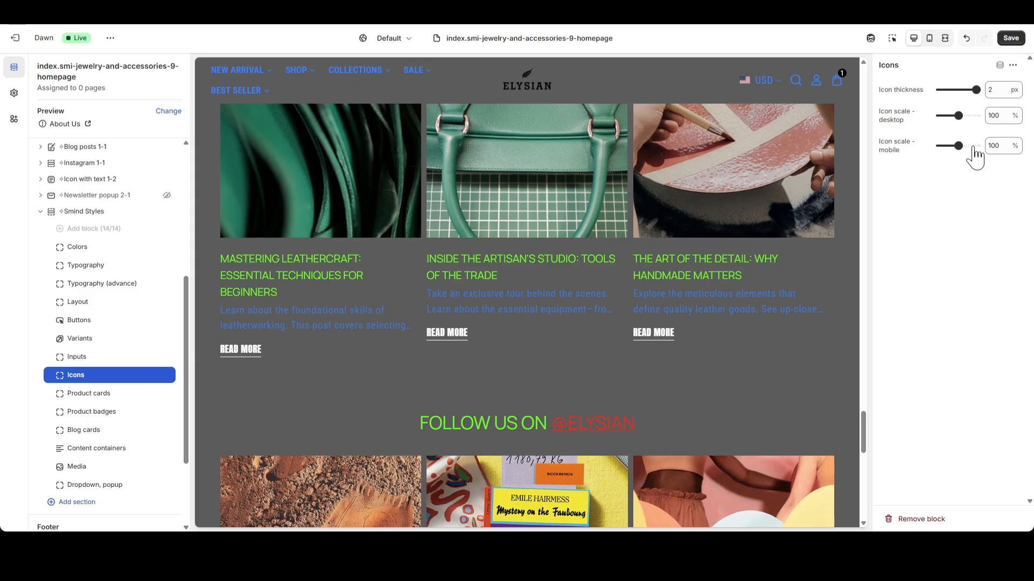
# - Save the icon style changes to the template
pyautogui.click(1010, 37)
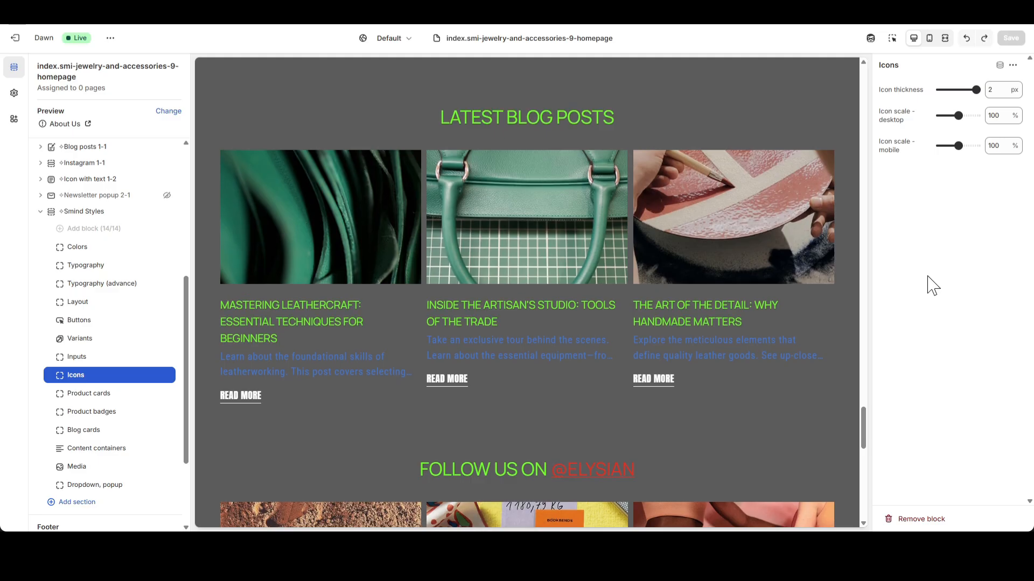
# - In the Product cards settings, try a 3 px border thickness and settle on 6 px
pyautogui.click(97, 395)
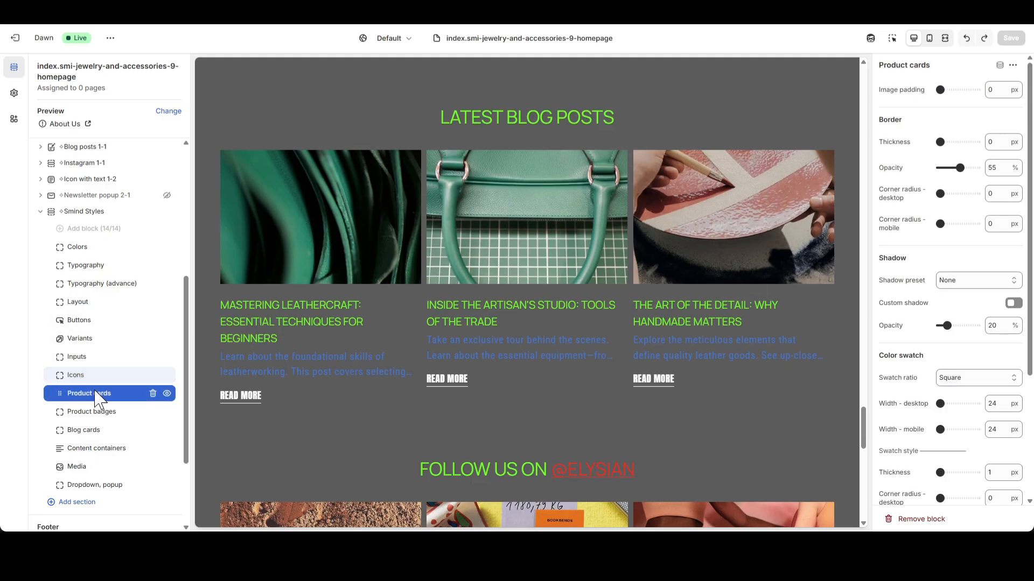
pyautogui.moveTo(863, 428); pyautogui.dragTo(865, 116)
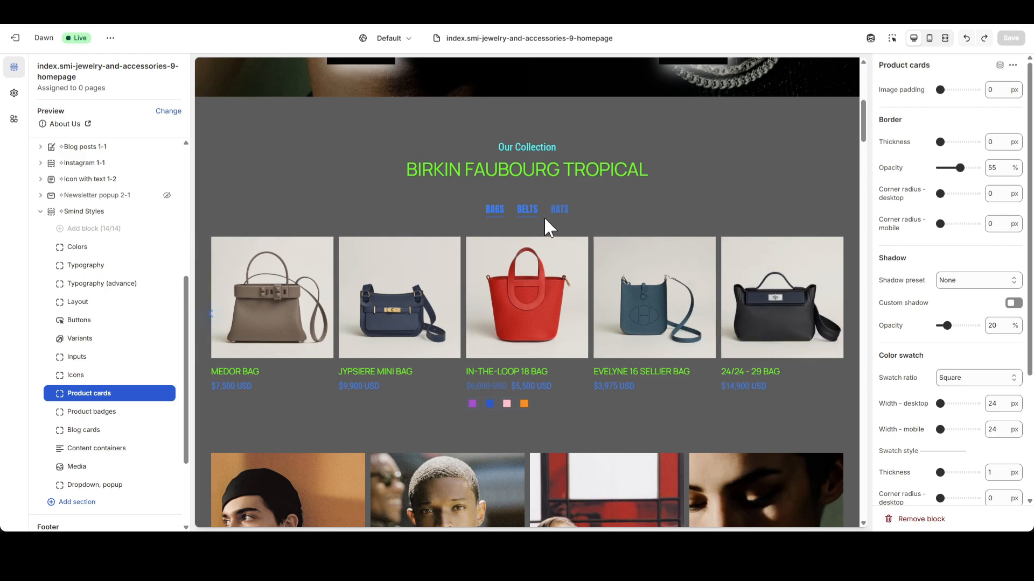
pyautogui.click(997, 143)
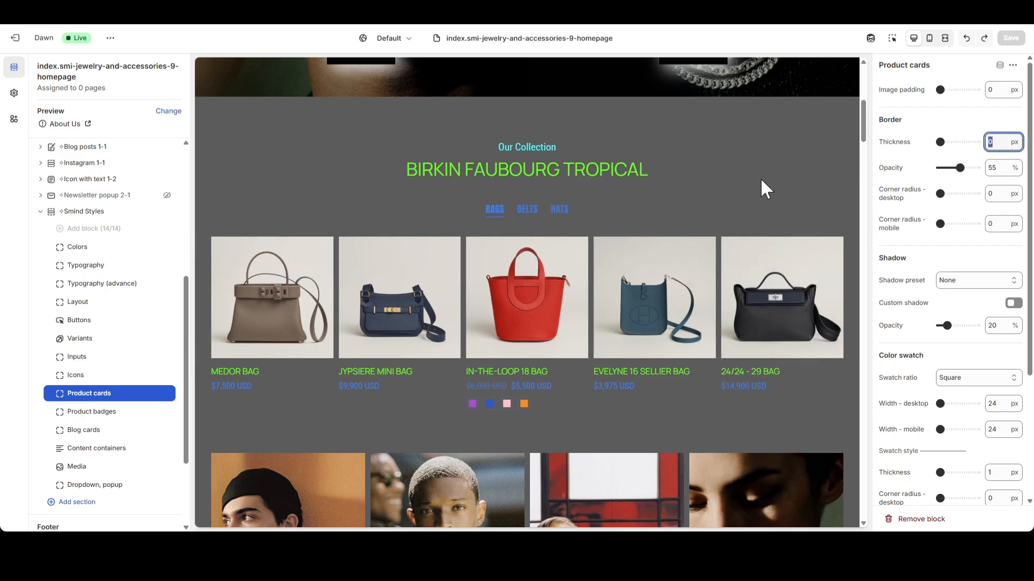
pyautogui.write('3')
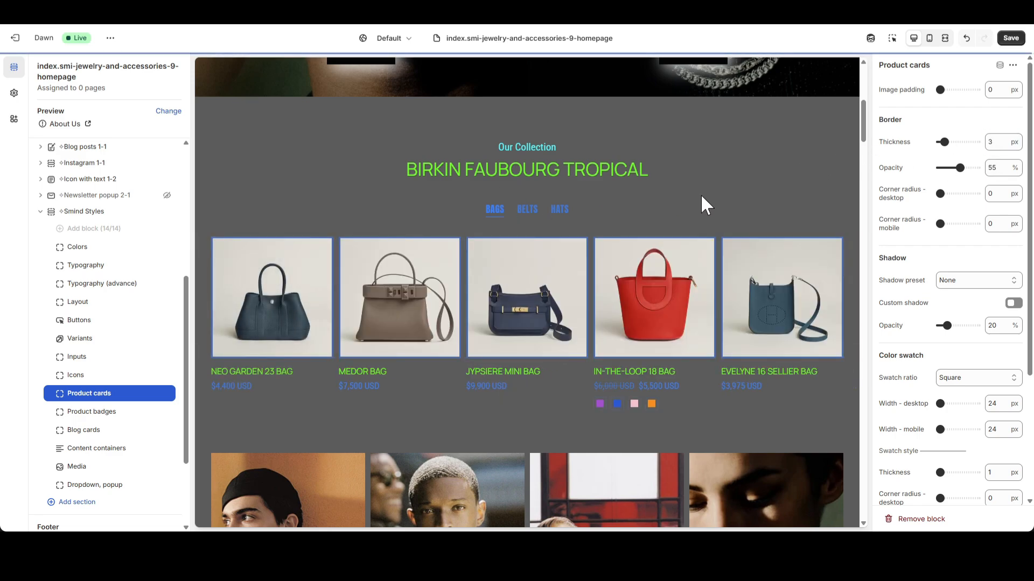
pyautogui.click(995, 141)
pyautogui.write('6')
pyautogui.press('Return')
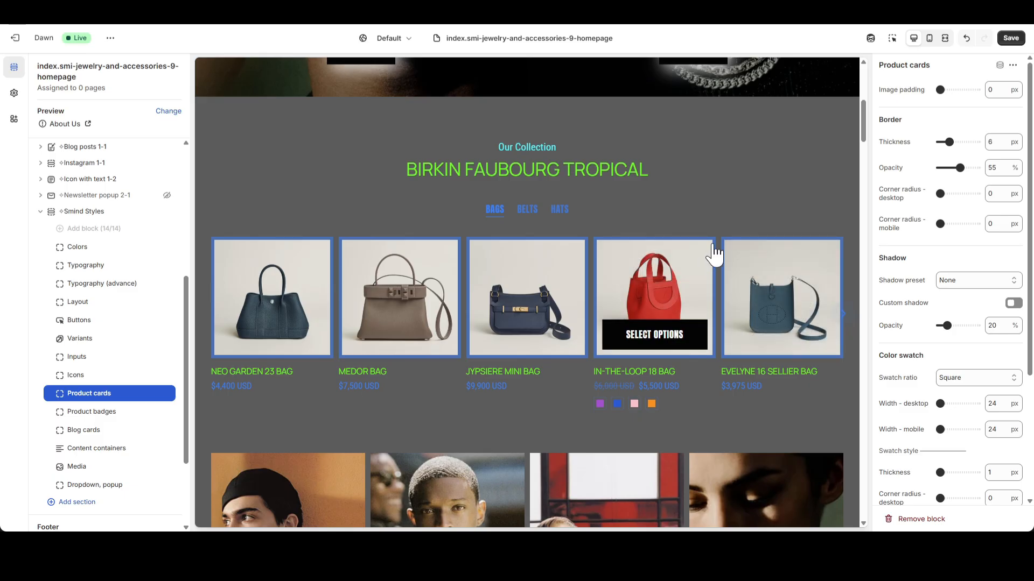
# - Try a 10 px image padding on the product cards and restore it to 0 px
pyautogui.click(996, 89)
pyautogui.write('10')
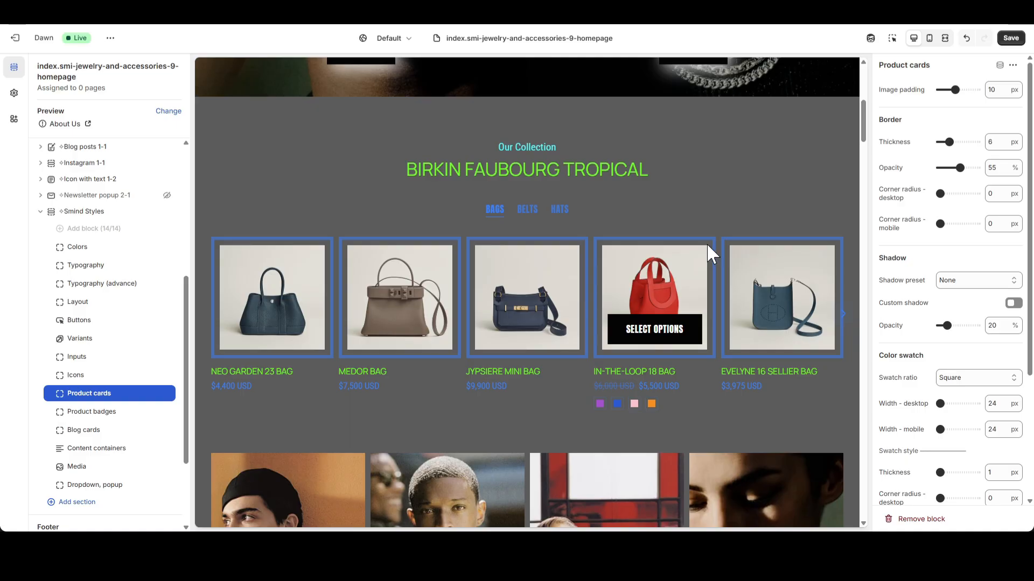
pyautogui.moveTo(1005, 94); pyautogui.dragTo(948, 92)
pyautogui.write('0')
pyautogui.click(748, 178)
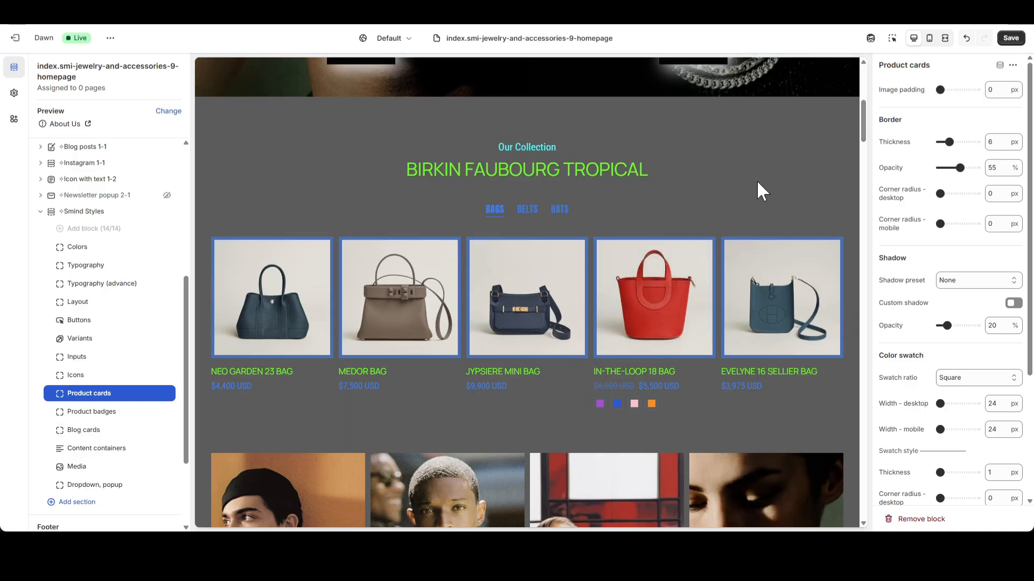
# - Set the product card border opacity to 100% and the desktop corner radius to 20 px
pyautogui.moveTo(963, 173); pyautogui.dragTo(980, 167)
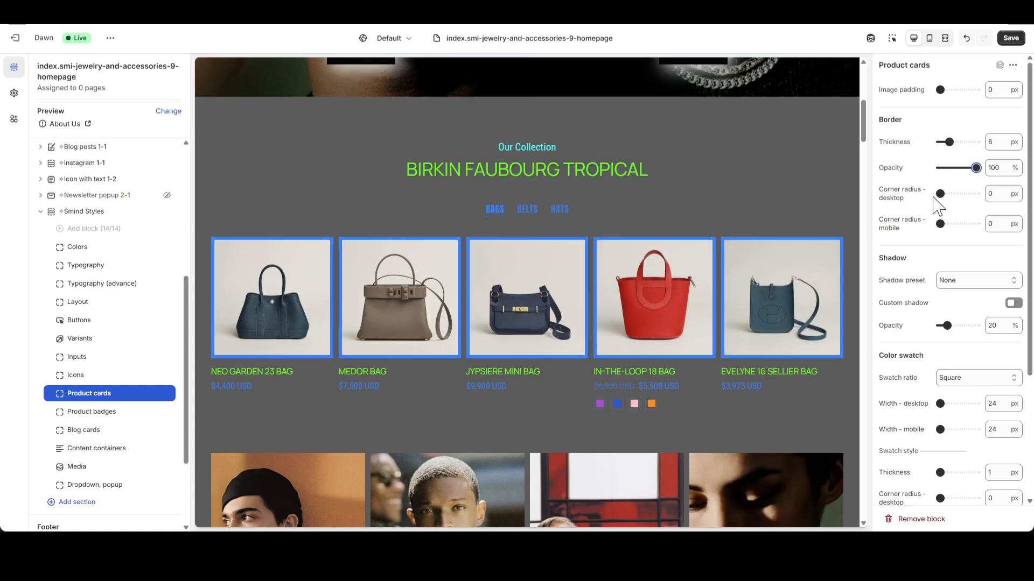
pyautogui.click(1002, 195)
pyautogui.write('20')
pyautogui.press('Return')
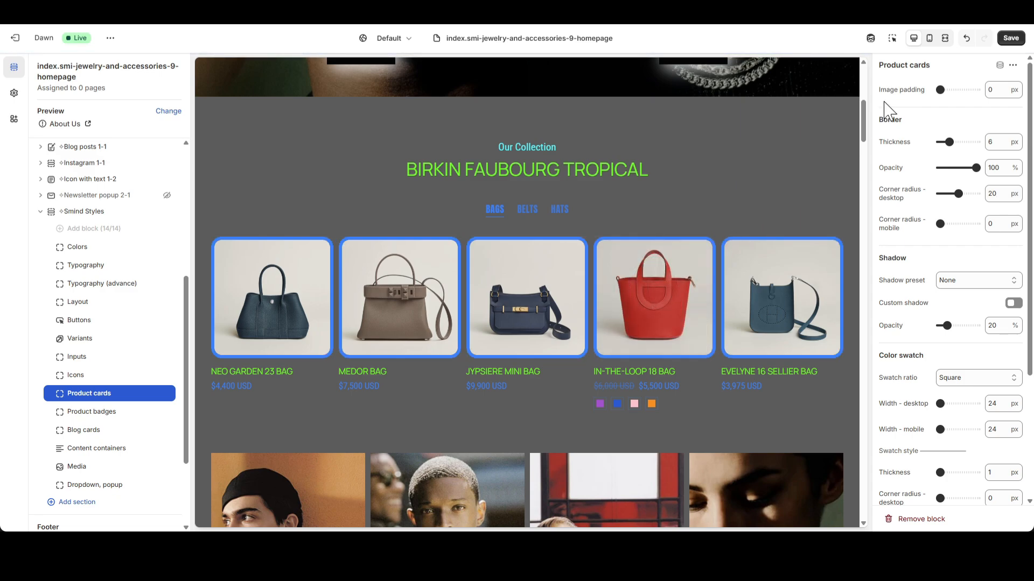
# - Set the product cards' mobile corner radius to 20 px while viewing the mobile preview
pyautogui.click(929, 37)
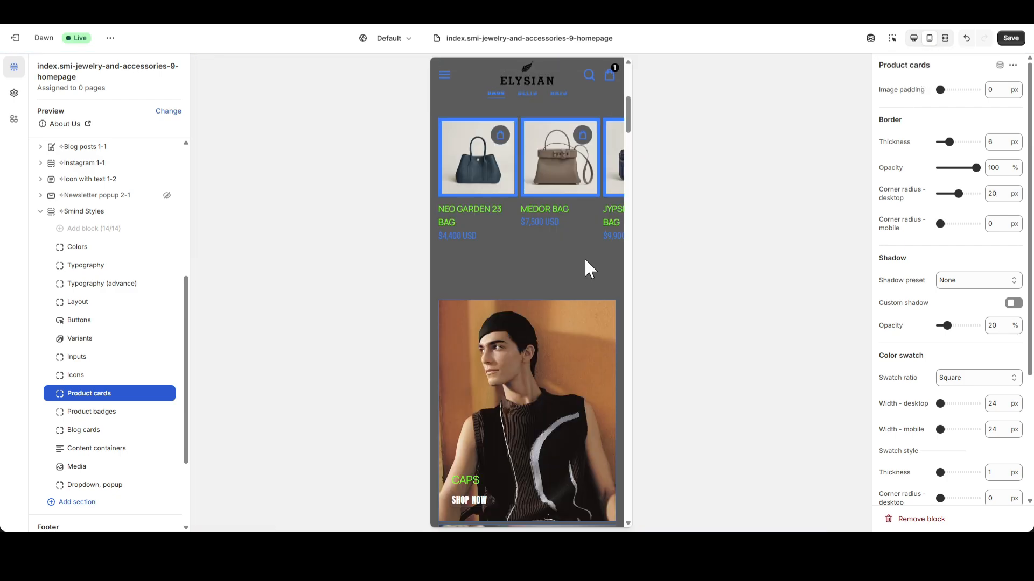
pyautogui.scroll(2, 582, 258)
pyautogui.click(997, 224)
pyautogui.write('20')
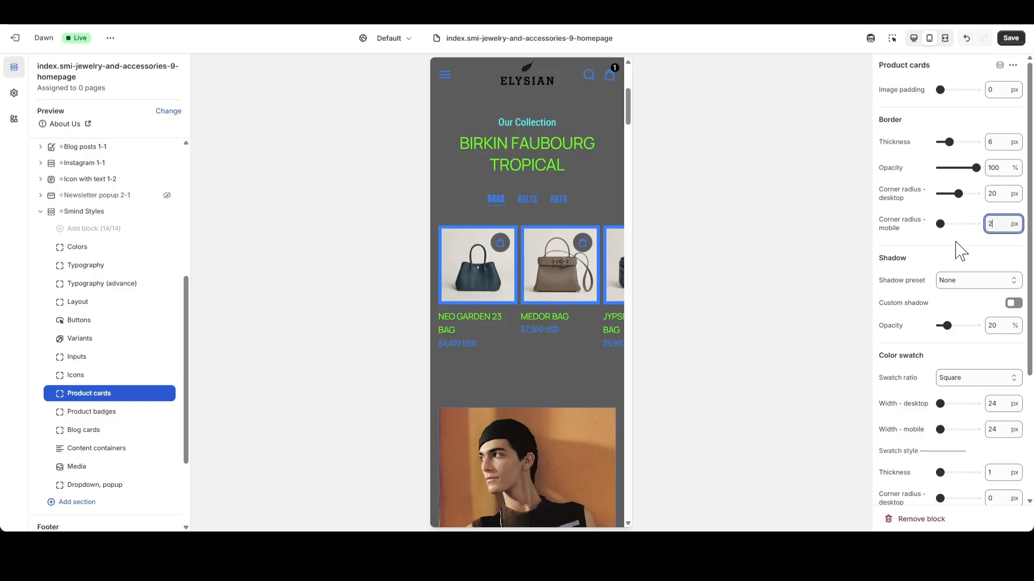
pyautogui.press('Return')
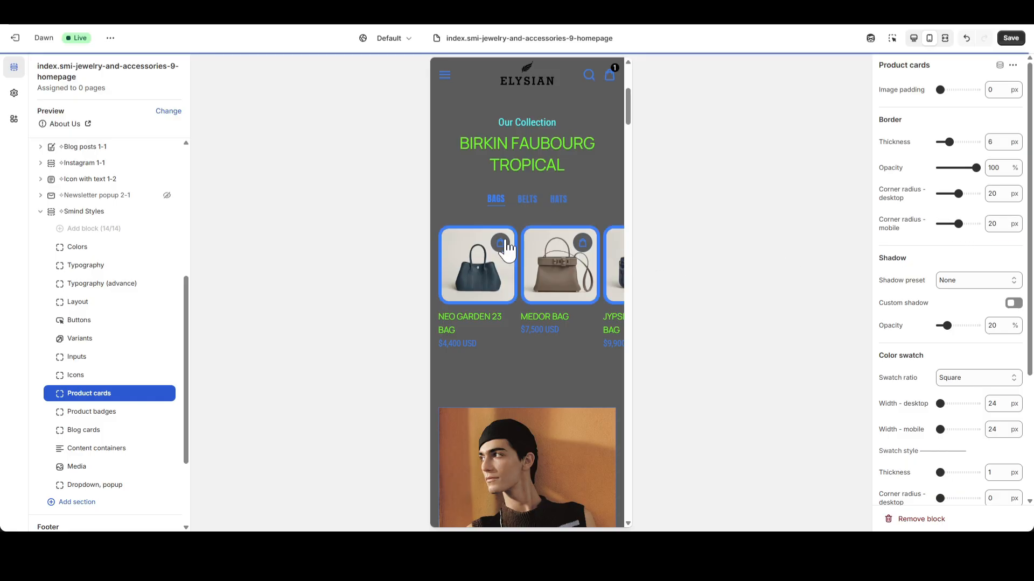
# - Back in the desktop preview, apply the L blur shadow preset to the product cards with 50% opacity
pyautogui.click(914, 38)
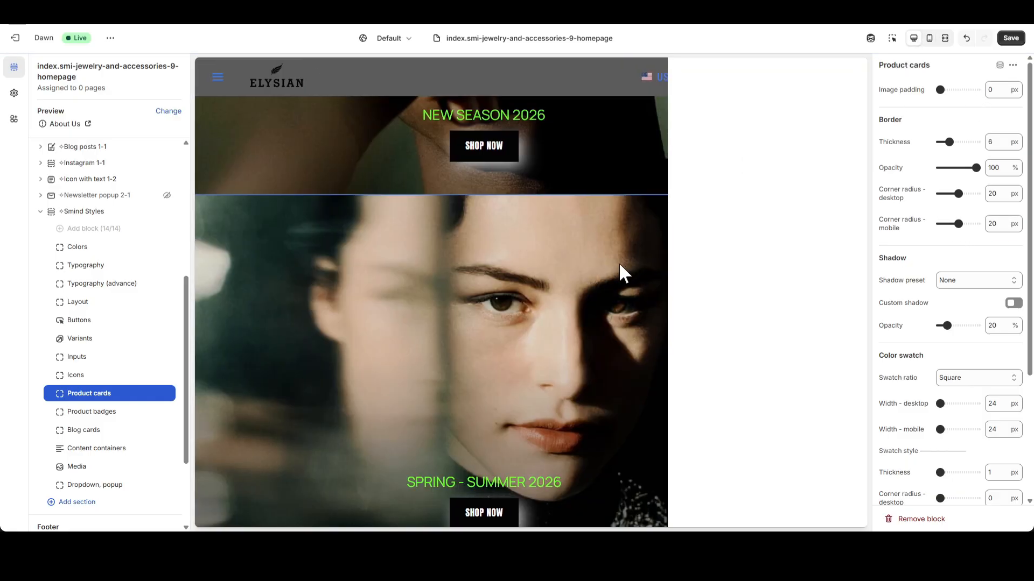
pyautogui.scroll(-2, 668, 286)
pyautogui.scroll(-3, 668, 285)
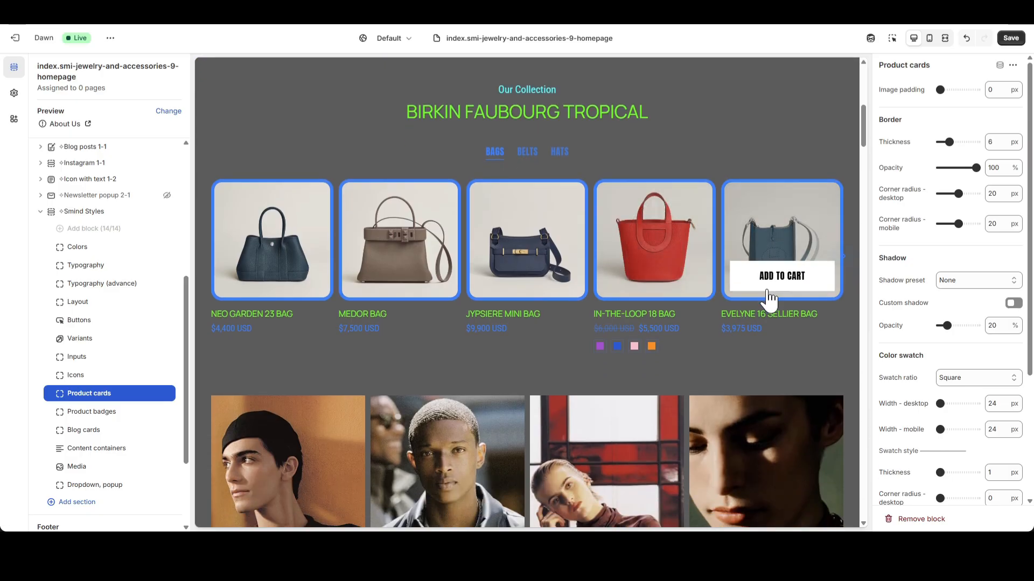
pyautogui.click(1009, 281)
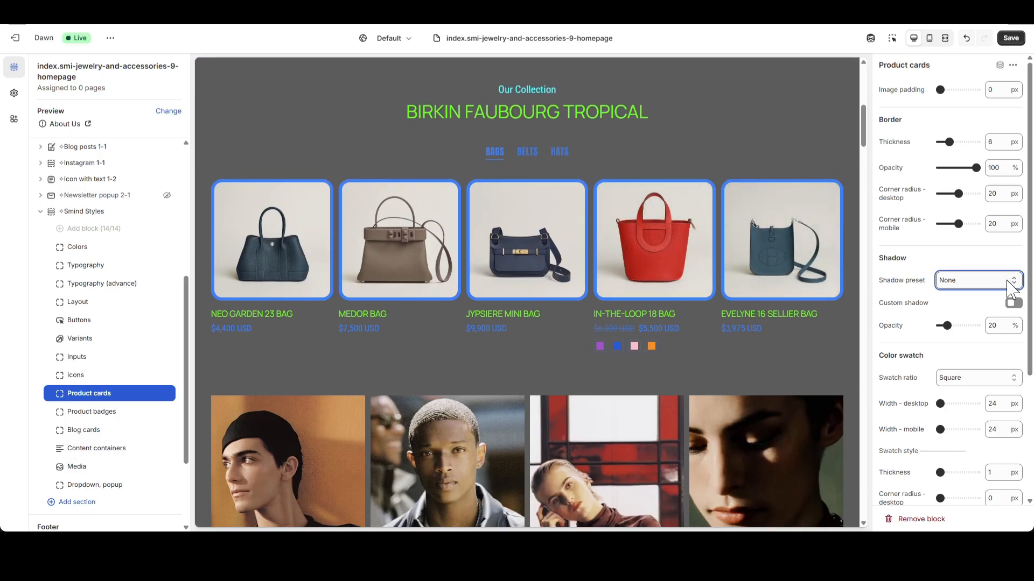
pyautogui.click(972, 356)
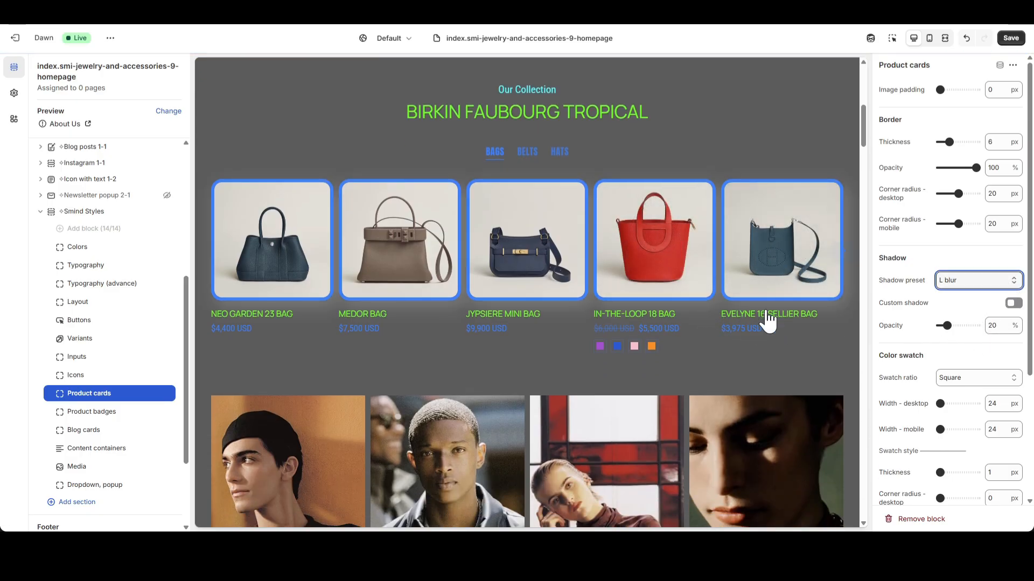
pyautogui.doubleClick(996, 326)
pyautogui.write('50')
pyautogui.click(930, 356)
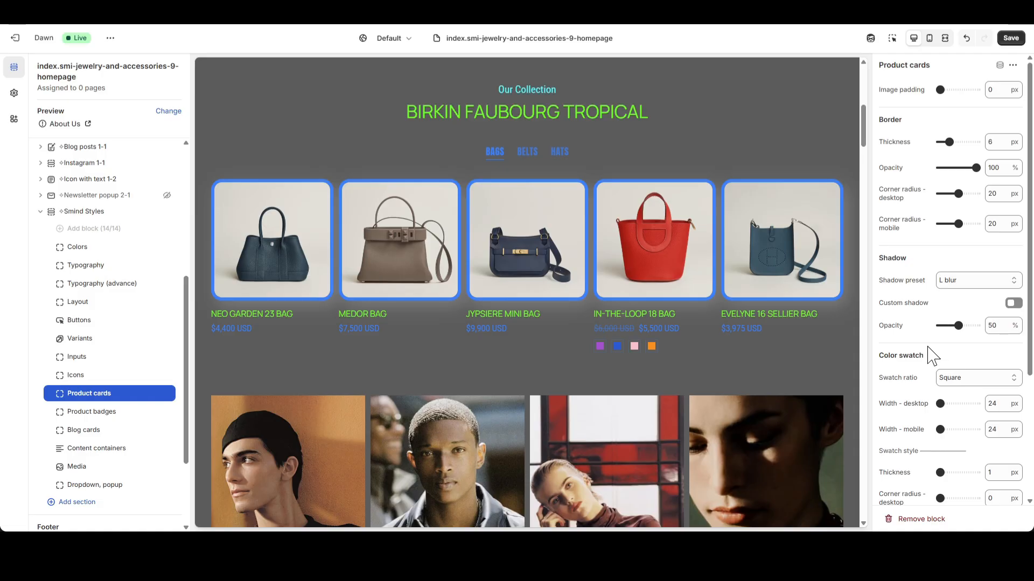
# - Try a custom product card shadow with position X -12, position Y -11 and blur 120, and turn custom shadow off
pyautogui.click(1013, 303)
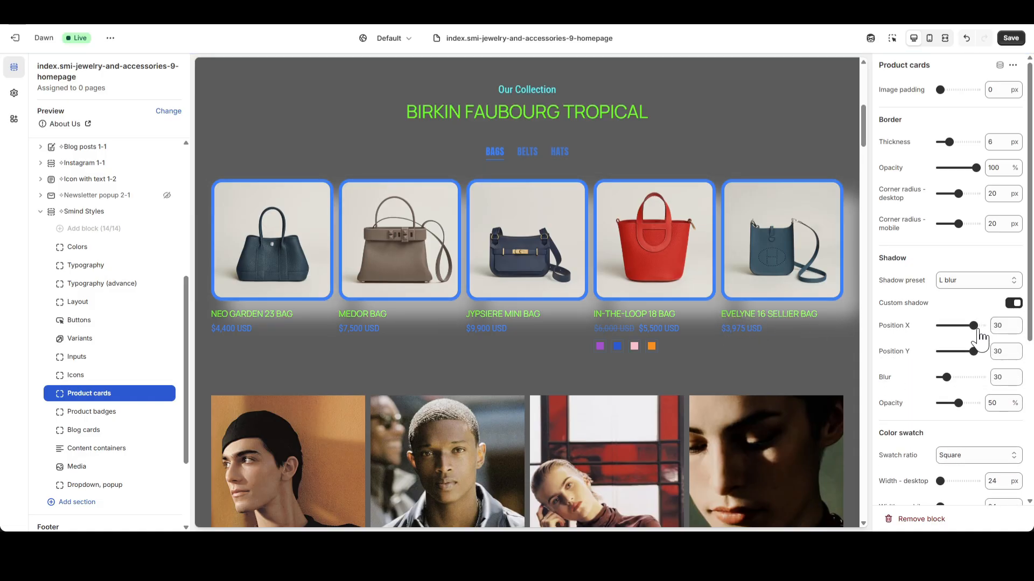
pyautogui.moveTo(974, 326); pyautogui.dragTo(965, 377)
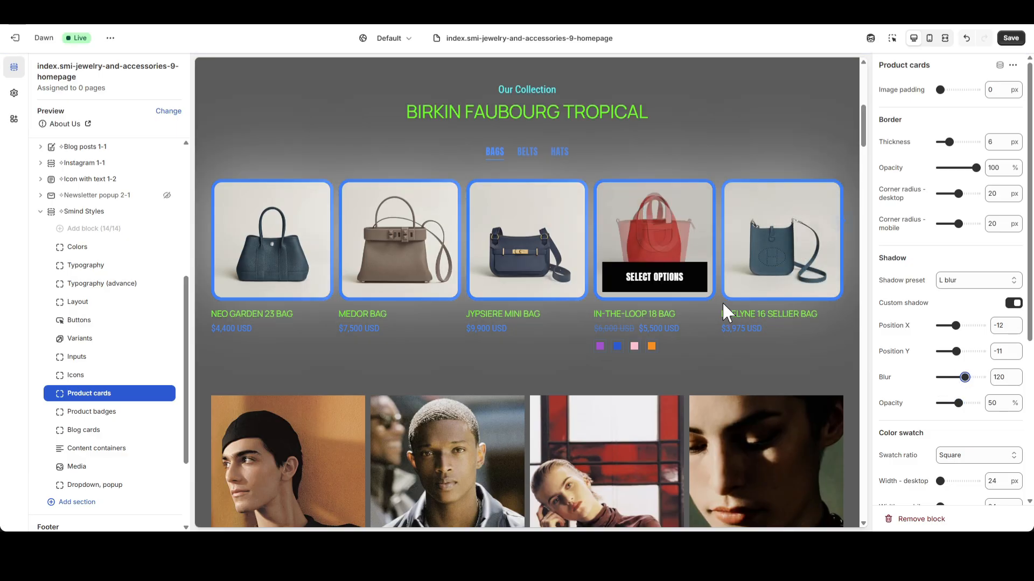
pyautogui.click(1012, 303)
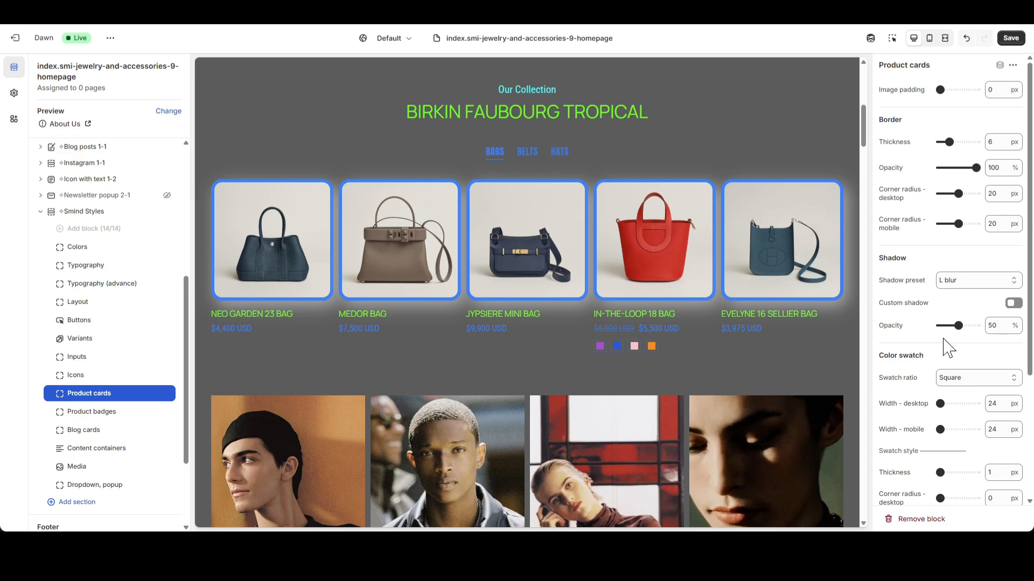
# - Try the Landscape ratio for the product card color swatches, and choose Potrait instead
pyautogui.scroll(-2, 960, 344)
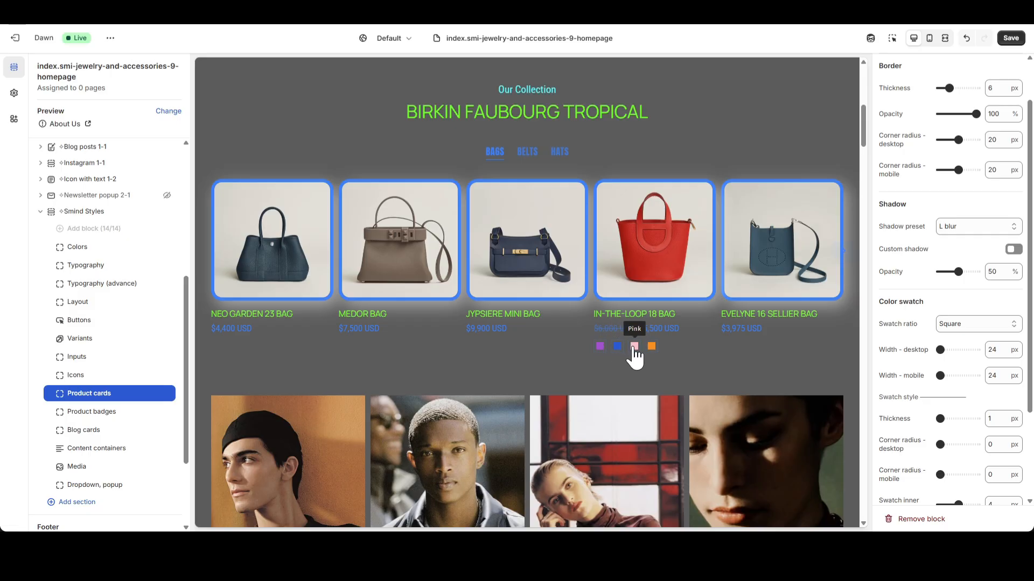
pyautogui.click(949, 329)
pyautogui.click(957, 339)
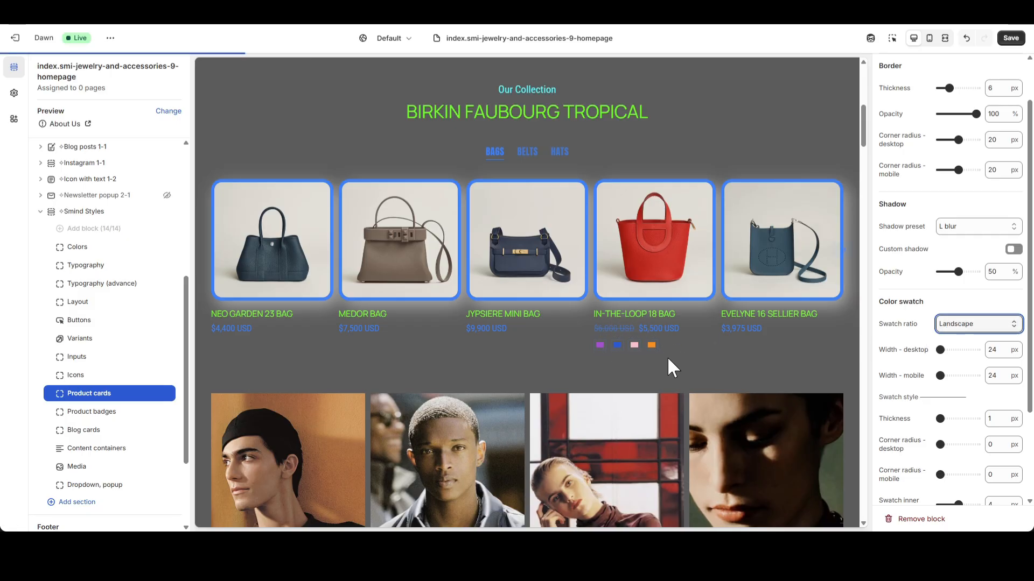
pyautogui.click(946, 329)
pyautogui.click(955, 364)
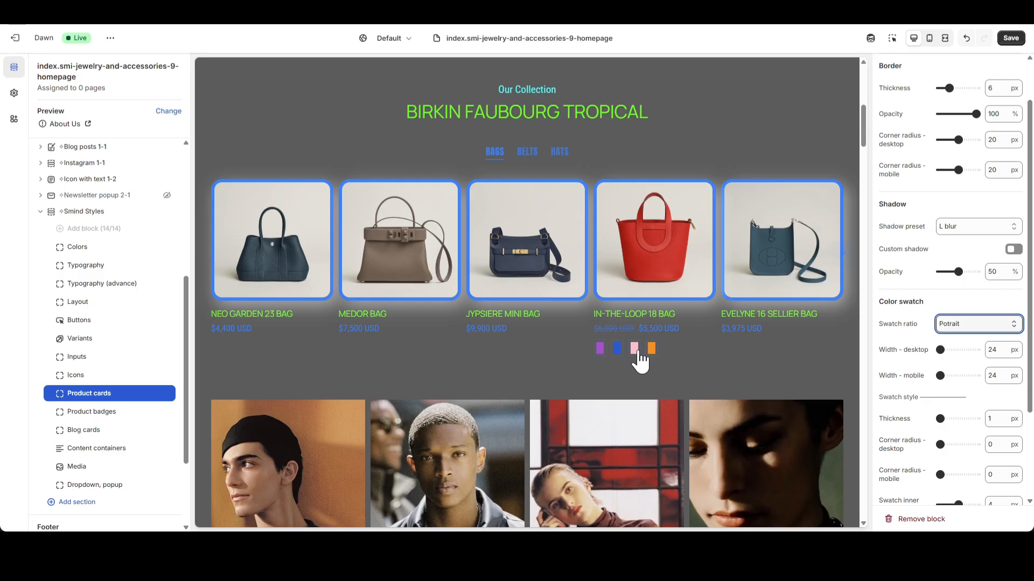
# - Try a 30 px color swatch width on desktop and on mobile, restoring each to 24 px
pyautogui.click(956, 351)
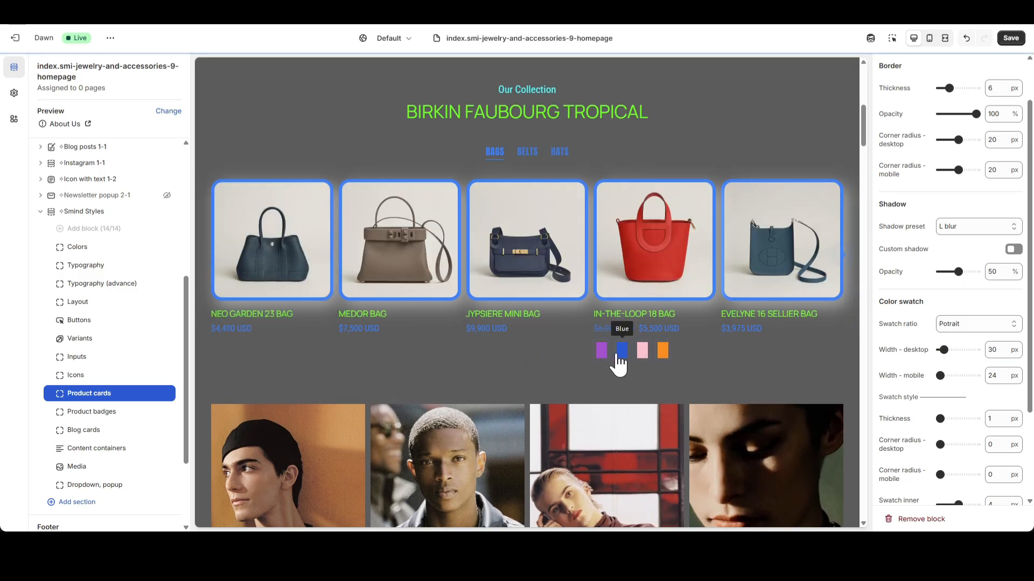
pyautogui.doubleClick(998, 351)
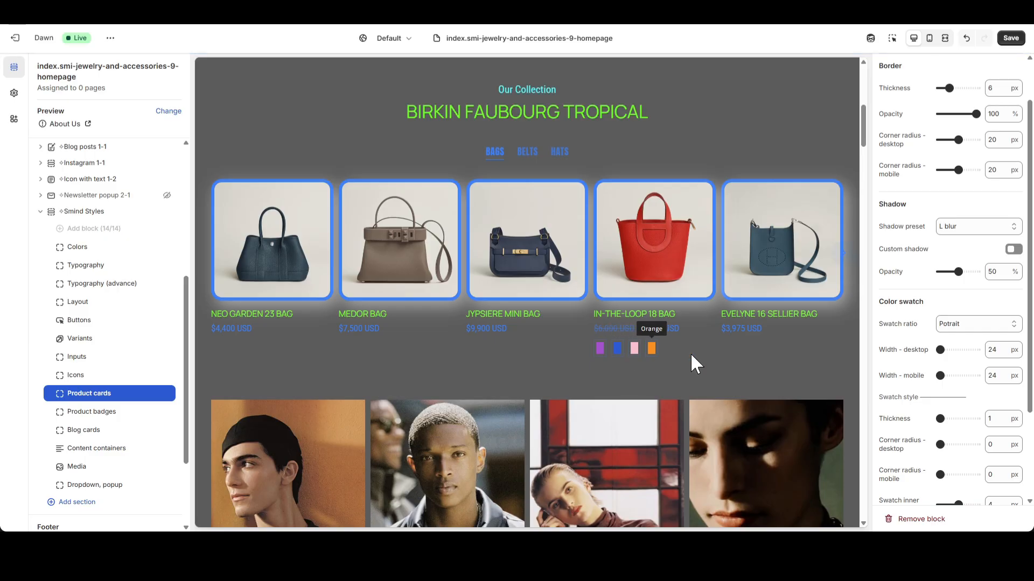
pyautogui.click(929, 38)
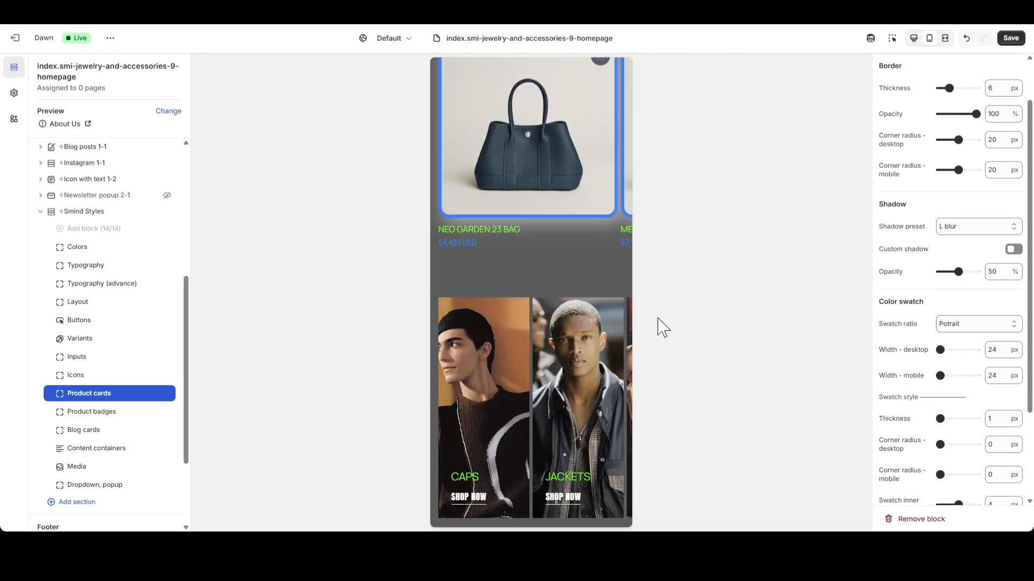
pyautogui.scroll(2, 544, 336)
pyautogui.moveTo(560, 311); pyautogui.dragTo(478, 314)
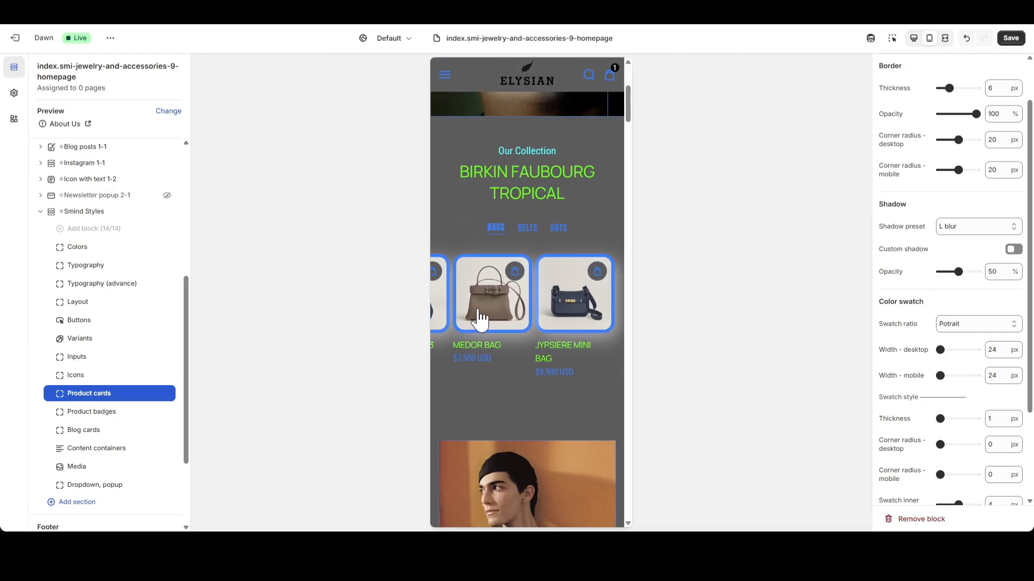
pyautogui.moveTo(572, 313); pyautogui.dragTo(491, 327)
pyautogui.click(992, 376)
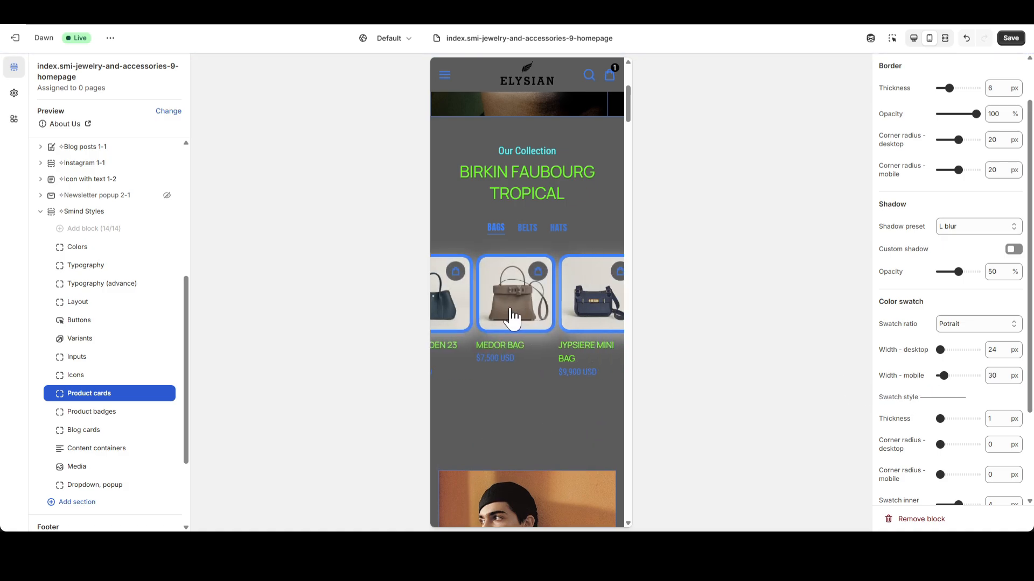
pyautogui.click(1005, 378)
pyautogui.write('24')
pyautogui.click(969, 389)
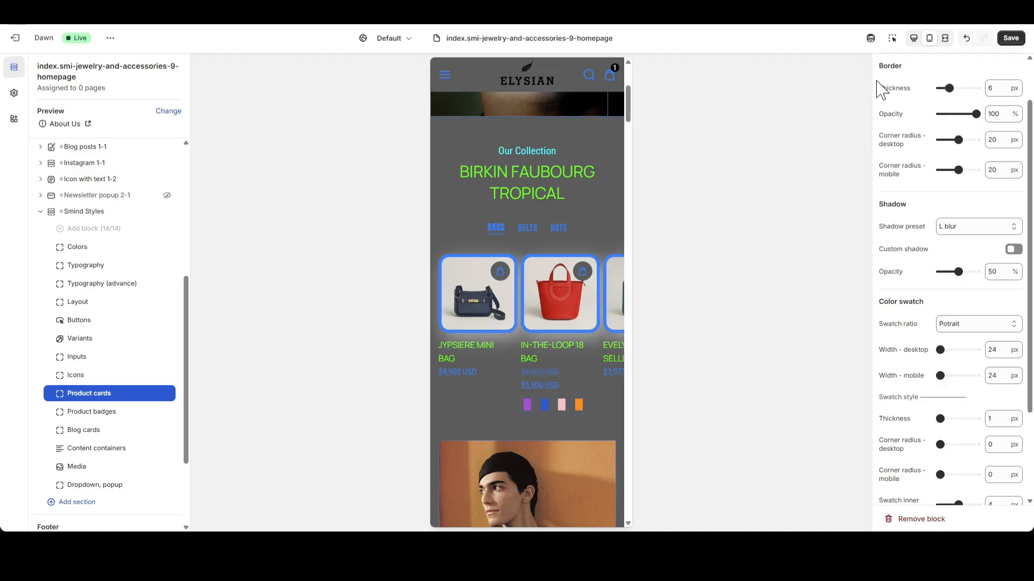
# - In the desktop preview, set the color swatch thickness to 3 px and its desktop corner radius to 20 px
pyautogui.click(914, 38)
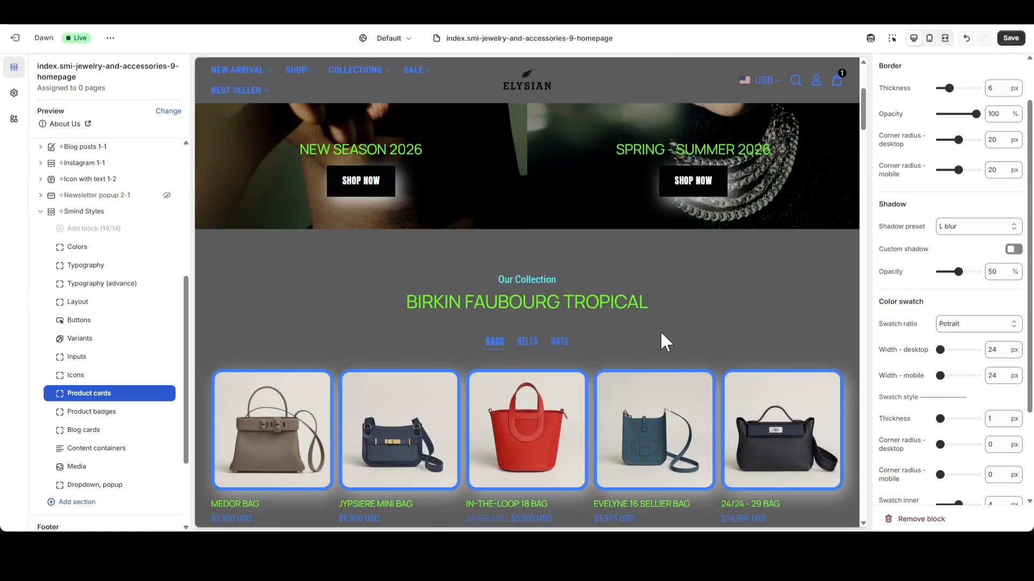
pyautogui.scroll(-4, 660, 331)
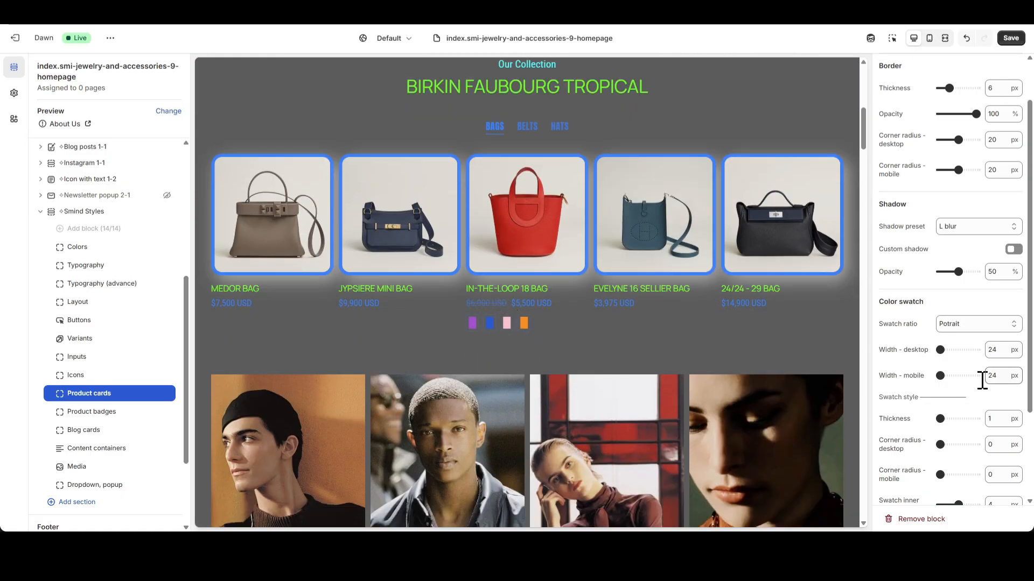
pyautogui.moveTo(939, 419); pyautogui.dragTo(977, 419)
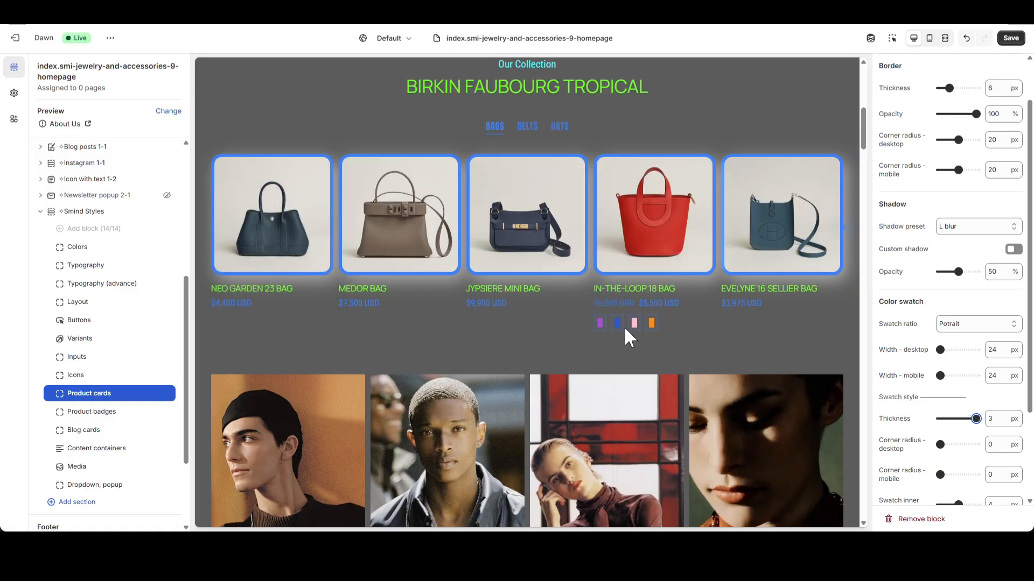
pyautogui.click(999, 444)
pyautogui.moveTo(940, 445); pyautogui.dragTo(959, 444)
pyautogui.moveTo(834, 231)
# - Set the color swatch's mobile corner radius to 20 px in the mobile preview, and return to the desktop preview
pyautogui.click(930, 40)
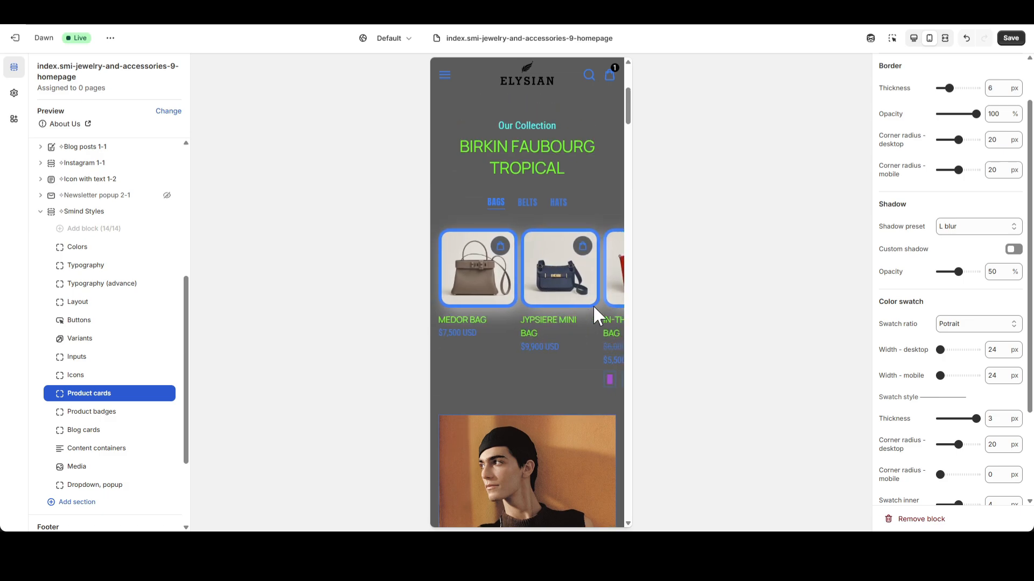
pyautogui.doubleClick(997, 476)
pyautogui.write('20')
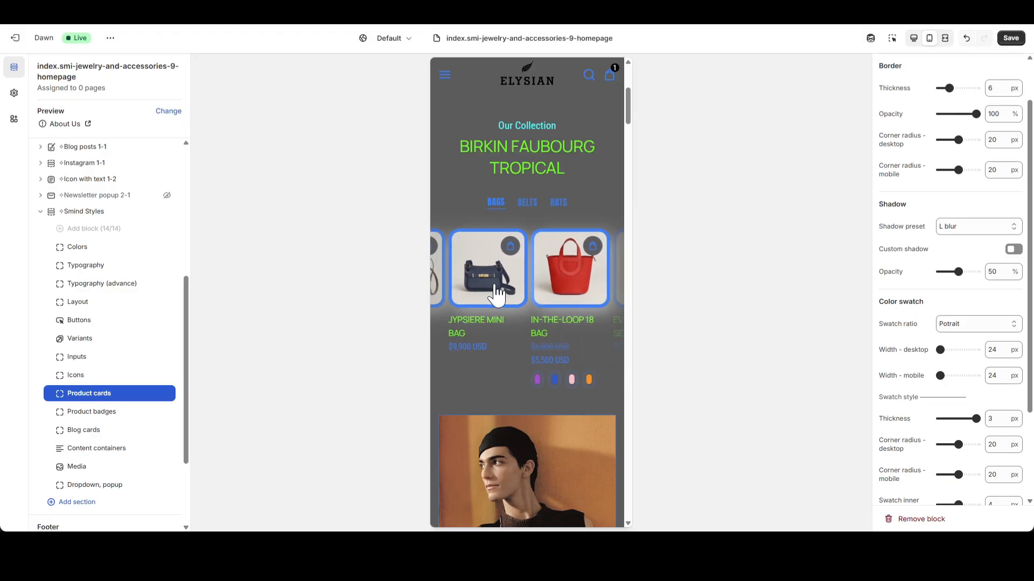
pyautogui.click(913, 38)
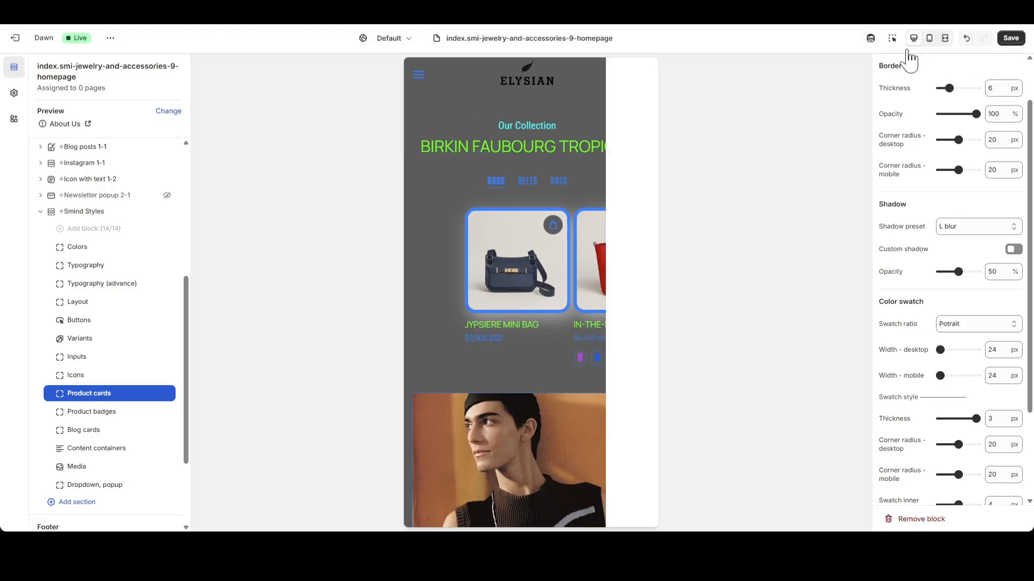
# - Try a 0 px desktop inner padding for the color swatches, restore it to 4 px, and check the swatches in the mobile preview
pyautogui.scroll(-2, 661, 305)
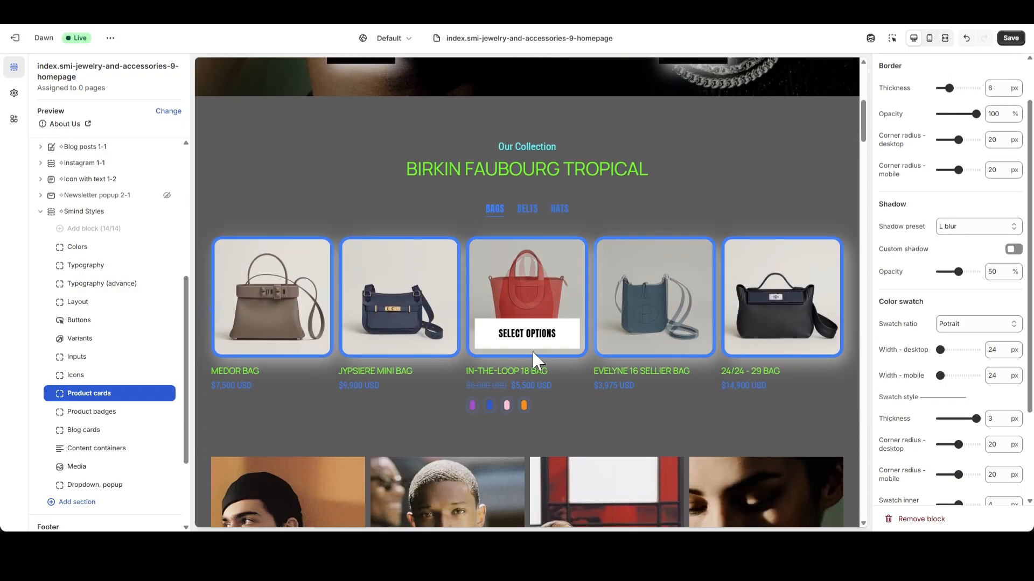
pyautogui.scroll(-3, 915, 401)
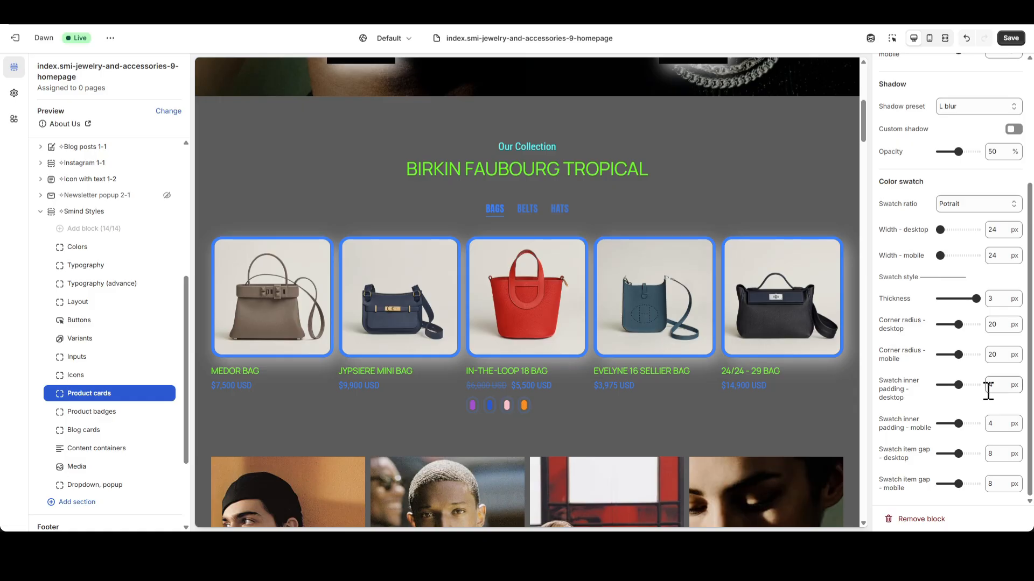
pyautogui.moveTo(943, 385); pyautogui.dragTo(940, 385)
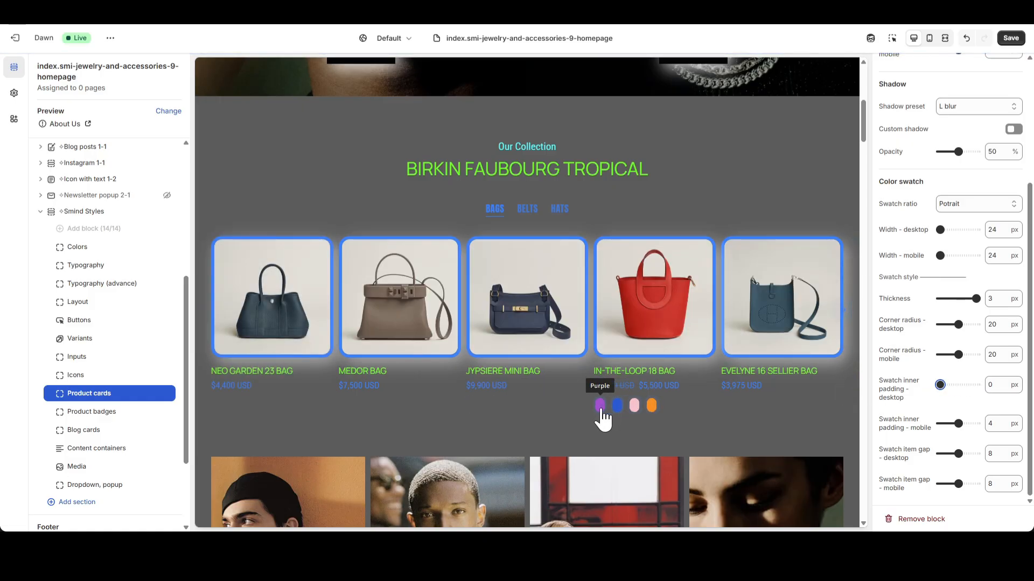
pyautogui.doubleClick(995, 384)
pyautogui.write('4')
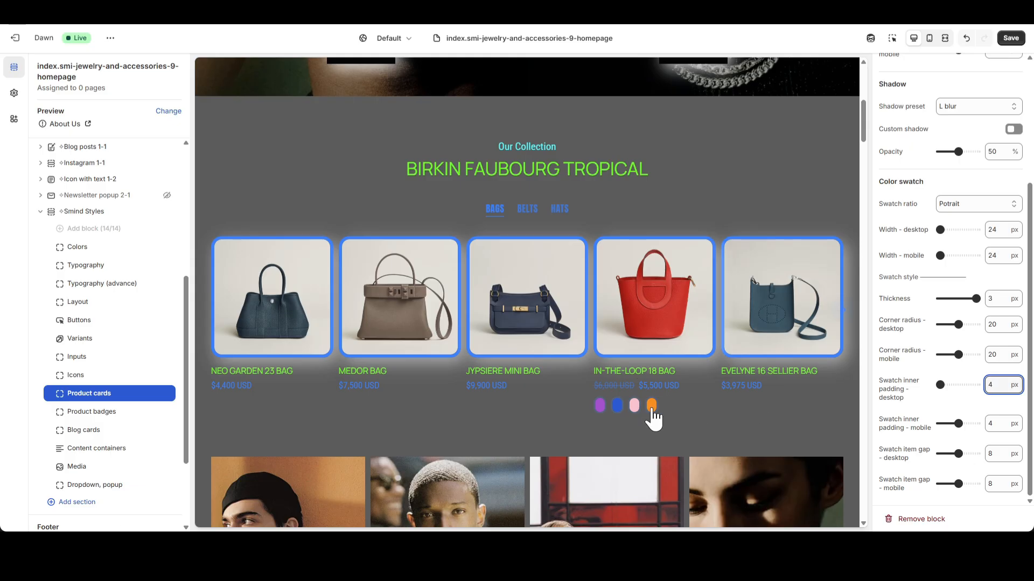
pyautogui.click(641, 421)
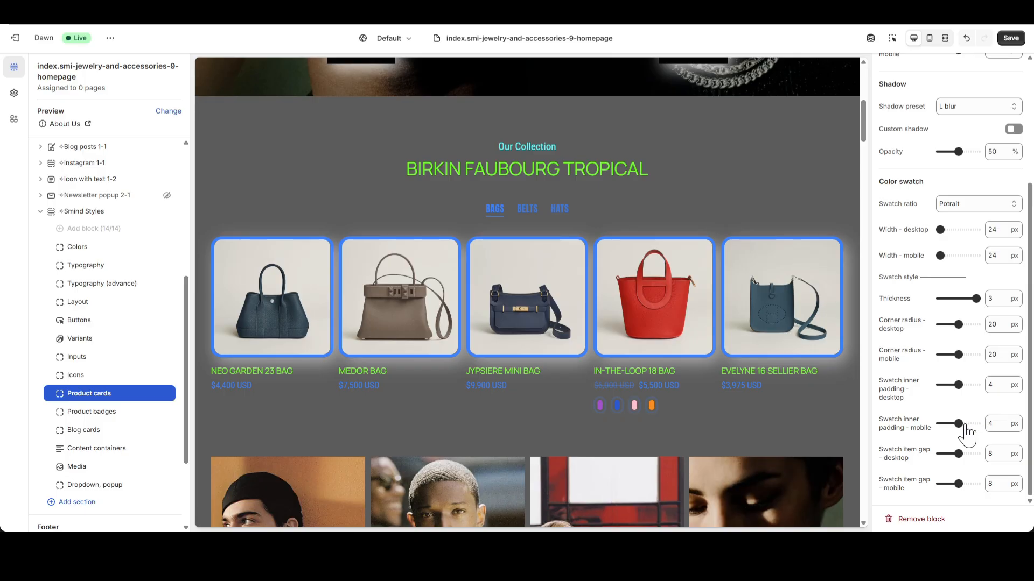
pyautogui.click(929, 38)
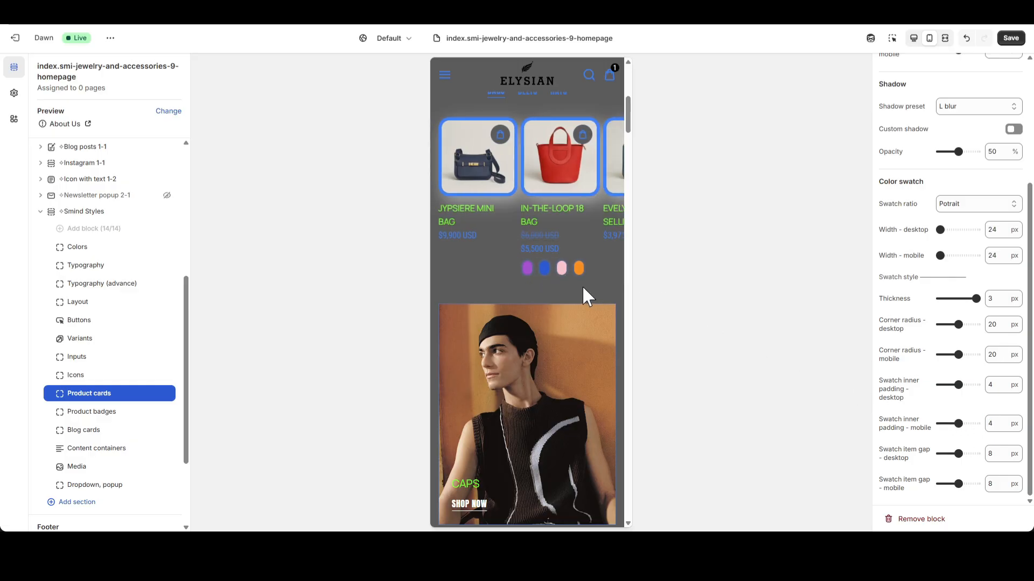
# - Return to the desktop preview and set the swatch item gap to 0 px for both desktop and mobile
pyautogui.click(914, 38)
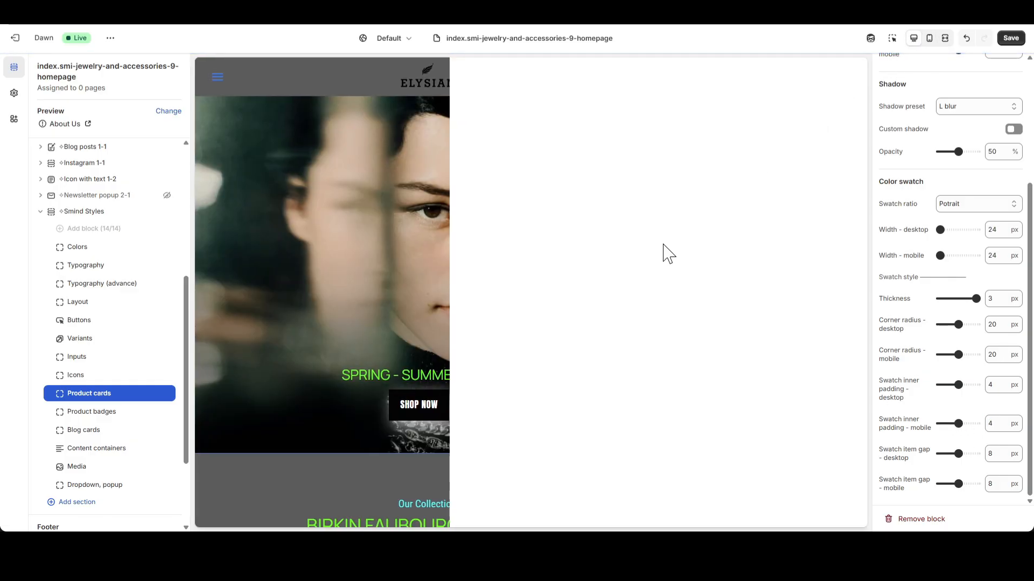
pyautogui.scroll(-3, 664, 295)
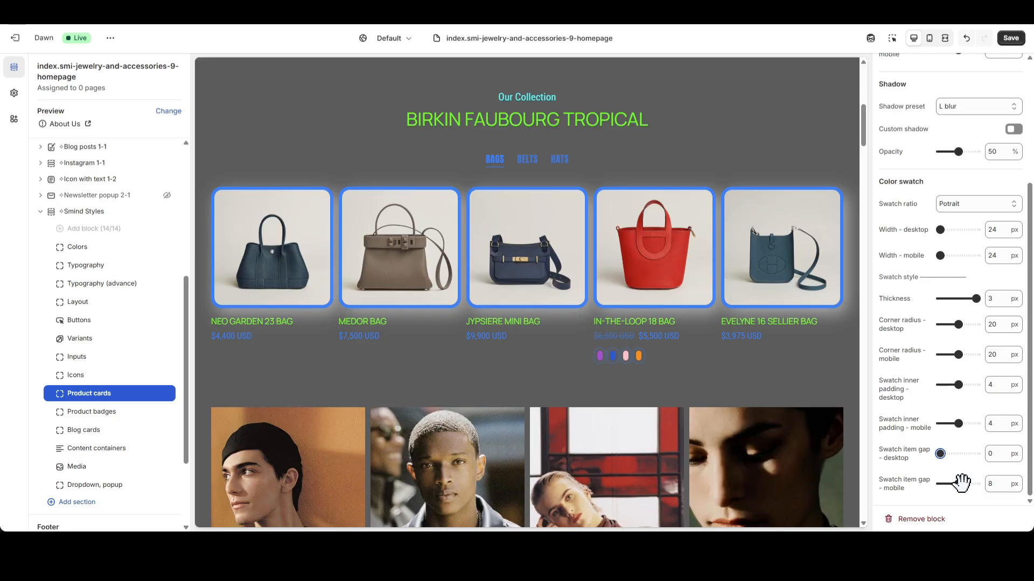
pyautogui.moveTo(962, 484); pyautogui.dragTo(941, 483)
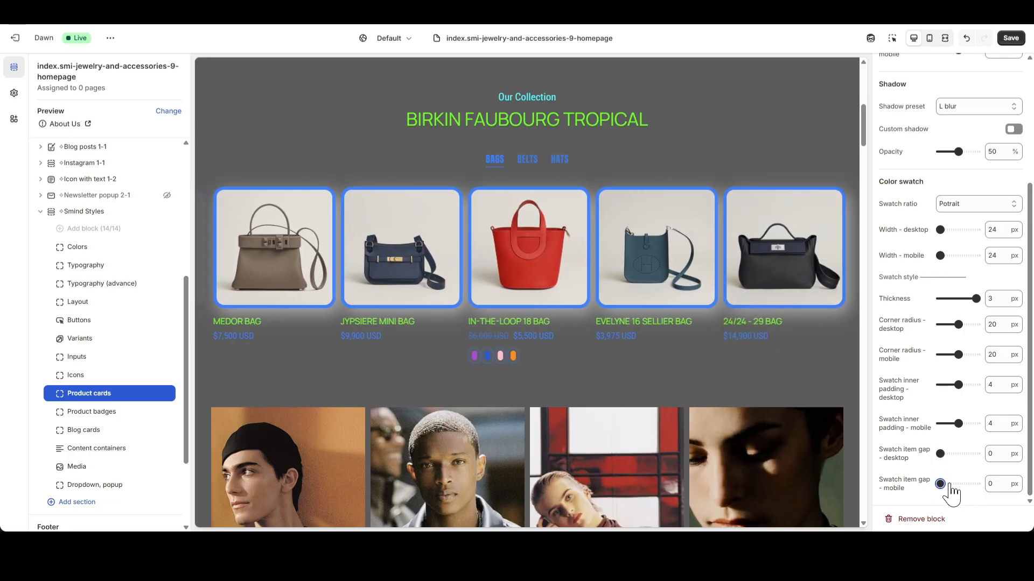
# - Try an 8 px mobile swatch item gap in the mobile preview, set it back to 0 px, and return to the desktop preview
pyautogui.click(929, 38)
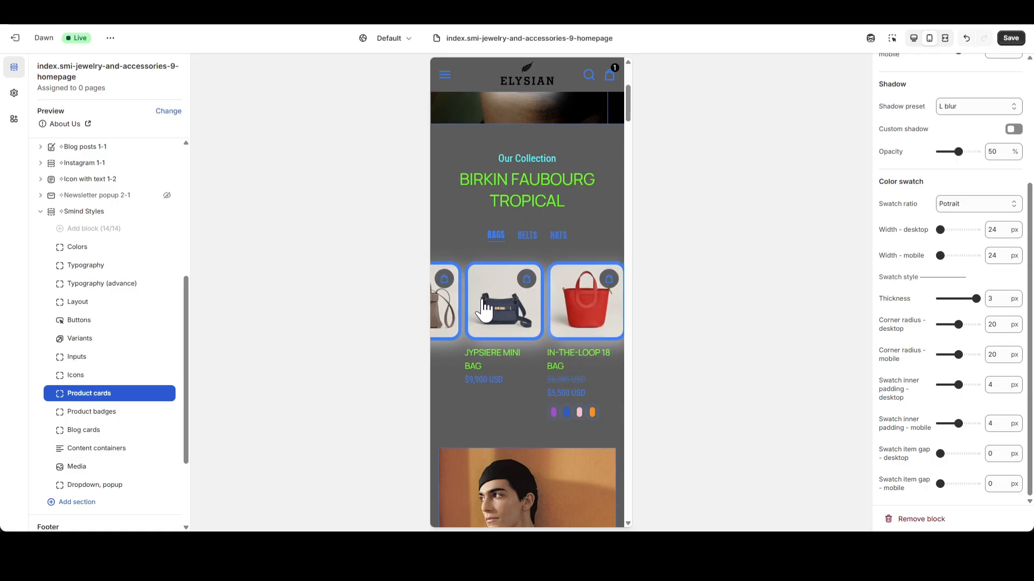
pyautogui.click(933, 468)
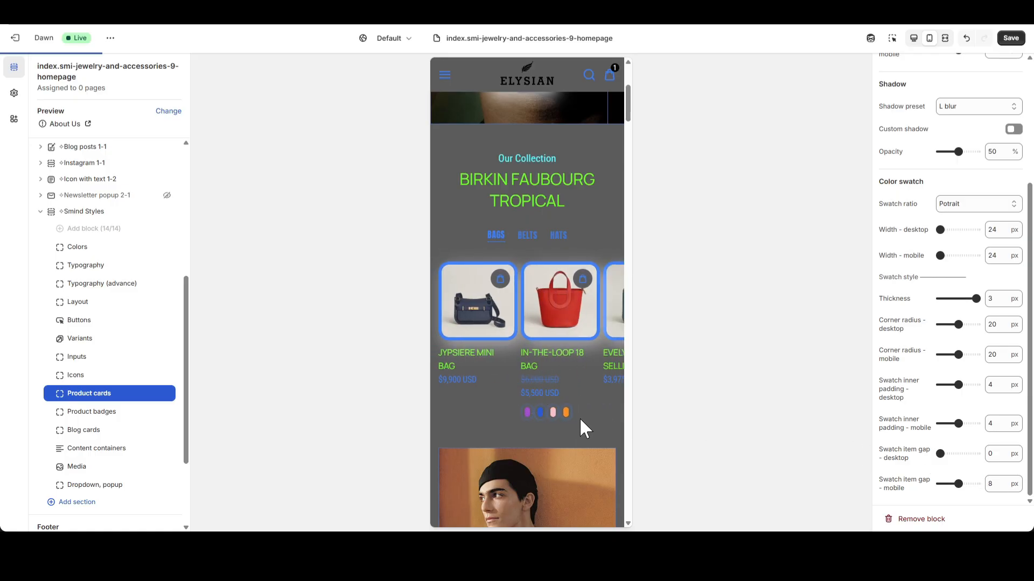
pyautogui.moveTo(586, 295); pyautogui.dragTo(495, 312)
pyautogui.moveTo(961, 485); pyautogui.dragTo(936, 485)
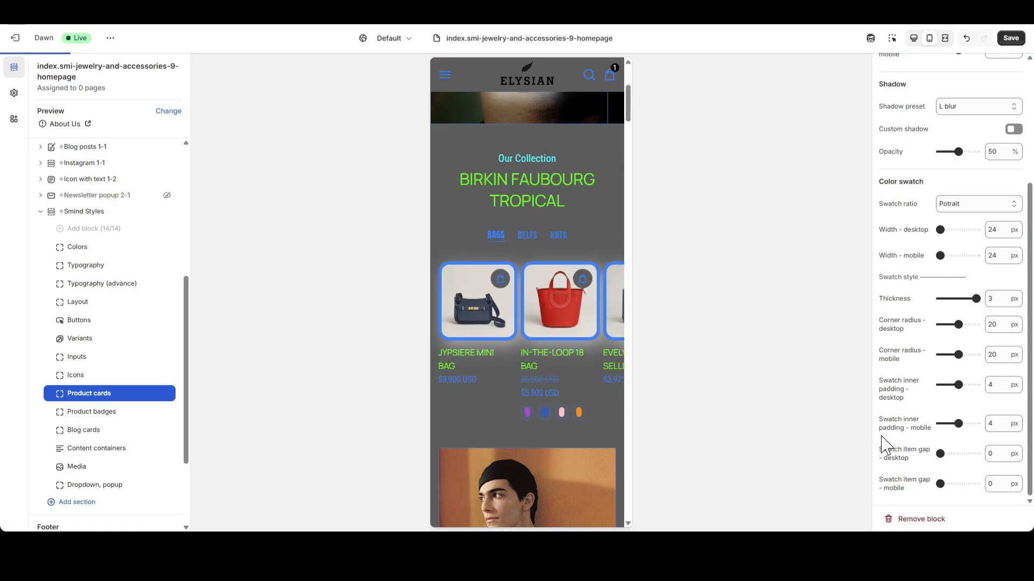
pyautogui.click(914, 38)
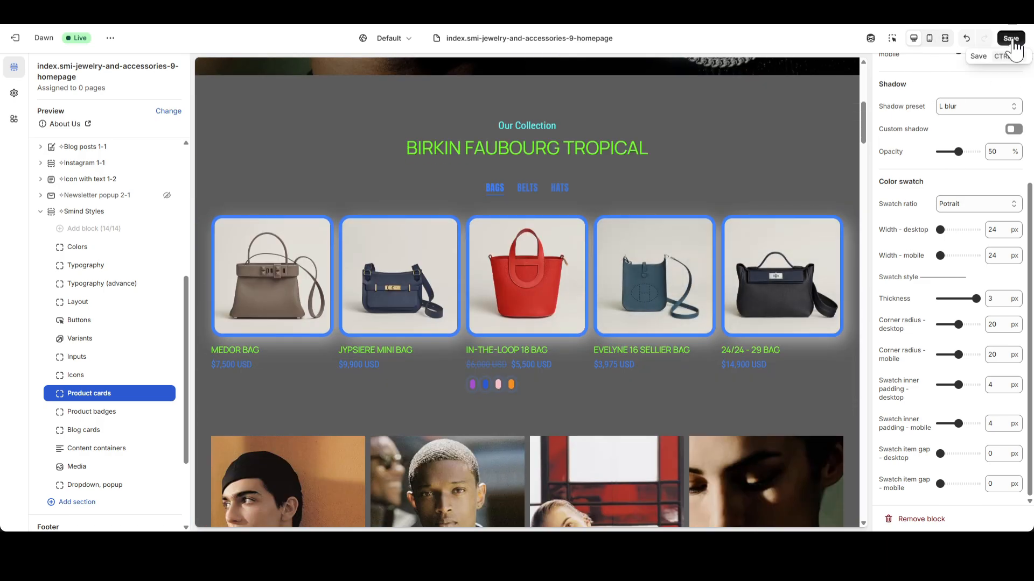
# - Save the product card changes to the template and undo the most recent edit
pyautogui.click(1013, 40)
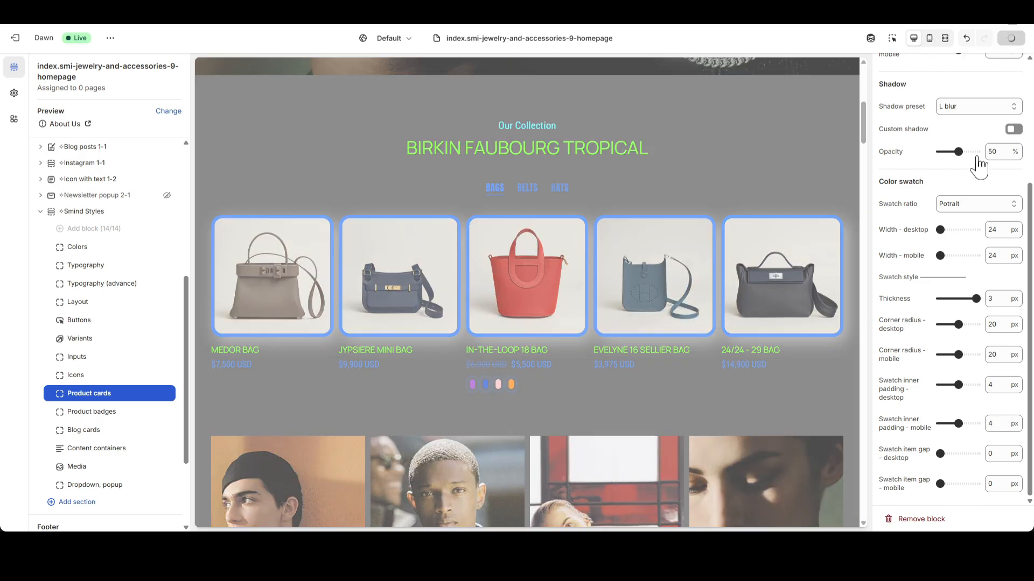
pyautogui.scroll(4, 979, 180)
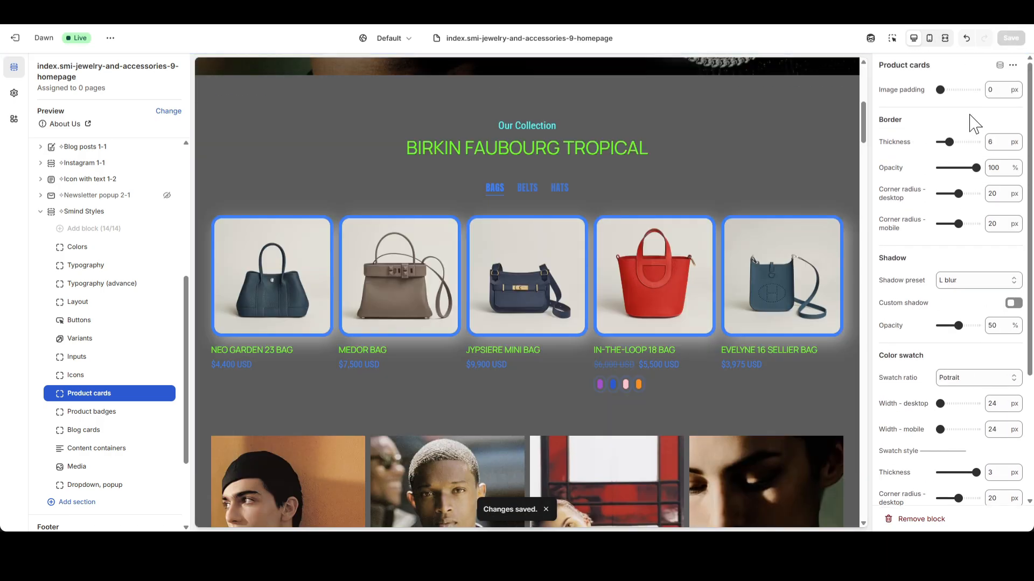
pyautogui.hotkey('ctrl', 'z')
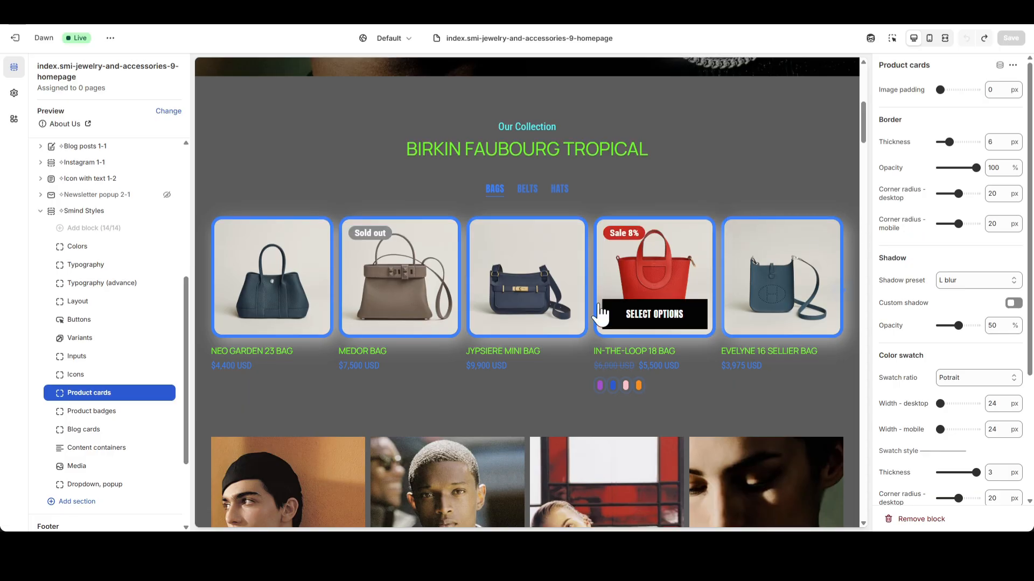
# - Open the Product badges settings, try badge padding scales of 150% and 50%, and restore the scale to 100%
pyautogui.click(101, 414)
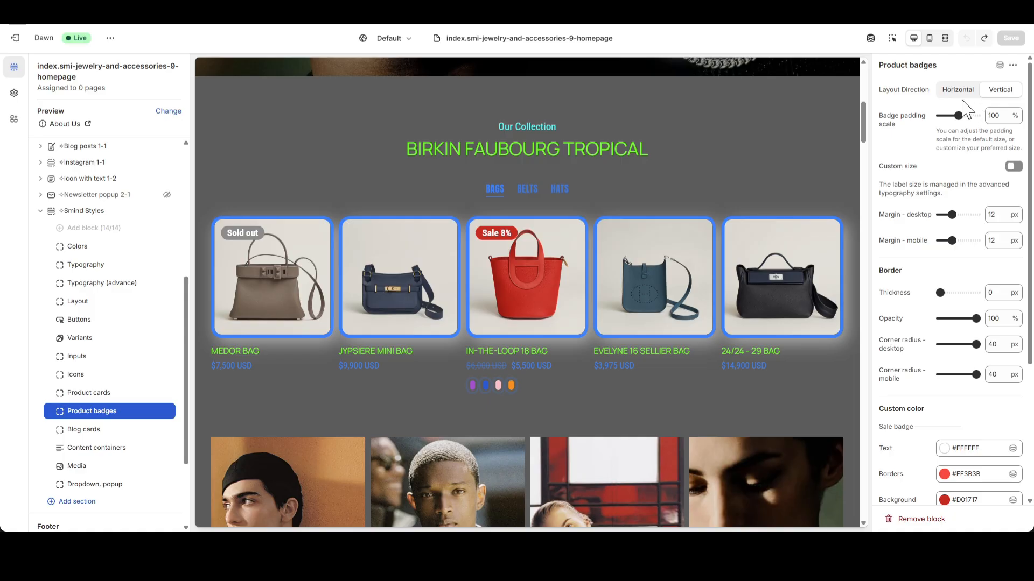
pyautogui.moveTo(960, 116); pyautogui.dragTo(991, 123)
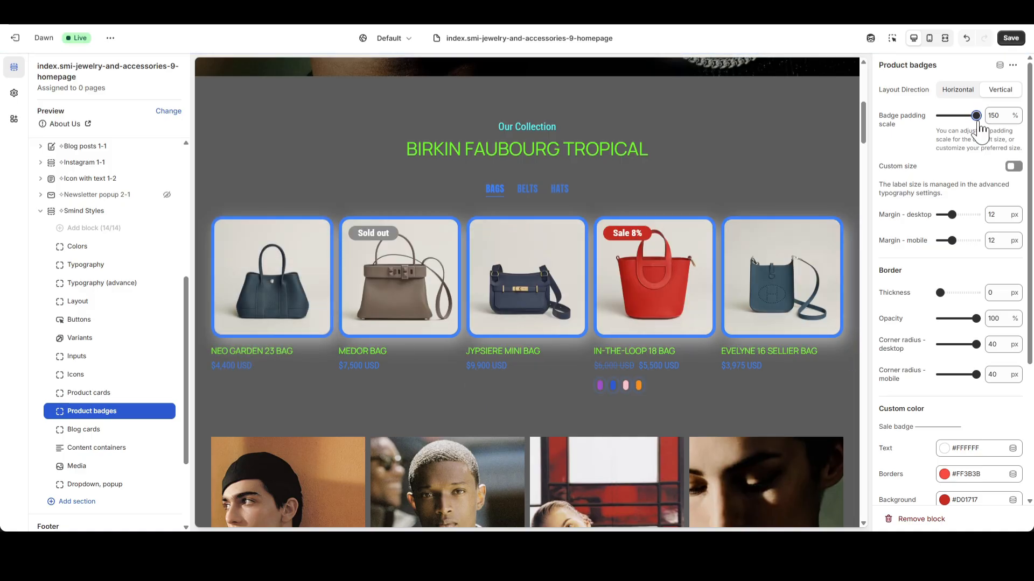
pyautogui.moveTo(942, 118); pyautogui.dragTo(938, 117)
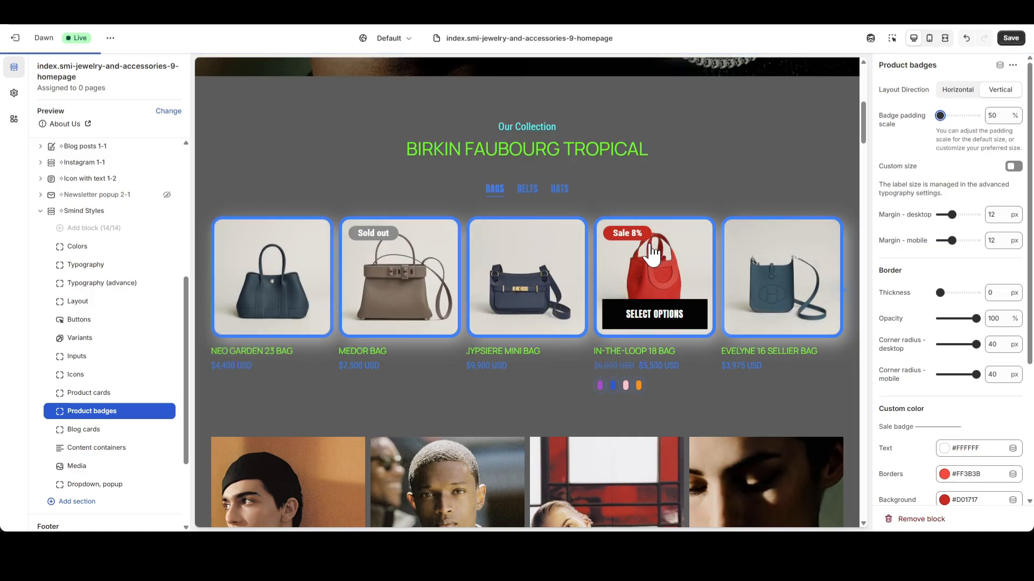
pyautogui.doubleClick(996, 116)
pyautogui.write('100')
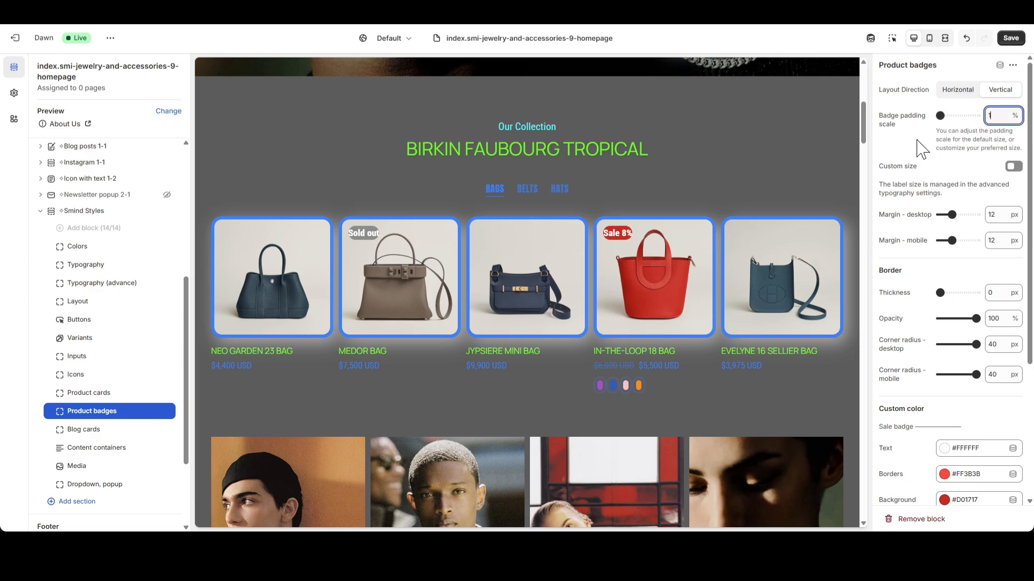
# - Try a custom badge size with 36 px horizontal and 6 px vertical desktop padding, 24 px and 5 px on mobile, and turn custom size off
pyautogui.click(1013, 167)
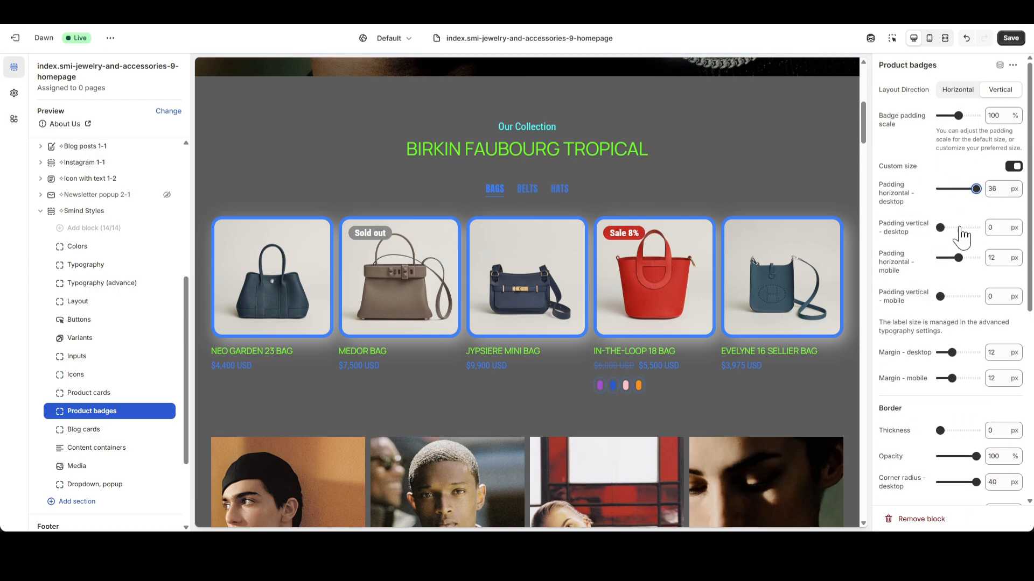
pyautogui.moveTo(942, 230); pyautogui.dragTo(946, 226)
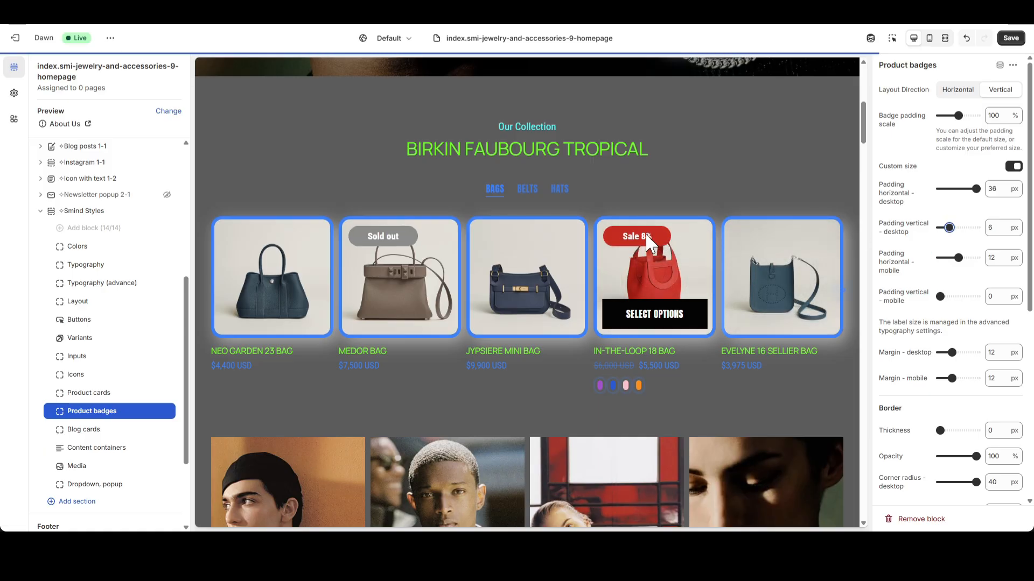
pyautogui.click(931, 47)
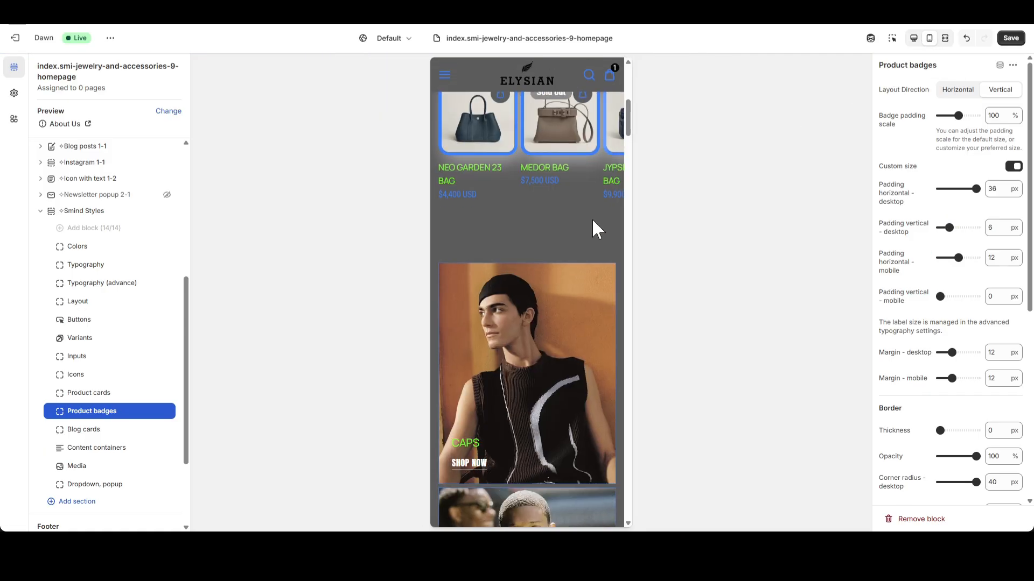
pyautogui.scroll(-3, 591, 264)
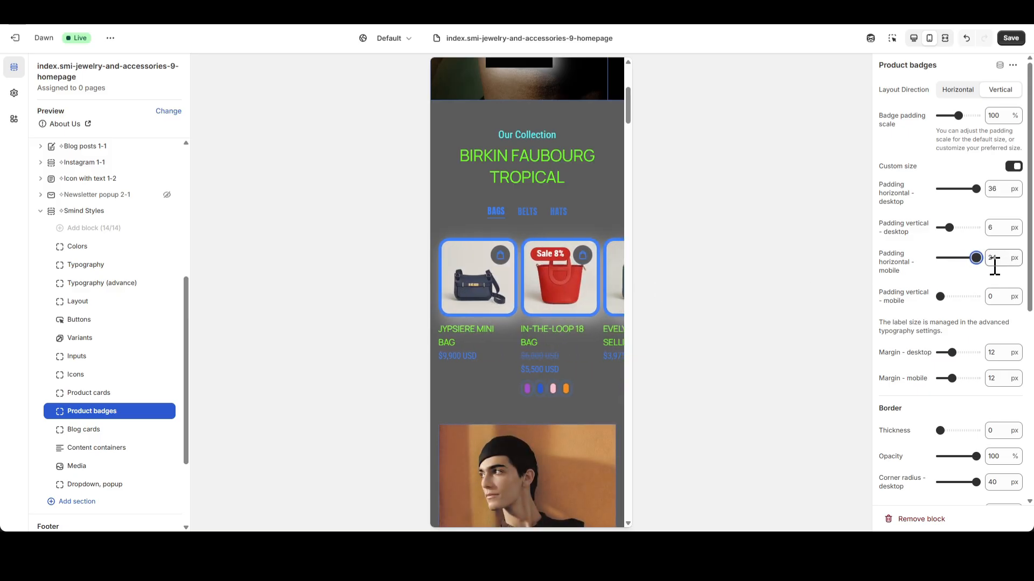
pyautogui.moveTo(941, 295); pyautogui.dragTo(947, 296)
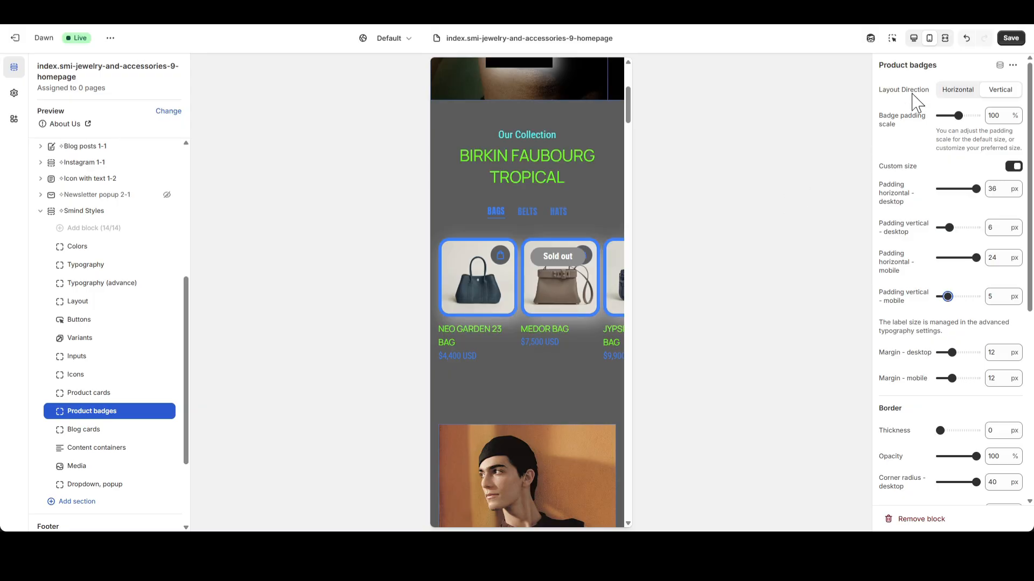
pyautogui.click(919, 40)
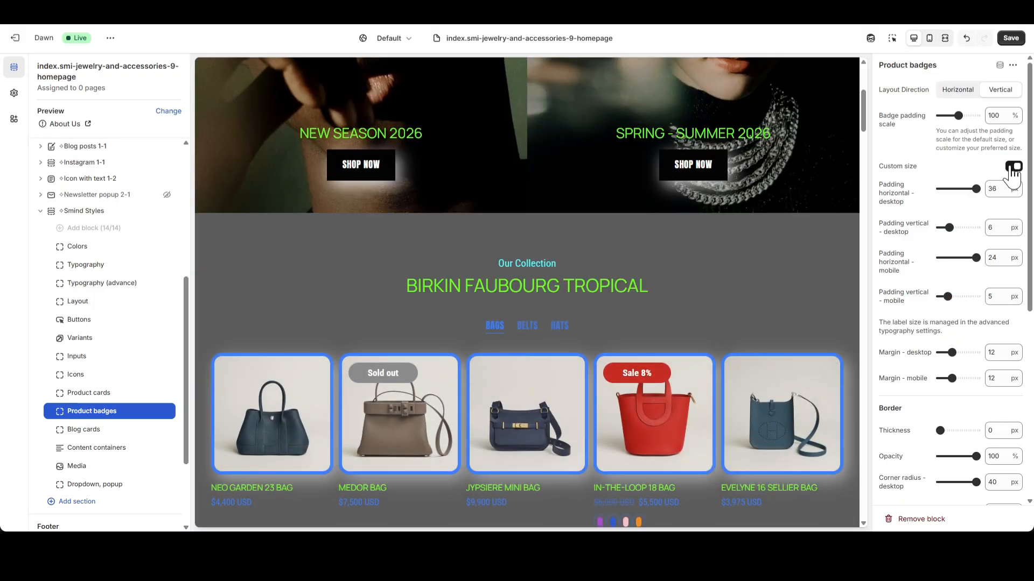
pyautogui.click(1013, 167)
# - Try a larger product badge margin on desktop and a 30 px margin in the mobile preview, restoring each to 12 px
pyautogui.scroll(-3, 710, 325)
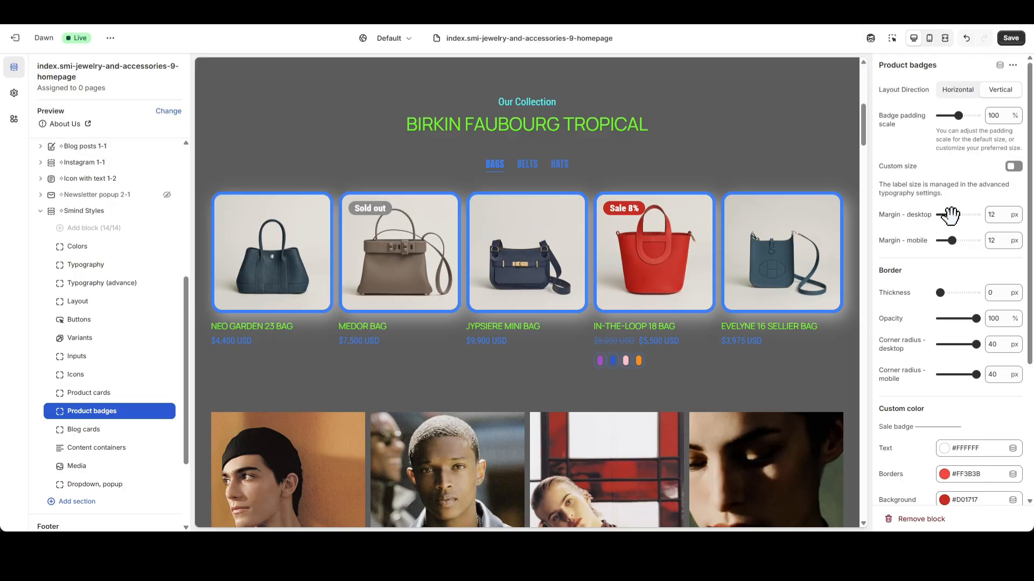
pyautogui.moveTo(967, 215); pyautogui.dragTo(968, 215)
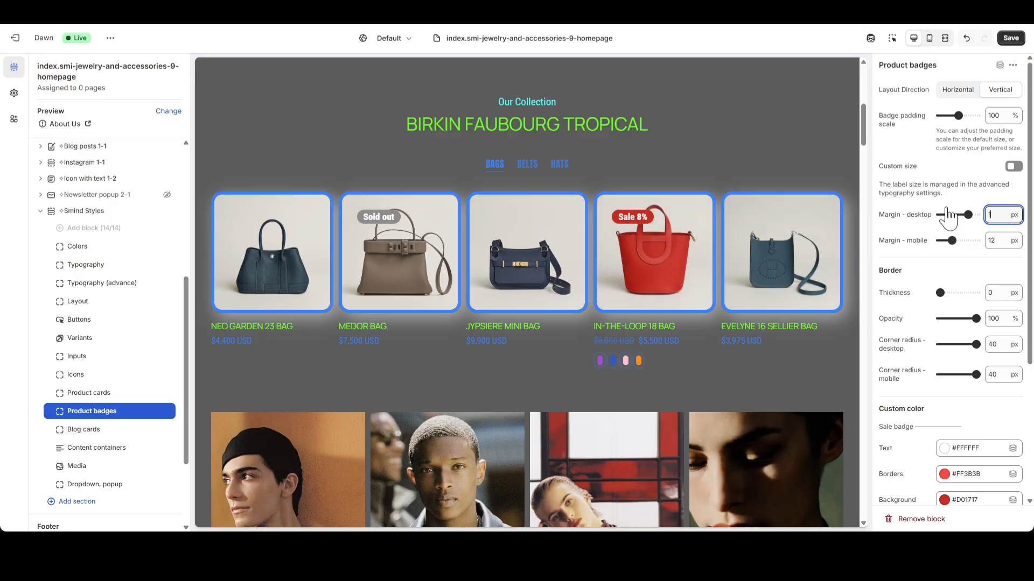
pyautogui.write('2')
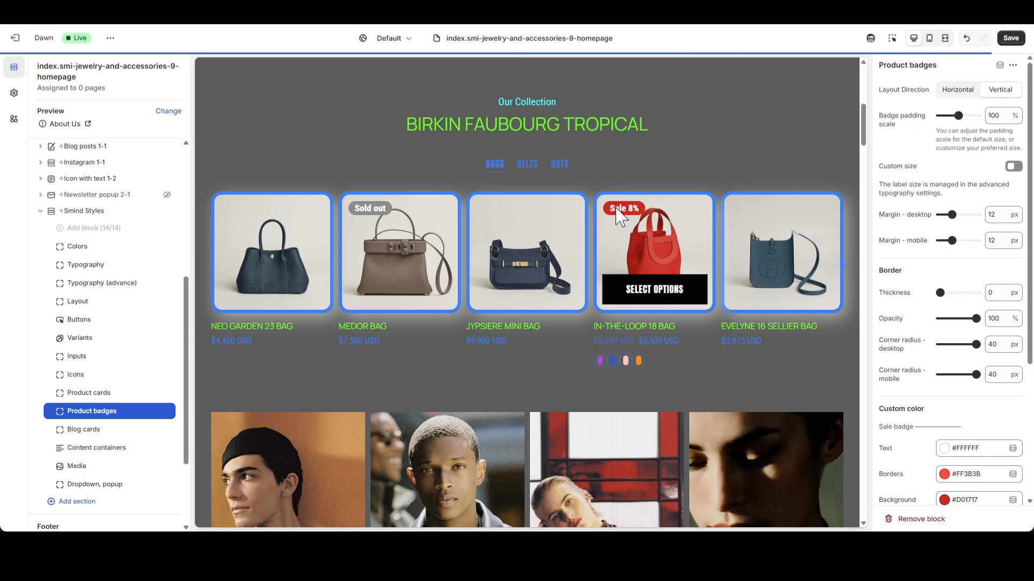
pyautogui.click(929, 37)
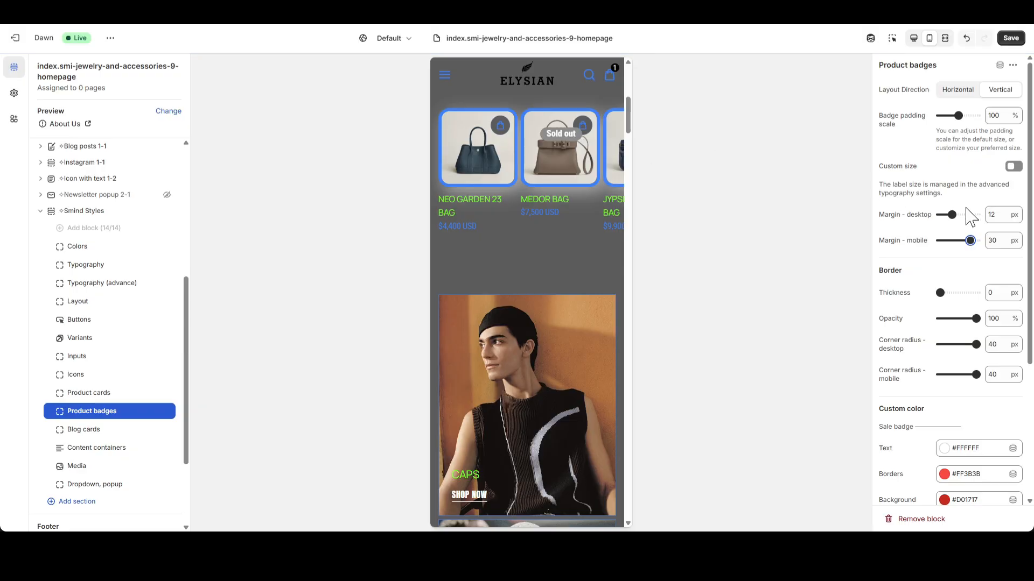
pyautogui.moveTo(970, 241); pyautogui.dragTo(952, 241)
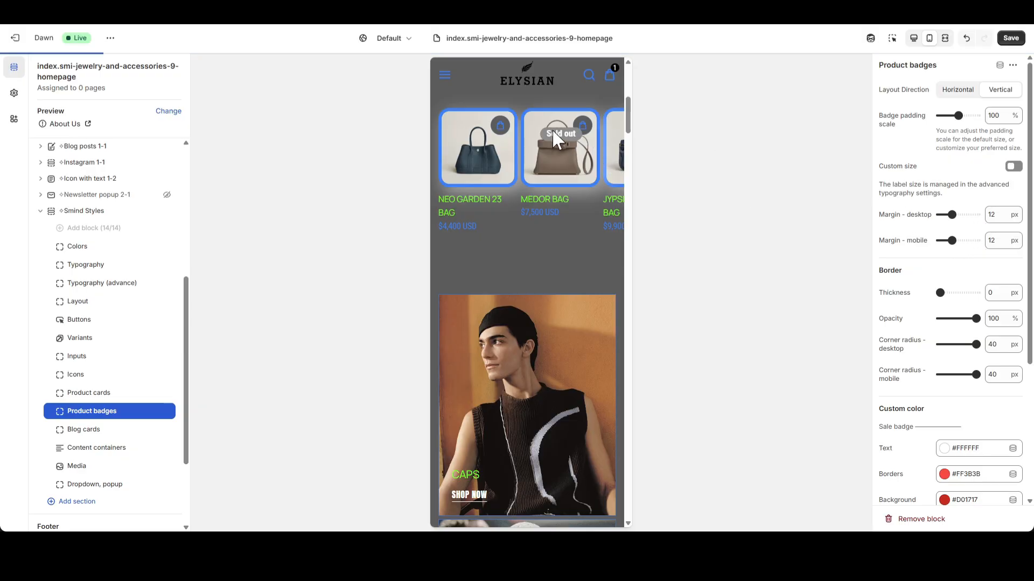
# - Return to the desktop preview and set the product badge border thickness to 2 px
pyautogui.click(914, 38)
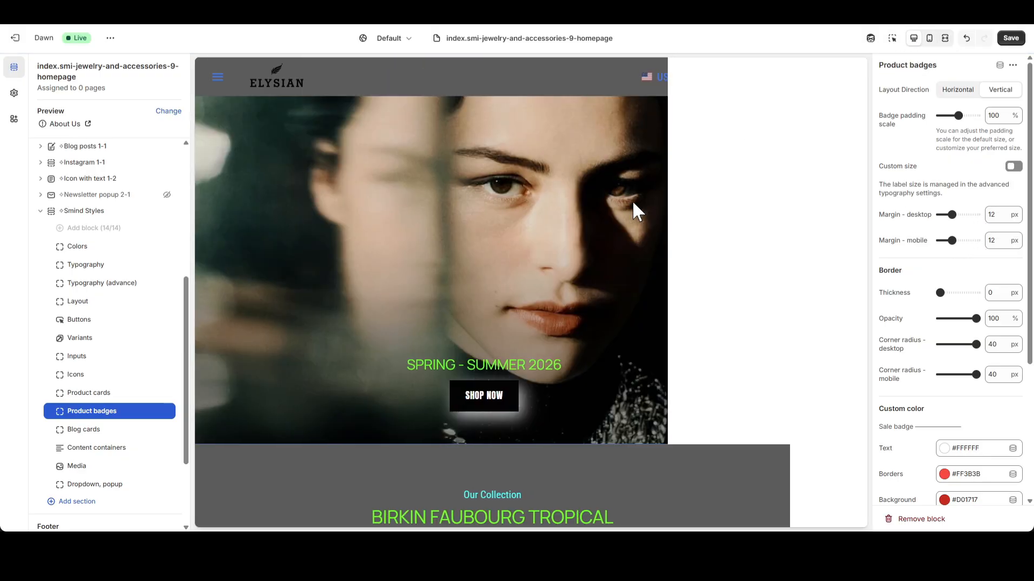
pyautogui.scroll(-4, 646, 280)
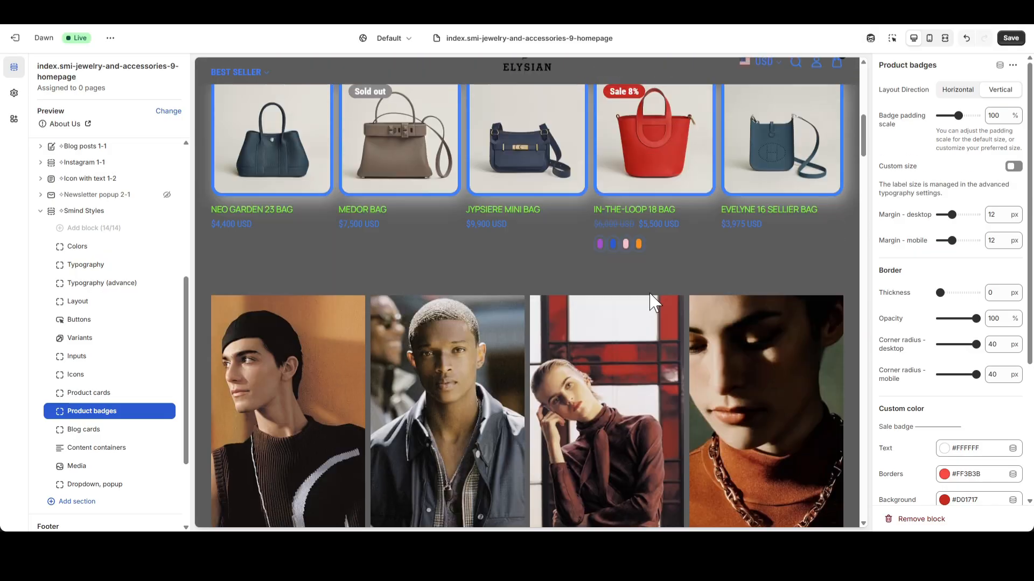
pyautogui.scroll(4, 653, 301)
pyautogui.scroll(-2, 654, 302)
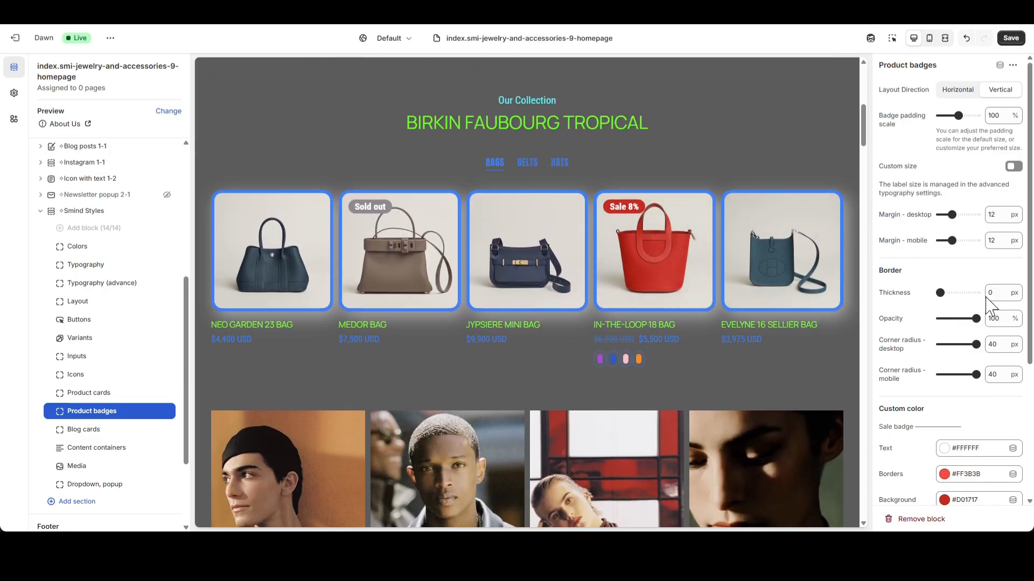
pyautogui.click(952, 276)
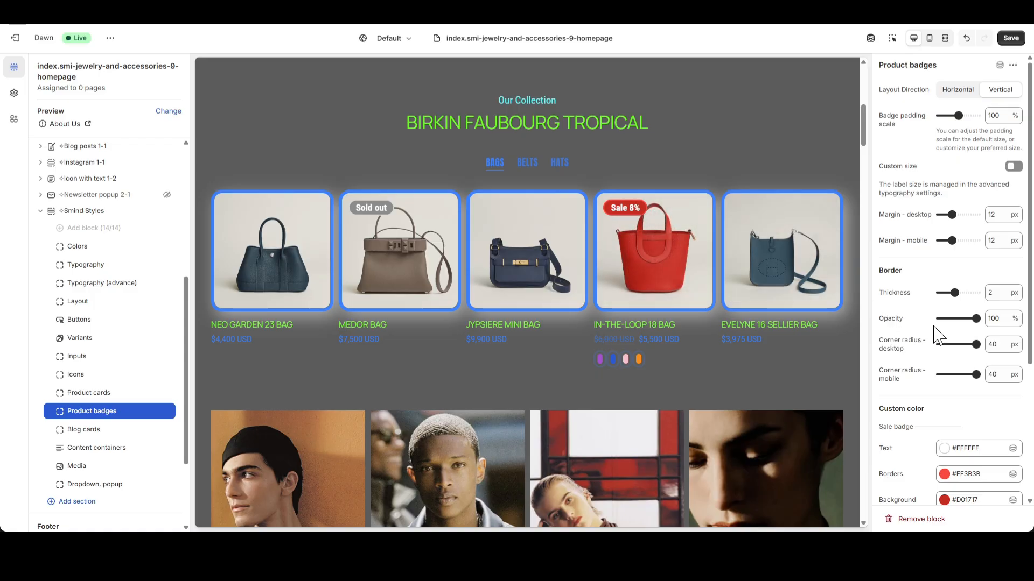
# - Set the product badge corner radius to 0 px for desktop and mobile with 100% border opacity, checking the mobile preview
pyautogui.moveTo(976, 342); pyautogui.dragTo(915, 350)
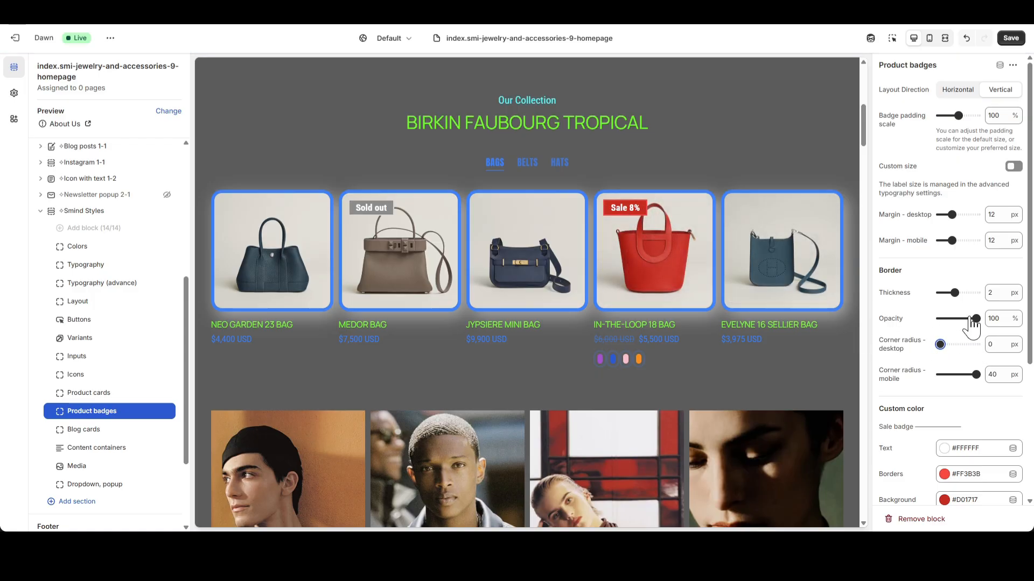
pyautogui.moveTo(960, 318); pyautogui.dragTo(984, 317)
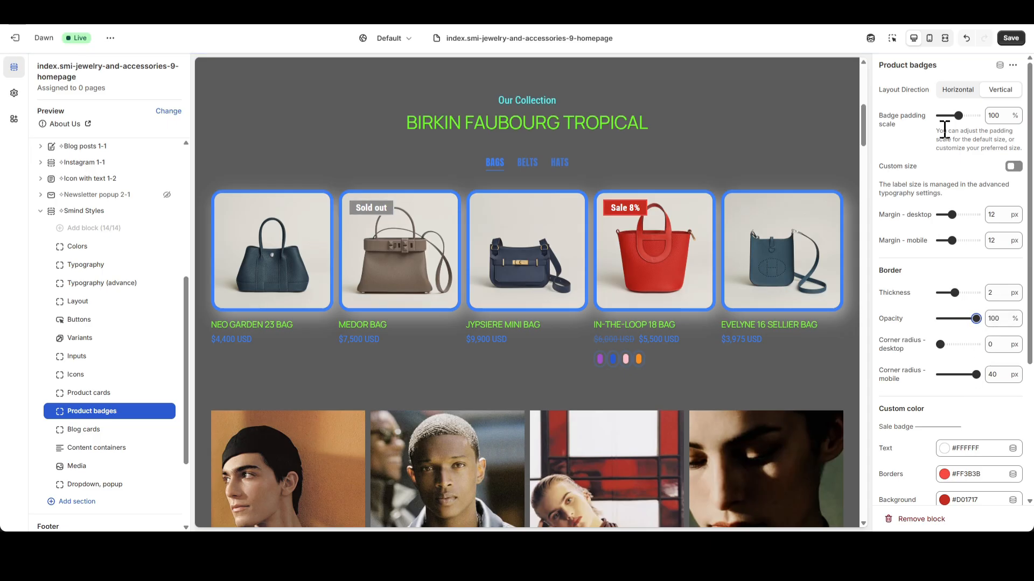
pyautogui.click(930, 38)
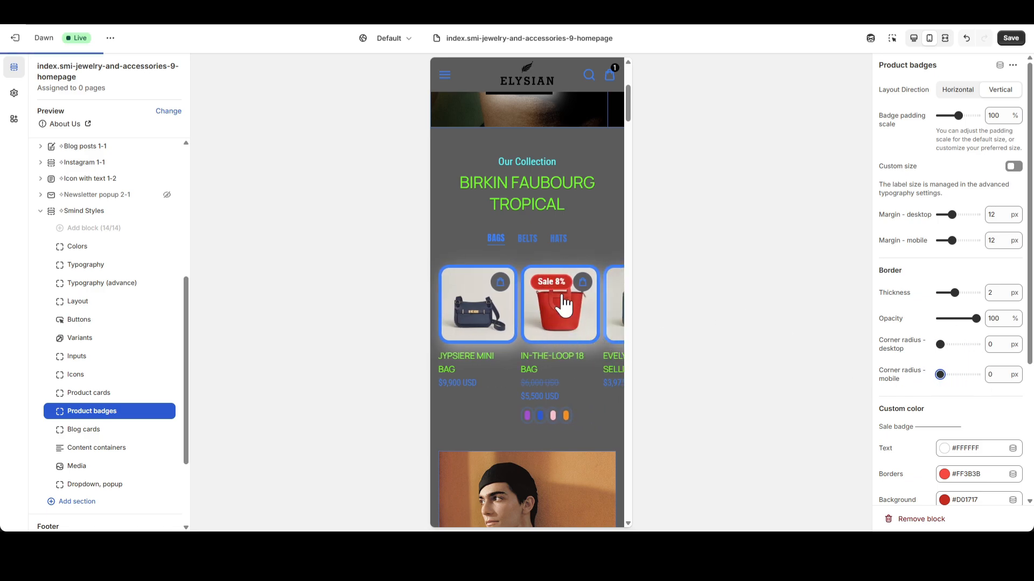
pyautogui.click(913, 38)
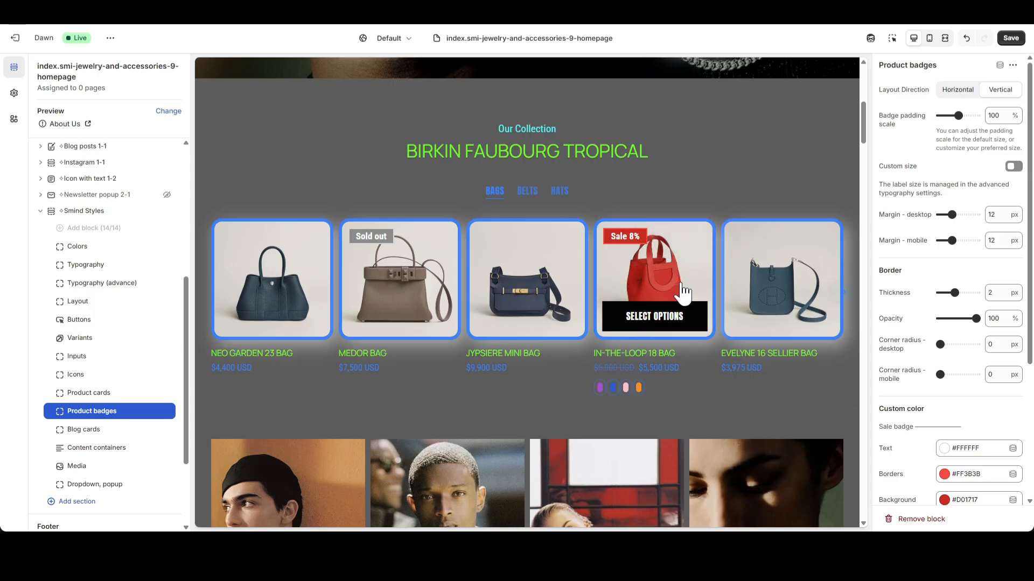
# - Set the sale badge's custom text color to #FFFFFF and its border color to #0004FC
pyautogui.scroll(-1, 668, 307)
pyautogui.scroll(-3, 953, 387)
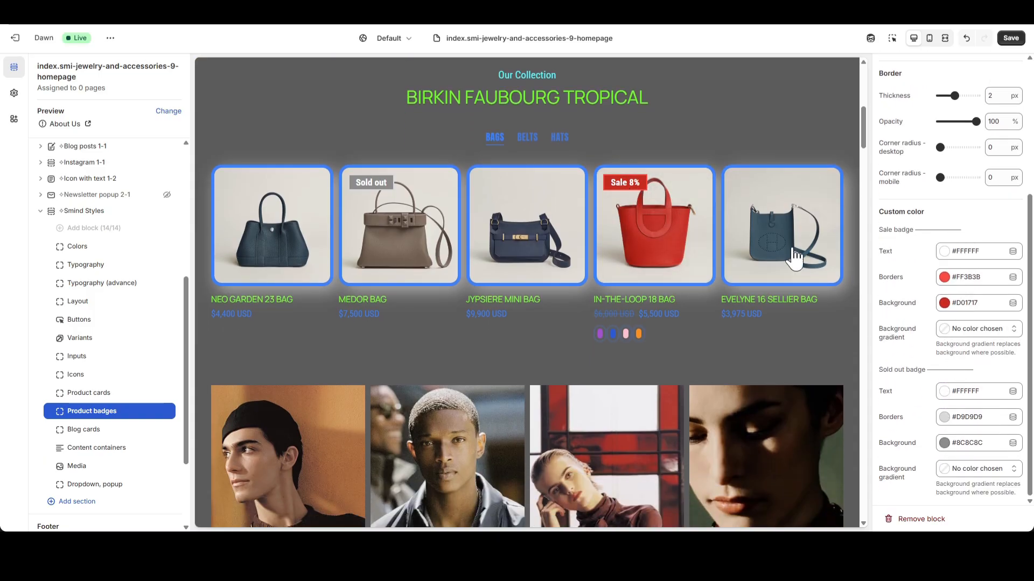
pyautogui.click(945, 252)
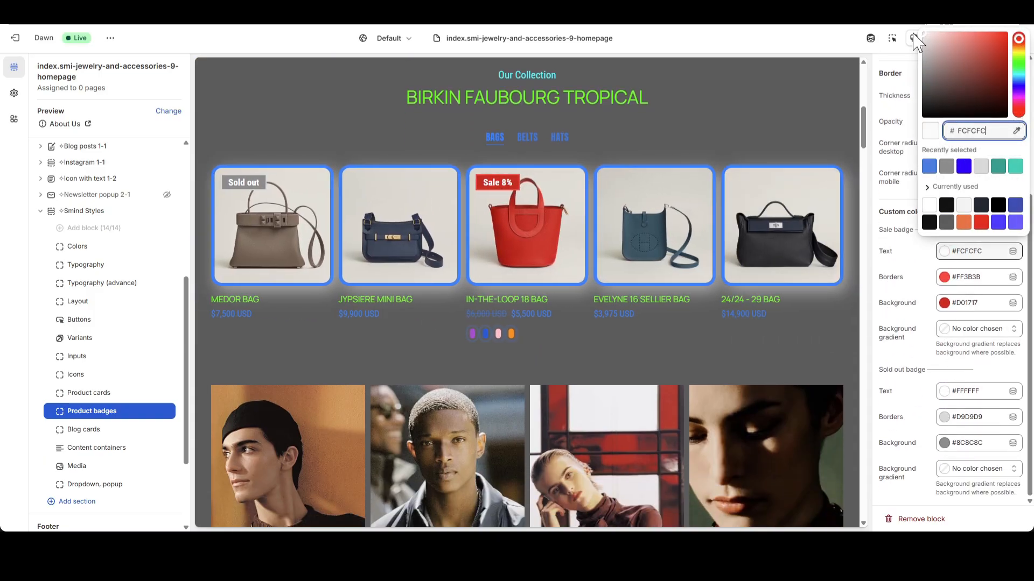
pyautogui.click(907, 51)
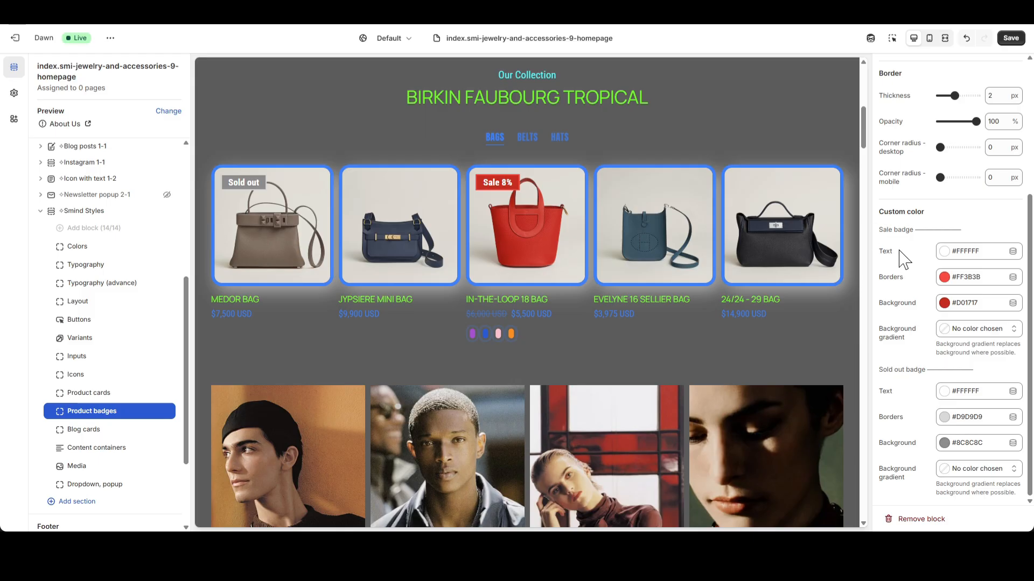
pyautogui.click(945, 280)
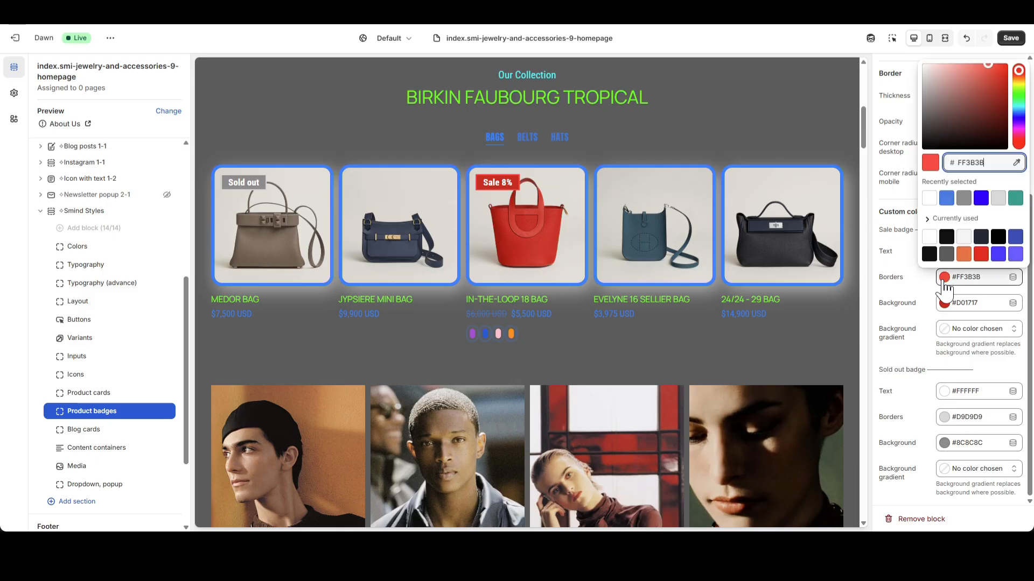
pyautogui.click(1022, 119)
pyautogui.moveTo(989, 73); pyautogui.dragTo(1007, 65)
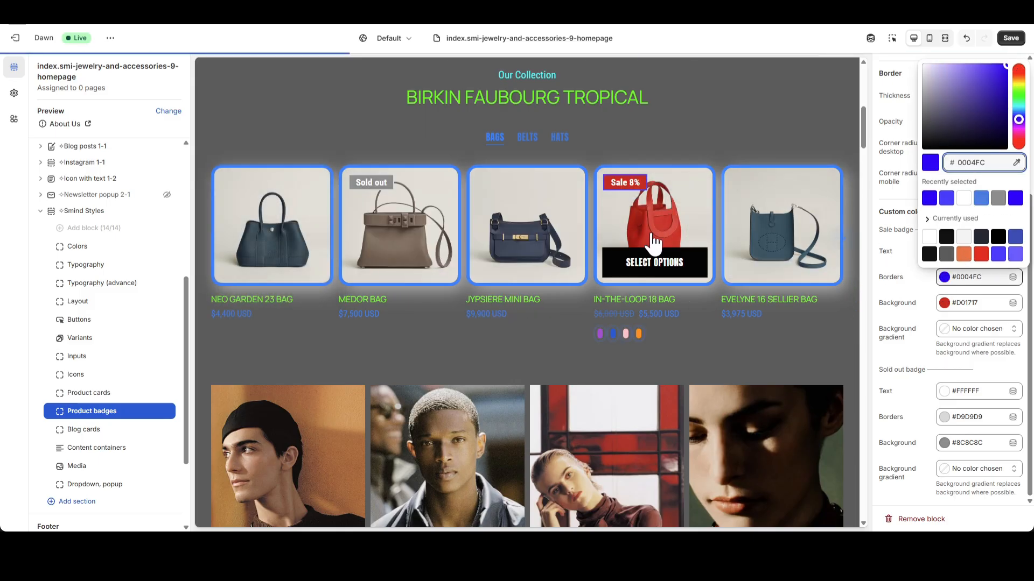
# - Set the sale badge background to #5E6AD1 and apply the green-to-blue linear gradient preset as its background gradient
pyautogui.click(945, 304)
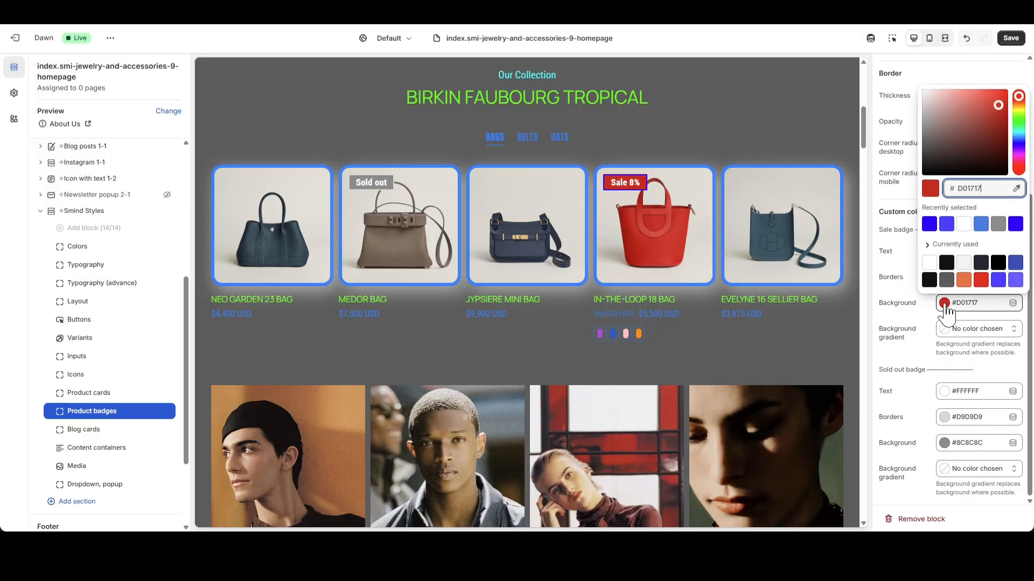
pyautogui.moveTo(1019, 151); pyautogui.dragTo(1018, 144)
pyautogui.moveTo(996, 107); pyautogui.dragTo(970, 109)
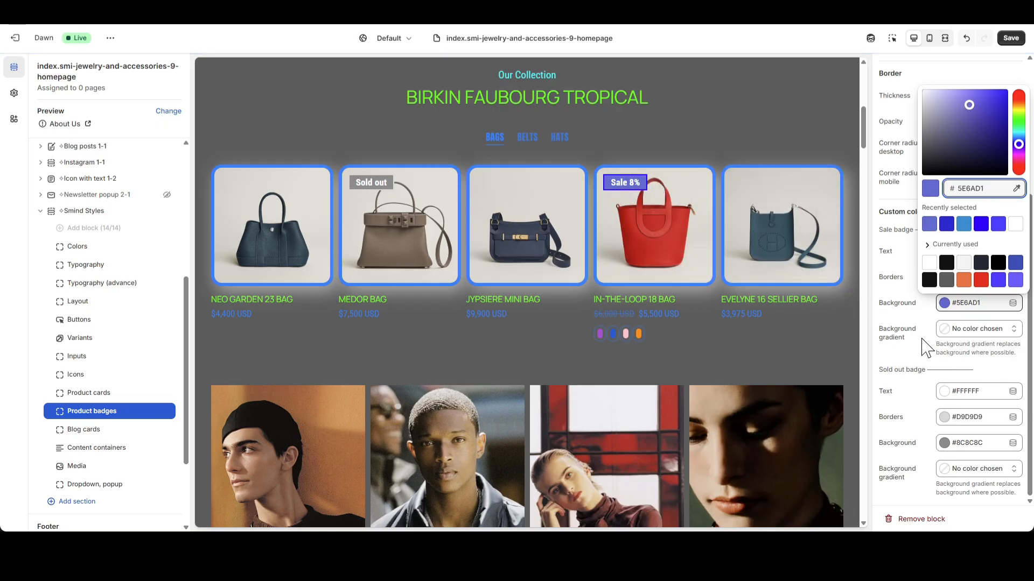
pyautogui.click(943, 330)
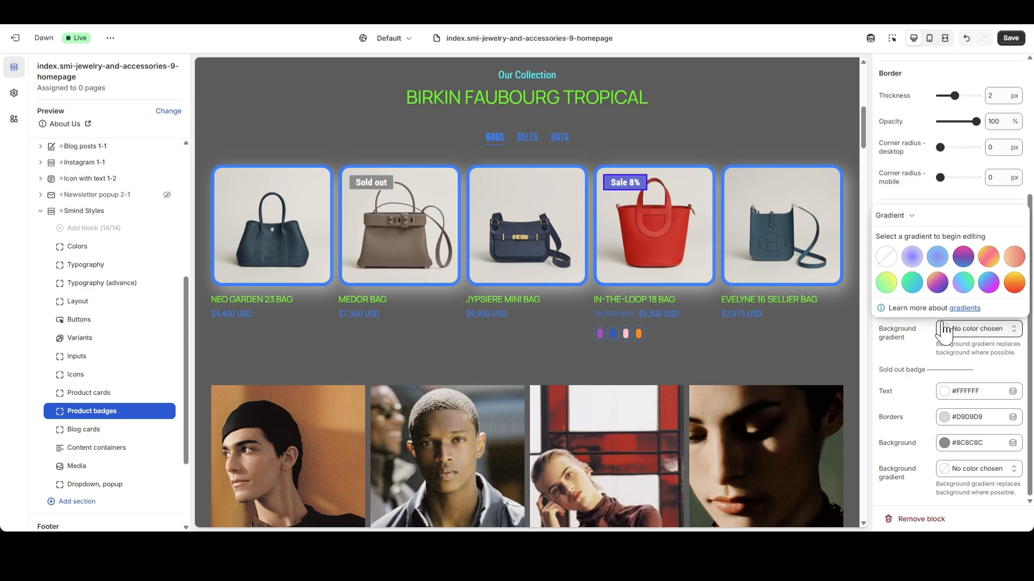
pyautogui.click(914, 294)
pyautogui.click(923, 197)
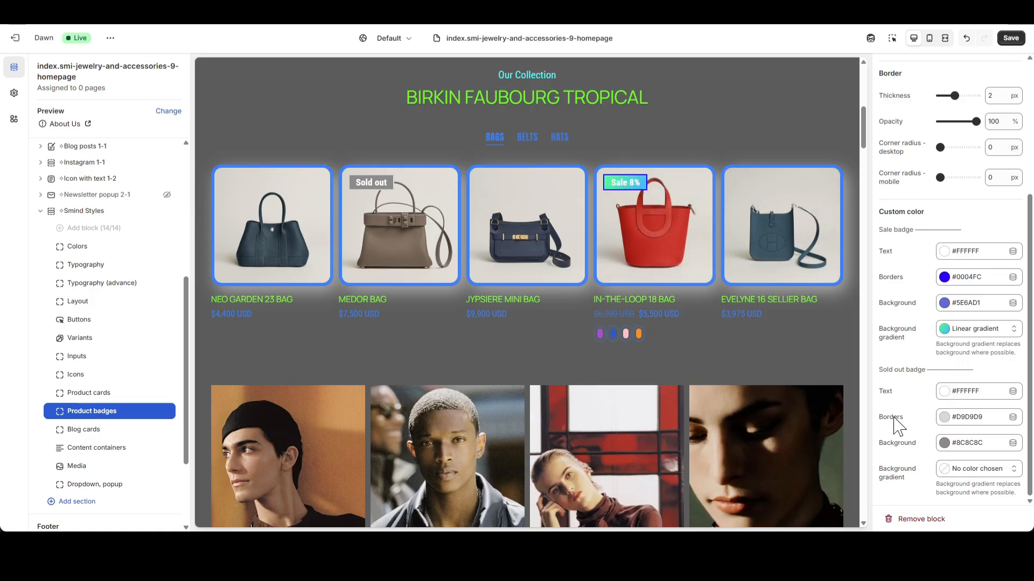
# - Set the sold out badge's border color to #00FF04 and its background color to #8EE490
pyautogui.click(944, 418)
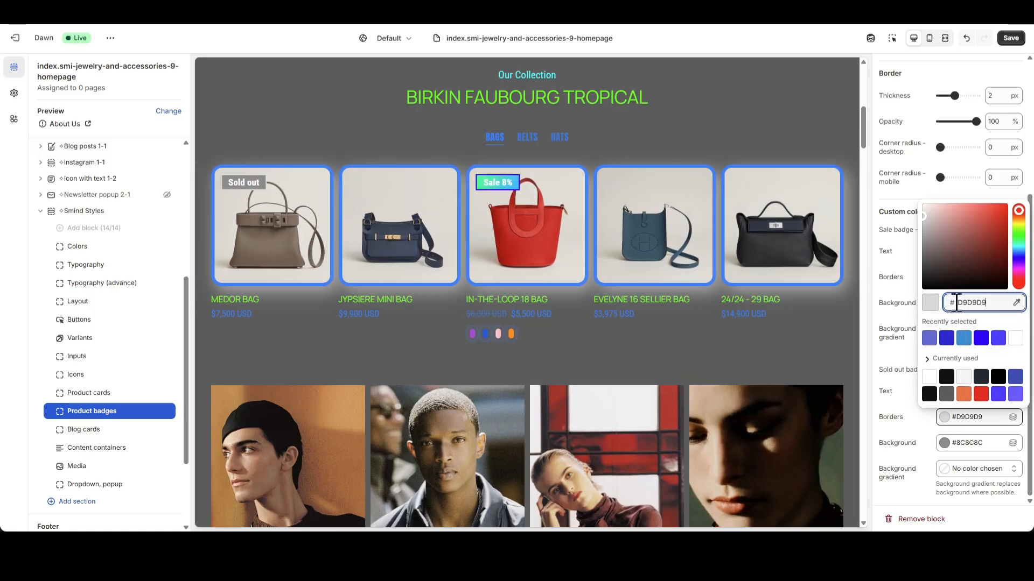
pyautogui.click(1017, 242)
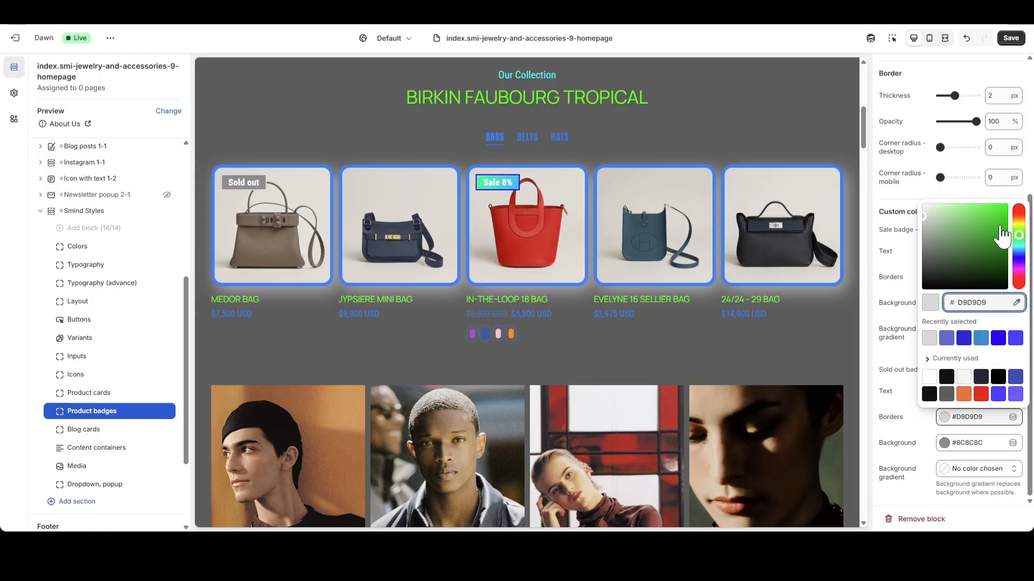
pyautogui.moveTo(1003, 235); pyautogui.dragTo(1007, 205)
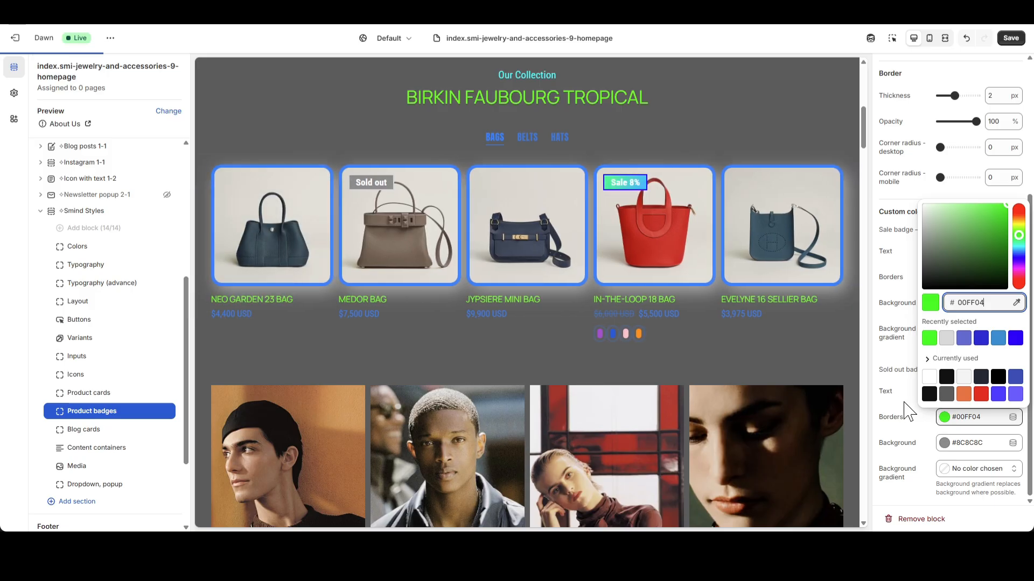
pyautogui.click(945, 443)
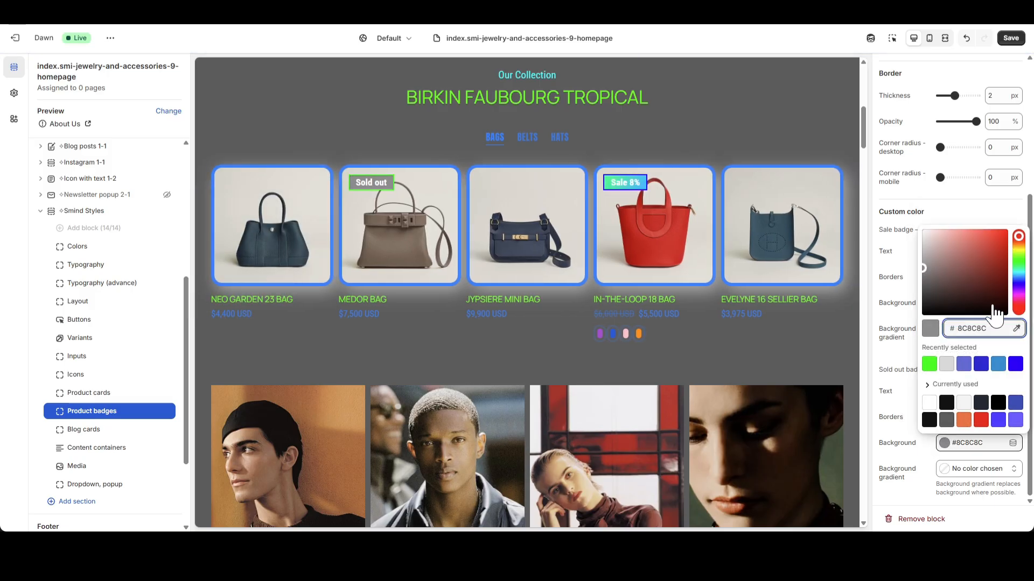
pyautogui.click(930, 364)
pyautogui.moveTo(996, 258); pyautogui.dragTo(956, 237)
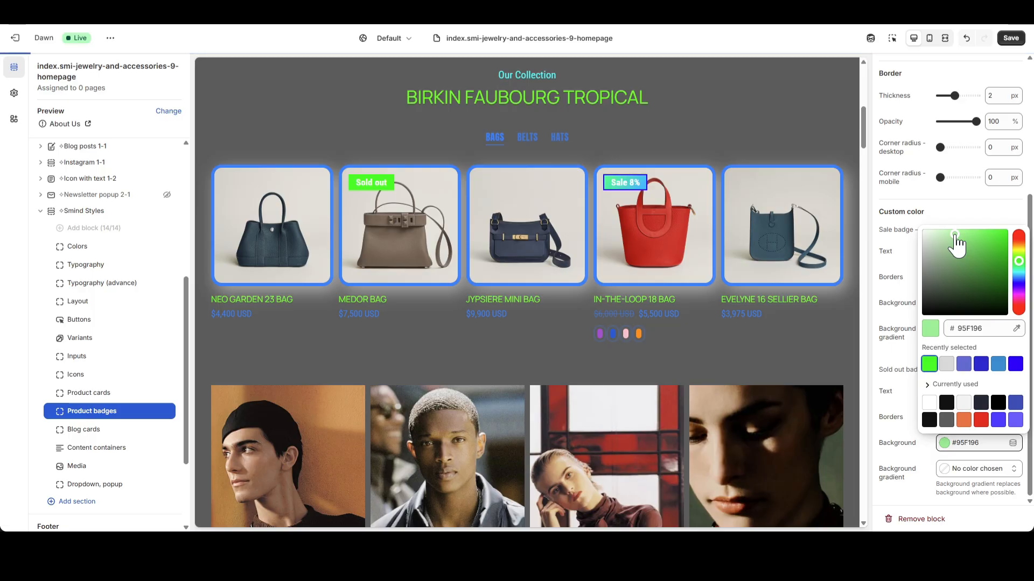
pyautogui.click(954, 238)
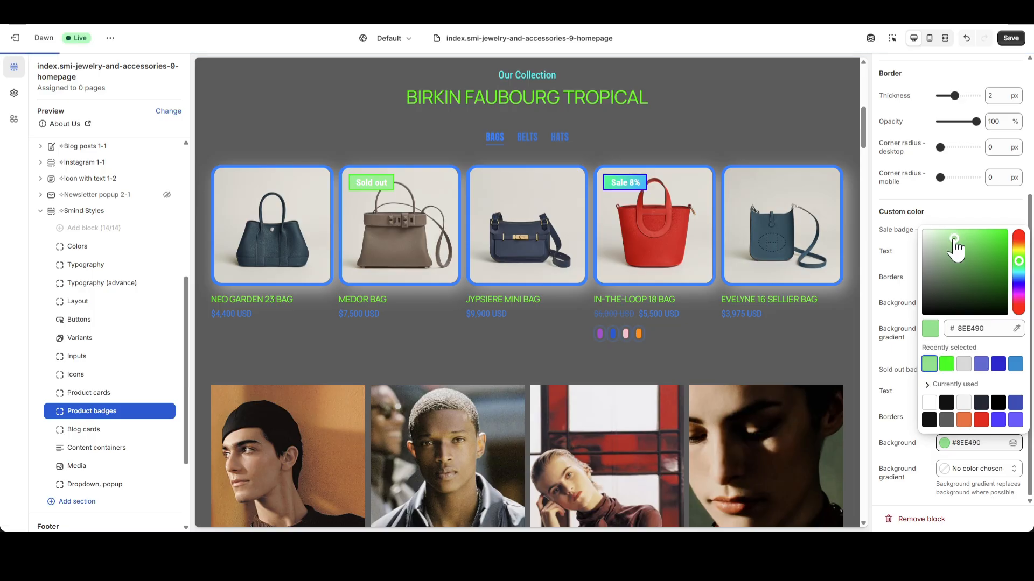
pyautogui.click(887, 204)
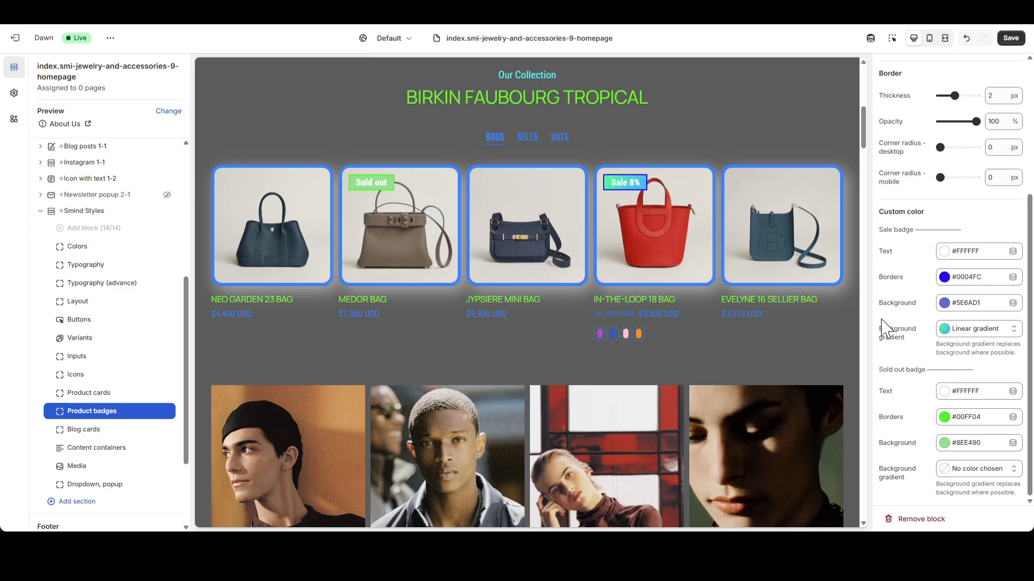
# - Apply the yellow-to-pink linear gradient preset to the sold out badge background and save the template
pyautogui.click(946, 470)
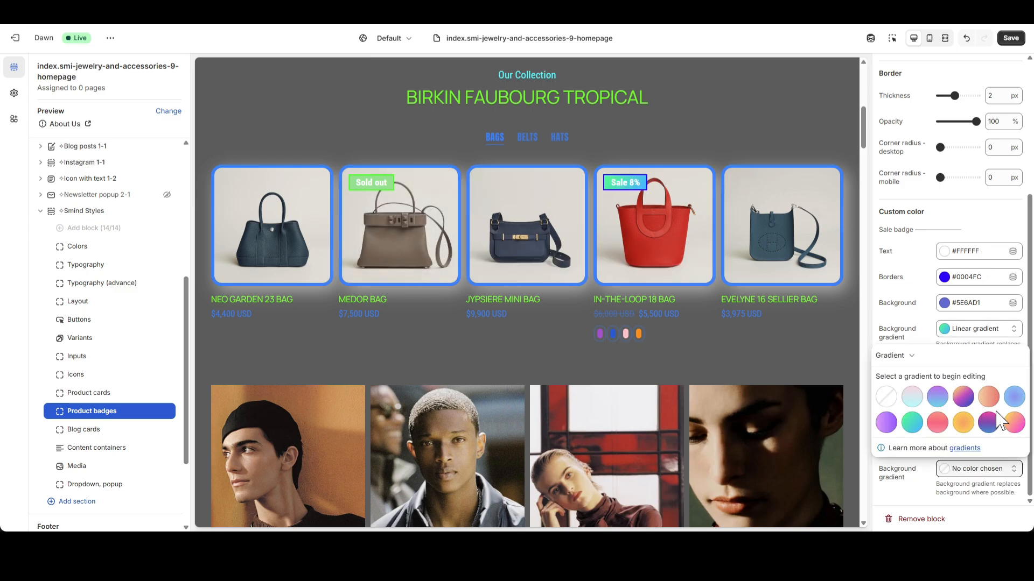
pyautogui.click(1010, 423)
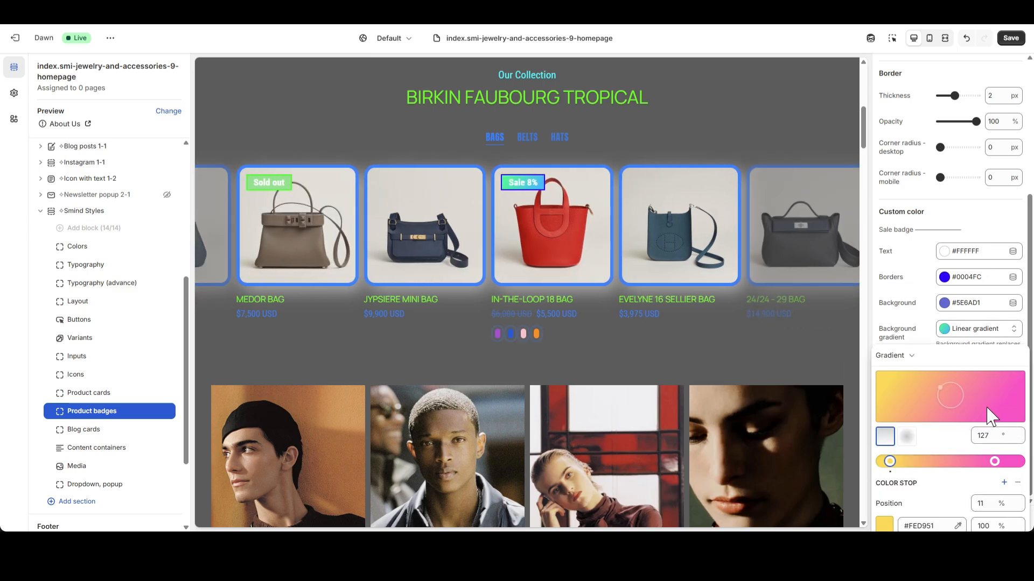
pyautogui.click(945, 329)
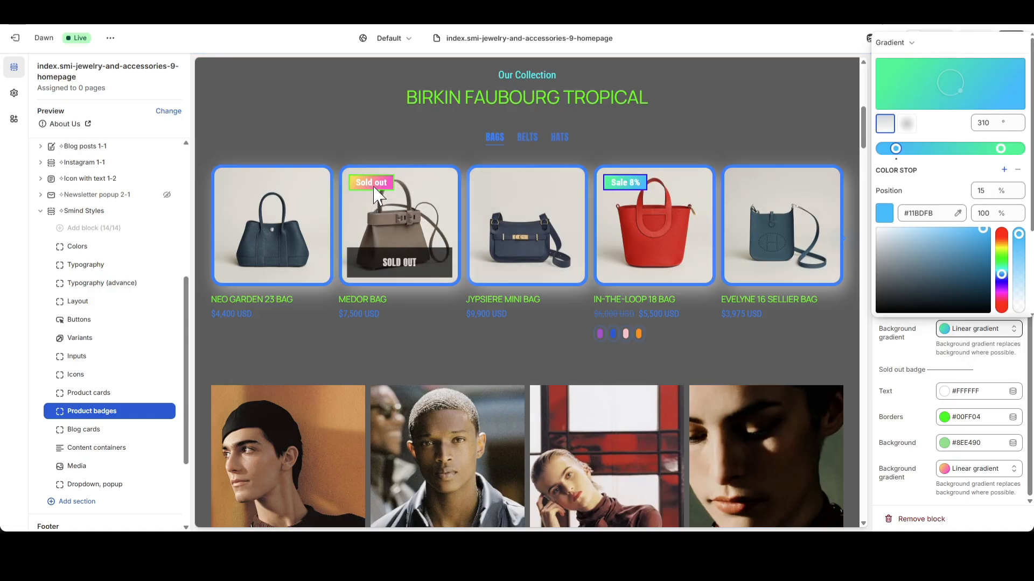
pyautogui.click(915, 362)
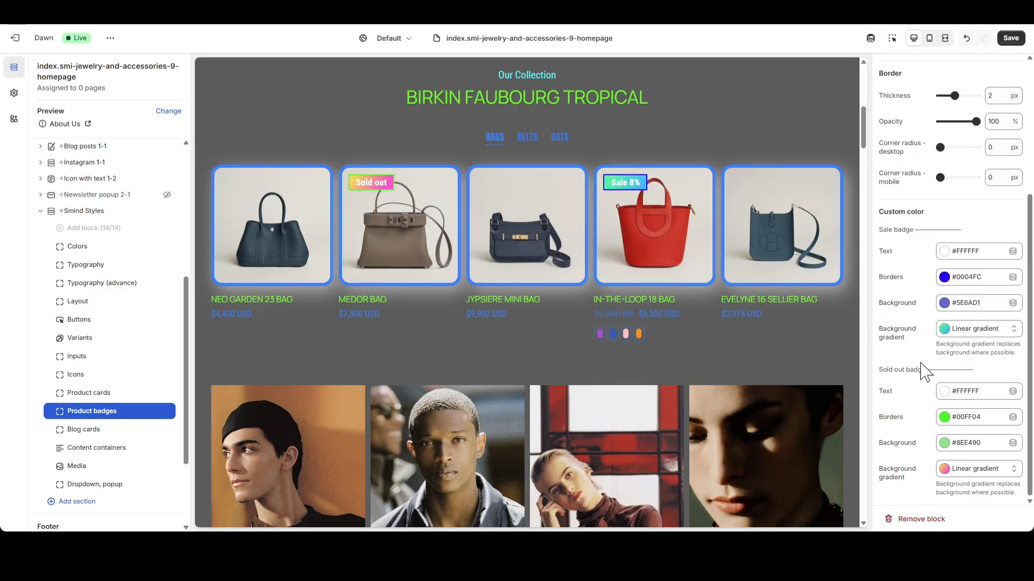
pyautogui.click(1010, 38)
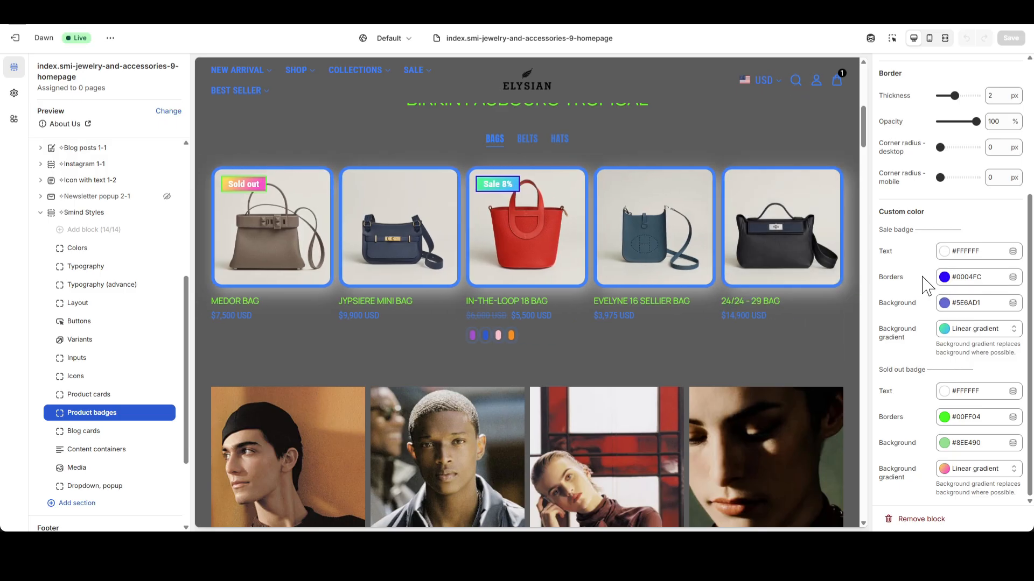
# - In the Blog cards settings, give the cards a 6 px border at 100% opacity and set the image padding to 0 px
pyautogui.click(90, 437)
pyautogui.moveTo(864, 135); pyautogui.dragTo(845, 435)
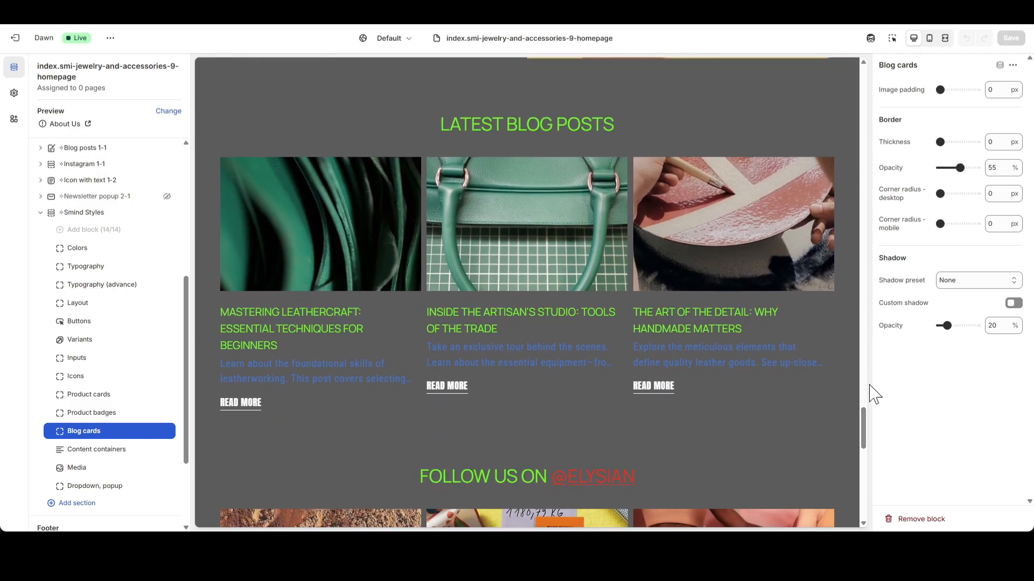
pyautogui.scroll(-1, 864, 428)
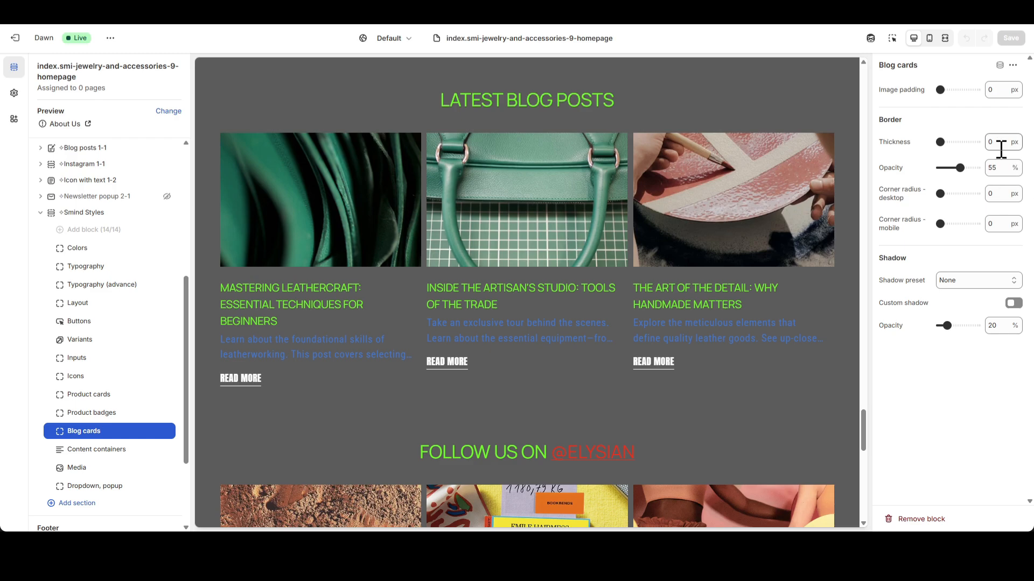
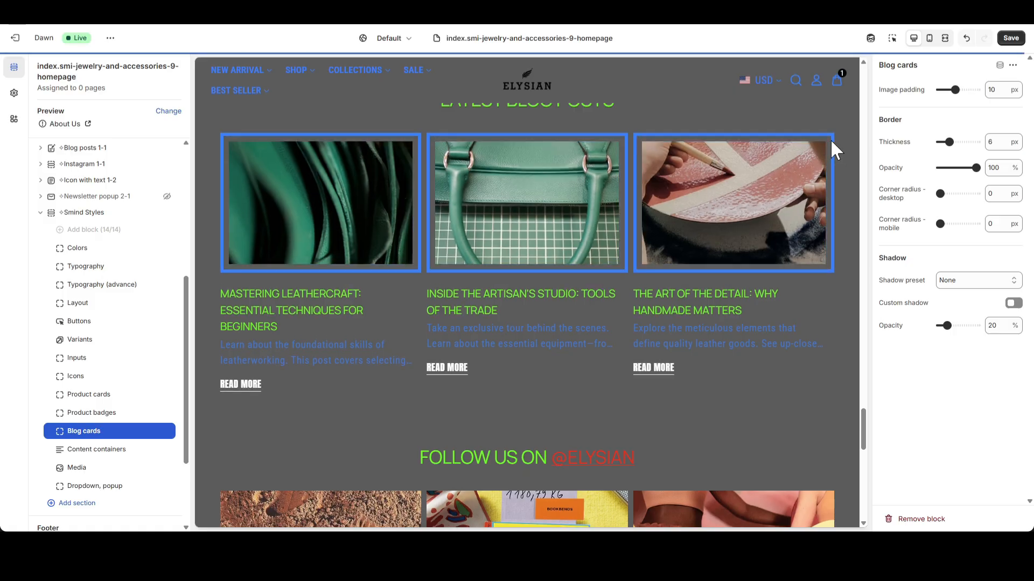
pyautogui.moveTo(1004, 91); pyautogui.dragTo(953, 105)
pyautogui.write('0')
pyautogui.click(951, 122)
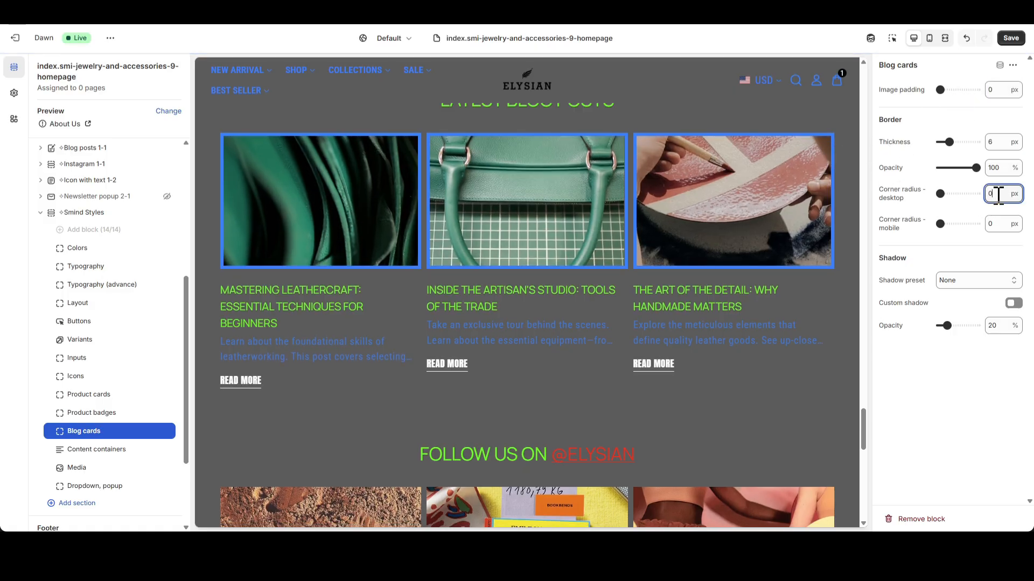
# - Set the blog card corner radius to 20 px for desktop and mobile, and show the blog posts in the mobile preview
pyautogui.moveTo(998, 194); pyautogui.dragTo(966, 234)
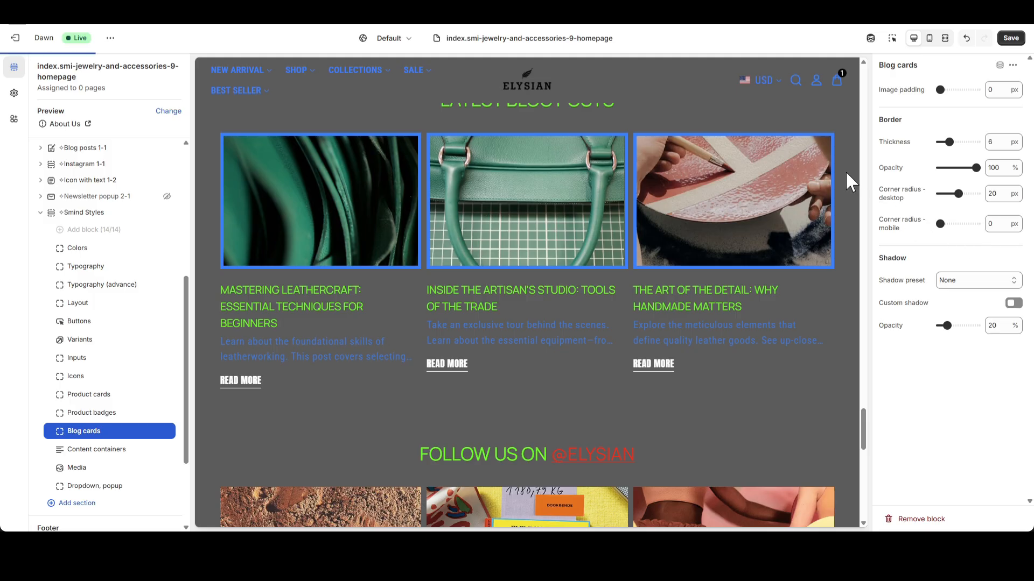
pyautogui.click(929, 39)
pyautogui.moveTo(1002, 223); pyautogui.dragTo(950, 236)
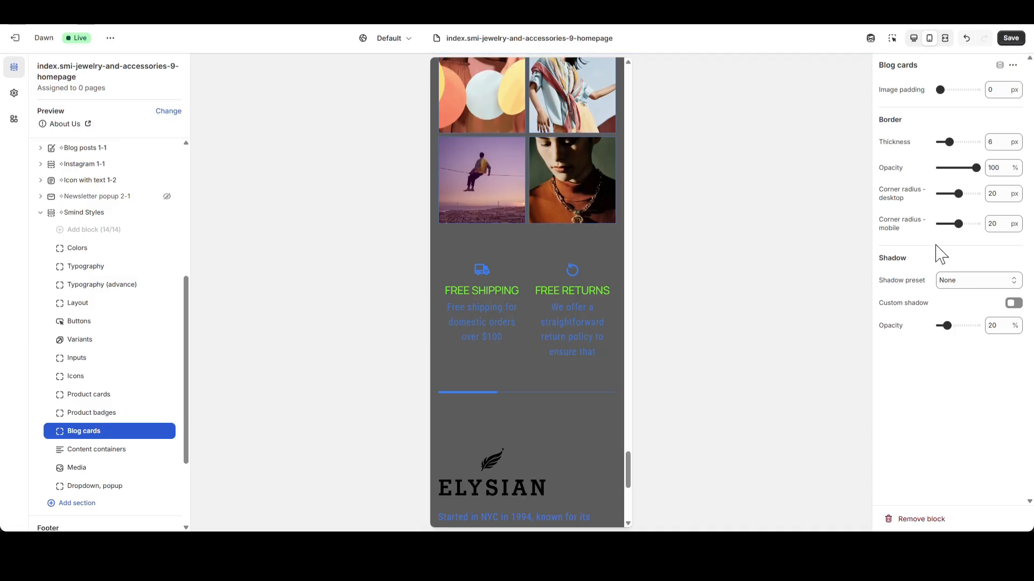
pyautogui.scroll(10, 600, 237)
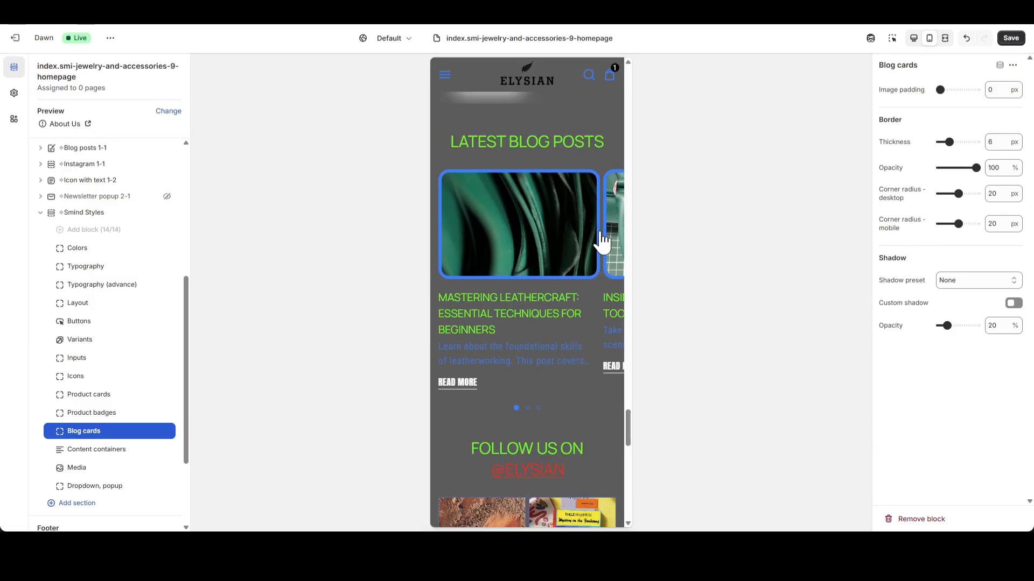
# - Try a 0 px mobile corner radius on the blog cards, restore it to 20 px, and return to the desktop preview
pyautogui.moveTo(966, 232); pyautogui.dragTo(935, 231)
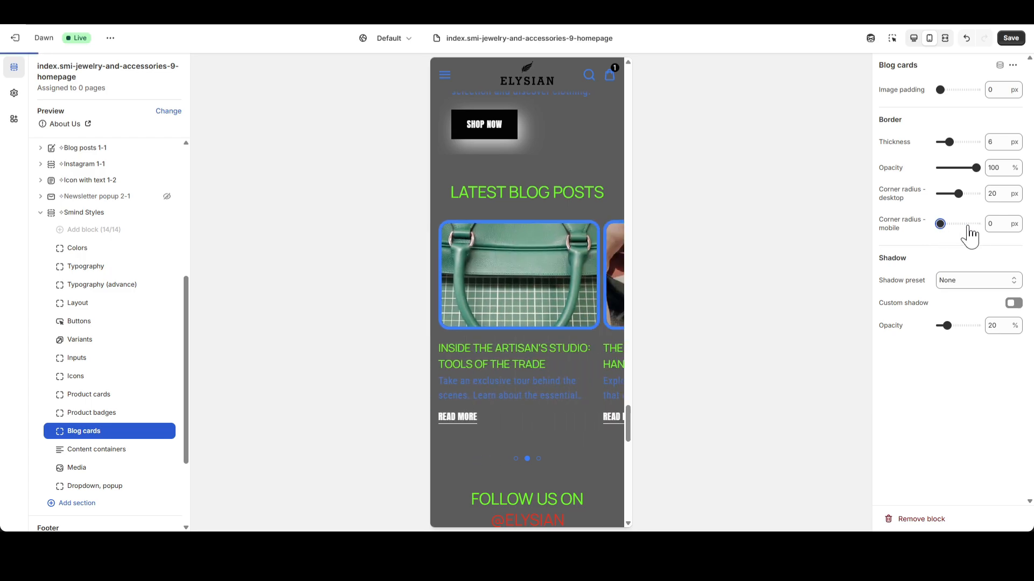
pyautogui.moveTo(1000, 225); pyautogui.dragTo(970, 233)
pyautogui.write('20')
pyautogui.click(975, 251)
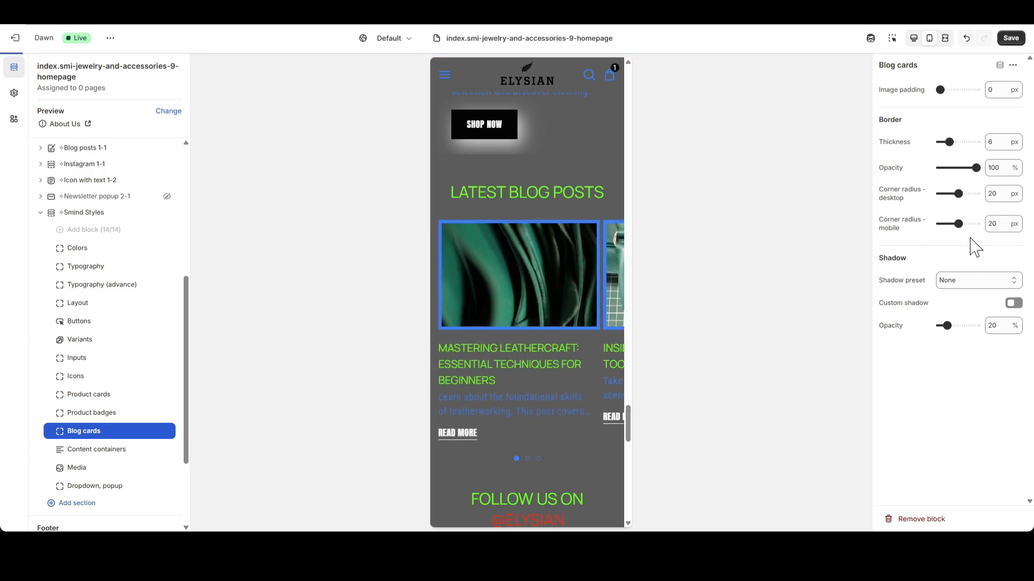
pyautogui.click(914, 37)
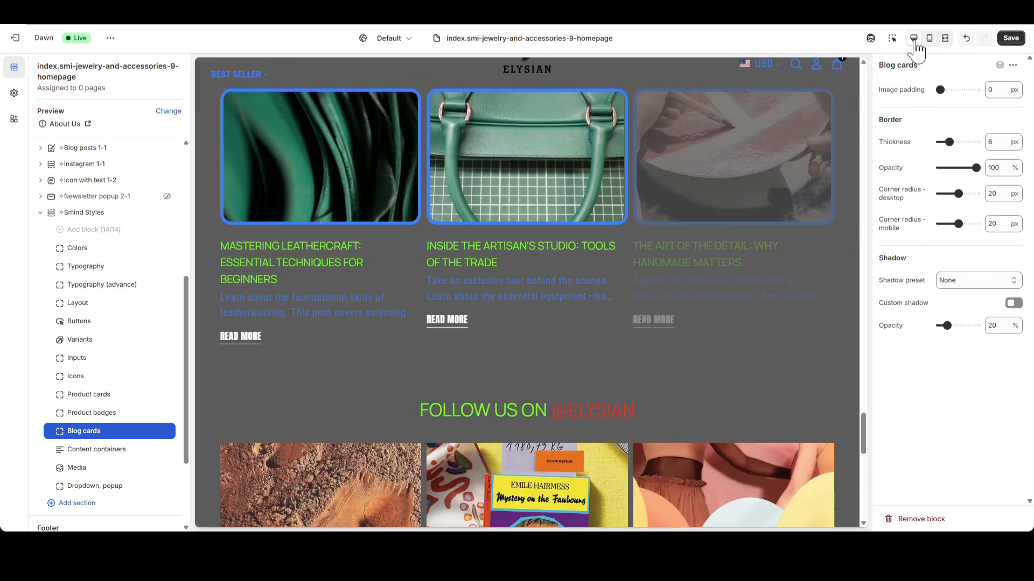
# - Give the blog cards the L blur shadow preset and set the shadow opacity to 50%
pyautogui.scroll(2, 733, 216)
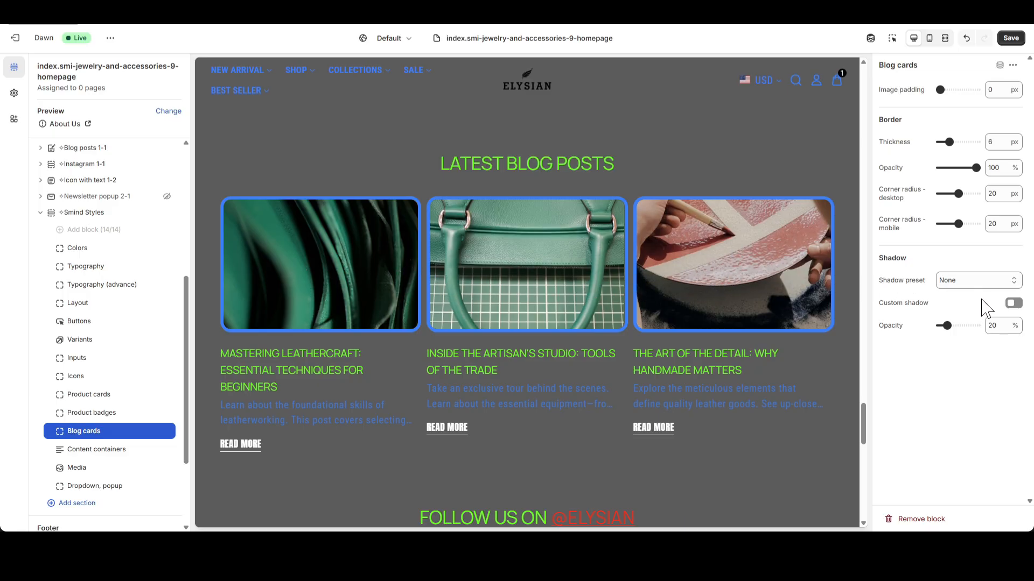
pyautogui.click(968, 347)
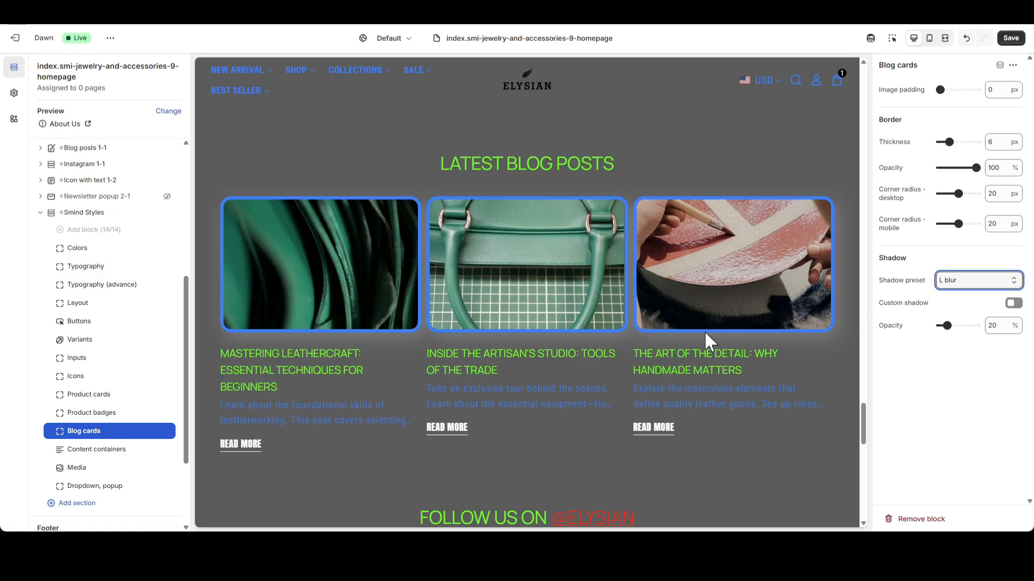
pyautogui.doubleClick(993, 325)
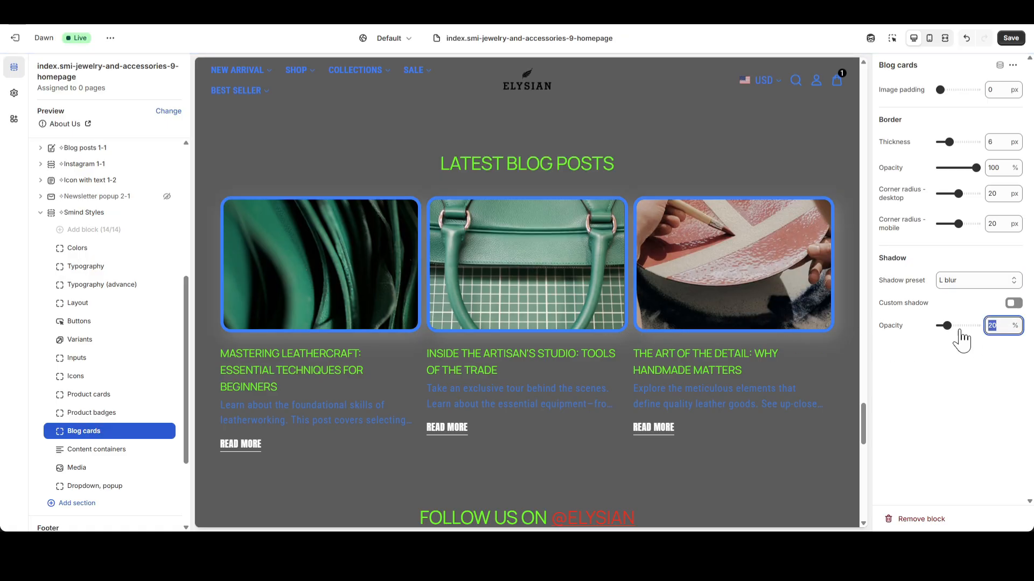
pyautogui.write('50')
pyautogui.click(972, 385)
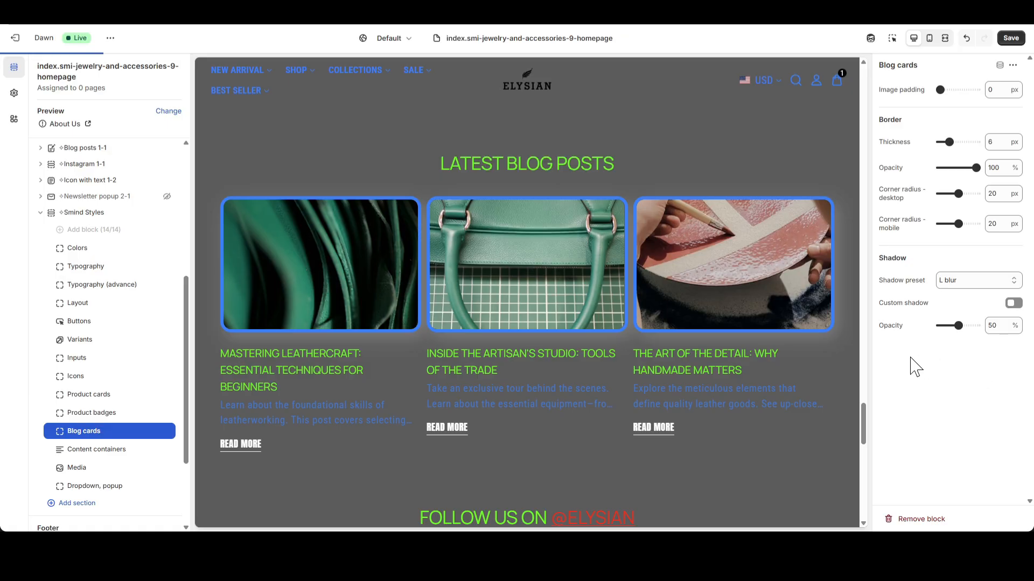
# - Try a custom blog card shadow with position X -2, position Y -5 and blur 120, turn it off, and save the template
pyautogui.click(1013, 304)
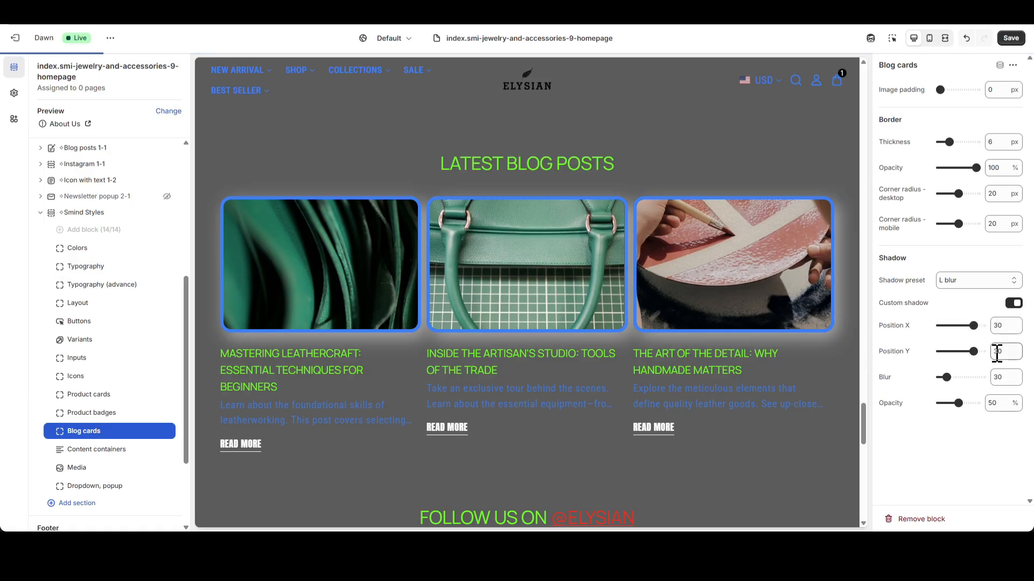
pyautogui.moveTo(974, 326); pyautogui.dragTo(964, 377)
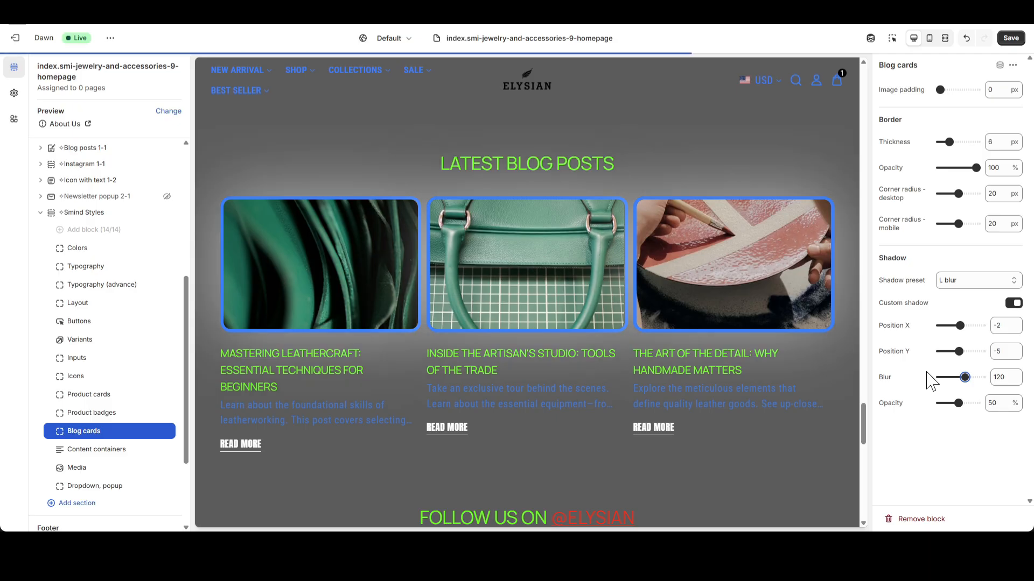
pyautogui.click(1014, 304)
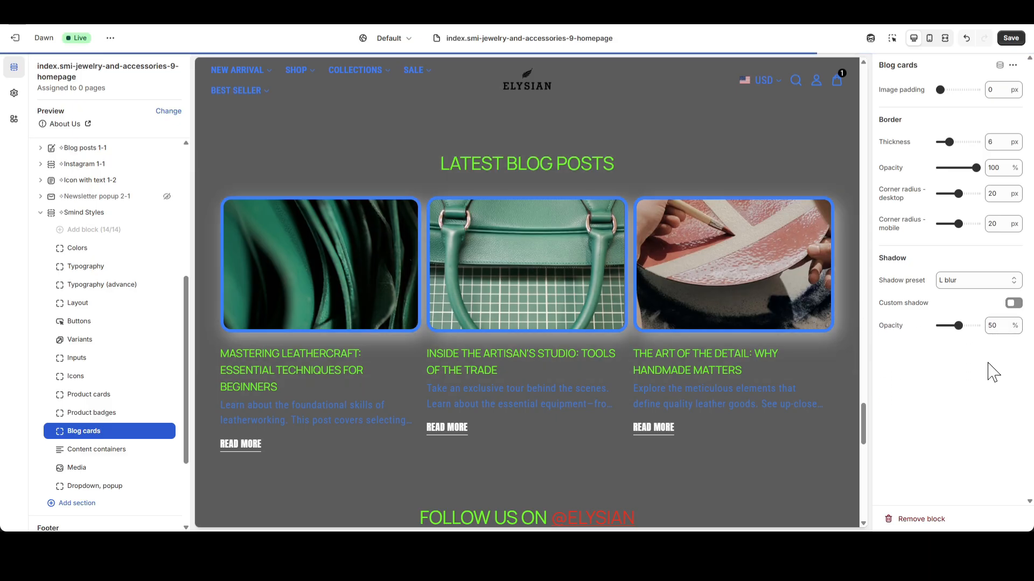
pyautogui.click(1010, 43)
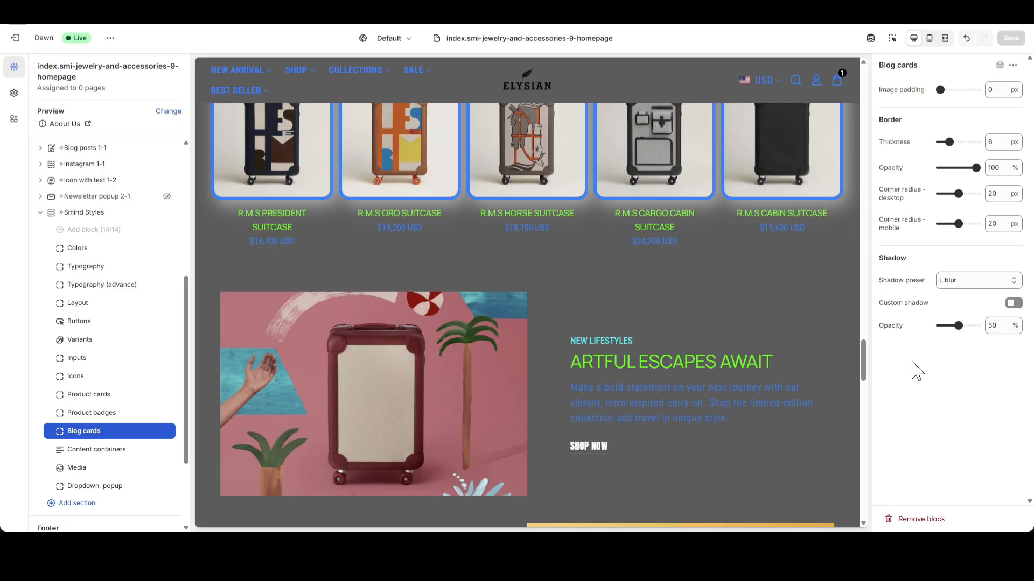
# - Open the Content containers settings and look through the homepage preview for the Fashion Forward Apparel section
pyautogui.click(102, 451)
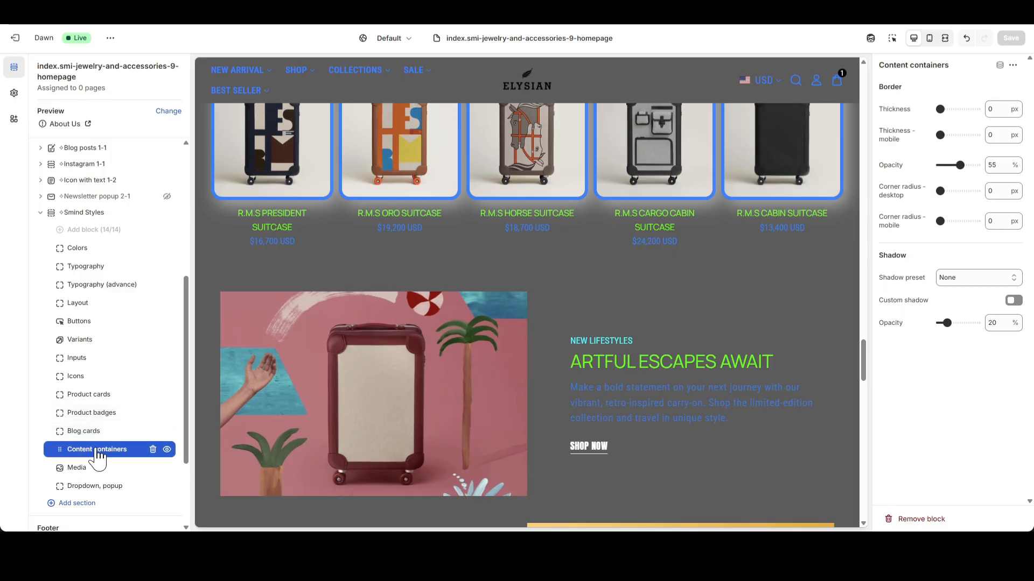
pyautogui.scroll(20, 733, 285)
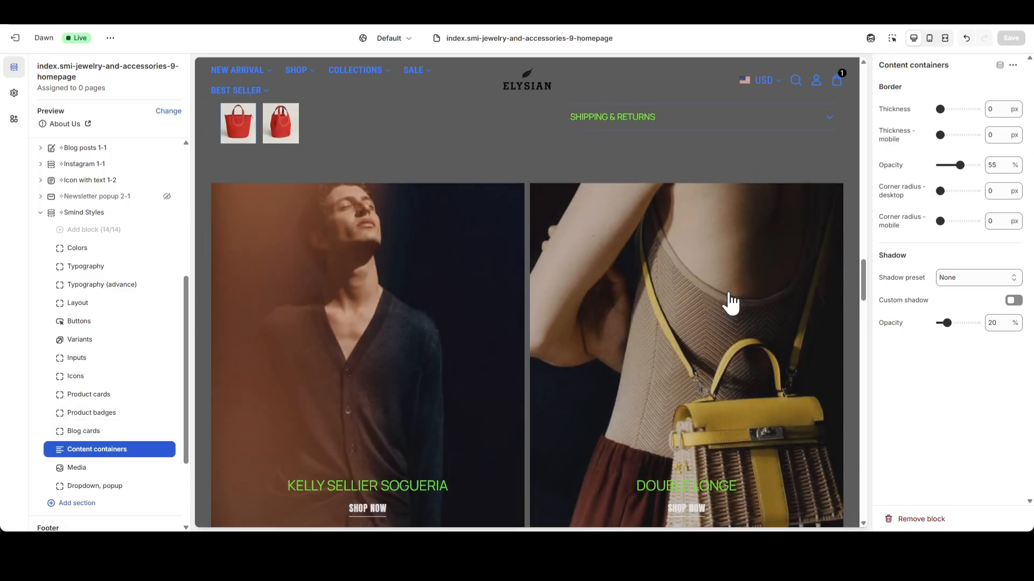
pyautogui.scroll(15, 728, 305)
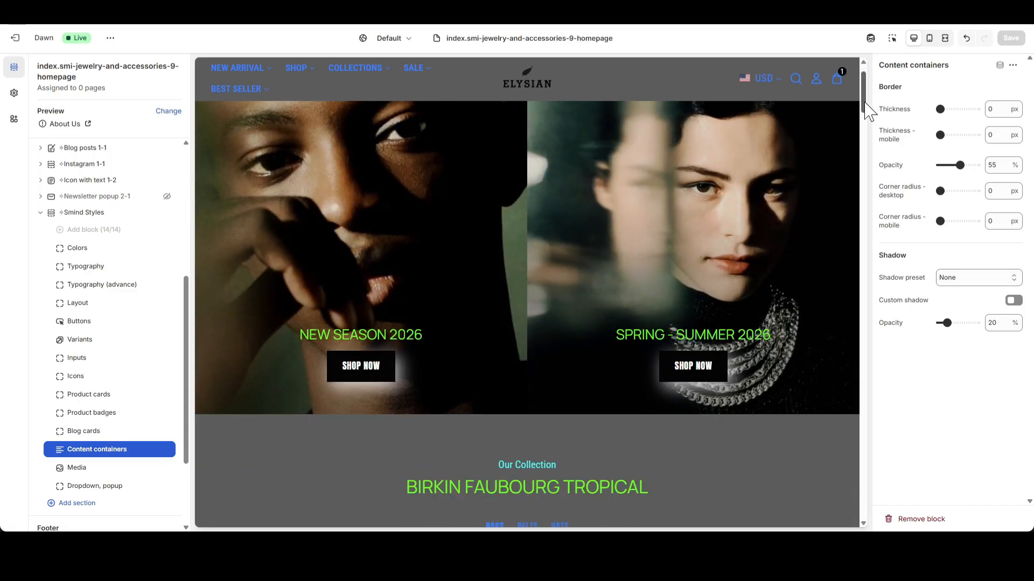
pyautogui.moveTo(866, 104); pyautogui.dragTo(836, 390)
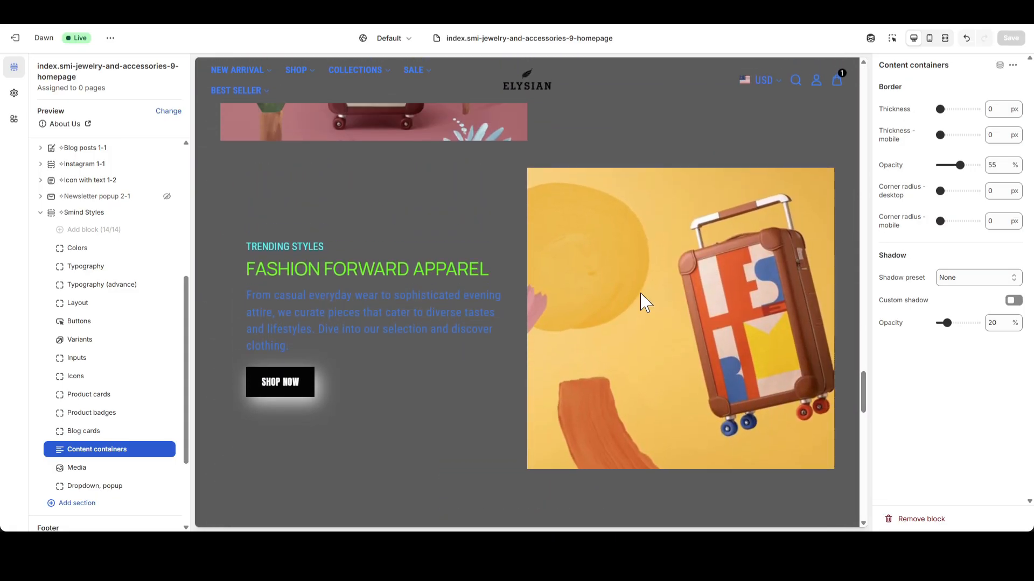
pyautogui.click(945, 37)
pyautogui.scroll(-2, 442, 309)
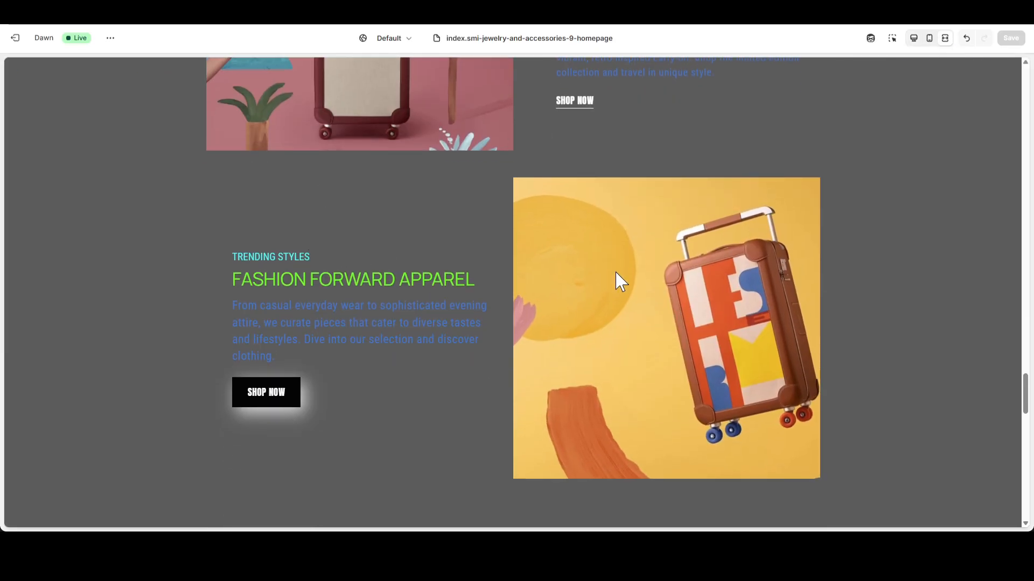
pyautogui.click(913, 38)
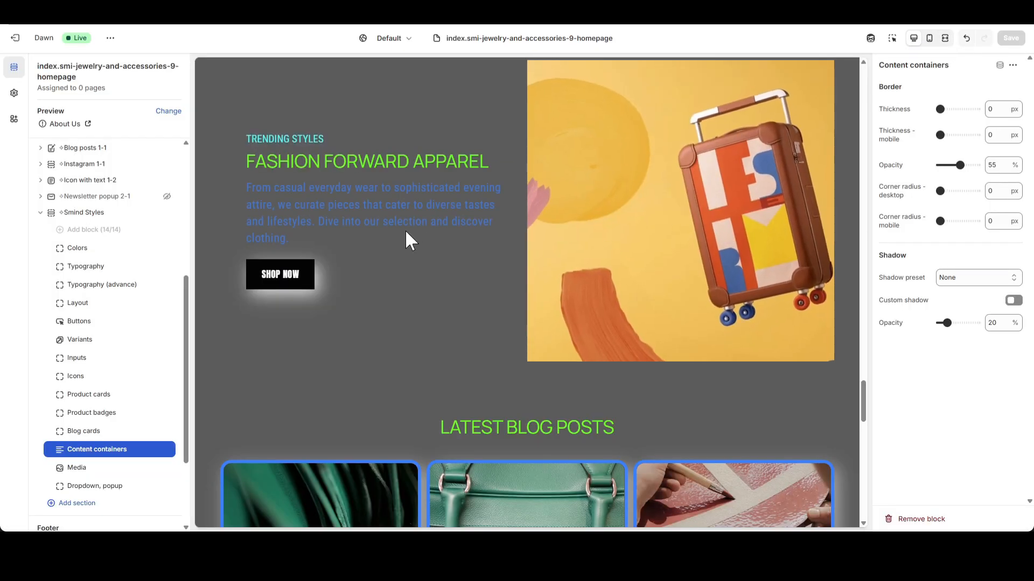
pyautogui.scroll(1, 409, 232)
# - Set the content container border thickness to 6 px for desktop and 3 px for mobile, and check it in the mobile preview
pyautogui.click(993, 110)
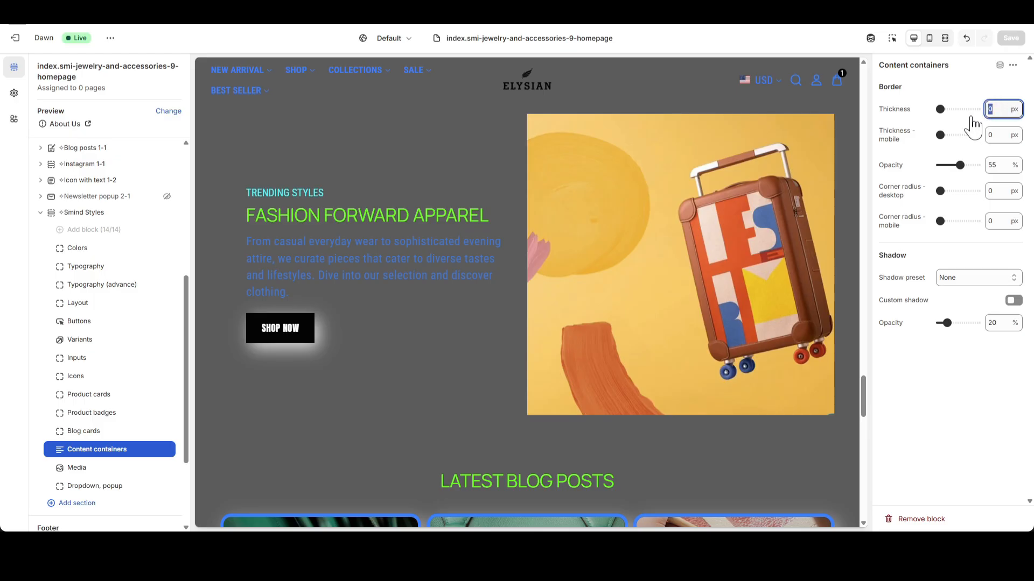
pyautogui.click(954, 78)
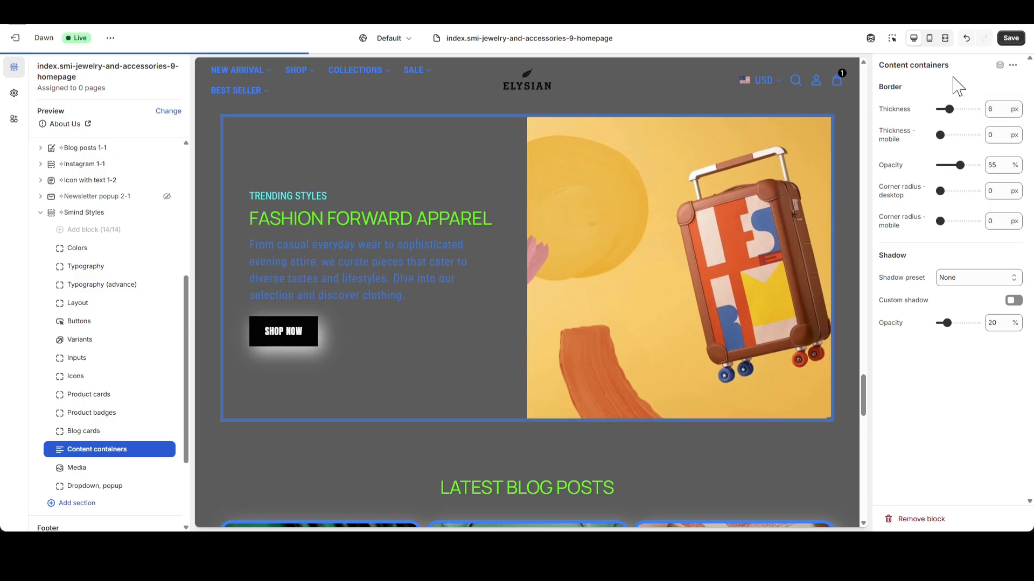
pyautogui.scroll(7, 337, 237)
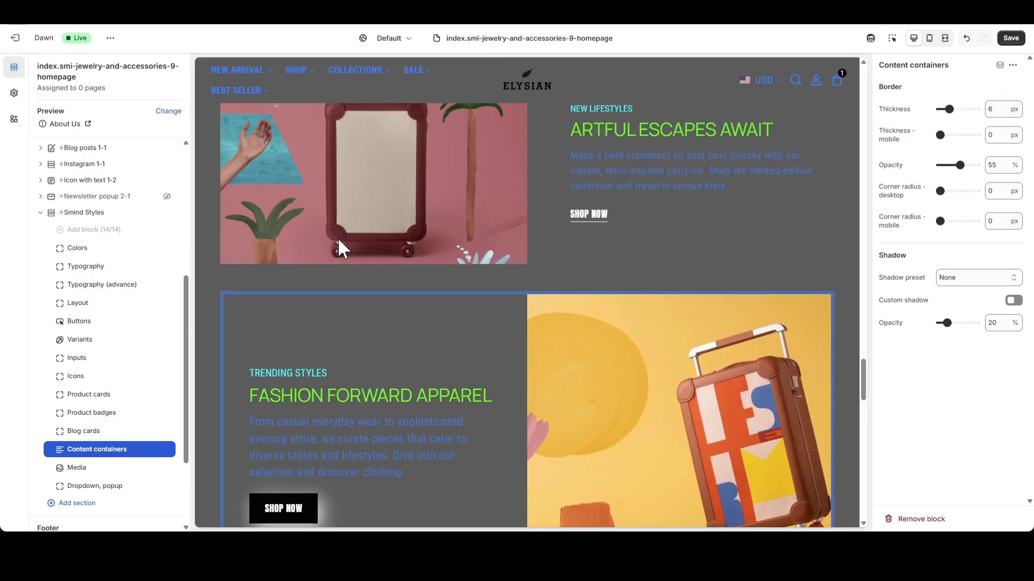
pyautogui.scroll(-6, 343, 245)
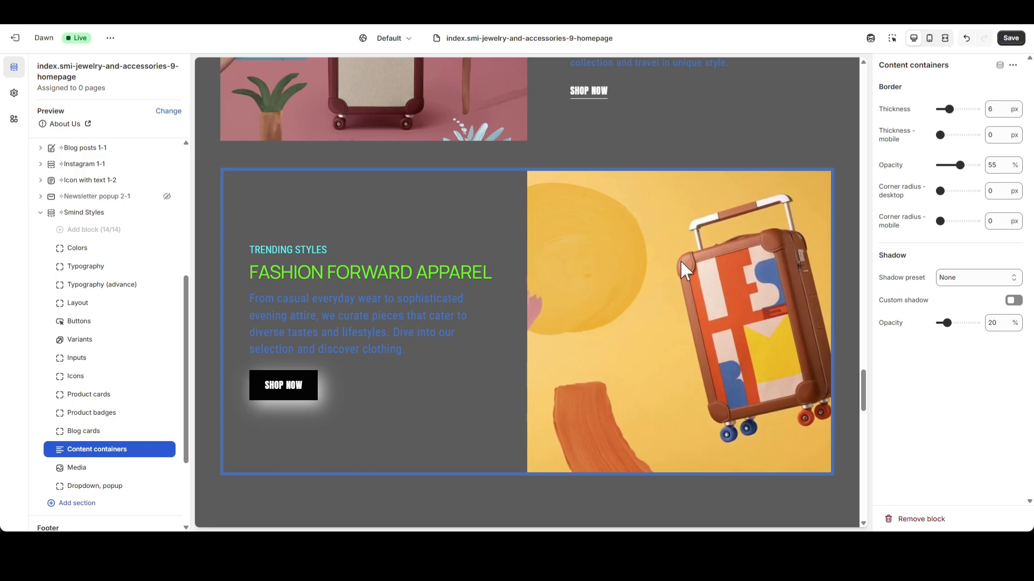
pyautogui.click(929, 39)
pyautogui.scroll(10, 576, 248)
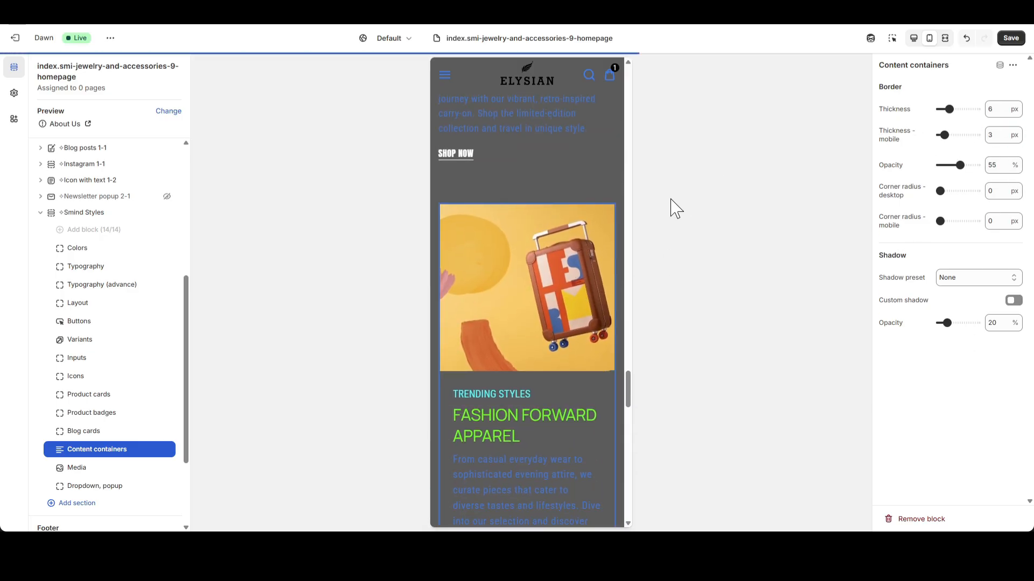
pyautogui.scroll(-2, 599, 220)
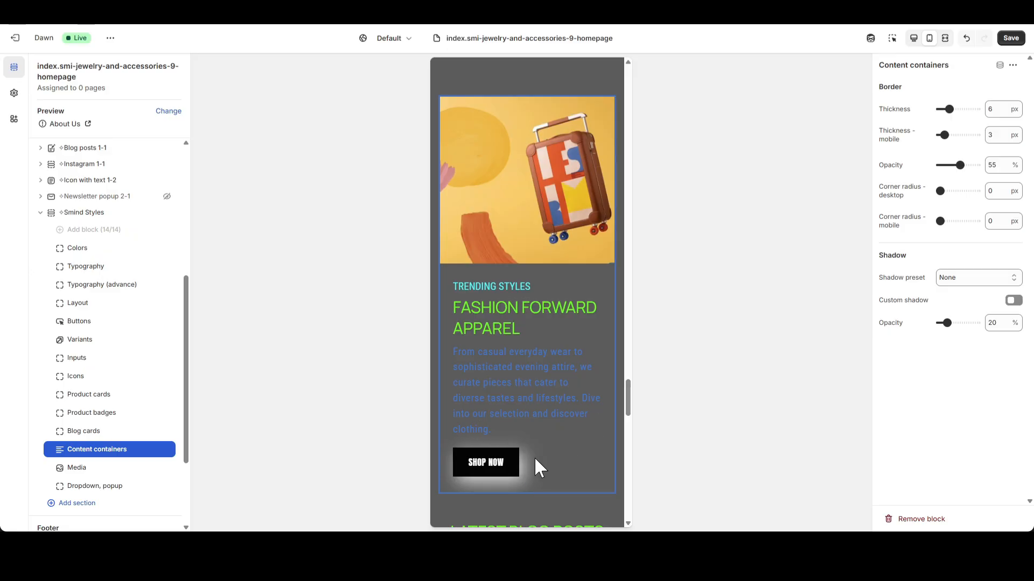
# - Set the content container border opacity to 100% and the corner radius to 20 px for desktop and mobile
pyautogui.click(913, 38)
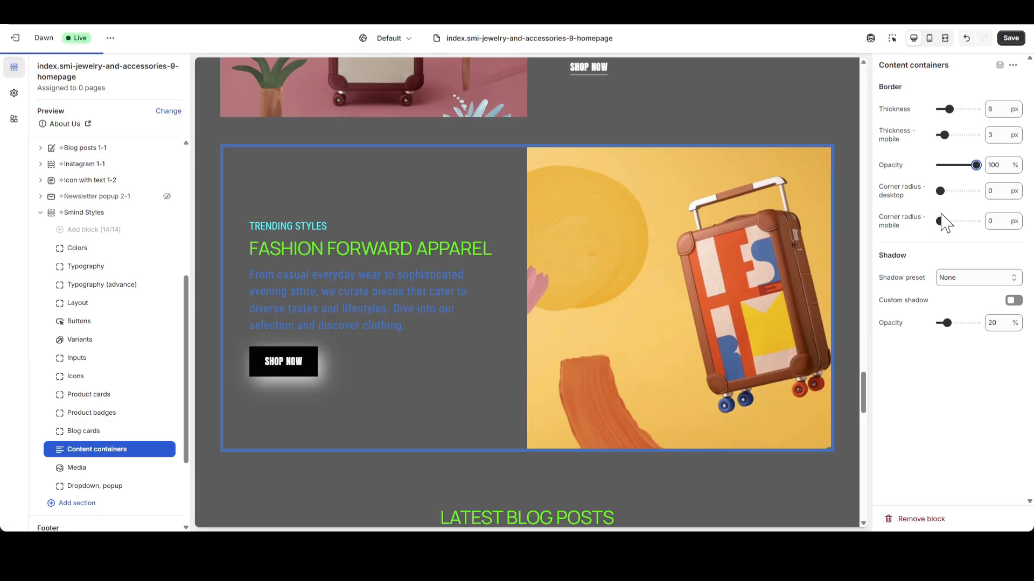
pyautogui.doubleClick(993, 192)
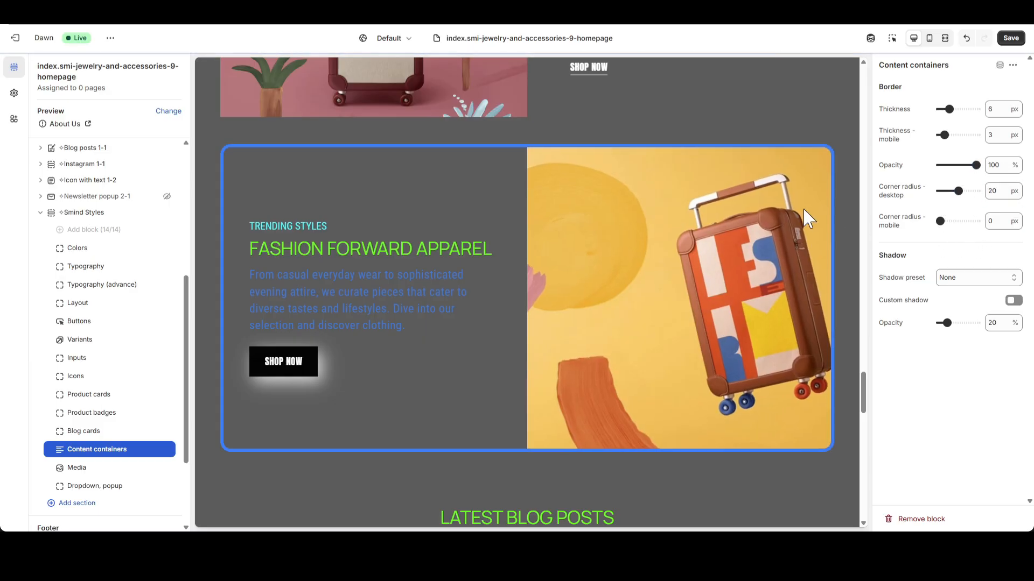
pyautogui.click(929, 37)
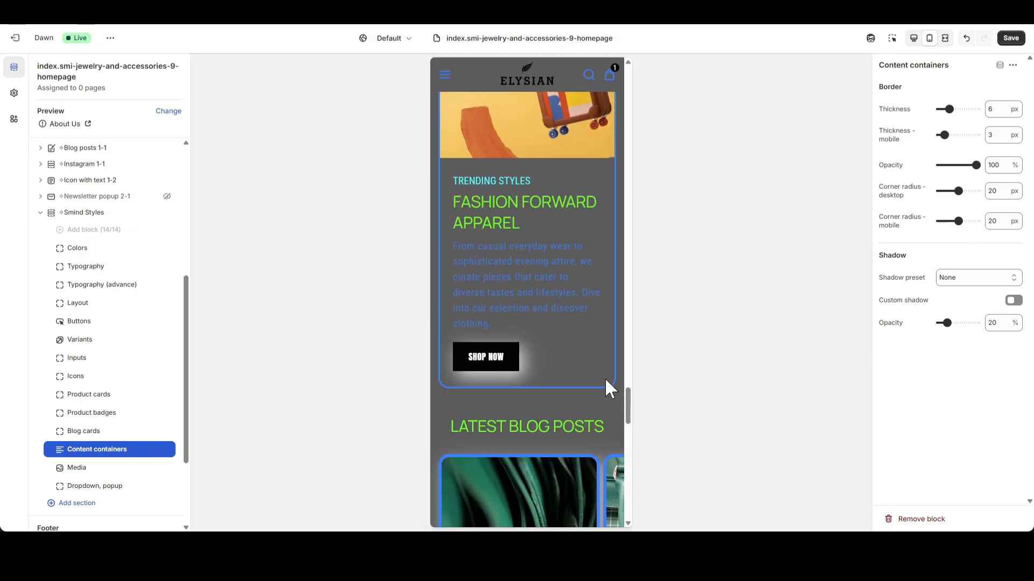
# - Return to the desktop preview and give the content containers the L blur shadow preset at 50% opacity
pyautogui.click(915, 44)
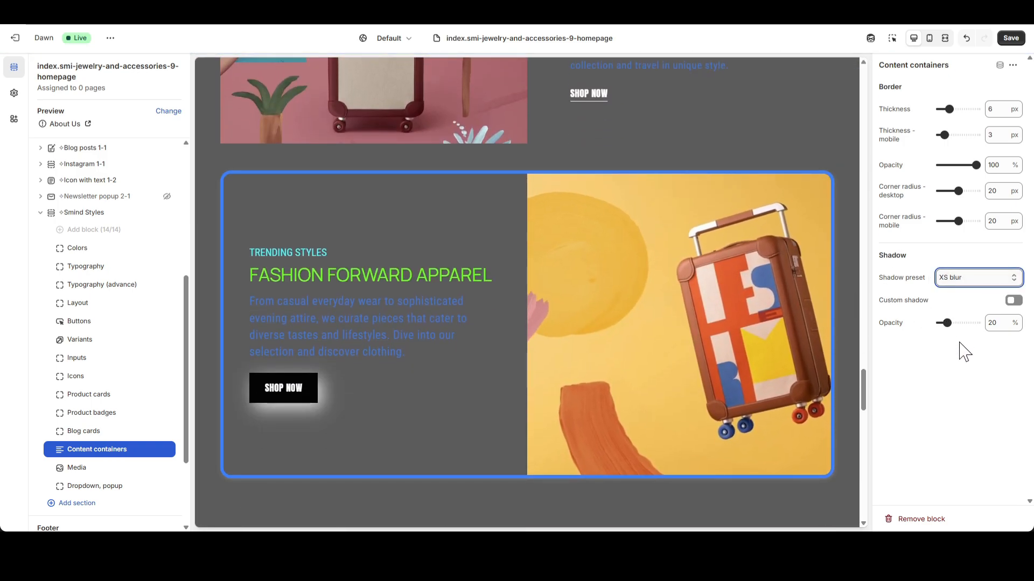
pyautogui.doubleClick(995, 324)
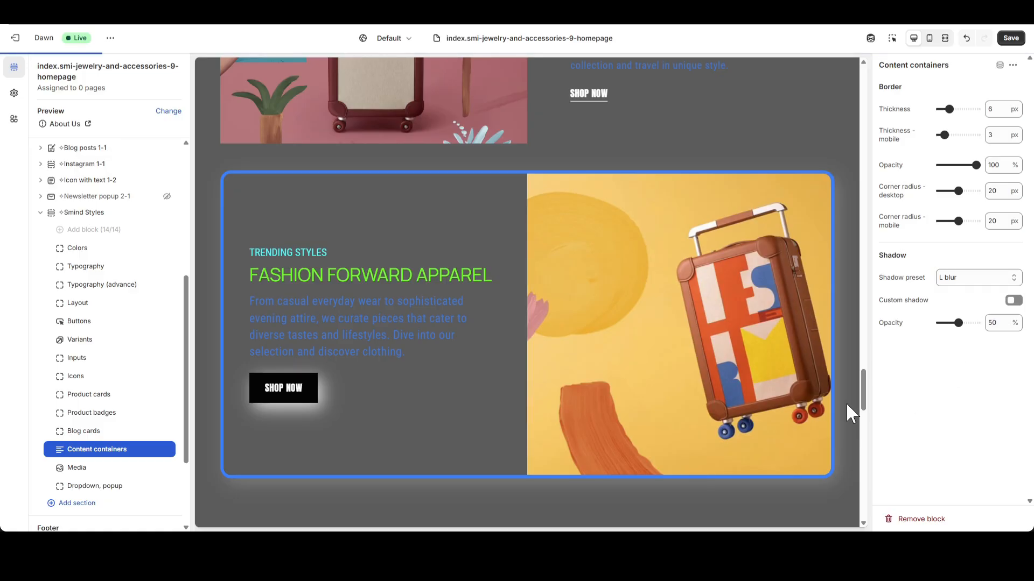
# - Try a custom content container shadow with position X 5, position Y -19 and blur 112, turn it off, and save the template
pyautogui.click(1013, 300)
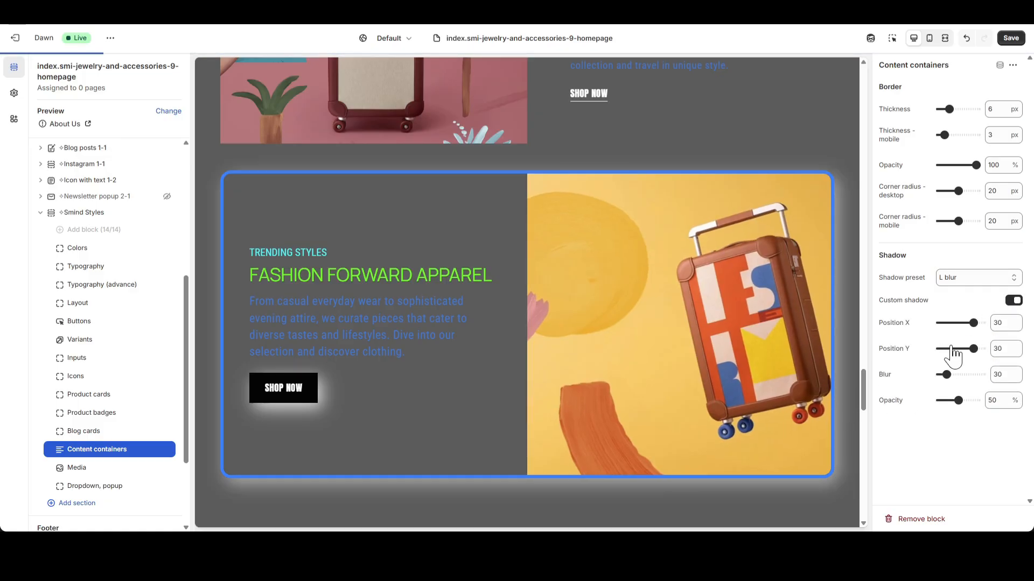
pyautogui.moveTo(974, 323); pyautogui.dragTo(962, 392)
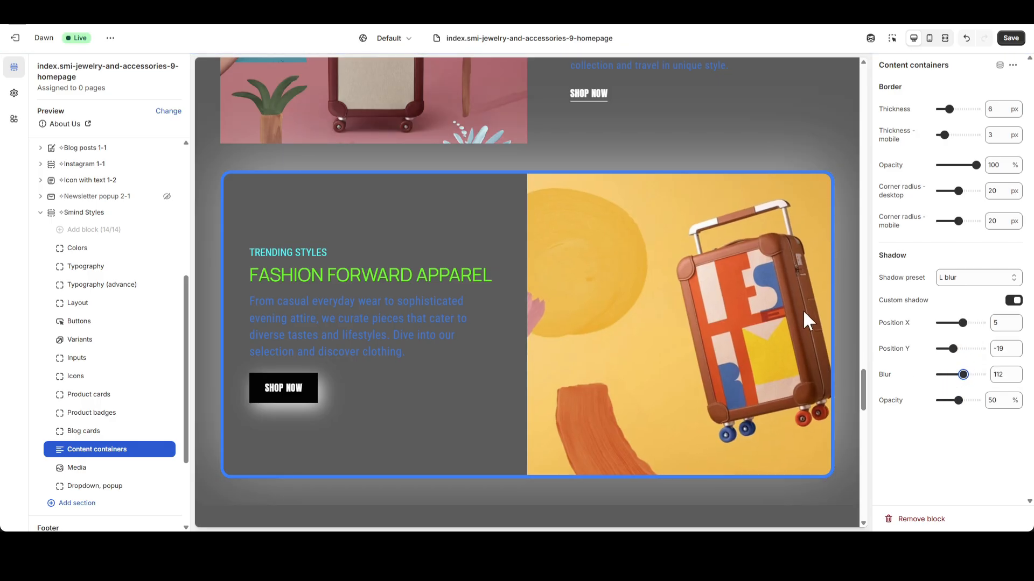
pyautogui.click(1013, 300)
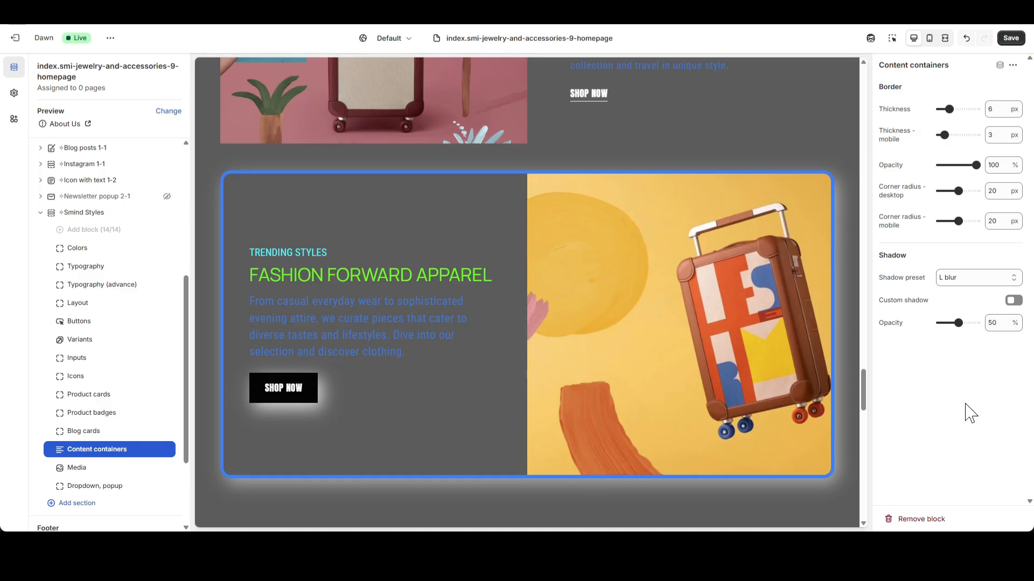
pyautogui.click(1011, 38)
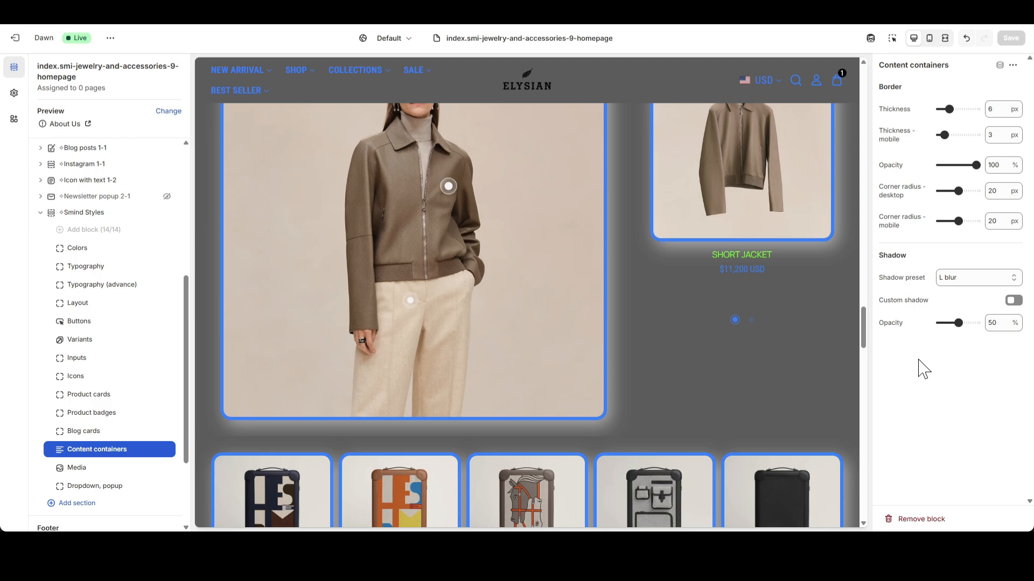
# - In the Media settings, set the border thickness to 6 px for desktop and 3 px for mobile, and check the mobile preview
pyautogui.click(82, 469)
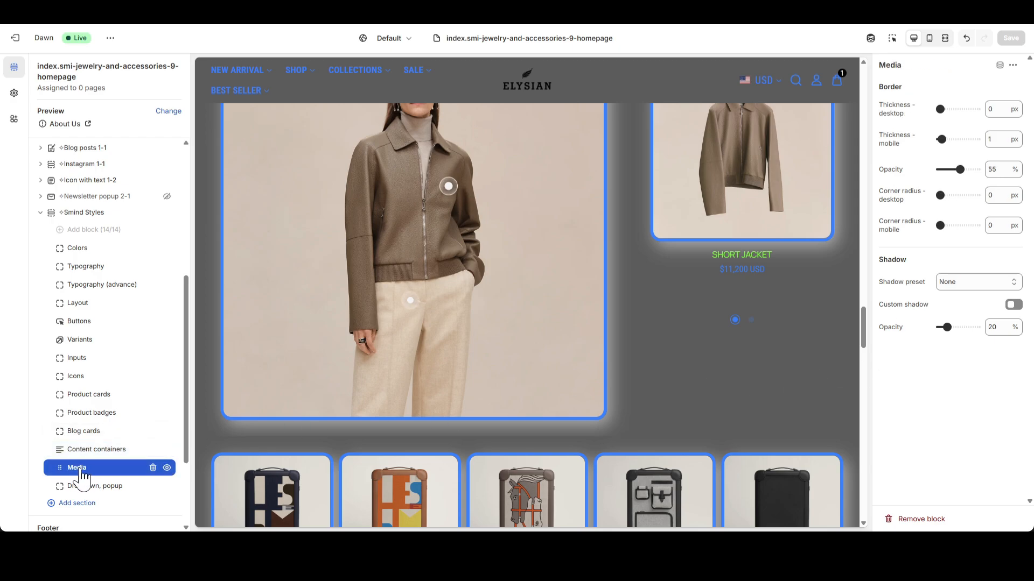
pyautogui.scroll(-10, 849, 317)
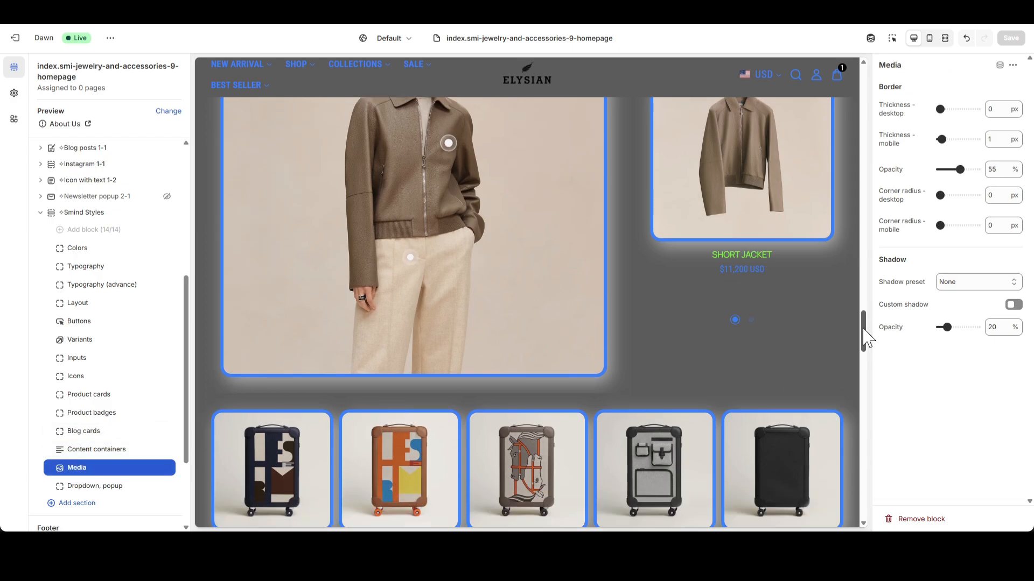
pyautogui.scroll(2, 861, 380)
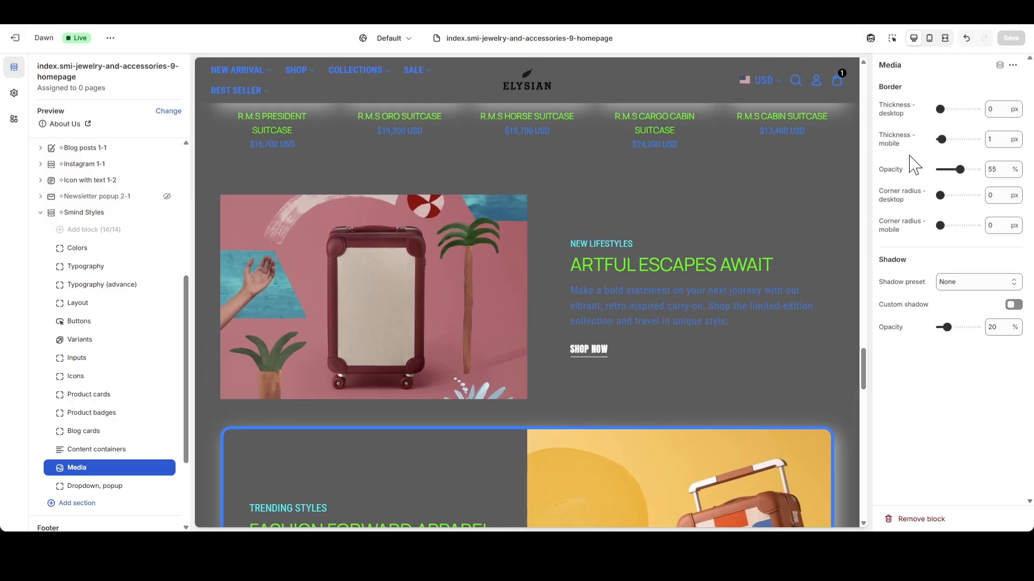
pyautogui.write('6')
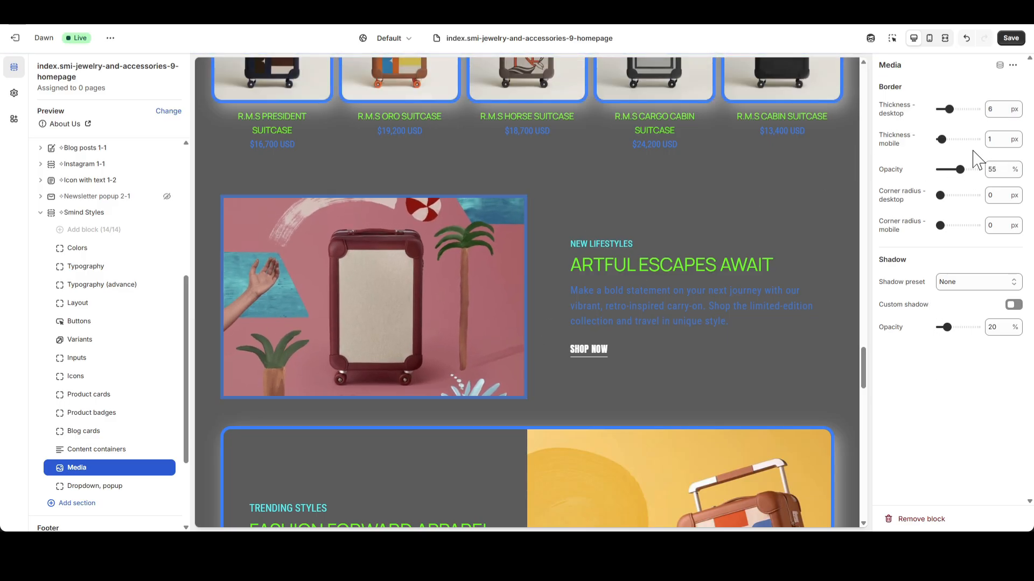
pyautogui.press('Tab')
pyautogui.write('3')
pyautogui.click(929, 38)
pyautogui.scroll(5, 568, 199)
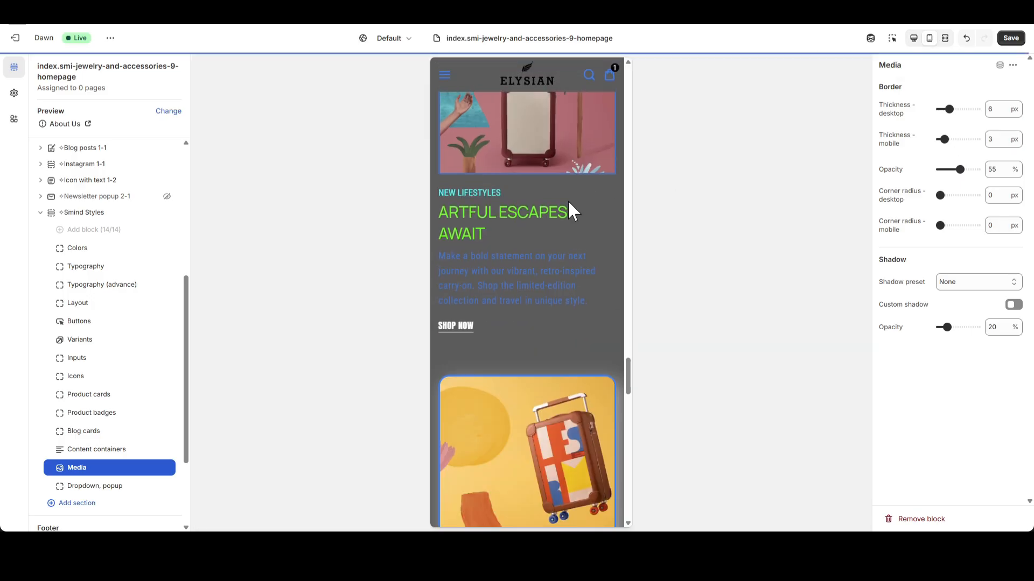
pyautogui.scroll(-10, 570, 220)
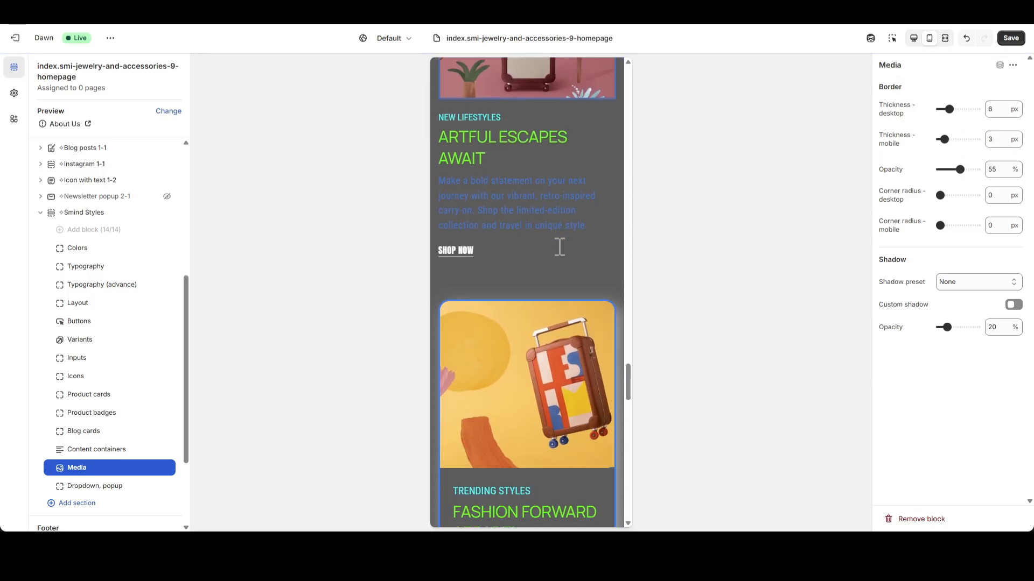
# - Return to the desktop preview and set the media border opacity to 100% and the corner radius to 20 px for desktop and mobile
pyautogui.click(913, 38)
pyautogui.scroll(-15, 741, 242)
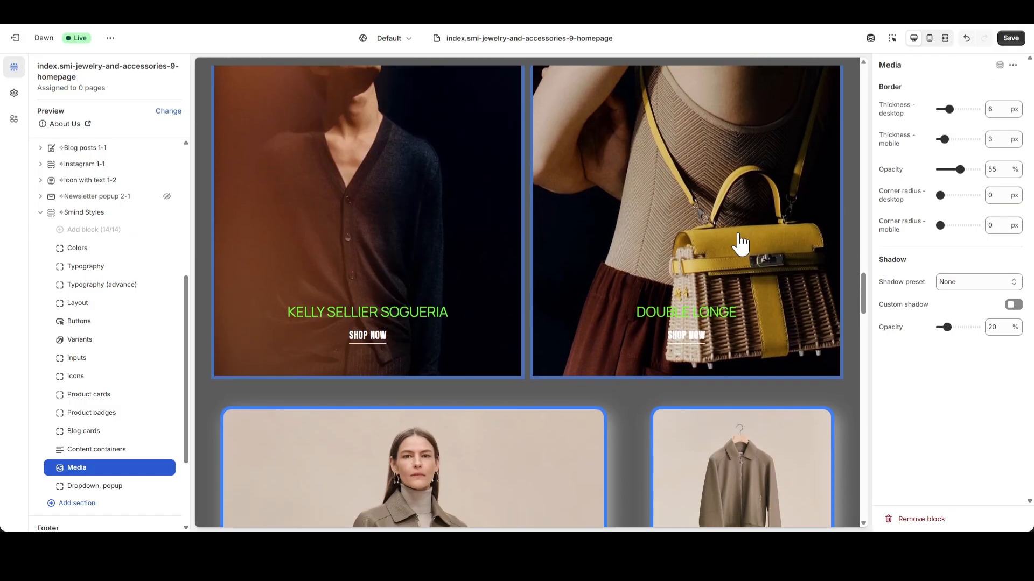
pyautogui.scroll(3, 741, 242)
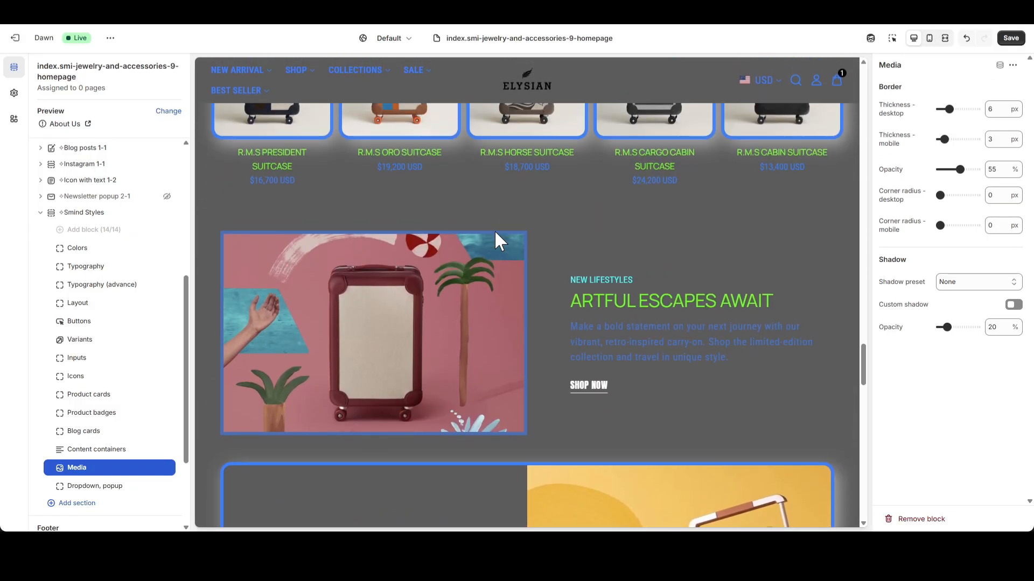
pyautogui.moveTo(960, 169); pyautogui.dragTo(989, 170)
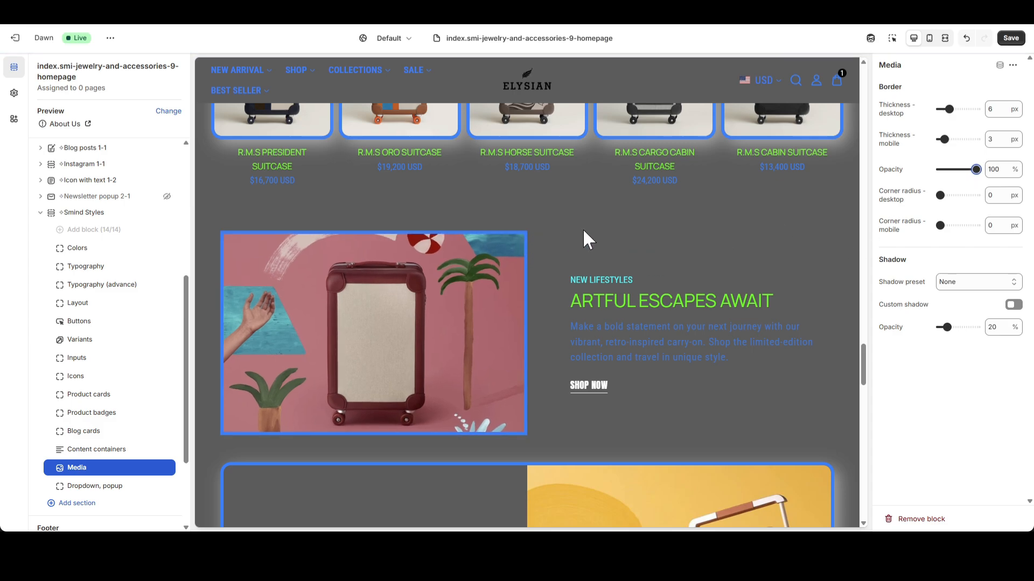
pyautogui.doubleClick(992, 198)
pyautogui.write('20')
pyautogui.click(953, 251)
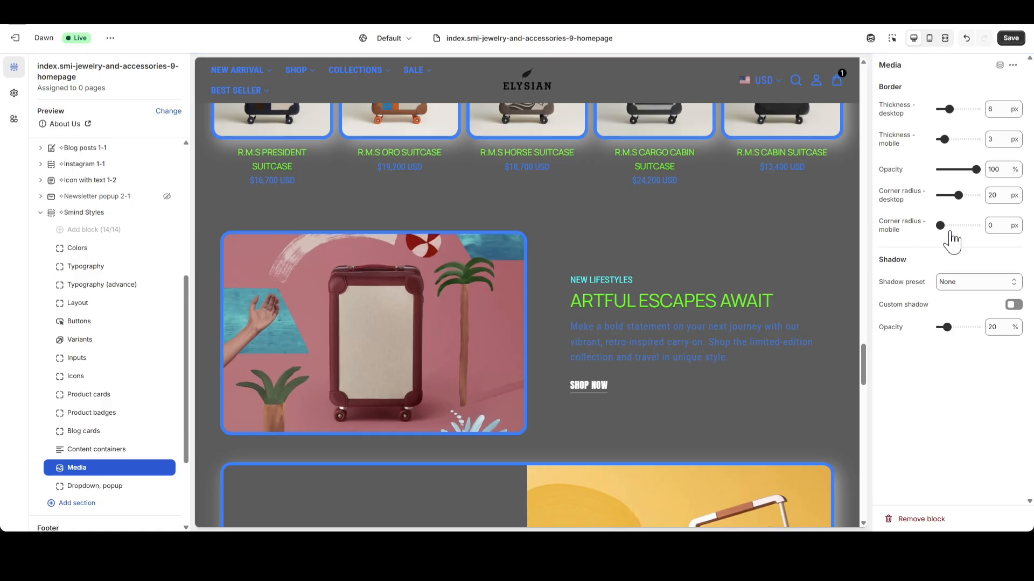
pyautogui.write('20')
pyautogui.click(929, 253)
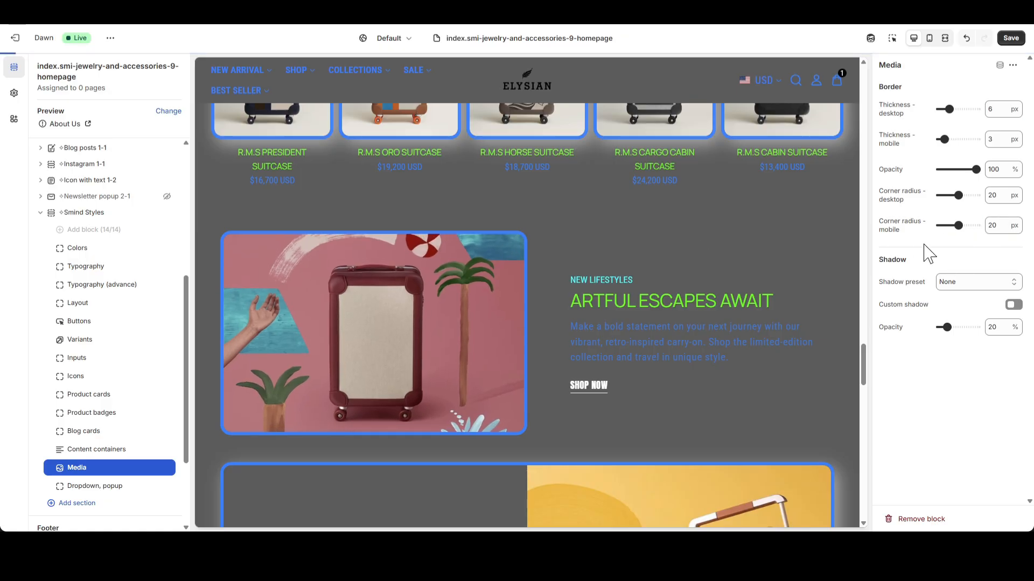
# - Check the bordered, rounded images in the mobile preview of the homepage
pyautogui.click(929, 38)
pyautogui.scroll(5, 568, 266)
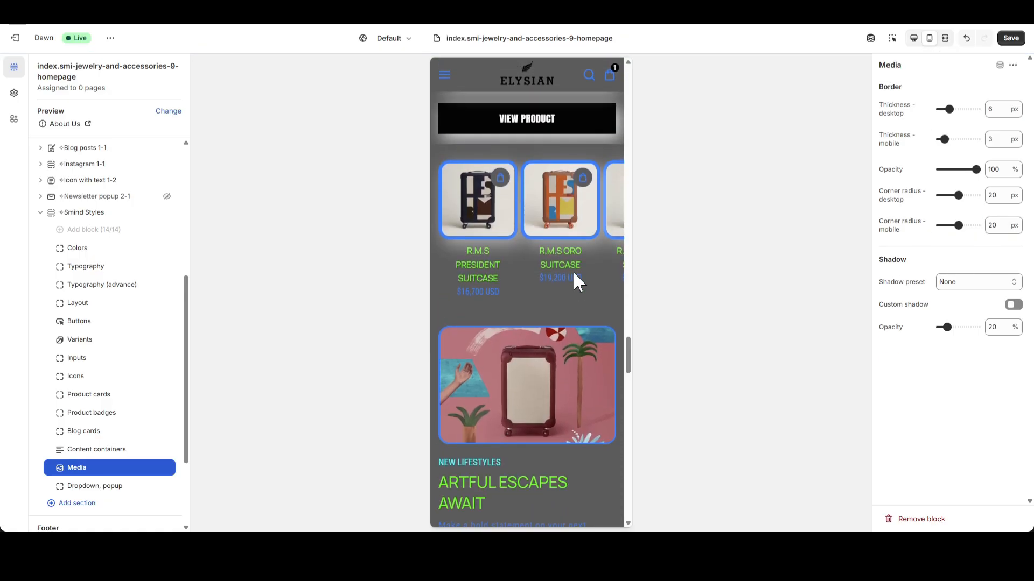
pyautogui.scroll(-8, 573, 275)
pyautogui.scroll(4, 576, 279)
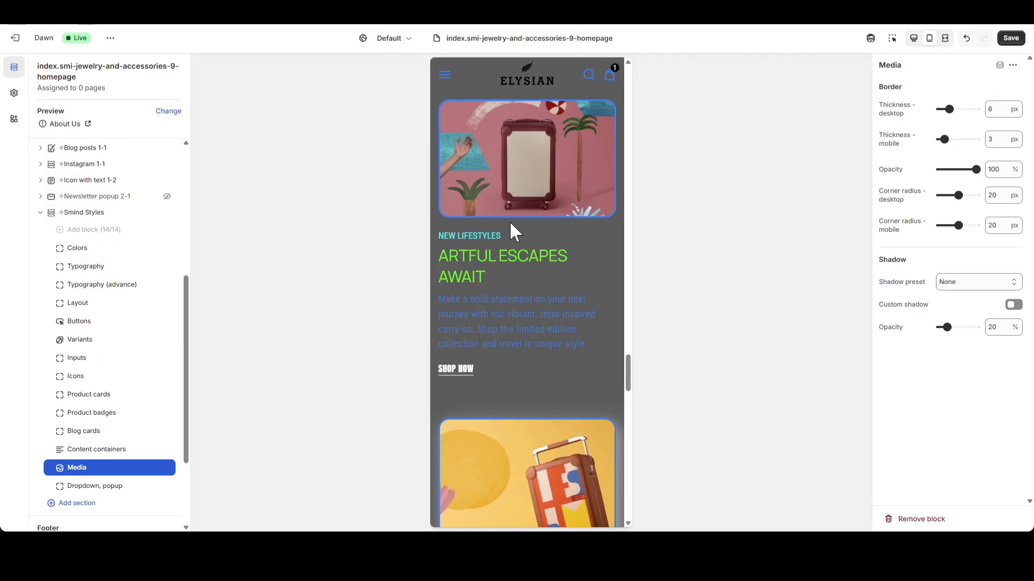
pyautogui.scroll(3, 509, 226)
pyautogui.scroll(-2, 526, 339)
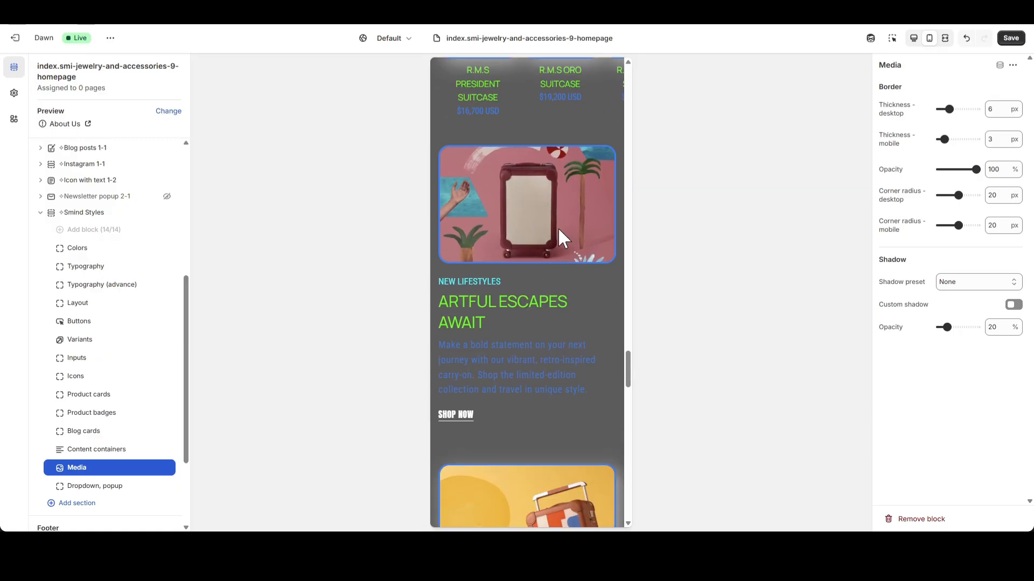
# - Return to the desktop preview and give the media the M blur shadow preset at 50% opacity
pyautogui.click(913, 38)
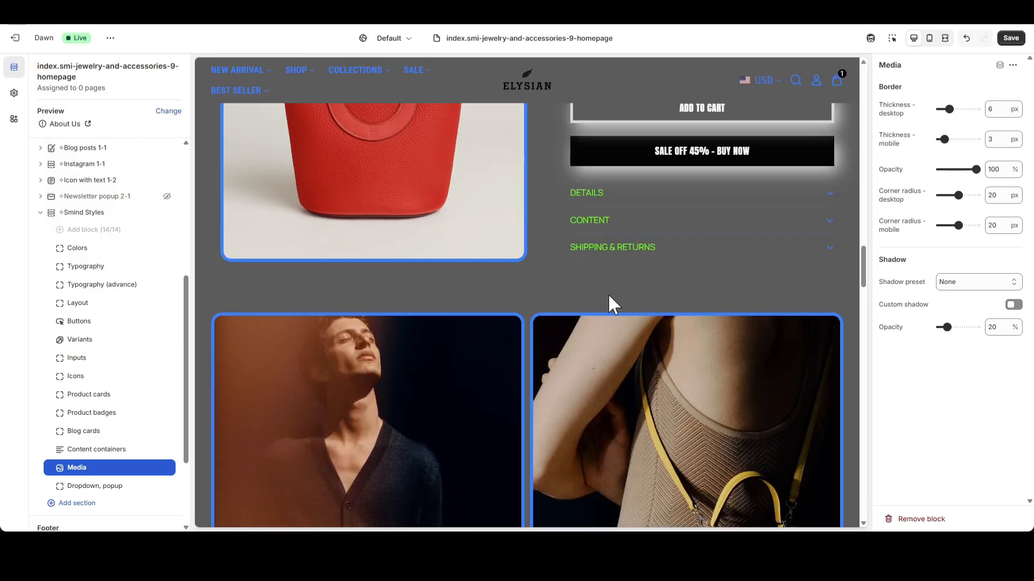
pyautogui.scroll(-4, 628, 301)
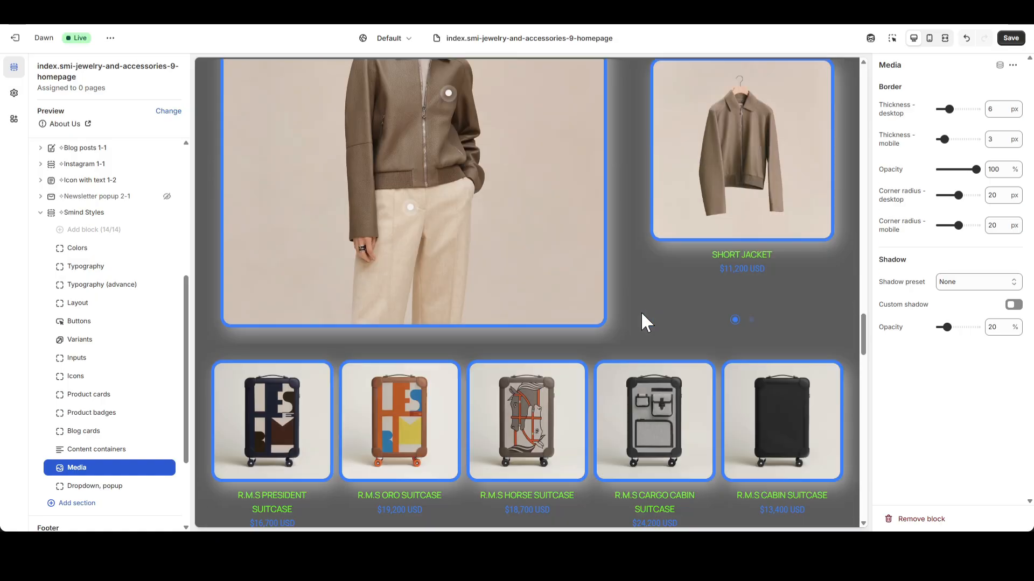
pyautogui.scroll(-5, 642, 315)
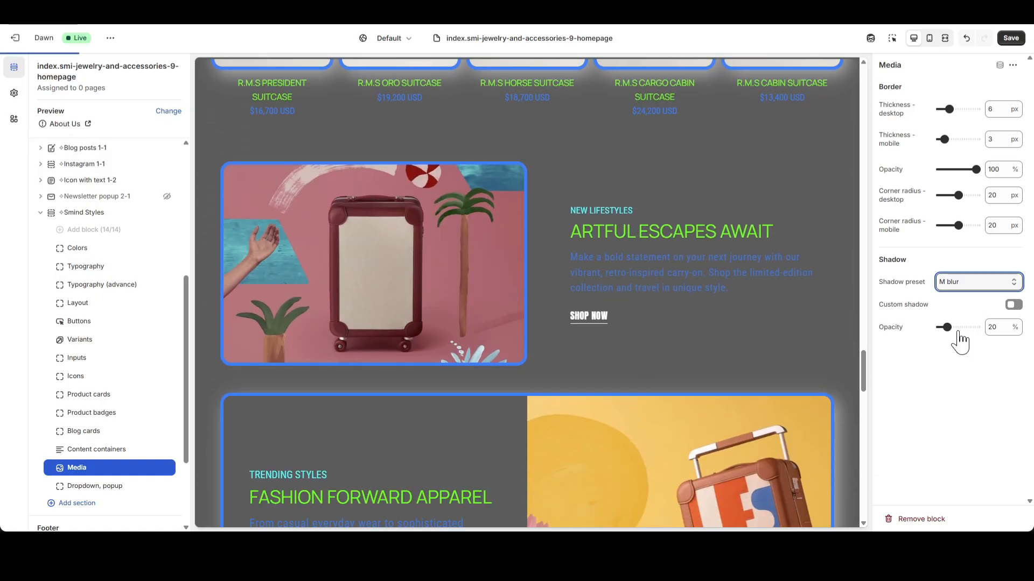
pyautogui.moveTo(993, 329); pyautogui.dragTo(980, 331)
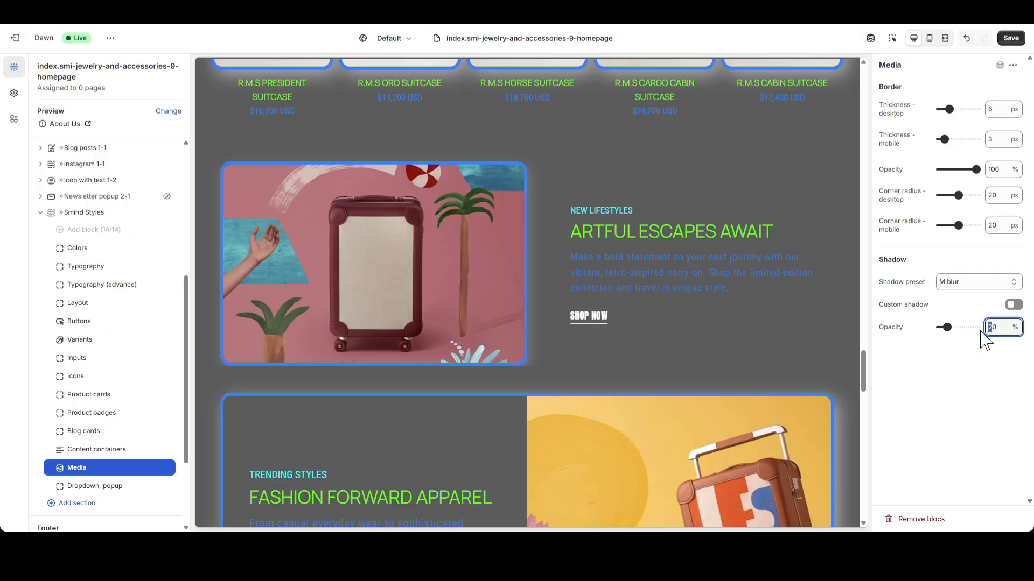
pyautogui.click(979, 366)
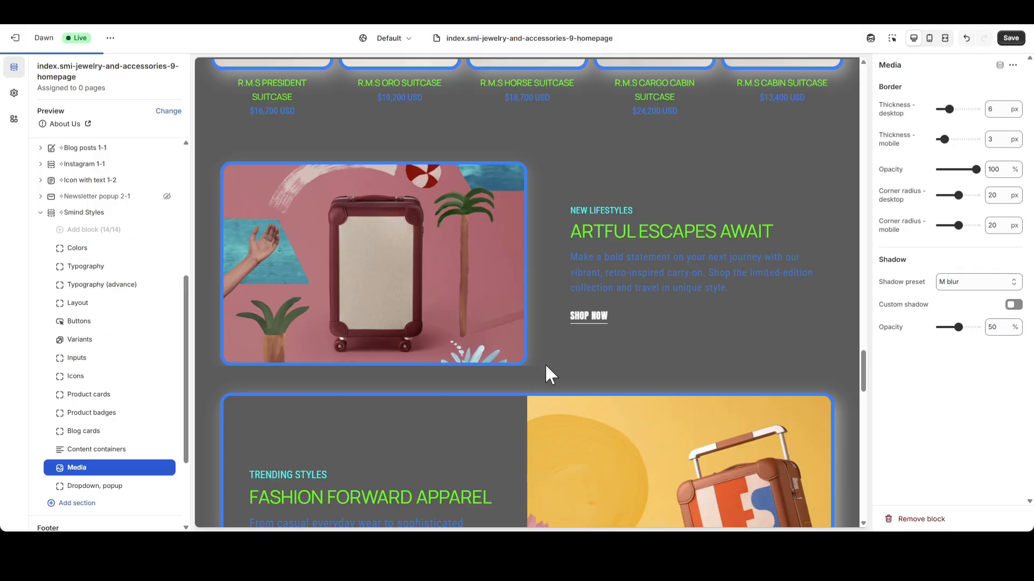
# - Try a custom media shadow with position X 6, position Y 8 and blur 84, and turn it off
pyautogui.click(1011, 305)
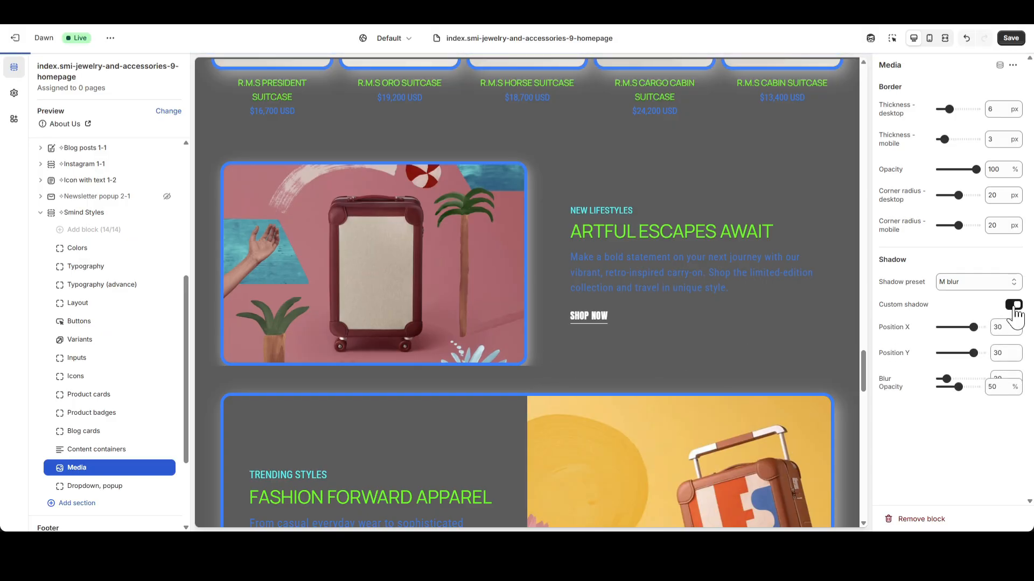
pyautogui.click(960, 353)
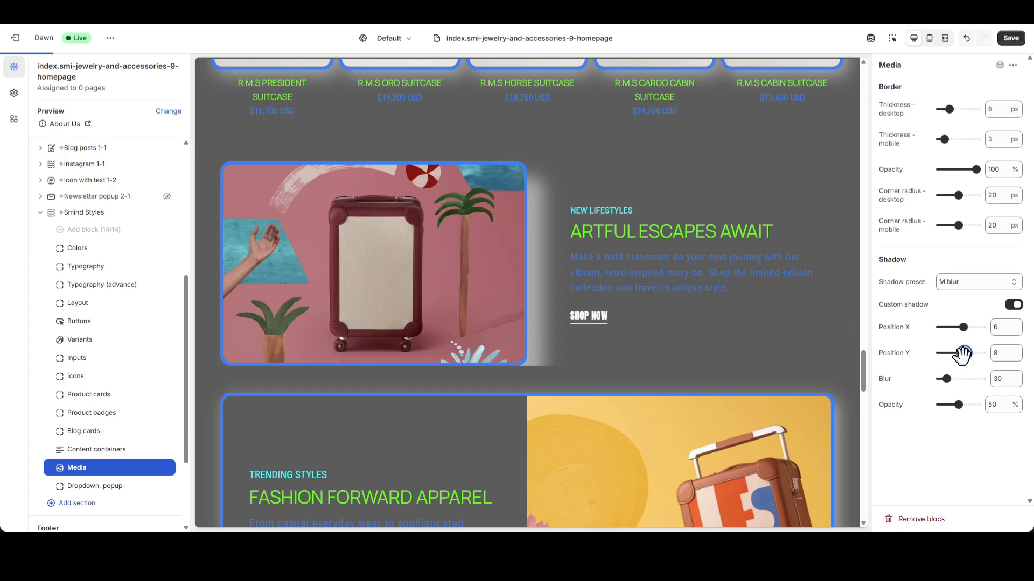
pyautogui.moveTo(946, 379); pyautogui.dragTo(957, 379)
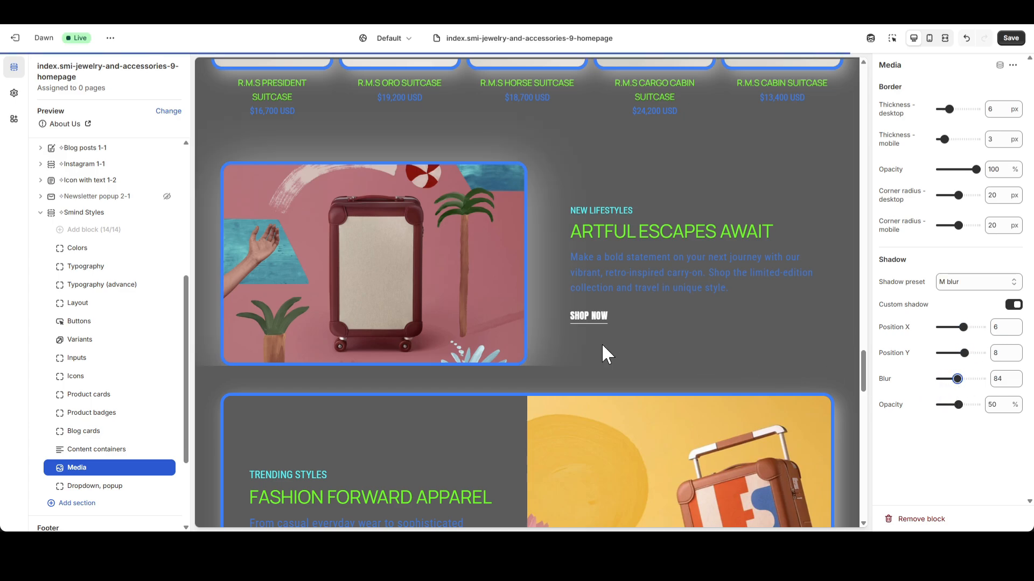
pyautogui.click(1010, 306)
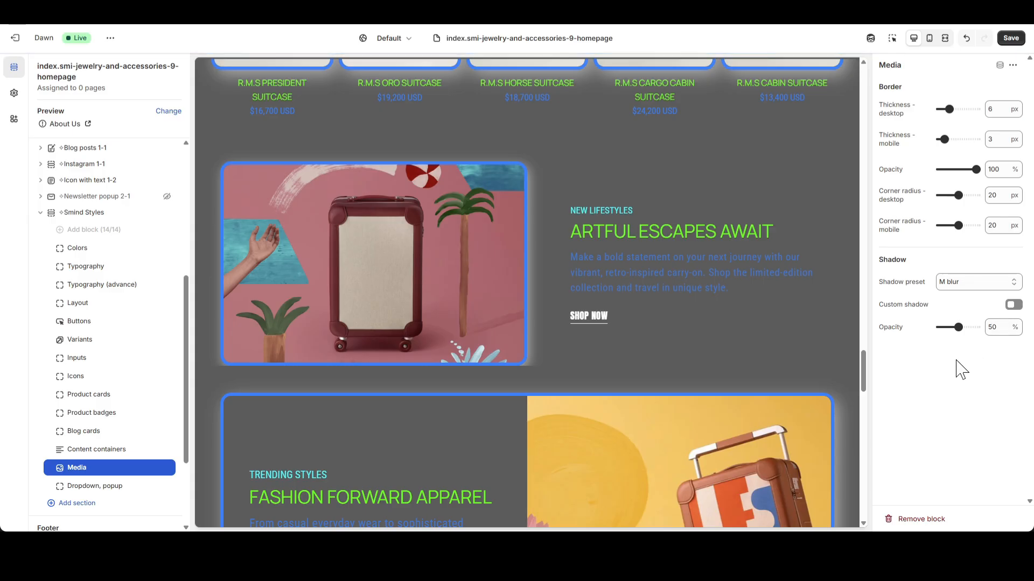
# - Save the template, open the Dropdown, popup settings and unhide the Newsletter popup 2-1 section
pyautogui.click(1011, 37)
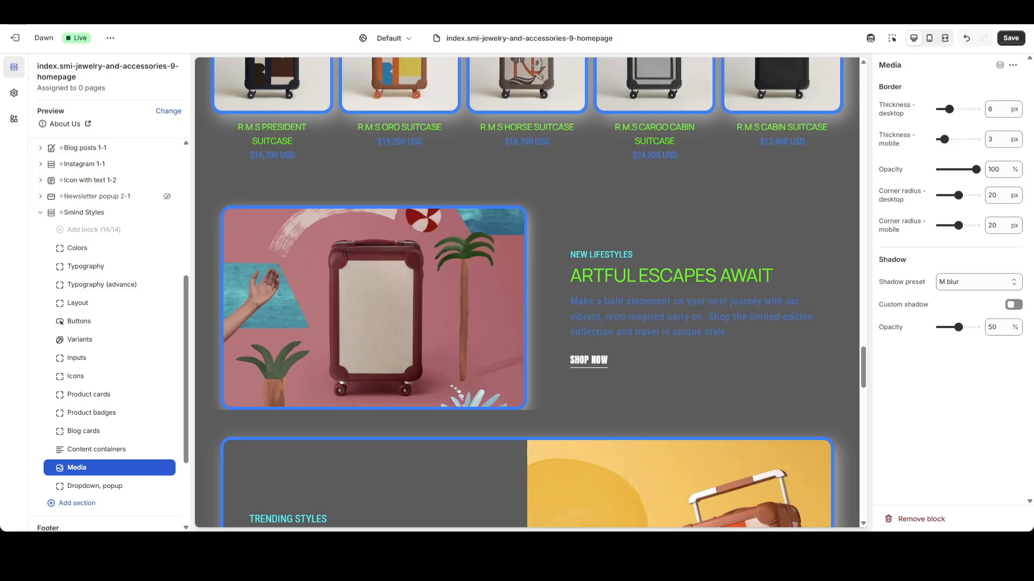
pyautogui.click(97, 487)
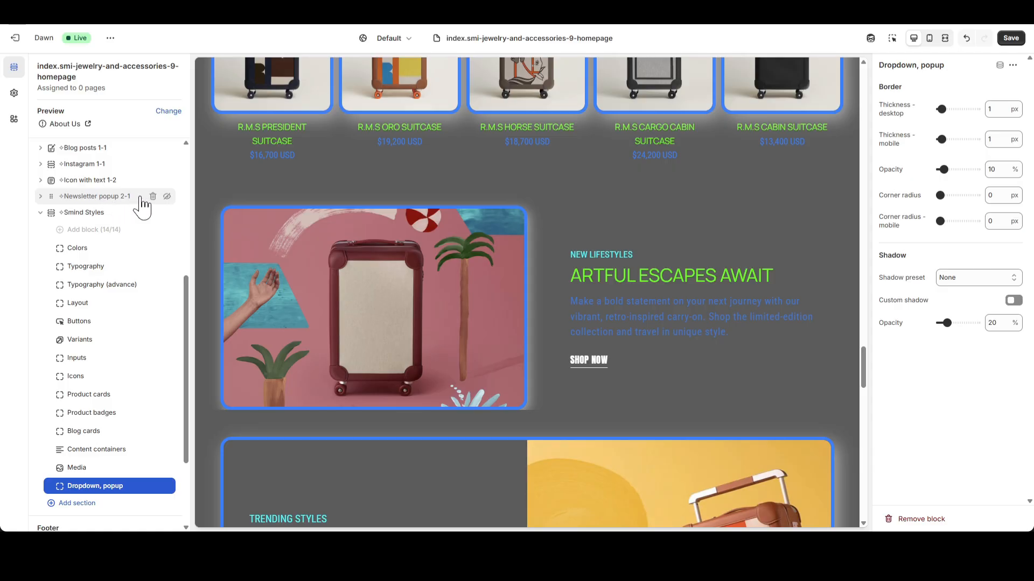
pyautogui.click(169, 198)
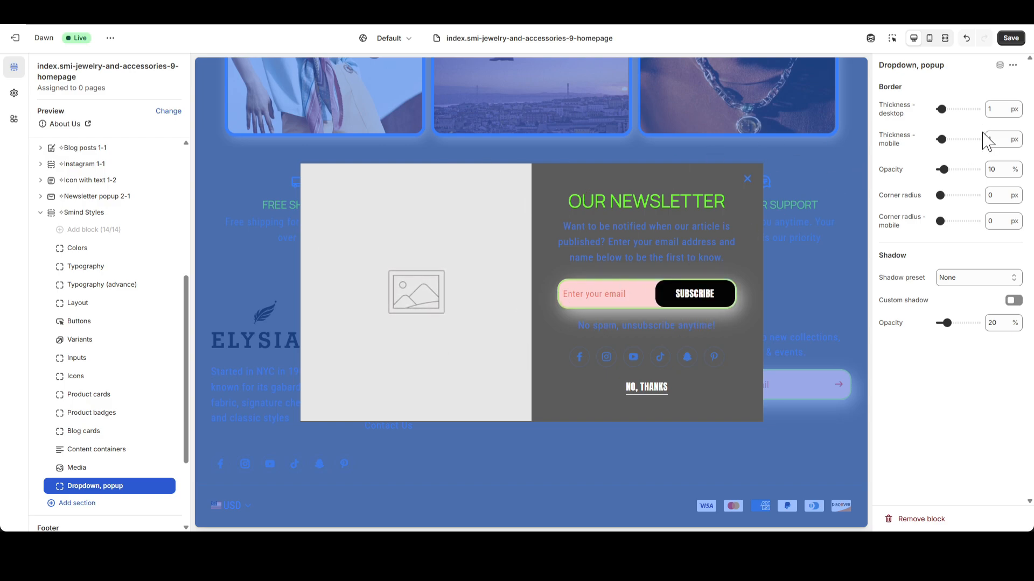
# - Set the popup border thickness to 6 px for desktop and mobile with 100% opacity, and check it in the mobile preview
pyautogui.doubleClick(999, 110)
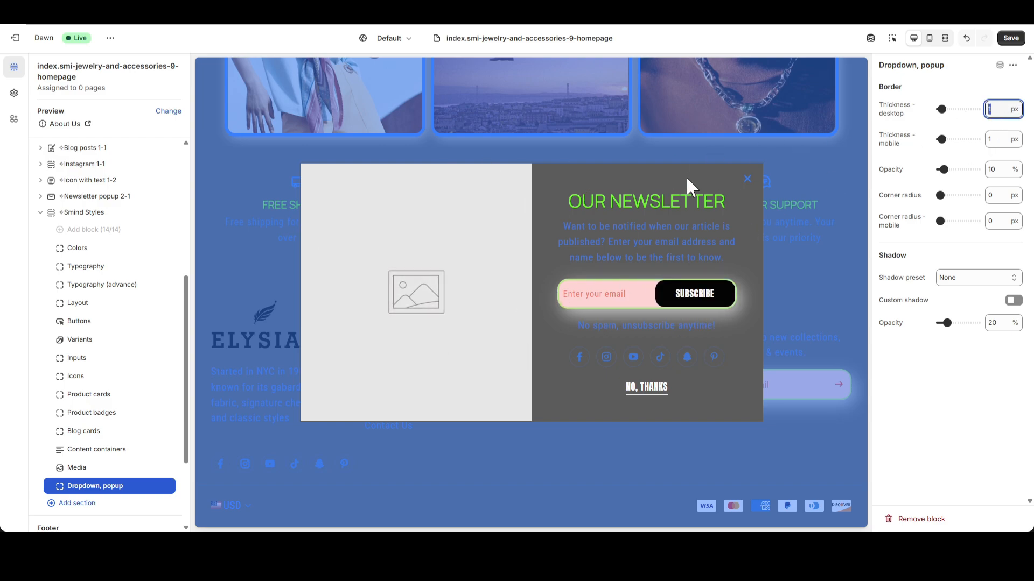
pyautogui.click(914, 155)
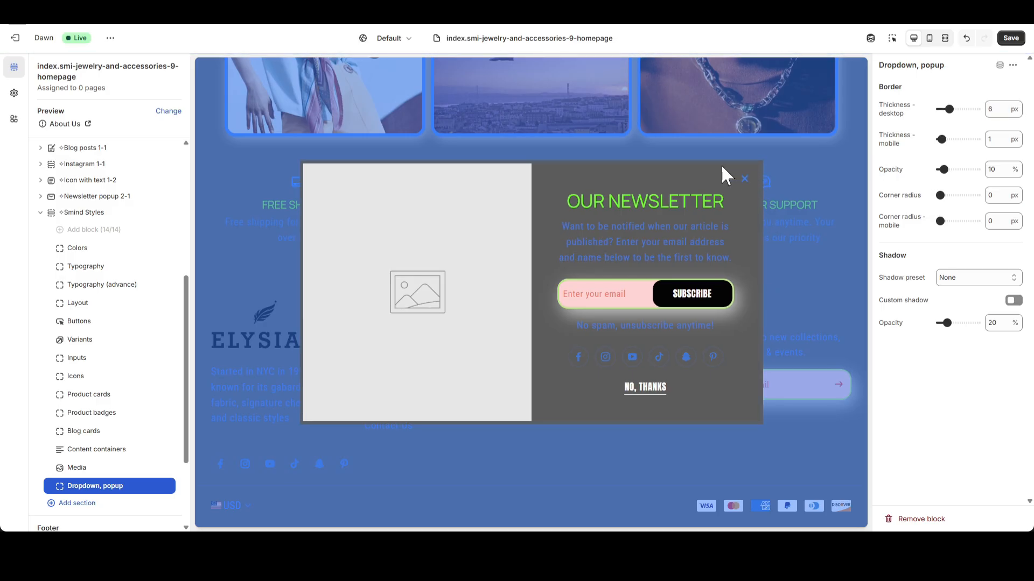
pyautogui.moveTo(964, 168); pyautogui.dragTo(977, 169)
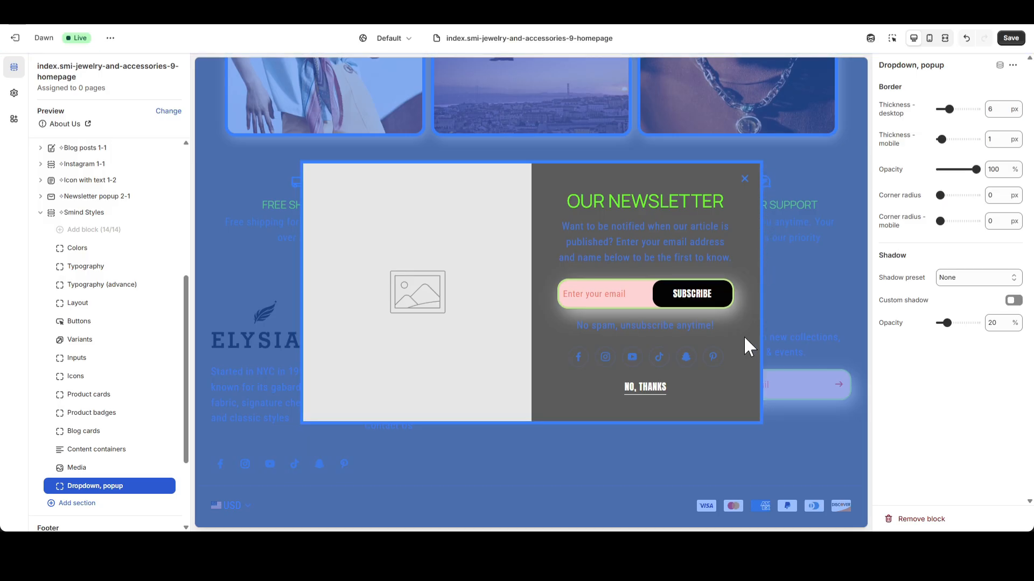
pyautogui.moveTo(941, 140); pyautogui.dragTo(949, 139)
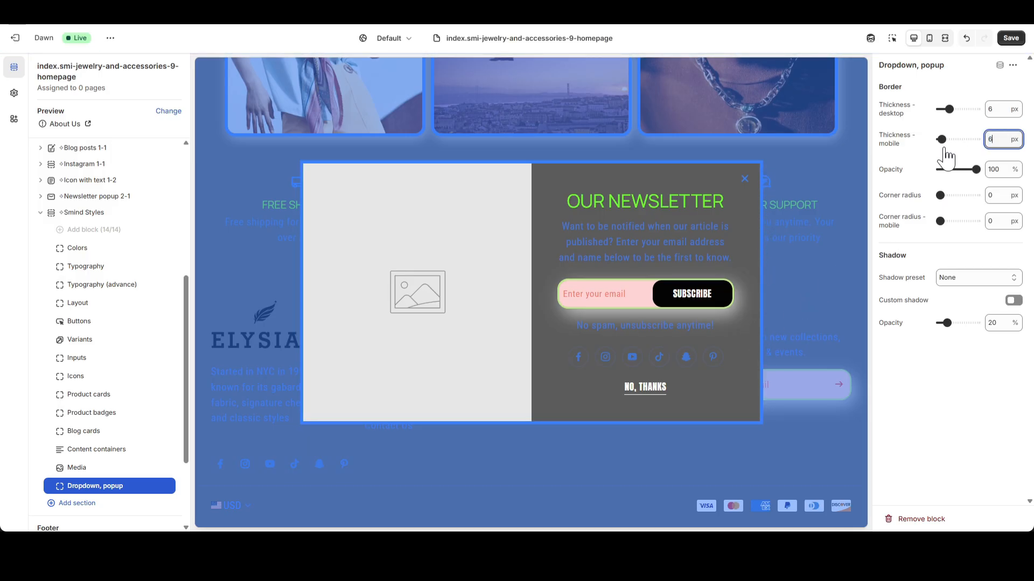
pyautogui.click(929, 37)
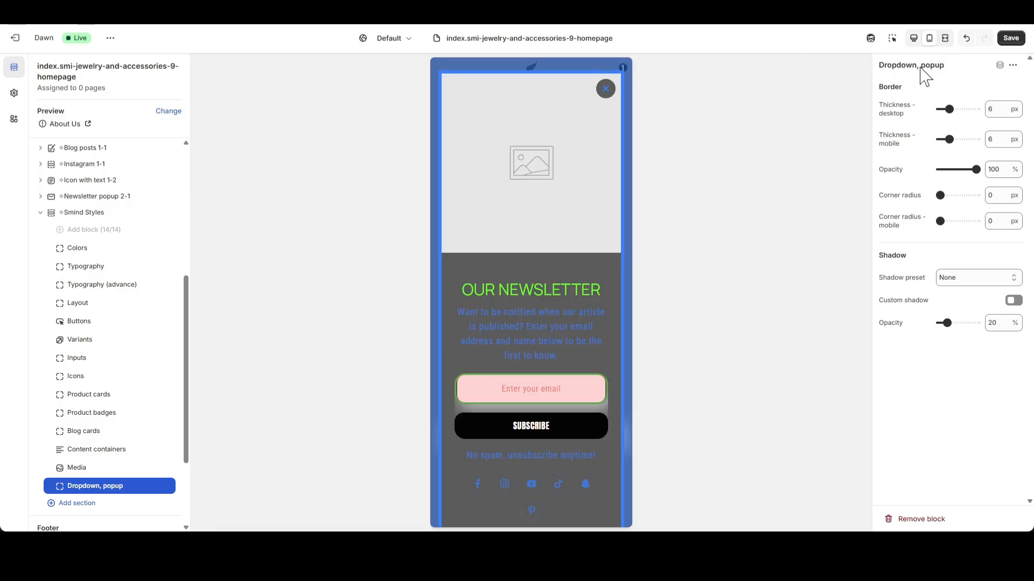
pyautogui.click(914, 38)
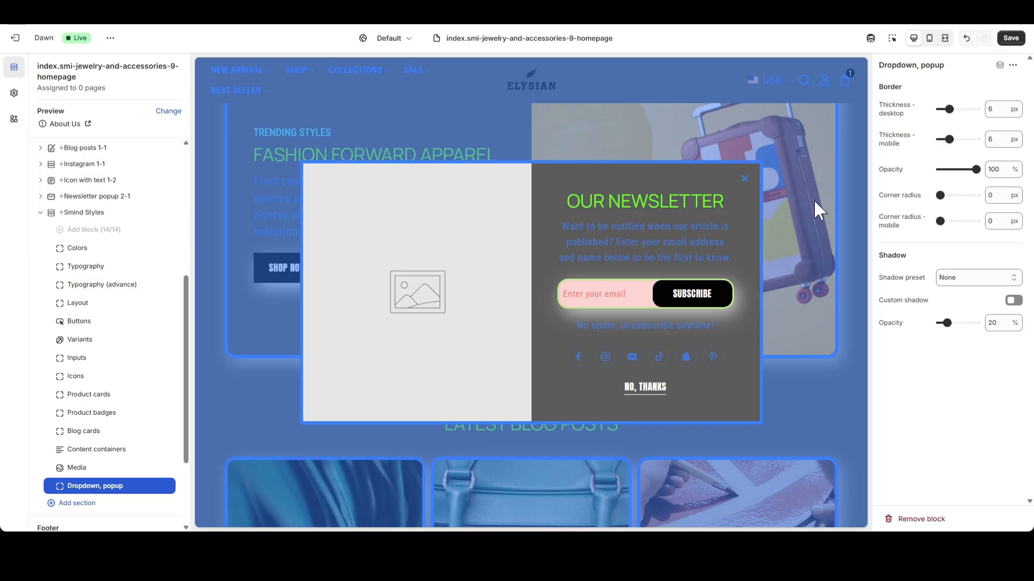
# - Set the popup corner radius to 20 px for desktop and mobile, and view it in the mobile preview
pyautogui.click(1005, 195)
pyautogui.write('20')
pyautogui.click(929, 37)
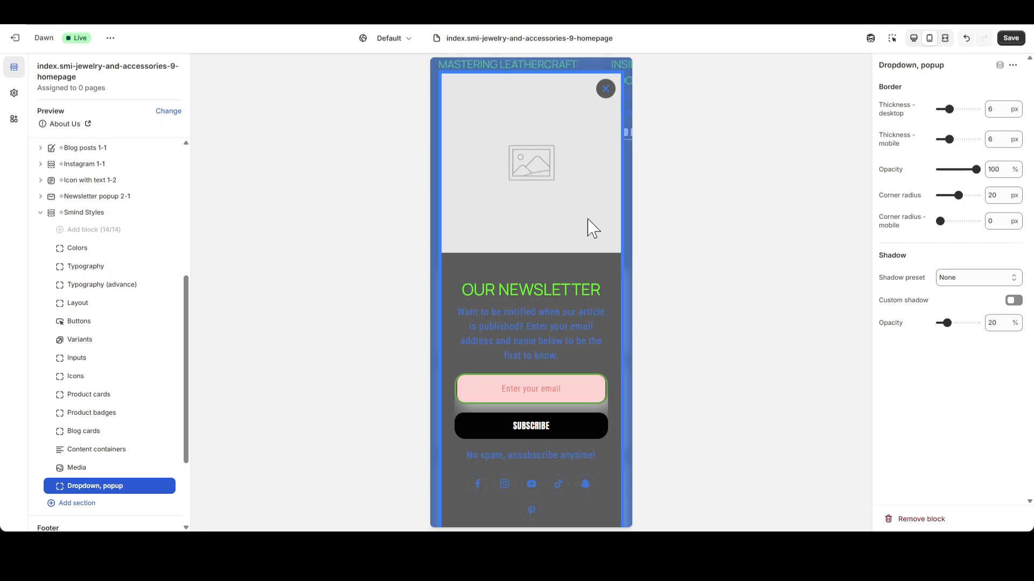
pyautogui.write('20')
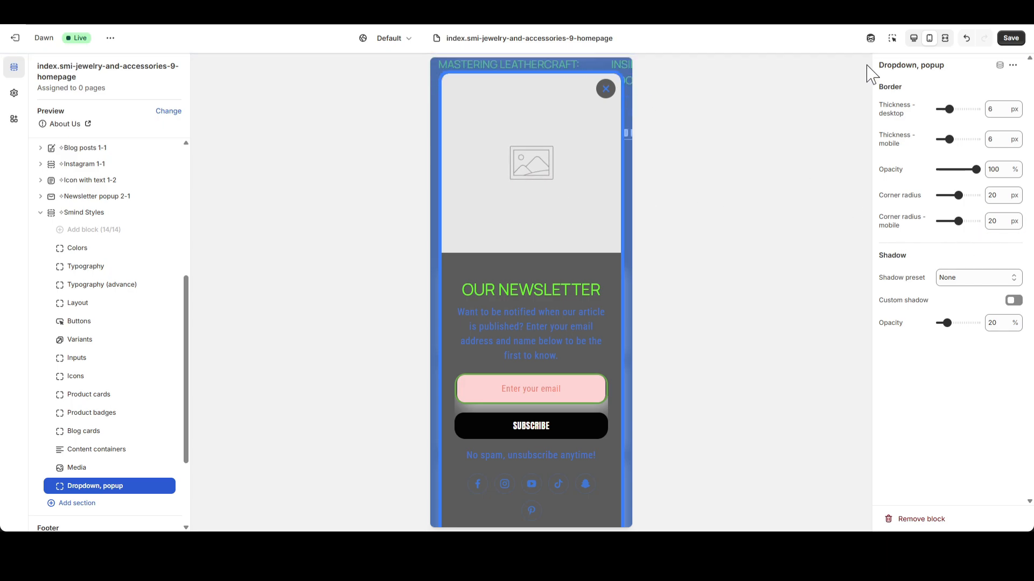
# - Return to the desktop preview and give the popup the L blur shadow preset at 50% opacity
pyautogui.click(914, 38)
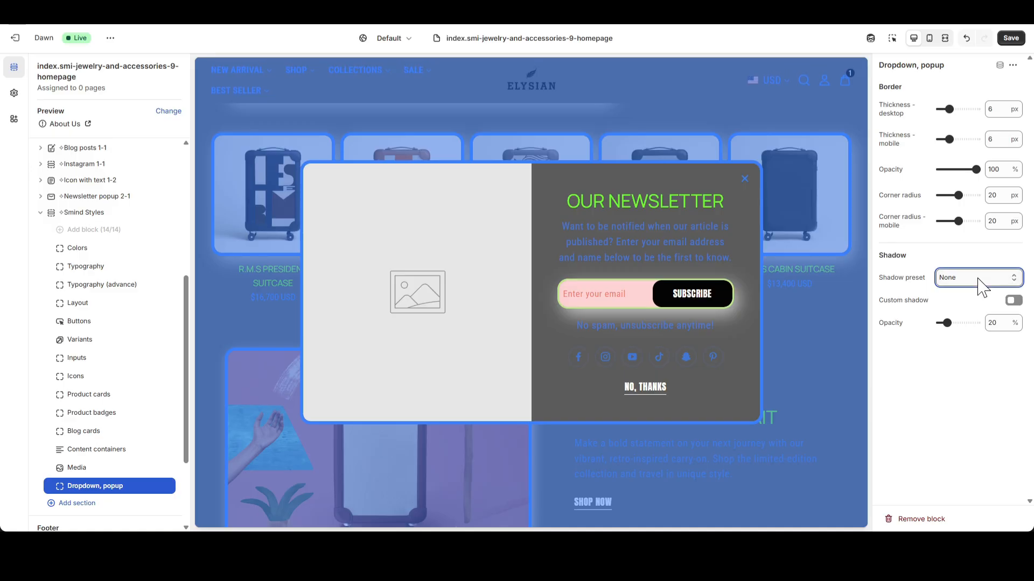
pyautogui.click(963, 340)
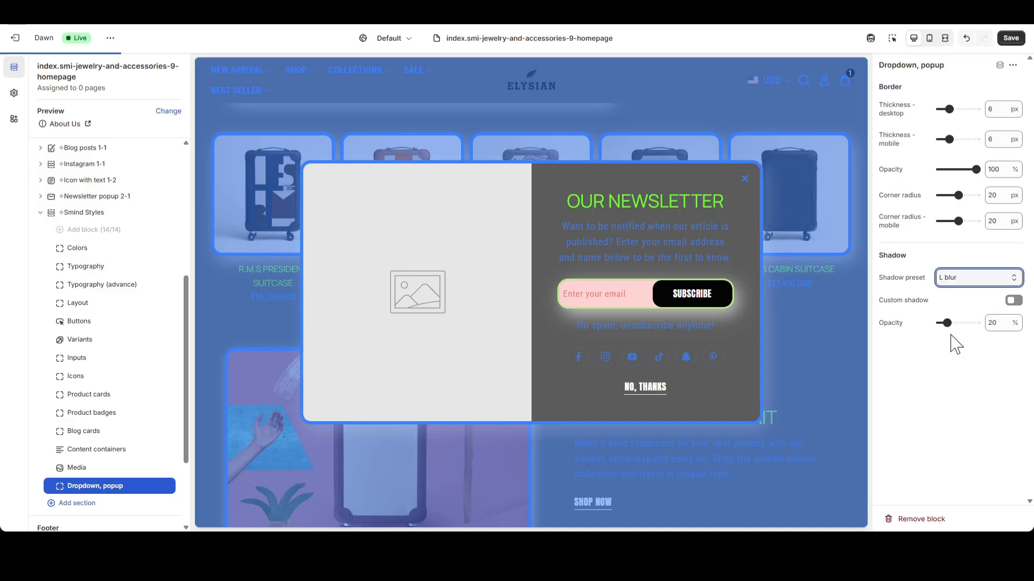
pyautogui.doubleClick(992, 323)
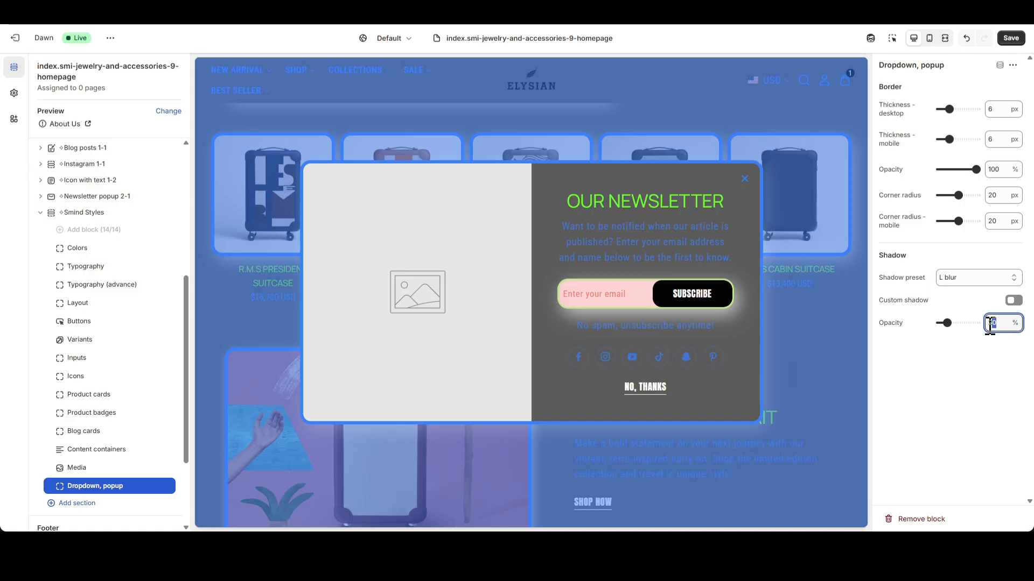
pyautogui.write('50')
pyautogui.click(968, 359)
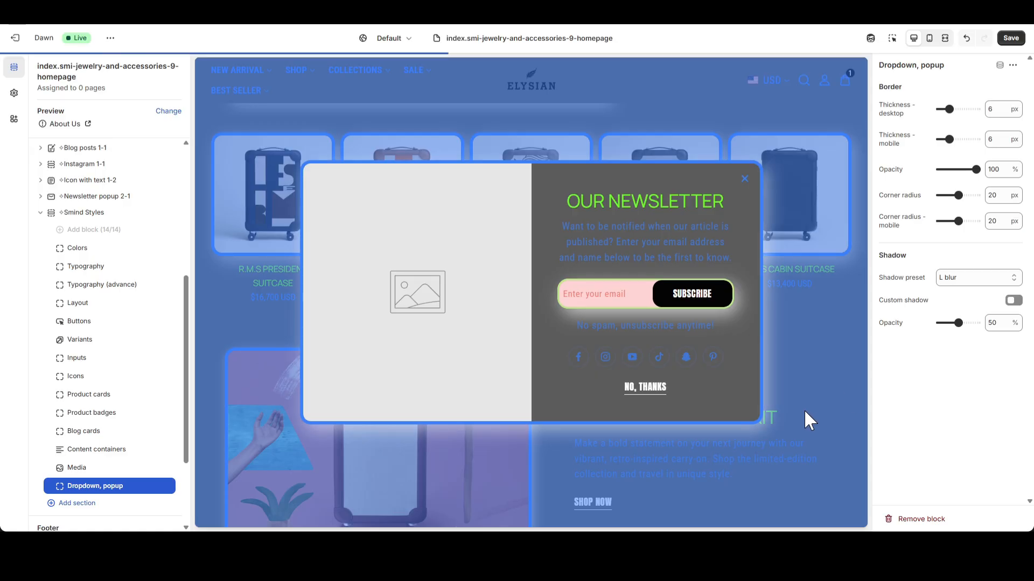
# - Try a custom popup shadow with position X -1, position Y -5 and blur 110, and turn it off
pyautogui.click(1014, 300)
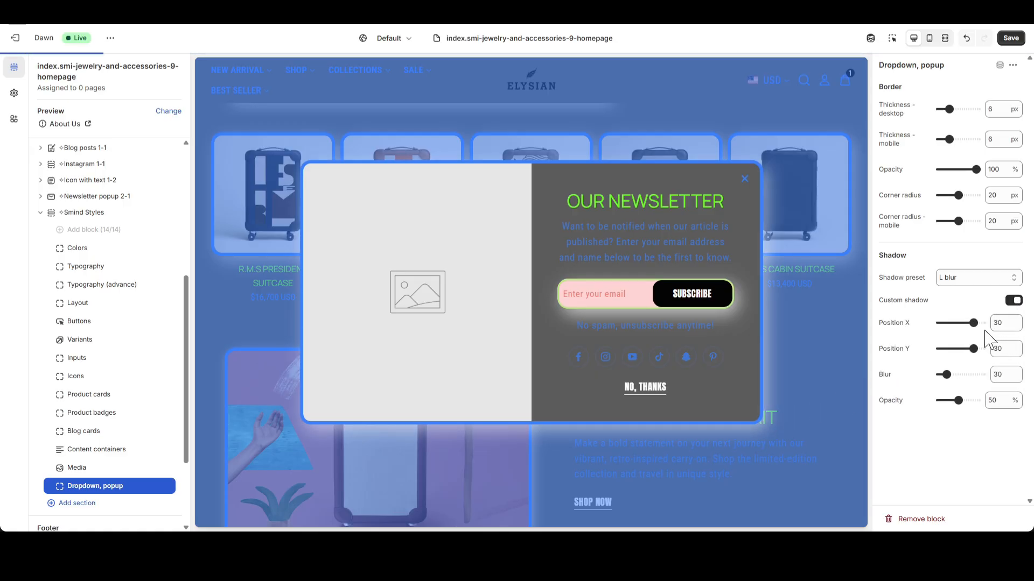
pyautogui.moveTo(962, 323); pyautogui.dragTo(958, 323)
pyautogui.moveTo(973, 348); pyautogui.dragTo(958, 400)
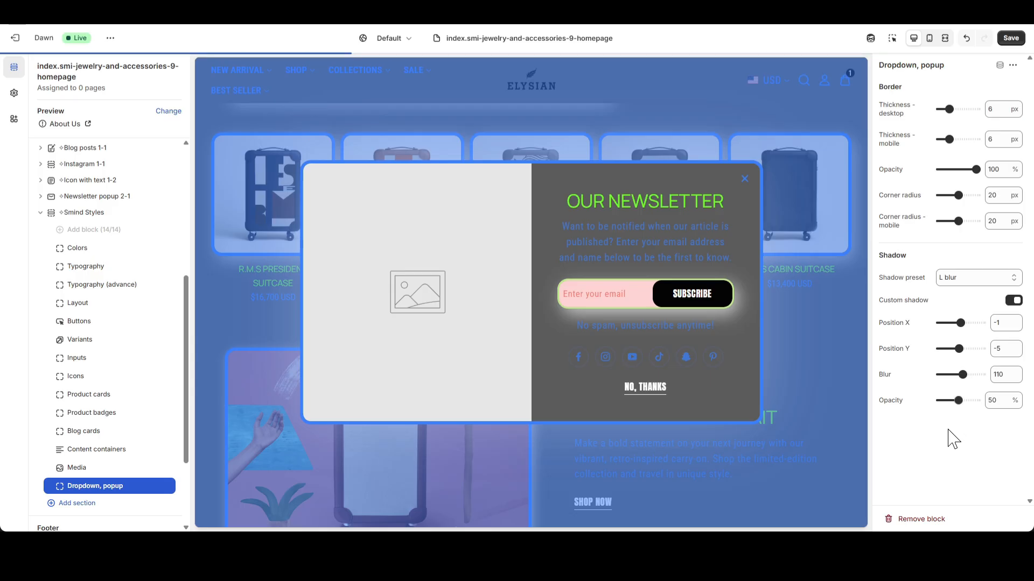
pyautogui.click(1013, 300)
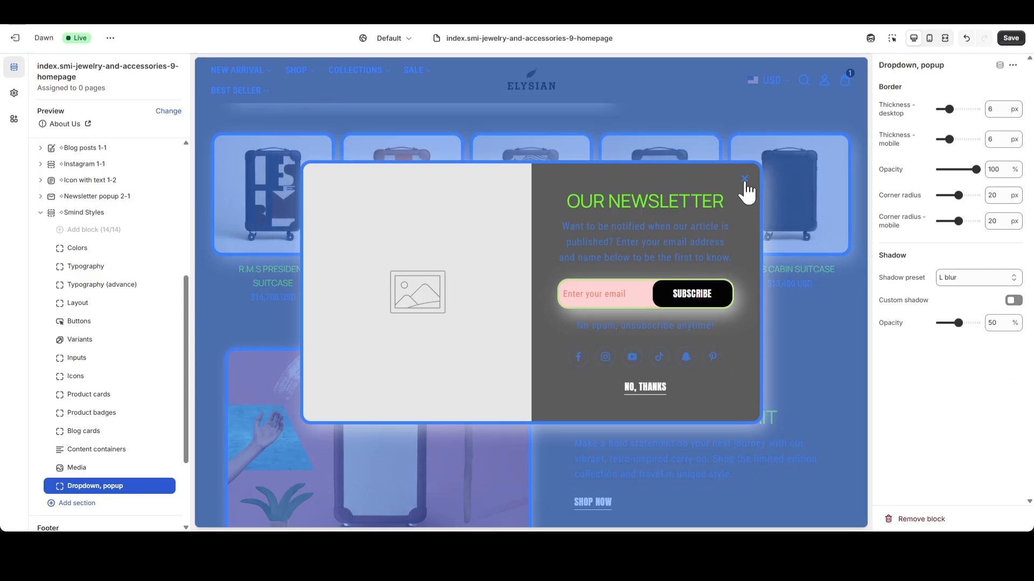
# - Save the template and close the newsletter popup in the preview
pyautogui.click(745, 180)
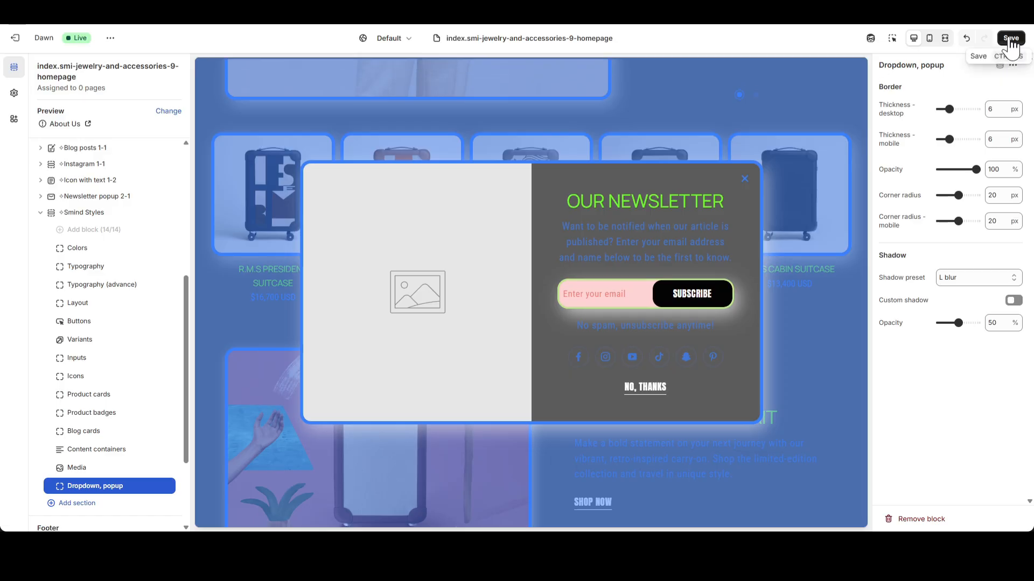
pyautogui.click(1011, 39)
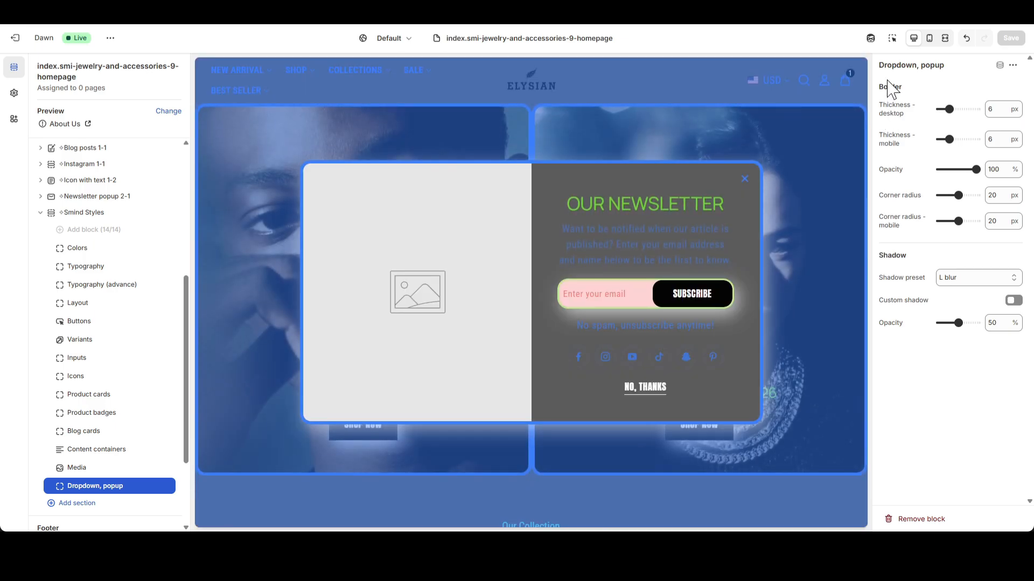
pyautogui.click(745, 179)
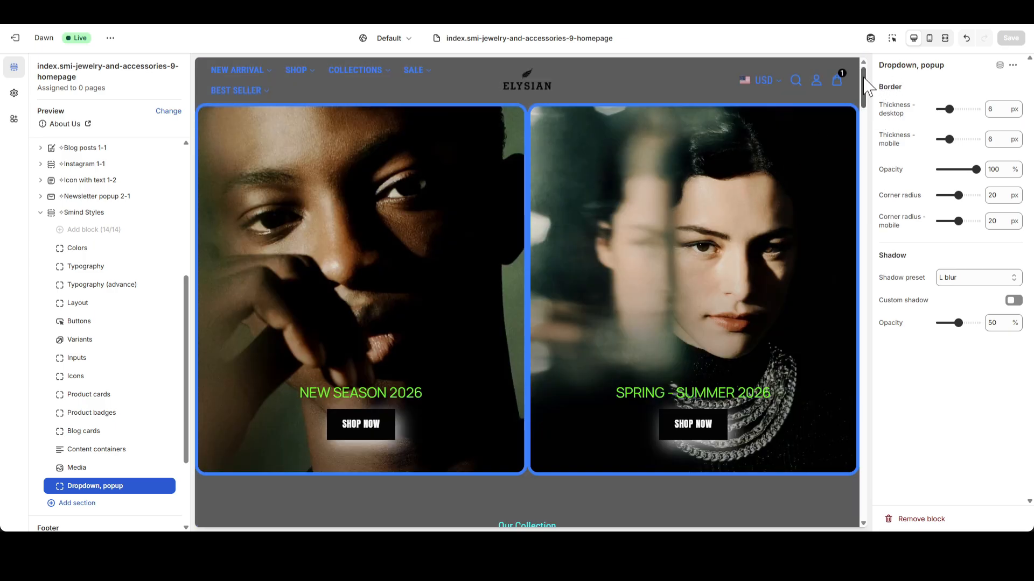
# - View the customized homepage in the full-width preview, and return to the desktop preview
pyautogui.moveTo(866, 86); pyautogui.dragTo(844, 65)
pyautogui.click(946, 39)
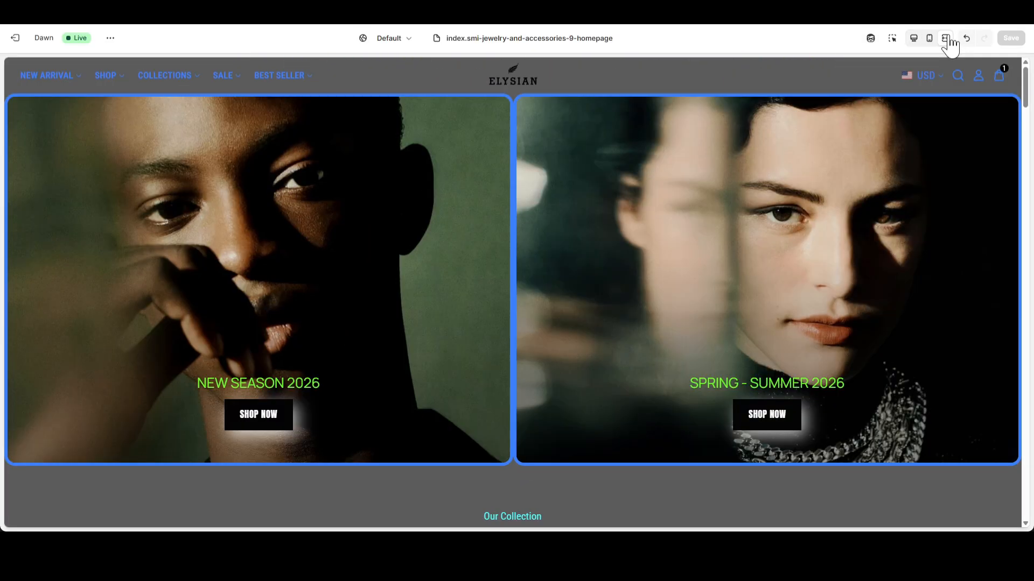
pyautogui.click(914, 39)
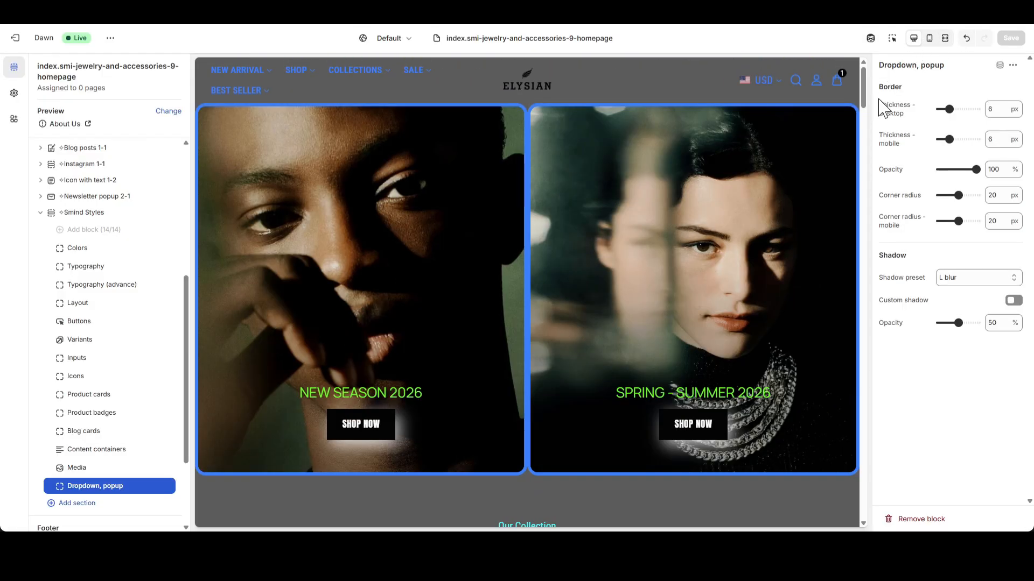